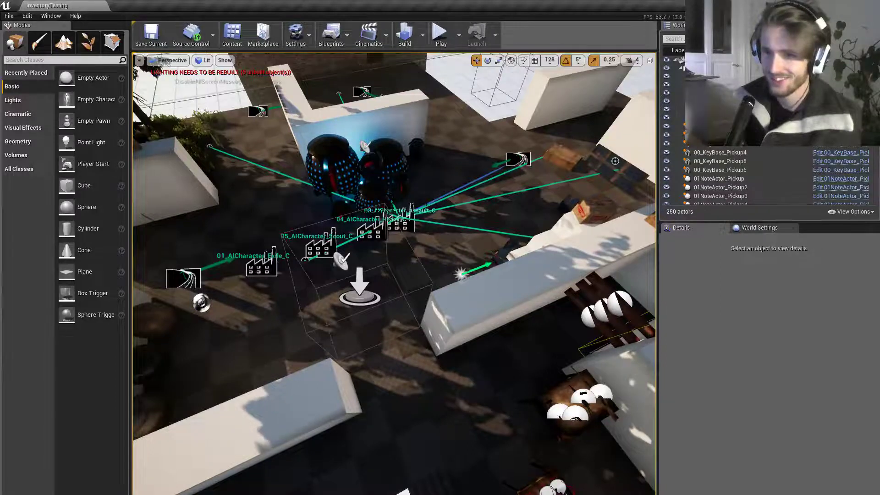
- Run the level in full screen, look around the walled yard, and stop the play session
right_drag(307, 320, 358, 241)
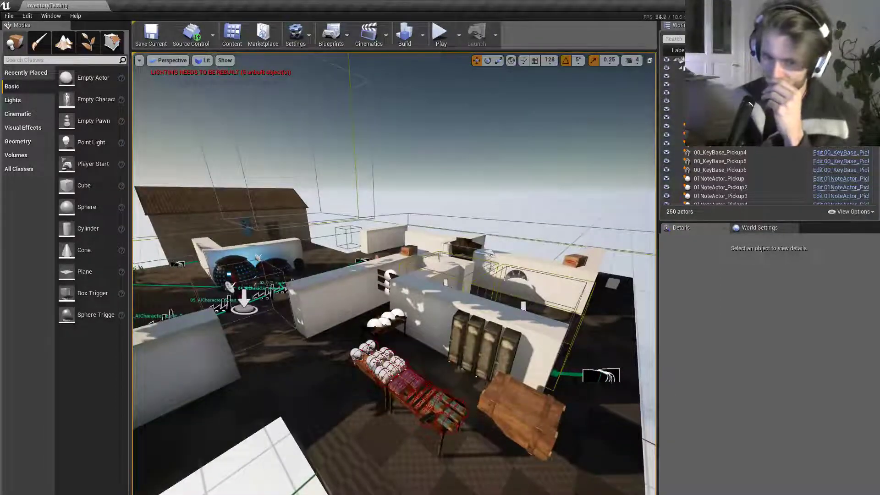
key(s)
right_drag(358, 240, 424, 73)
key(w)
key(s)
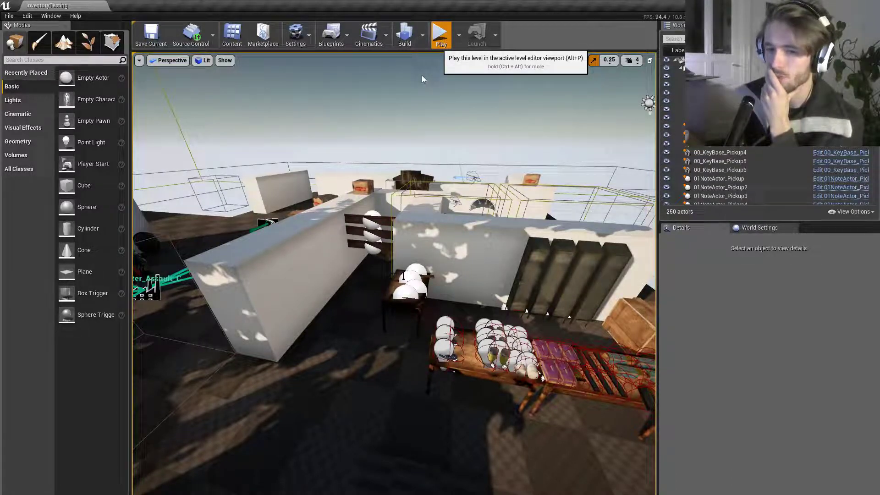
click(441, 35)
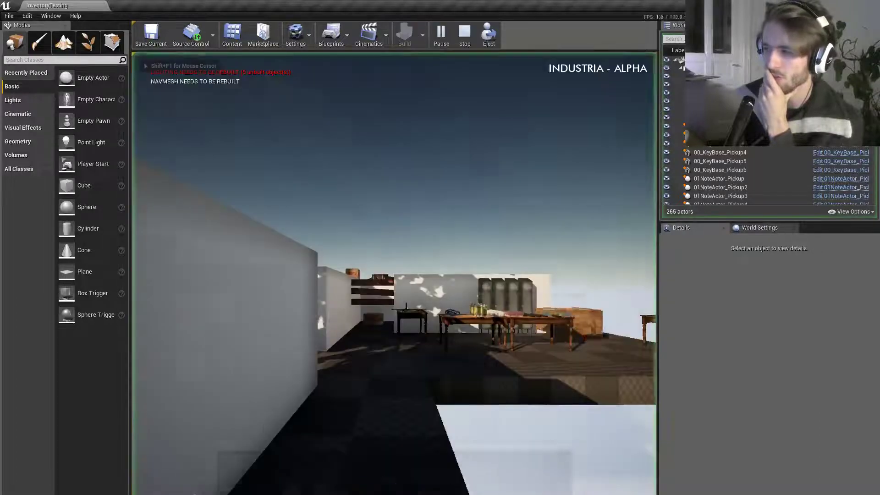
key(F11)
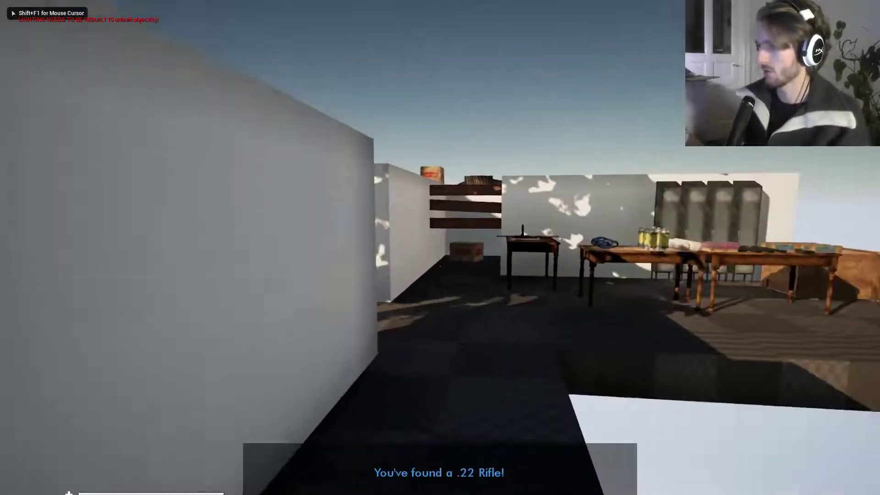
key(w)
key(s)
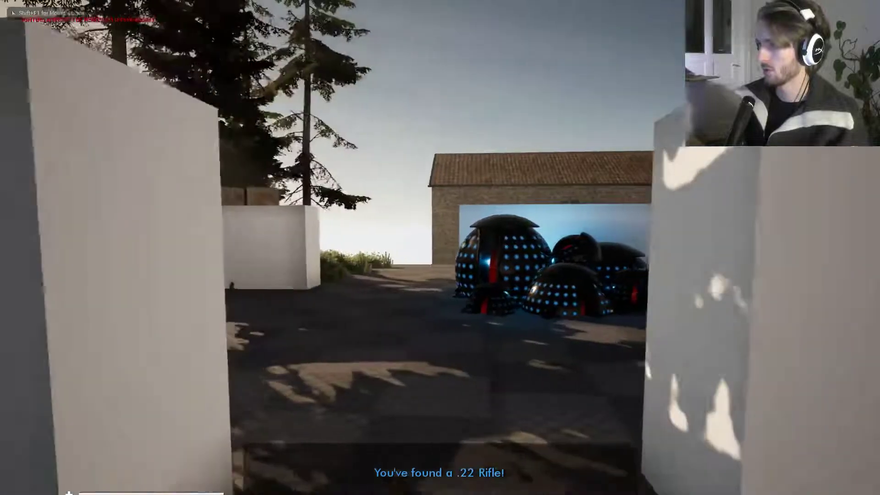
key(Escape)
- Find the spawner set to 05_AICharacter_Scout in the row of AI spawners and make it active
right_drag(445, 228, 399, 270)
key(s)
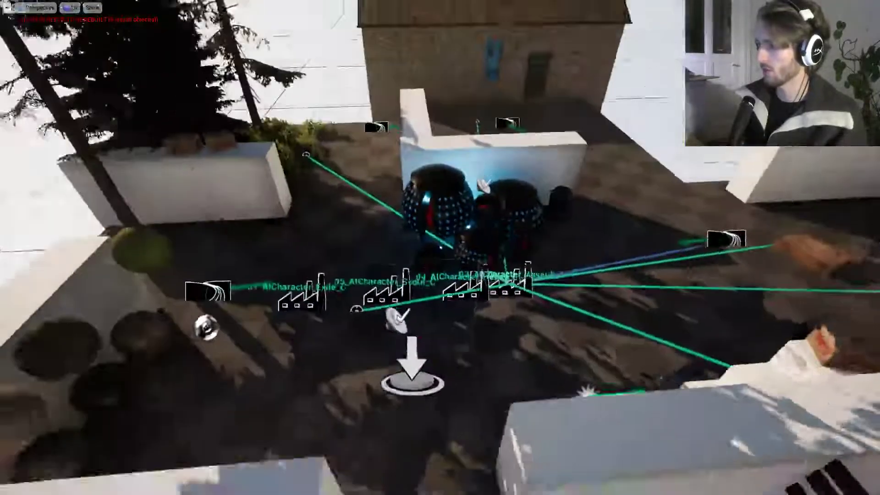
key(w)
click(288, 297)
key(F11)
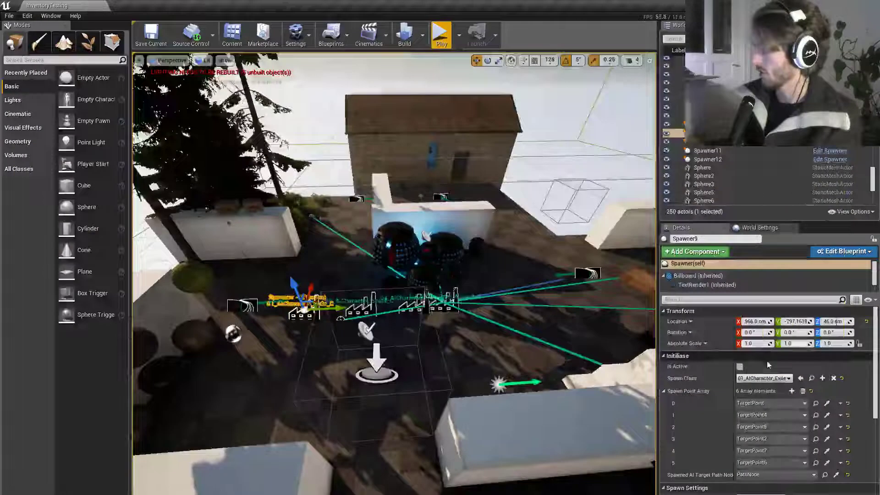
click(365, 308)
click(409, 306)
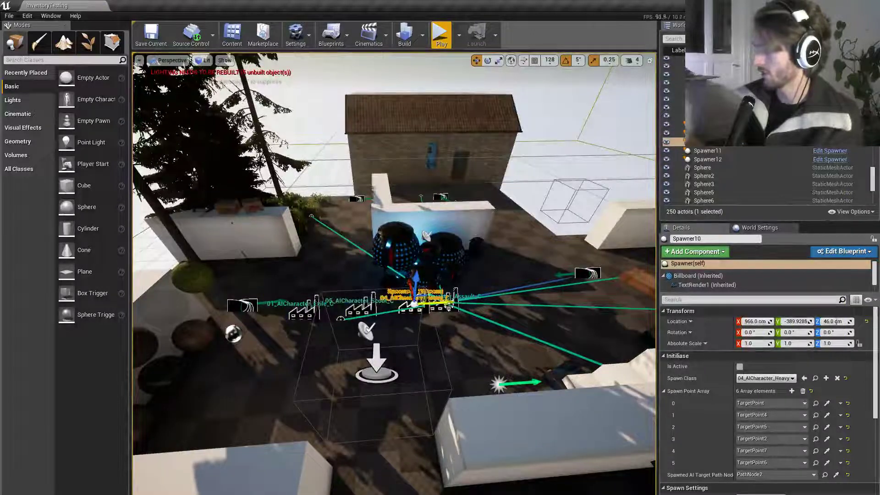
click(443, 303)
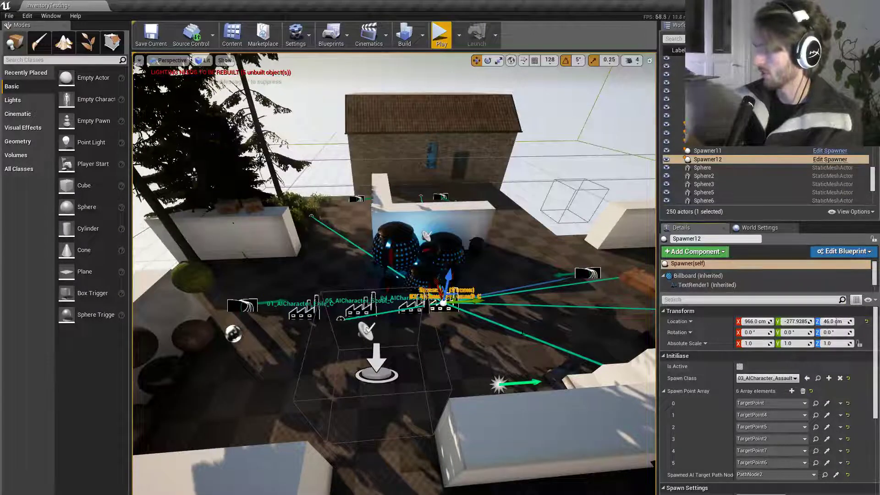
click(589, 354)
click(362, 309)
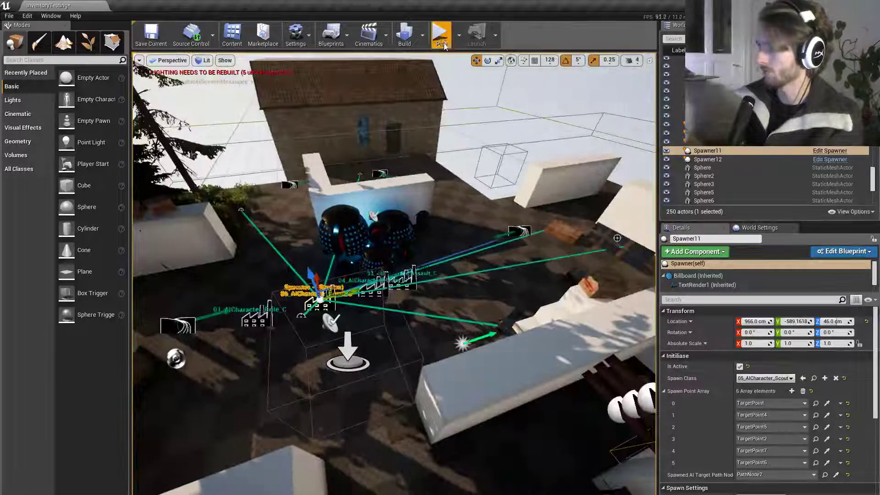
- Play the level in full screen, pick up the weapons lying on the table, and equip the hammer
click(441, 35)
key(F11)
key(w)
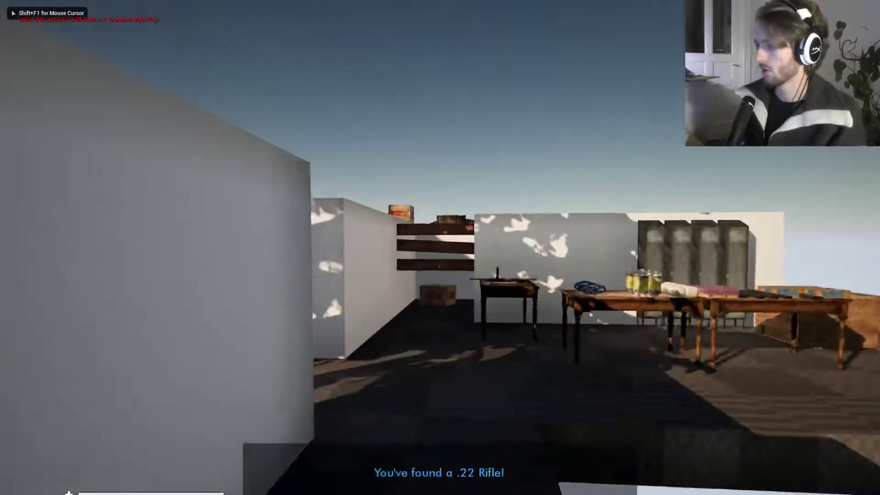
key(w)
key(e)
key(e)
key(e)
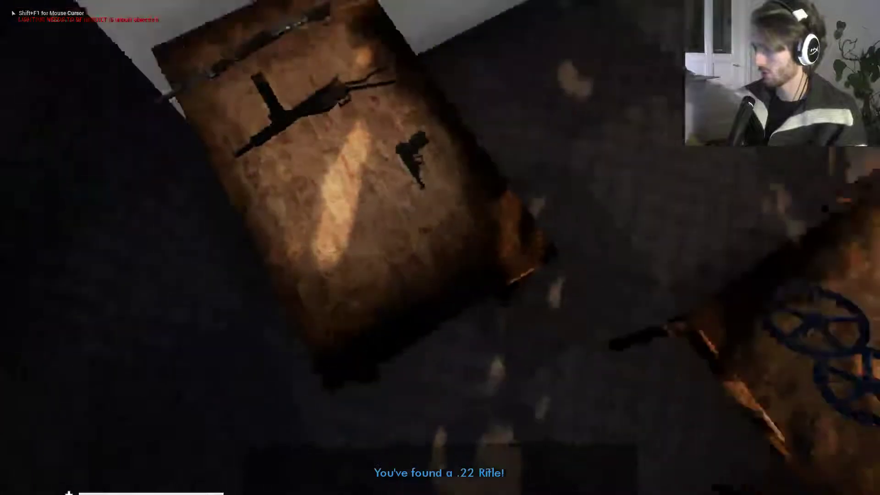
key(e)
key(w)
key(1)
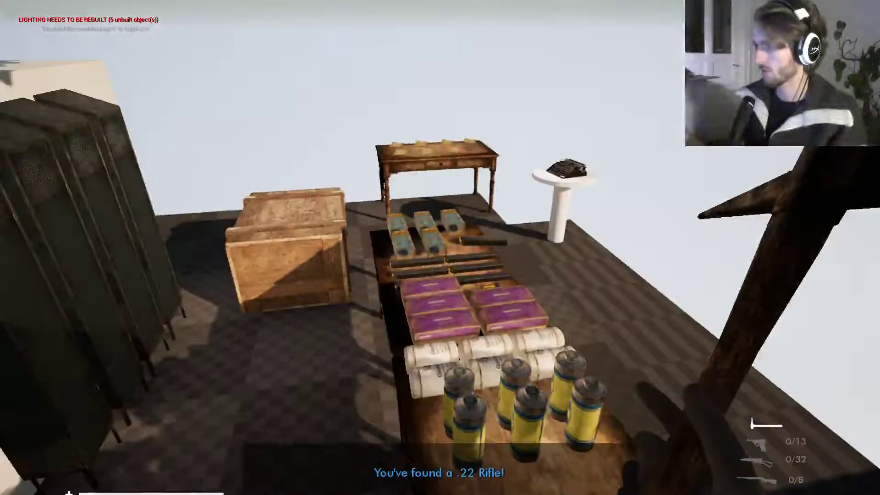
- Collect the ammunition from the supply tables beside the lockers
key(w)
key(e)
key(e)
key(e)
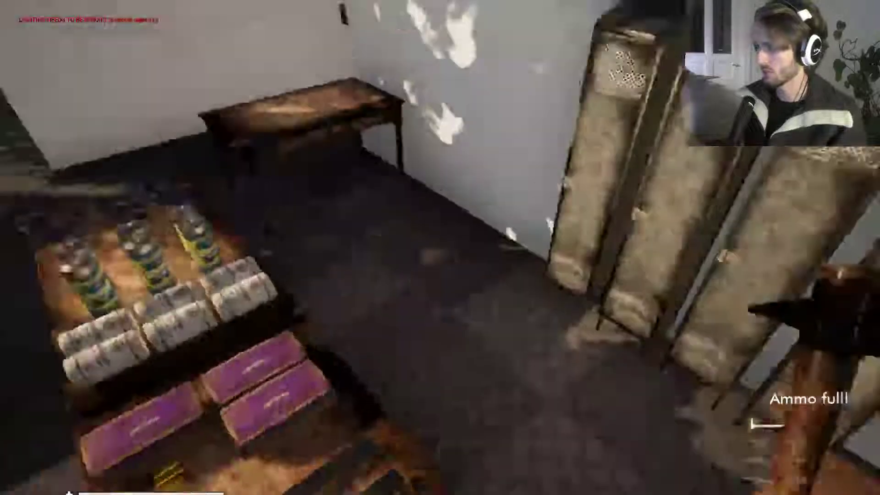
key(w)
key(s)
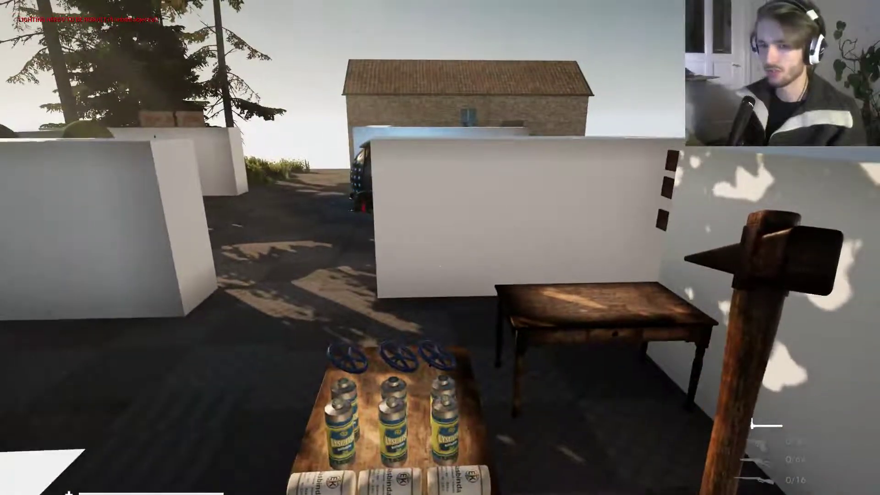
- Equip and reload the pistol and the submachine gun, picking up more ammunition from the tables
key(2)
key(e)
key(a)
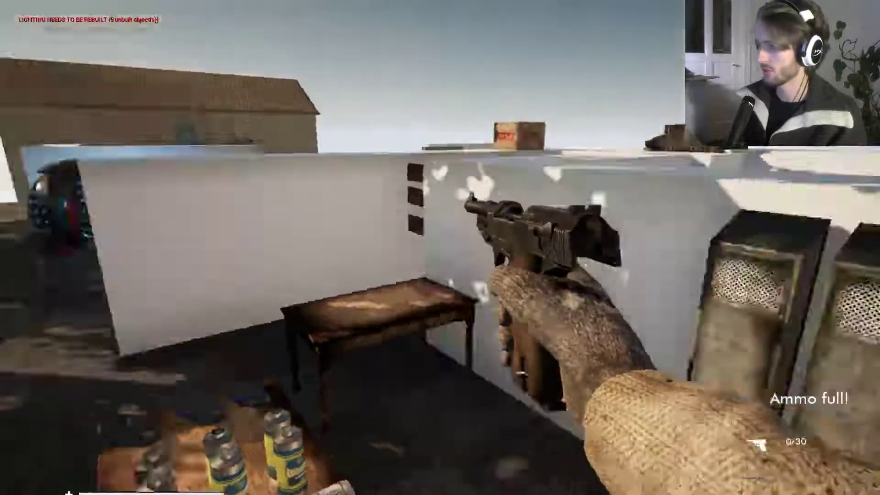
key(r)
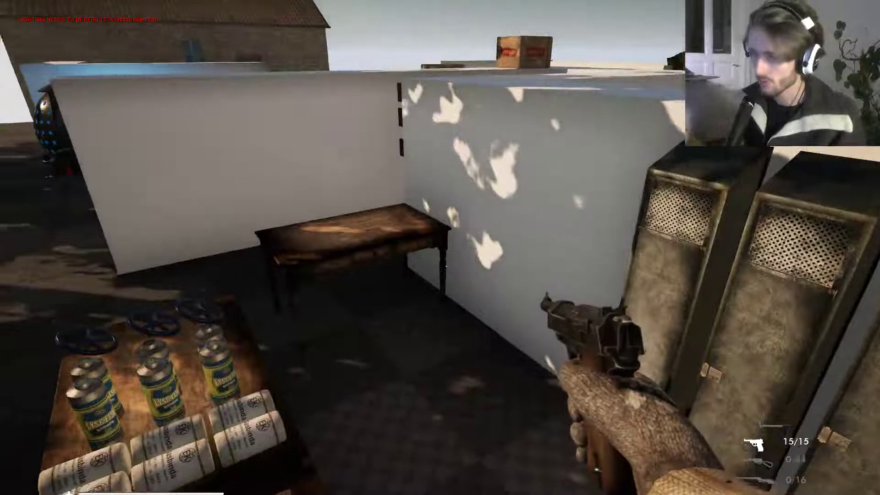
key(3)
key(r)
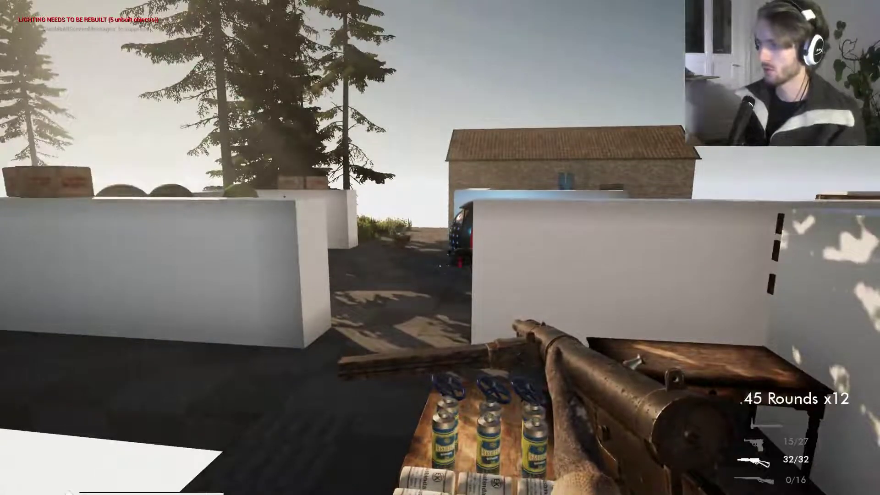
- Pause the game and resume it
key(Escape)
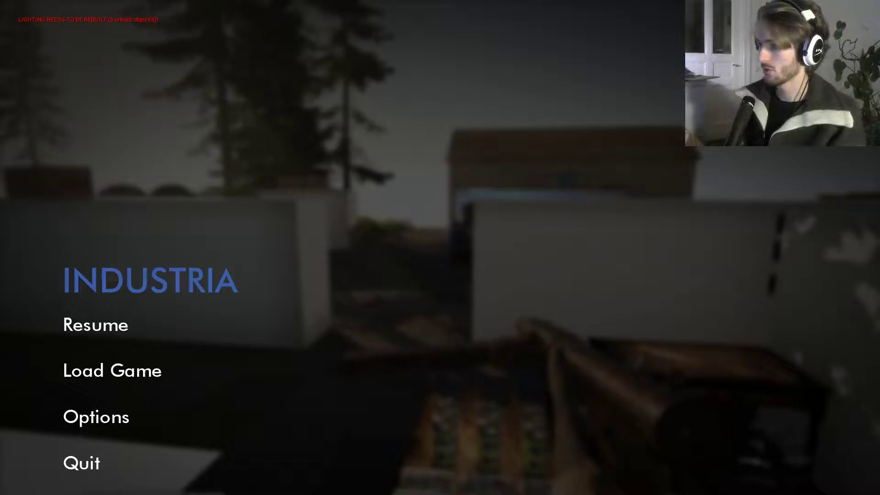
right_click(491, 494)
click(518, 494)
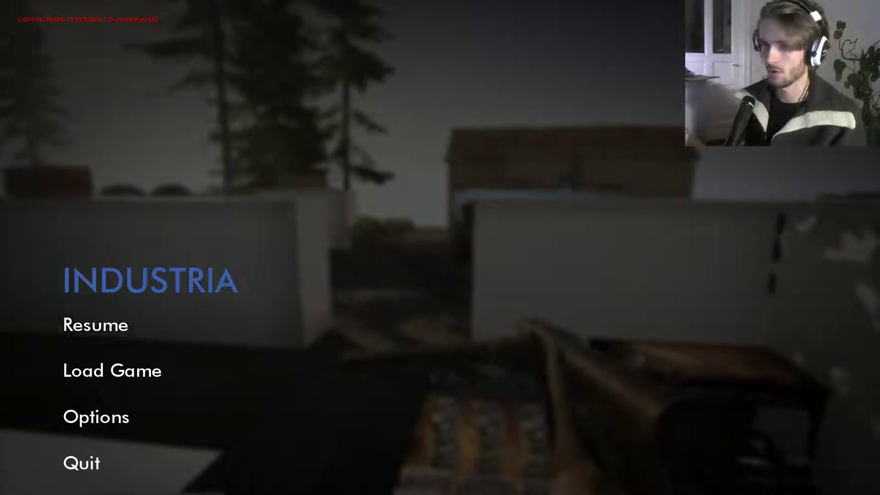
click(124, 324)
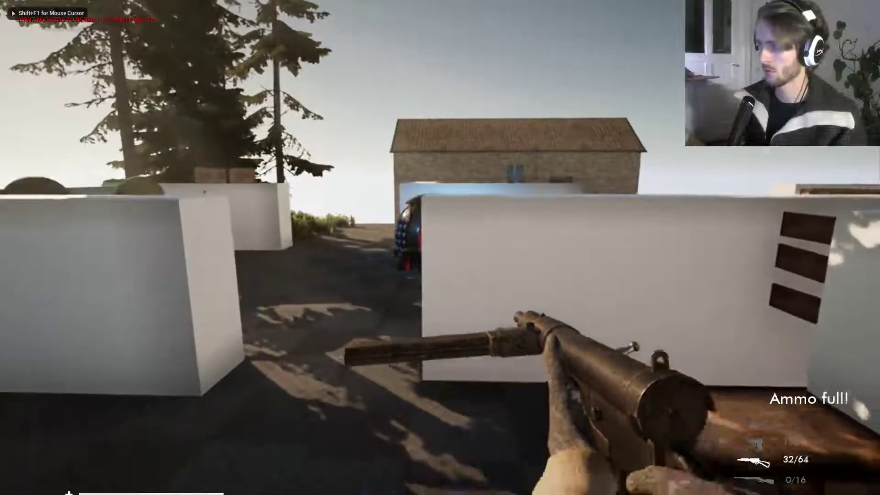
- Equip and reload the rifle, and replenish its ammunition from the supply table
key(w)
key(w)
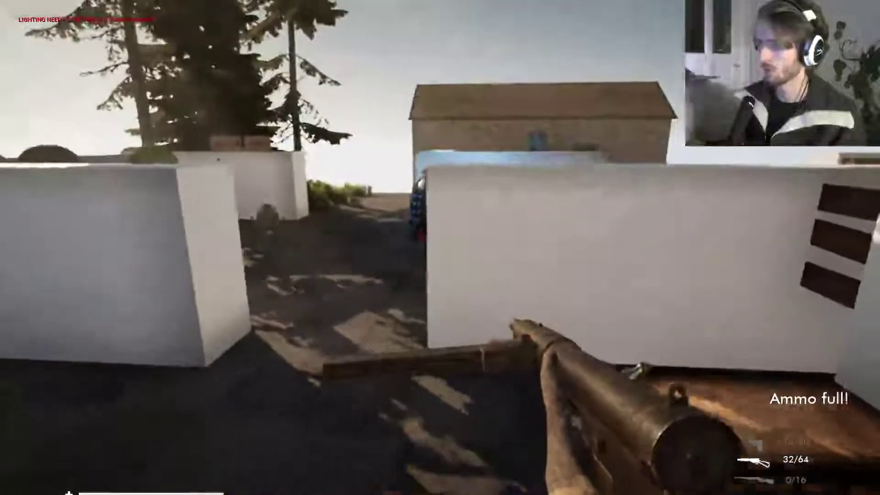
key(s)
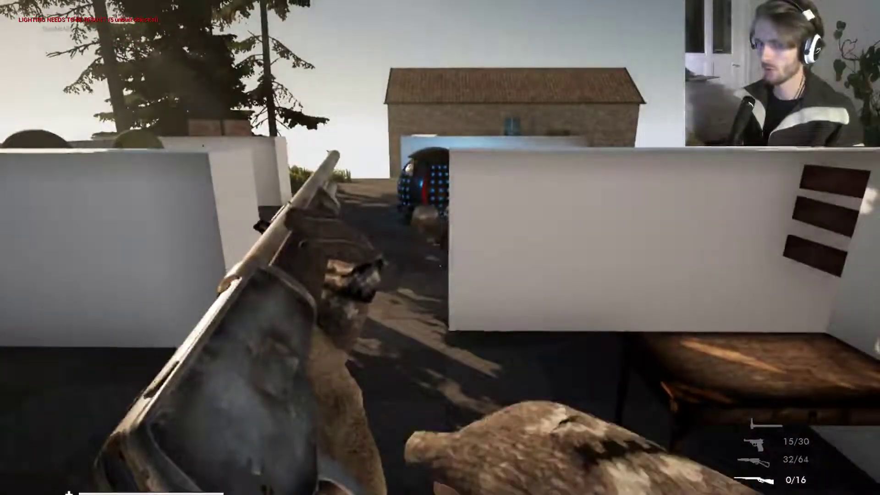
key(e)
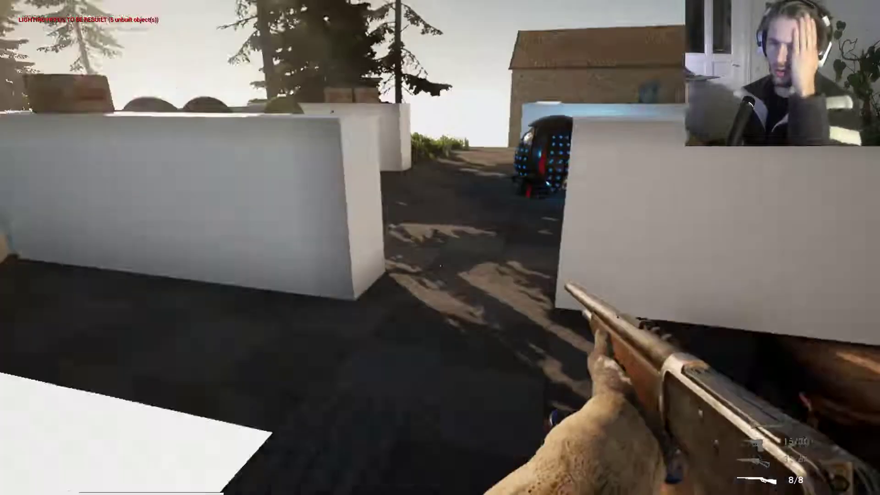
key(e)
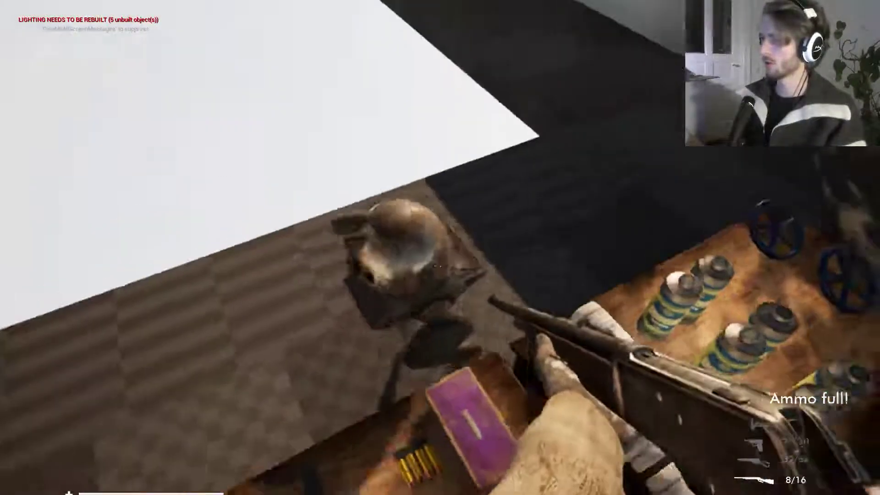
- Switch to the pistol and fire single shots at the scout robot while moving around the supply tables
key(2)
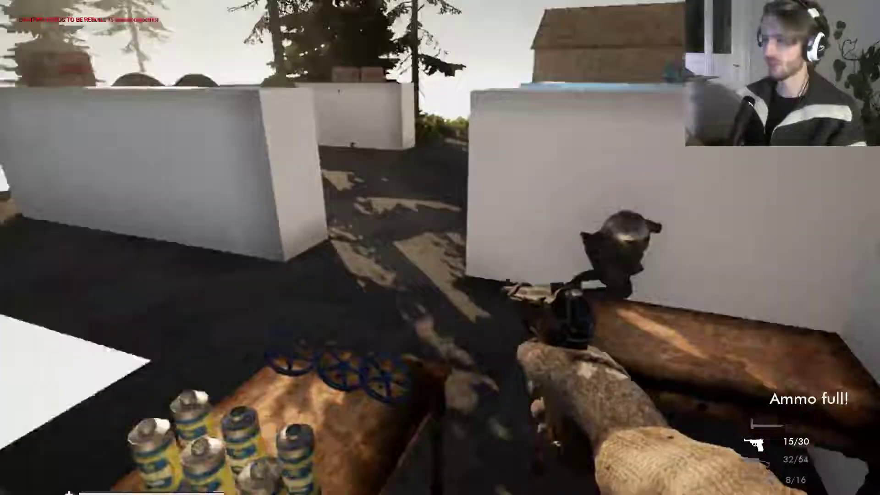
key(w)
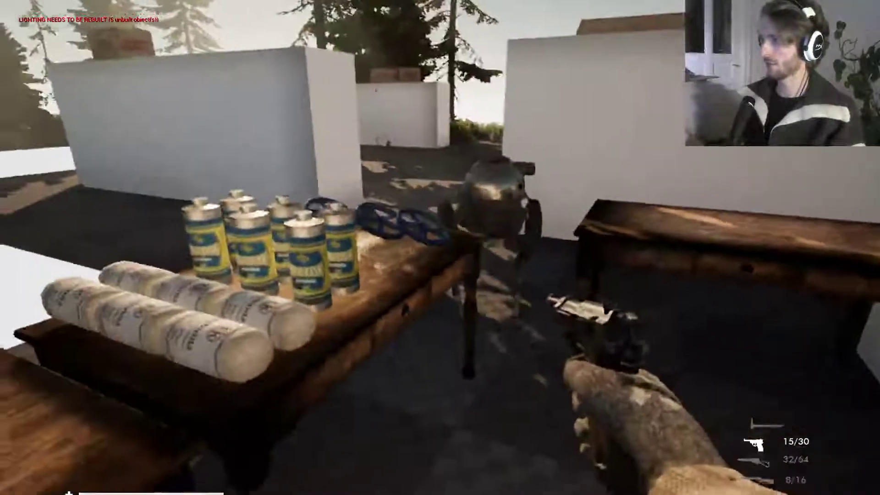
key(space)
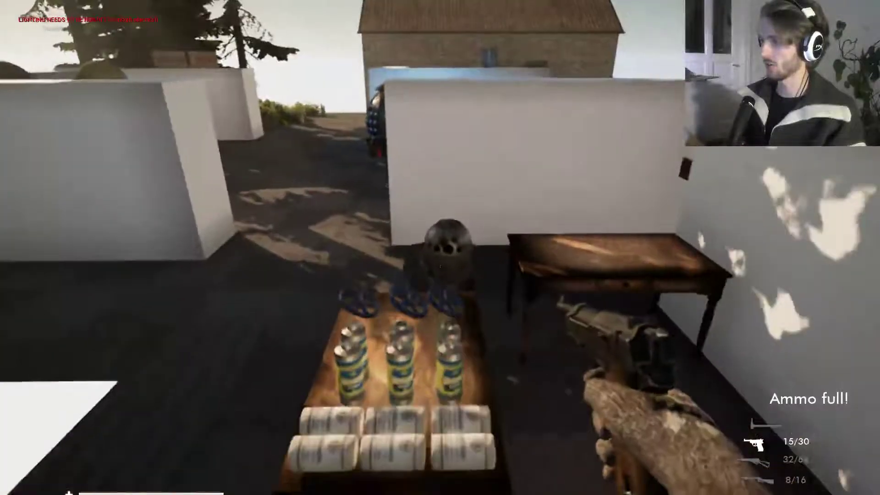
key(w)
click(440, 248)
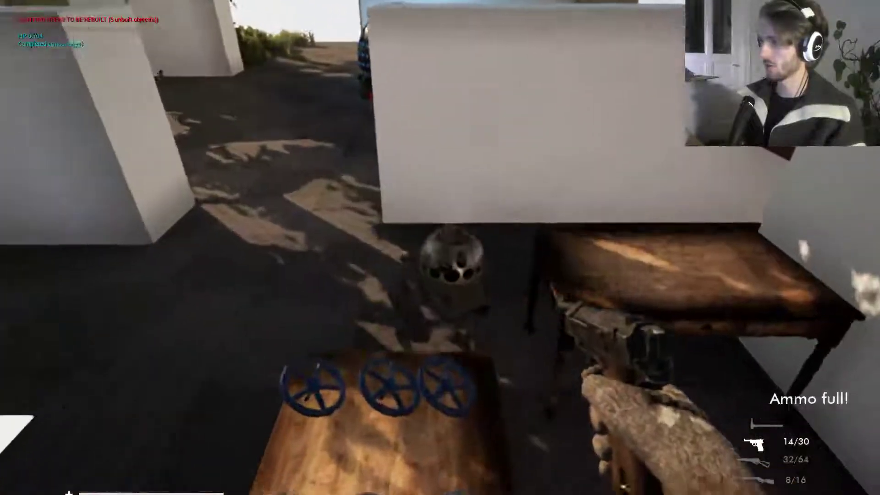
key(s)
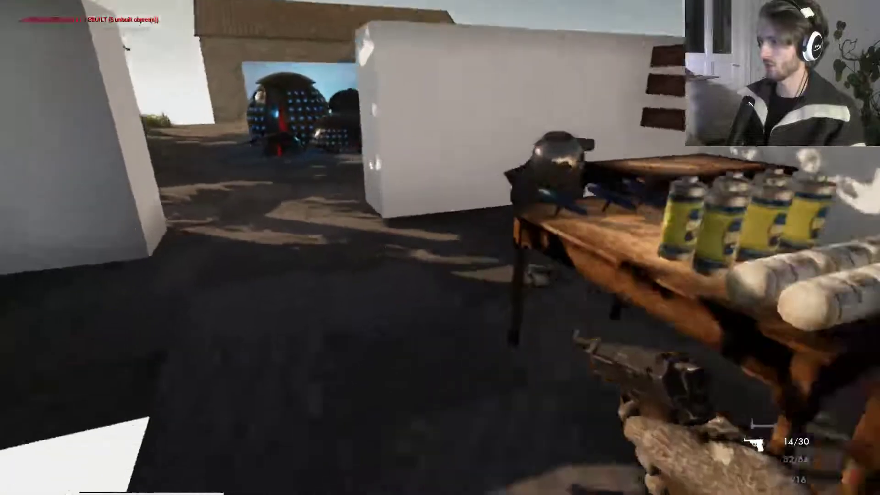
key(w)
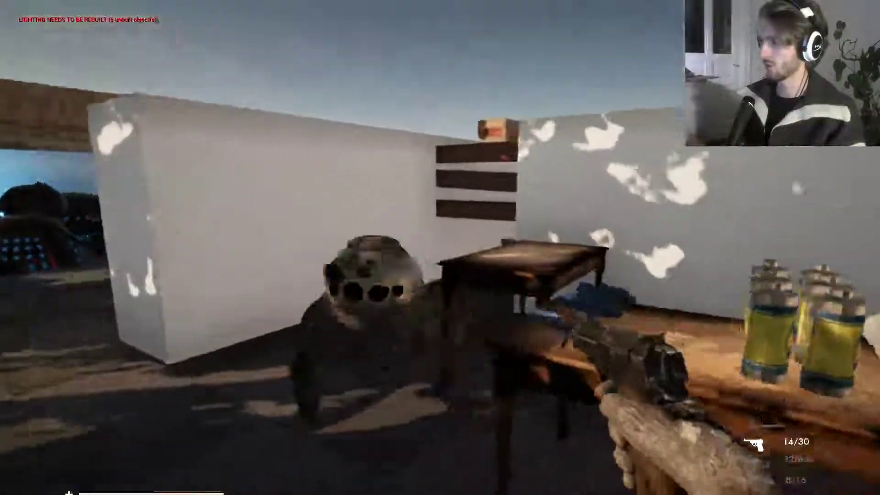
click(440, 248)
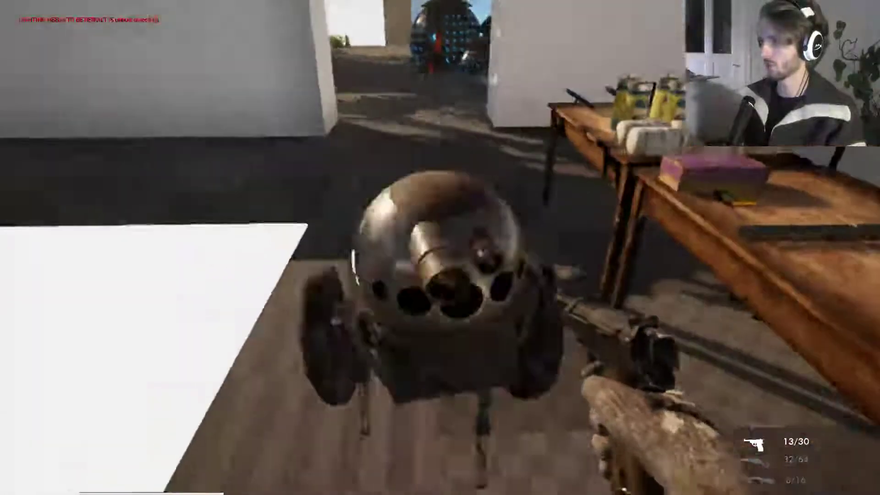
- Move past the lockers into the walled area and shoot three pistol rounds at the pursuing scout robot
key(w)
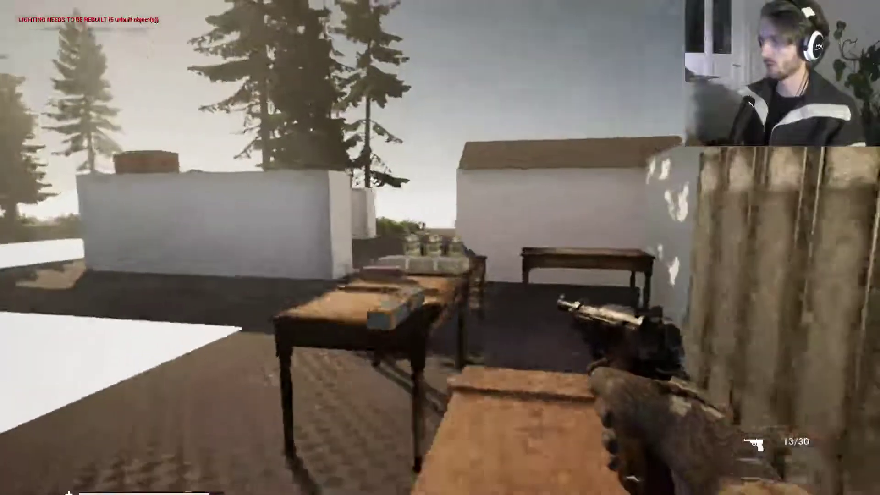
key(w)
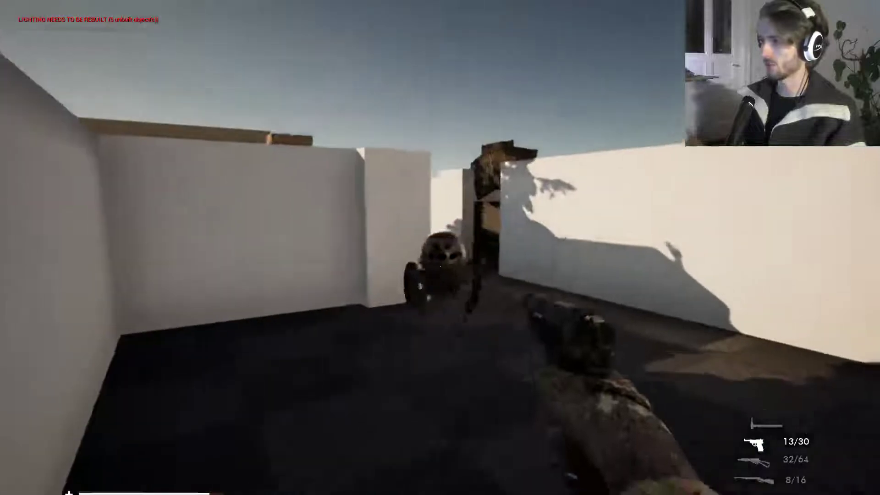
click(441, 247)
click(440, 247)
click(441, 247)
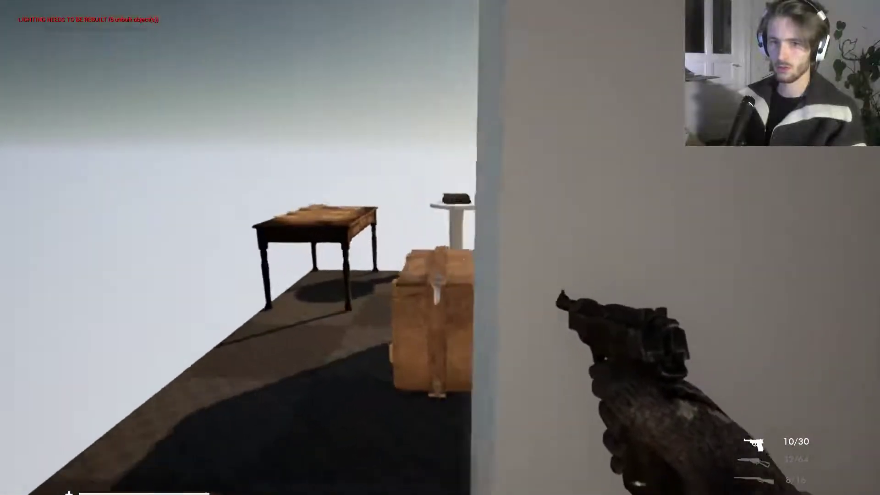
- Reload the pistol near the supply tables and fire single rounds at the scout robot while backing around the walls into the yard
key(w)
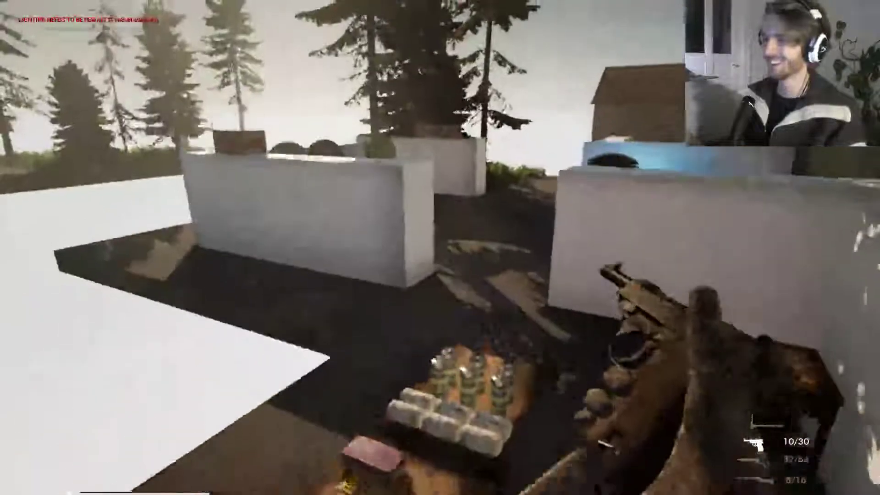
key(e)
key(w)
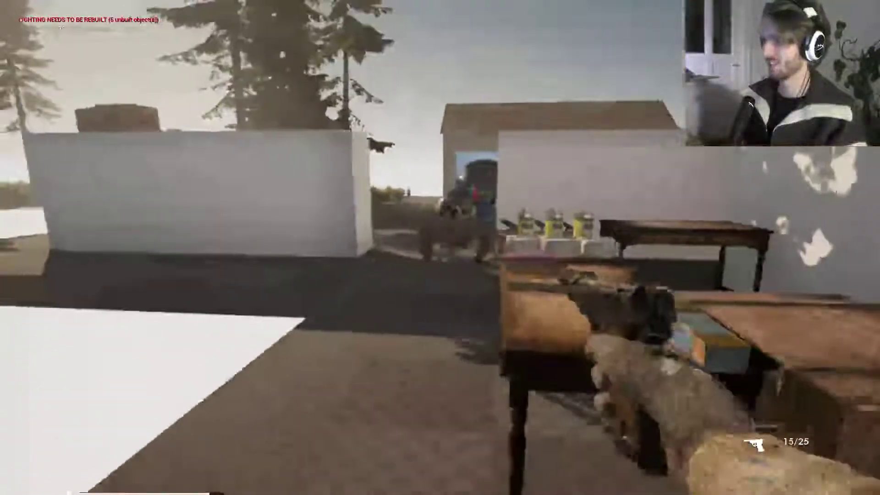
key(s)
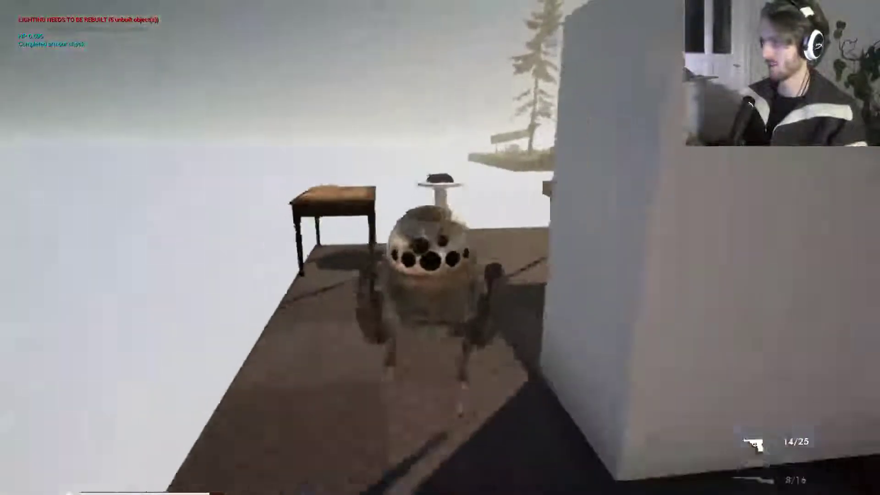
key(s)
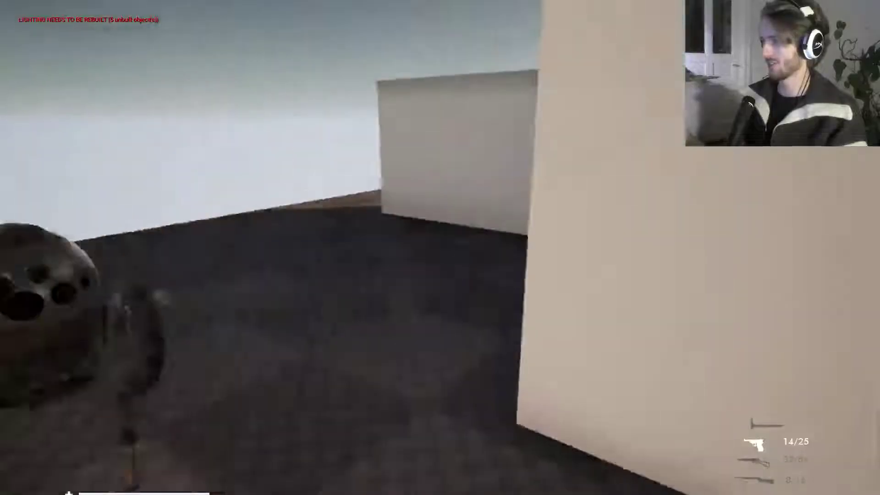
key(s)
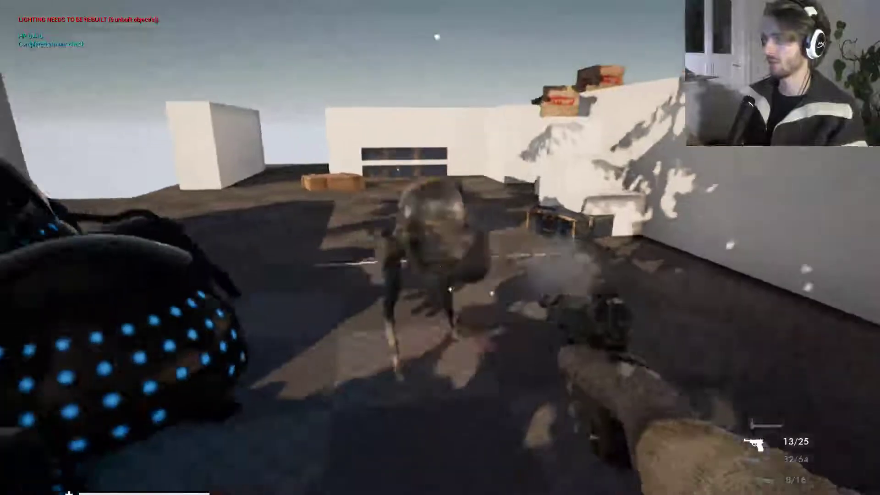
key(s)
click(440, 248)
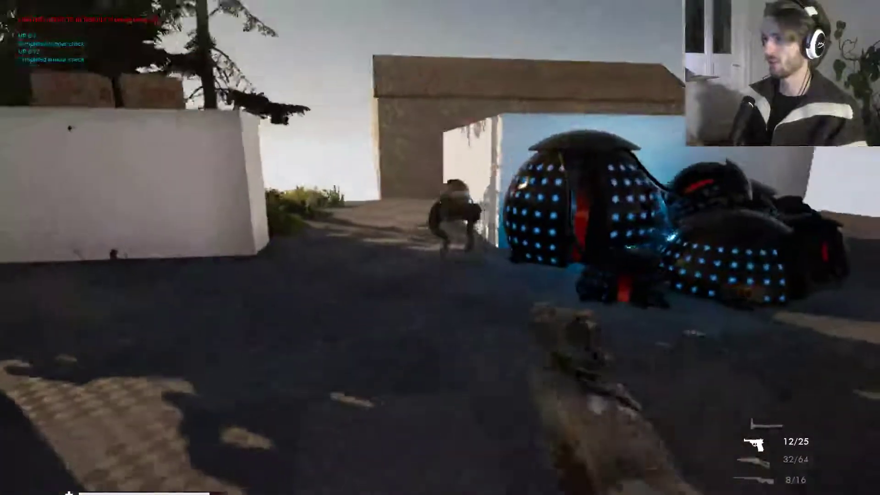
- Follow the scout robot toward the passage beside the brick house and examine how it moves around the walls and glowing spheres
key(w)
key(d)
key(w)
key(a)
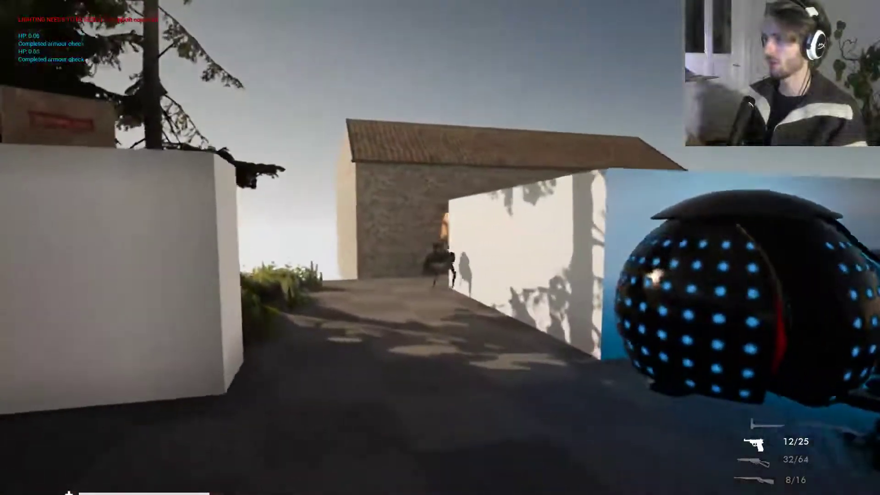
key(w)
key(a)
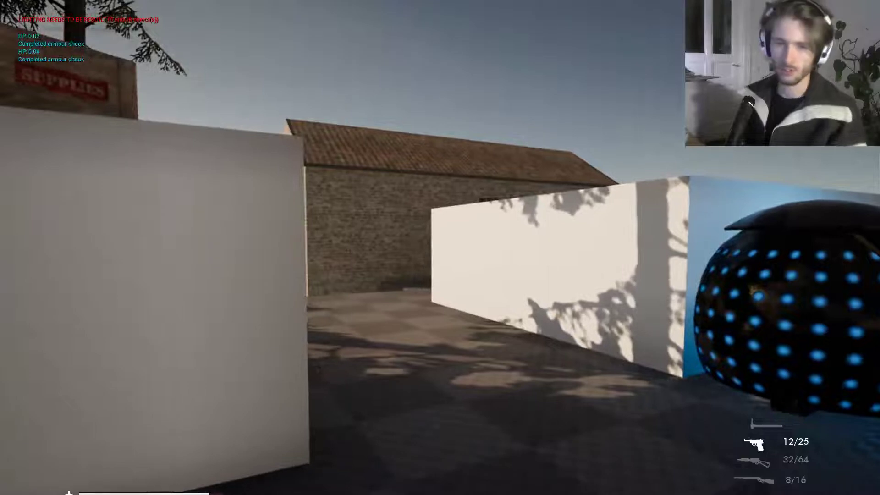
key(w)
key(a)
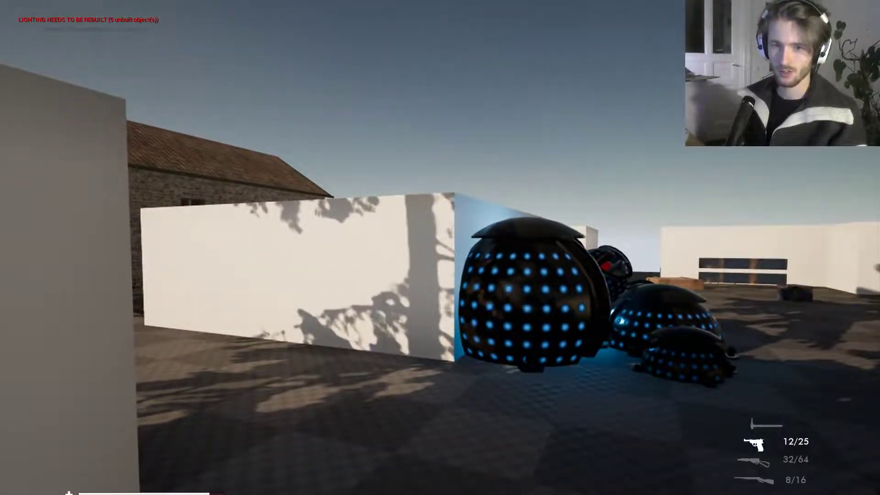
key(w)
key(w)
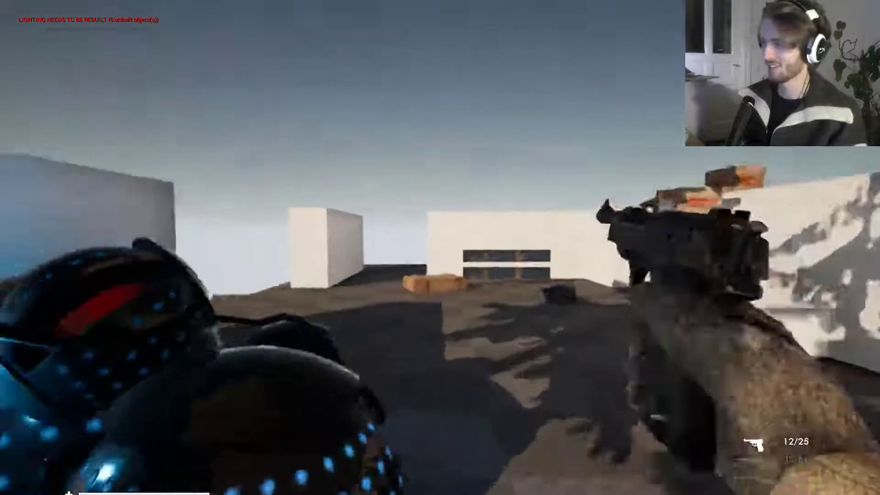
- Reload the pistol and shoot five rounds at the scout robot approaching across the open yard, then top up the magazine
key(r)
key(r)
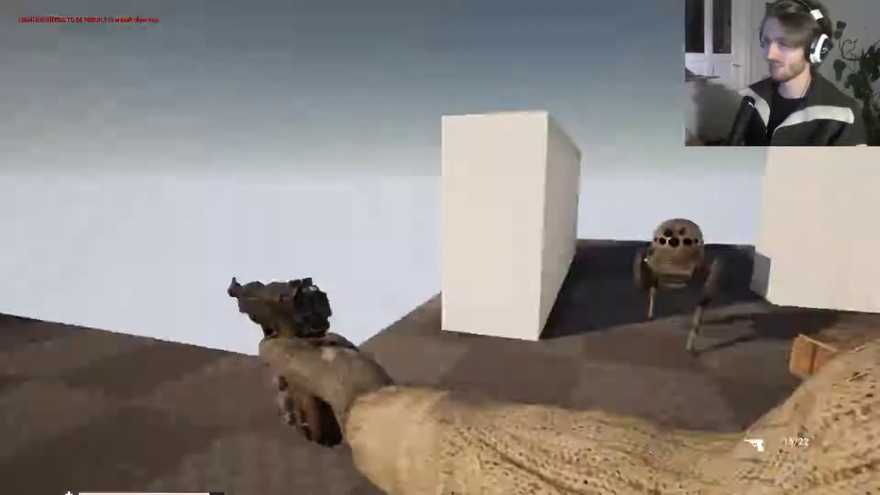
scroll(440, 248, down, 1)
key(s)
click(441, 248)
click(440, 248)
click(440, 248)
click(440, 247)
click(440, 248)
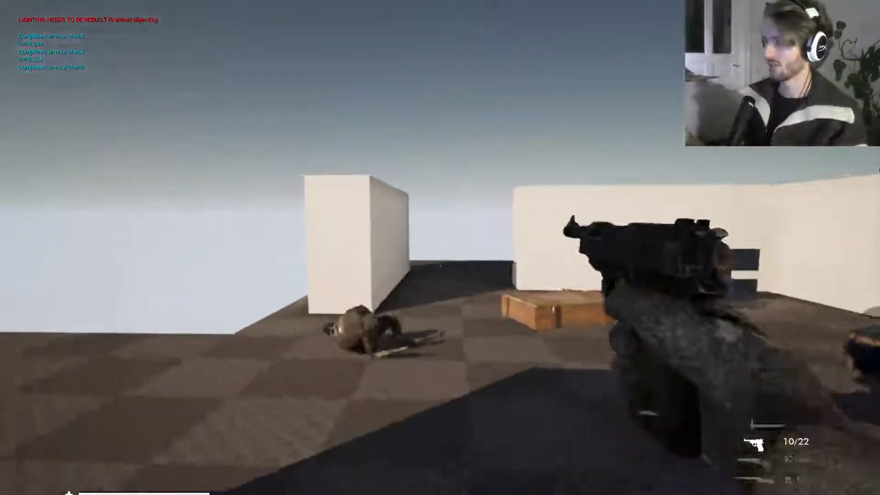
scroll(440, 248, down, 1)
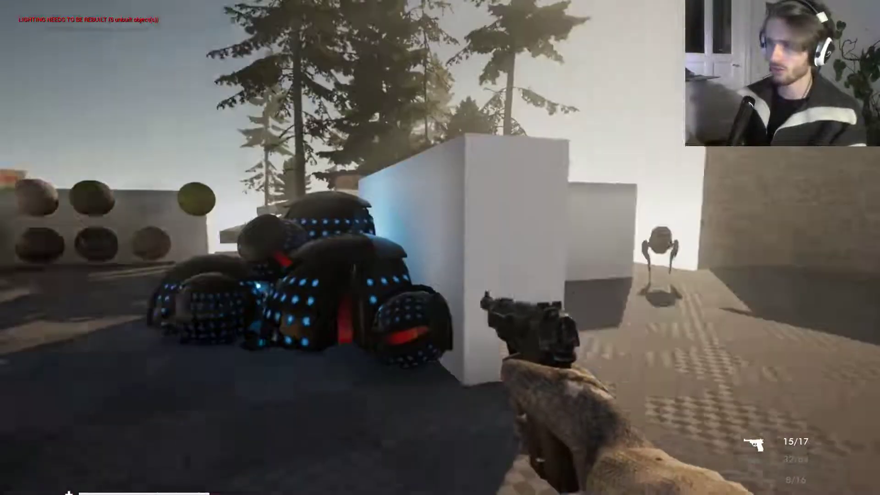
- Pause and resume the game, then shoot a burst of pistol rounds at the advancing scout robot while backing away
key(Escape)
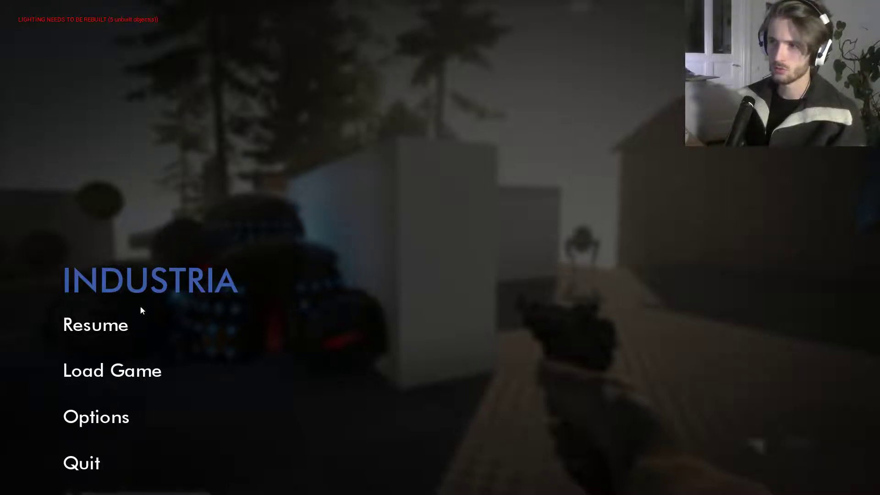
click(116, 324)
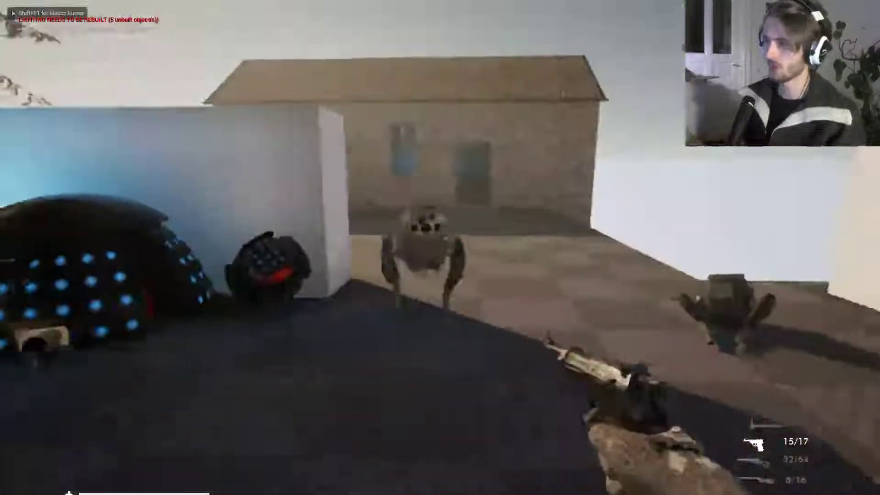
click(440, 247)
click(441, 247)
click(440, 248)
click(441, 248)
click(441, 248)
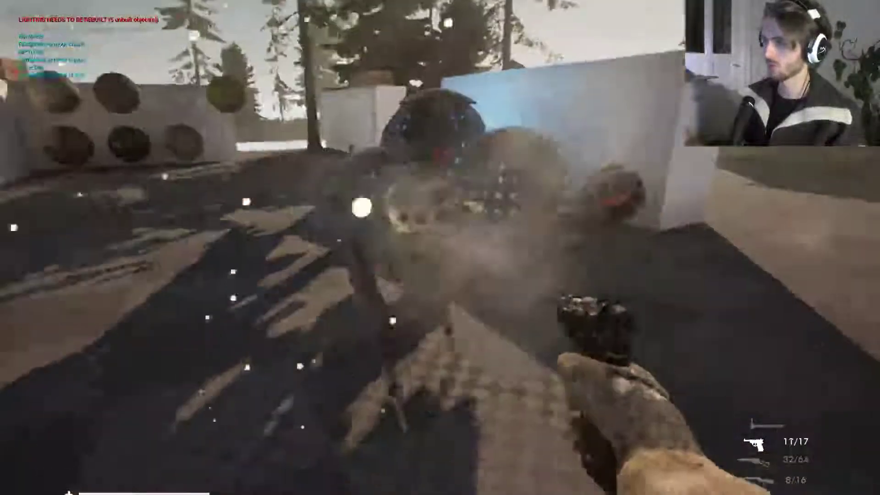
key(s)
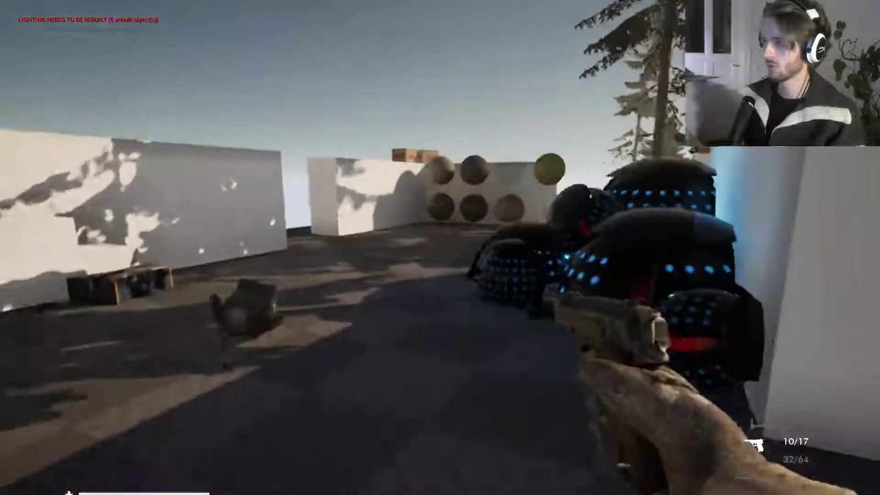
- Switch to the axe and strike the scout robot at close range with repeated swings
key(1)
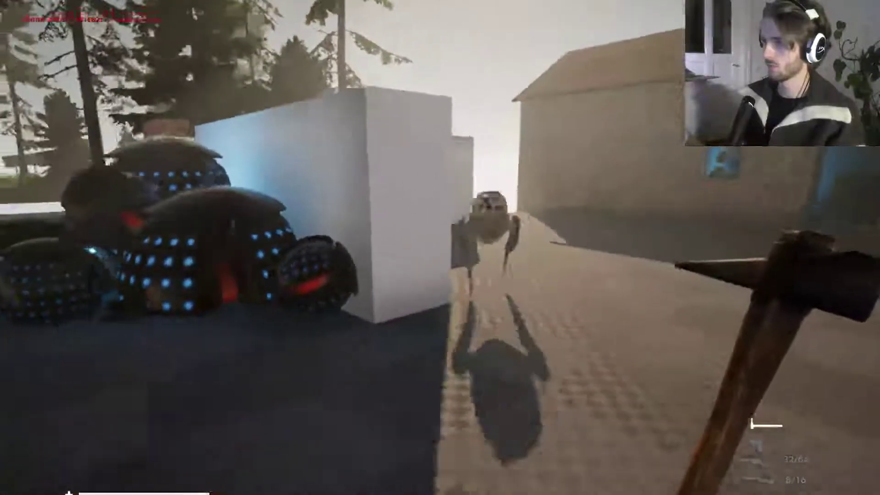
key(d)
click(440, 248)
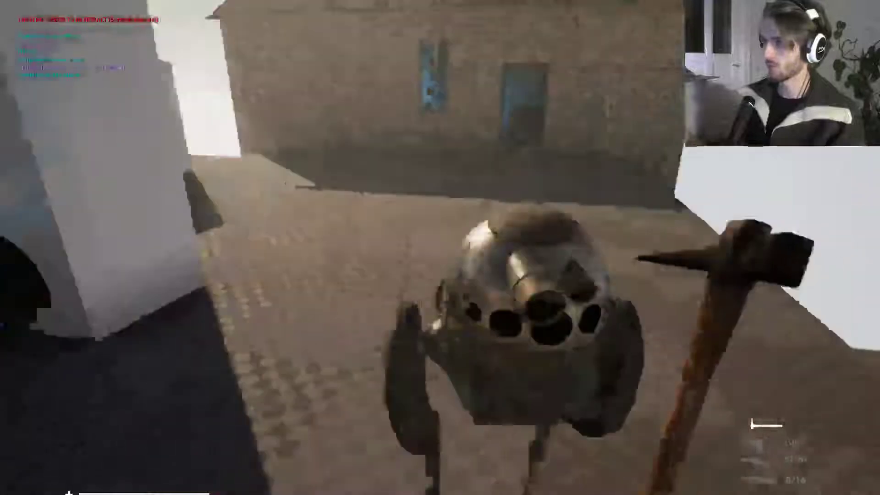
click(440, 247)
click(440, 248)
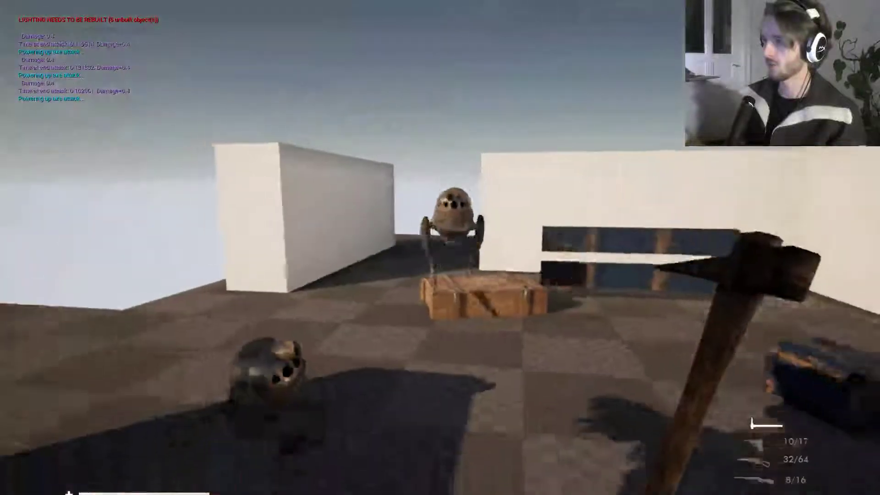
- Switch to the rifle and shoot the scout robot near the wooden crate
key(3)
click(440, 247)
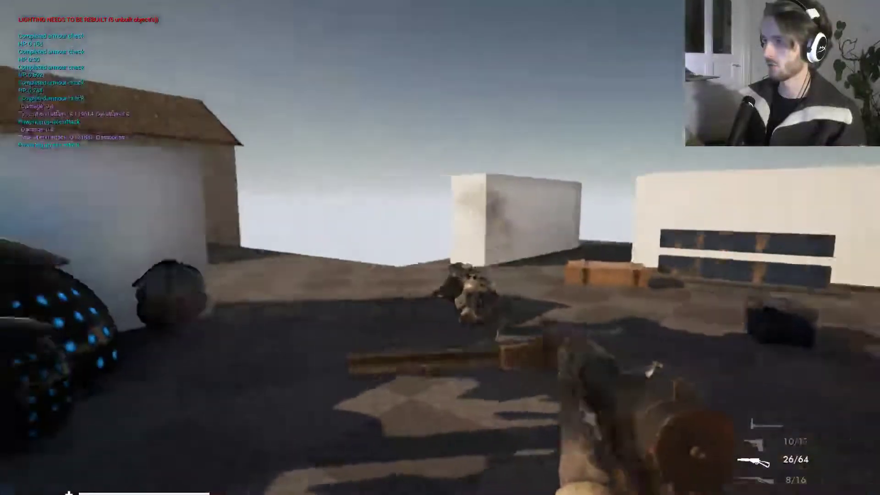
key(w)
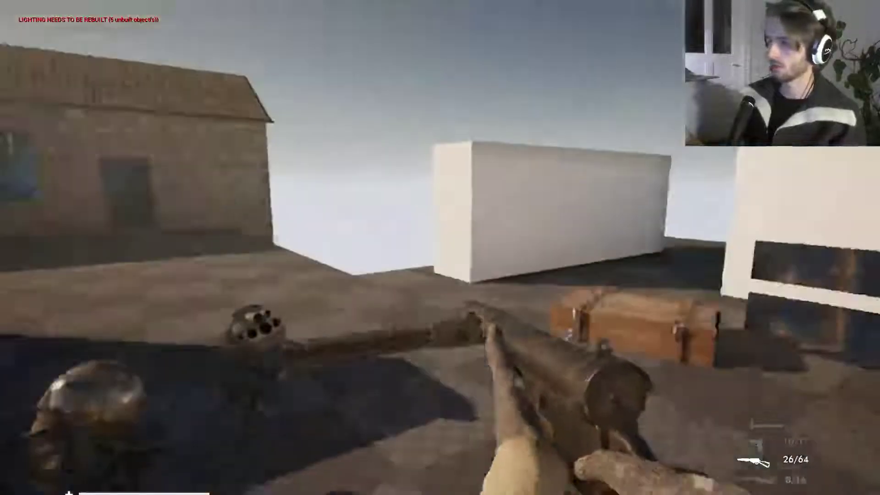
- End the play session and set the Scout spawner's Max Spawned at Once to 4
key(Escape)
right_drag(440, 247, 349, 357)
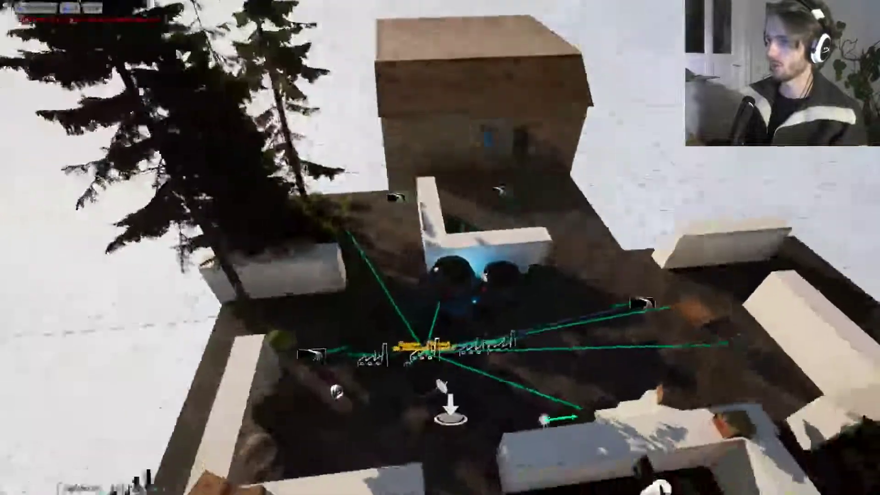
key(w)
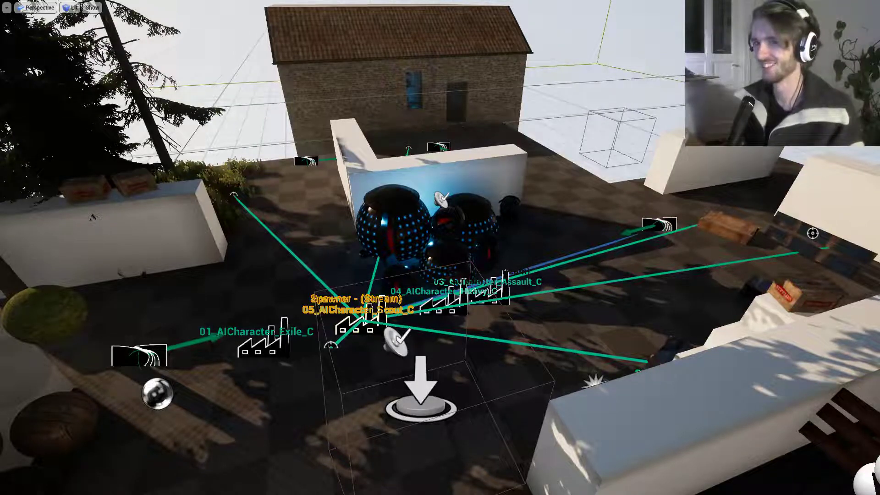
right_drag(440, 247, 550, 271)
right_drag(440, 248, 385, 270)
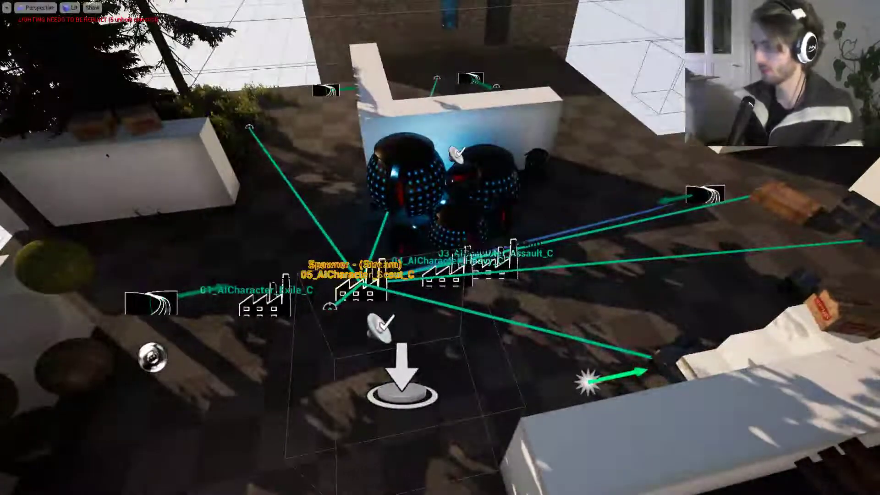
key(F11)
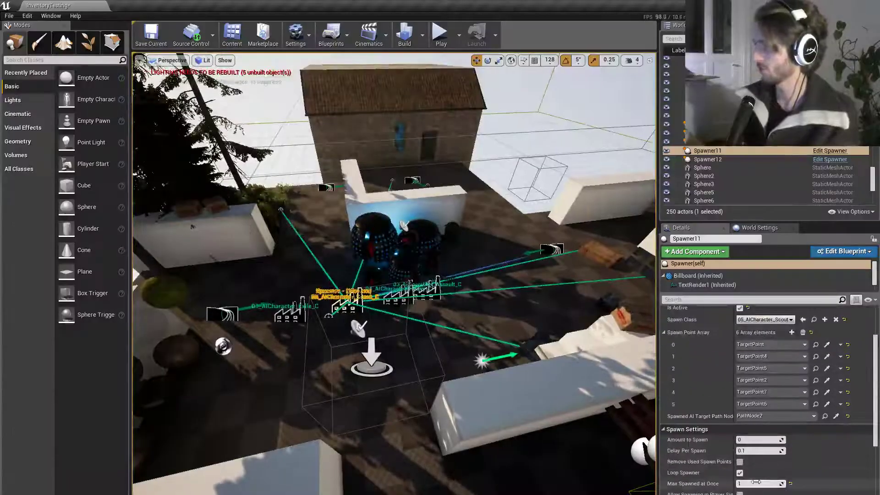
text(4)
right_drag(481, 207, 509, 220)
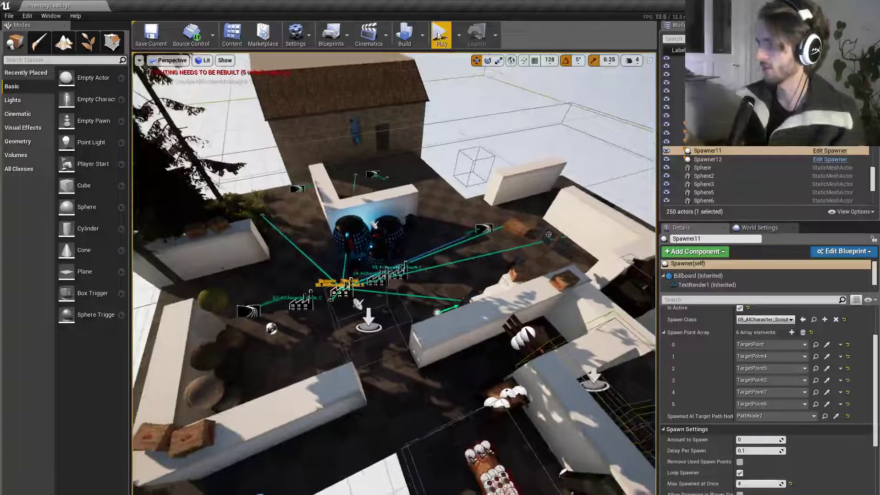
- Start a full-screen play session and approach the spawned scout robots beside the blue-lit spheres
click(441, 41)
key(F11)
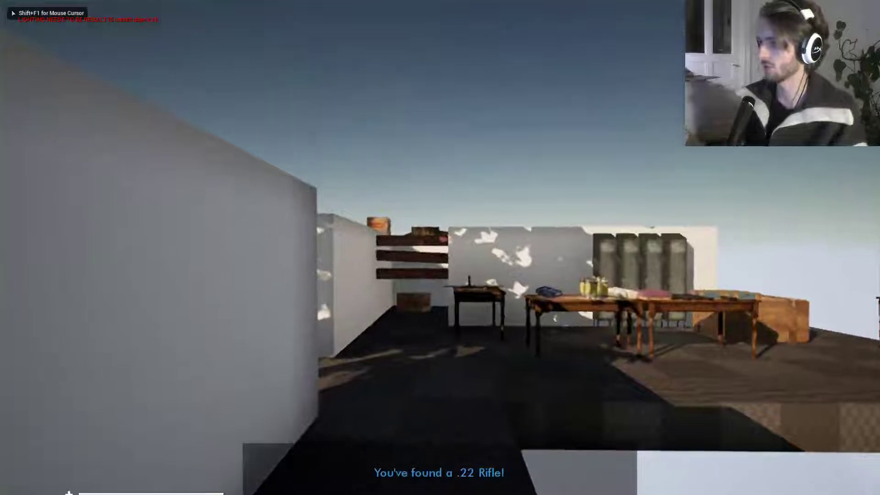
key(w)
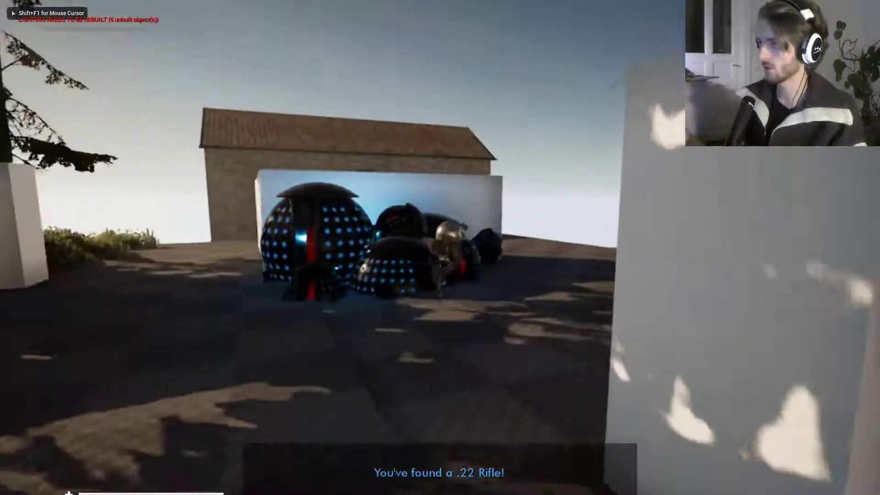
key(a)
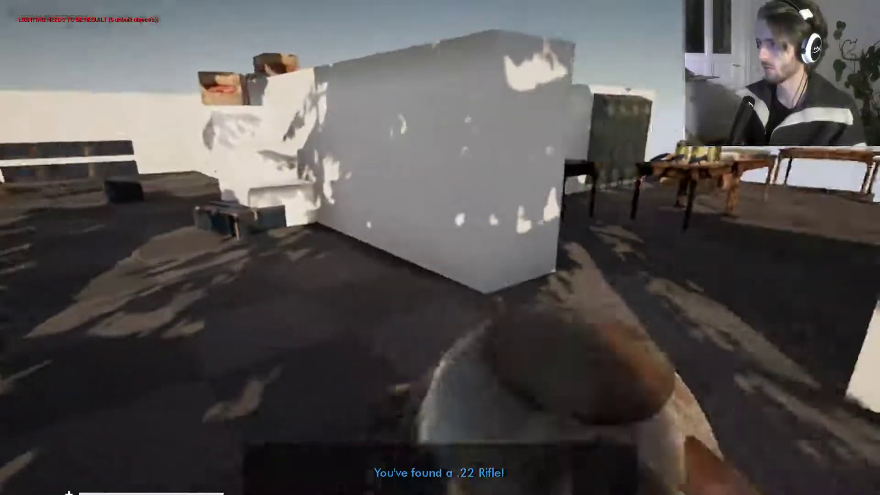
key(w)
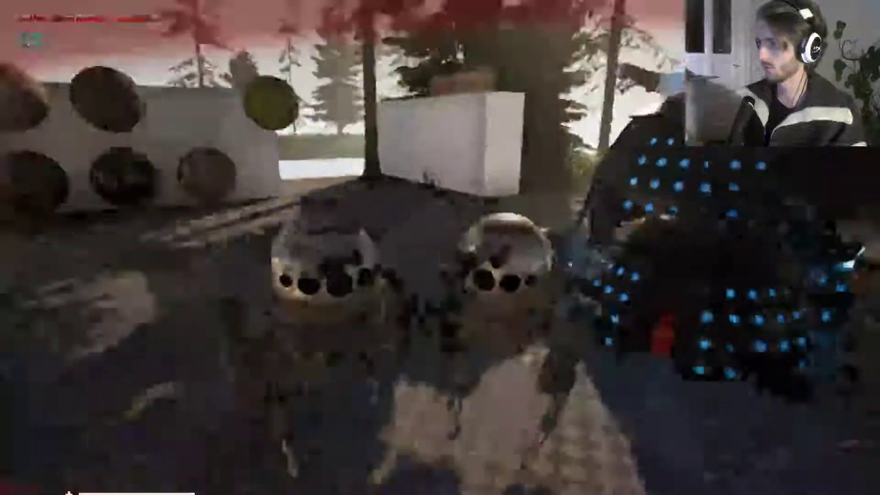
- Back away through the walled area while keeping the pursuing group of scout robots in view
key(s)
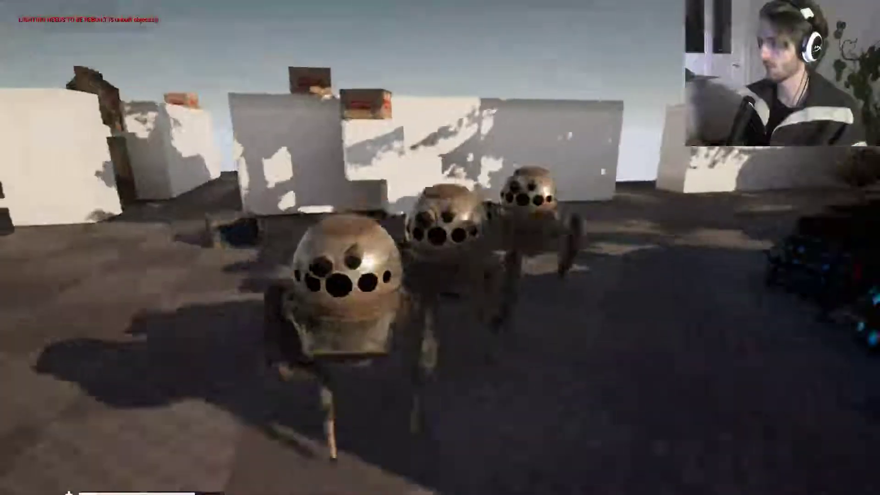
key(s)
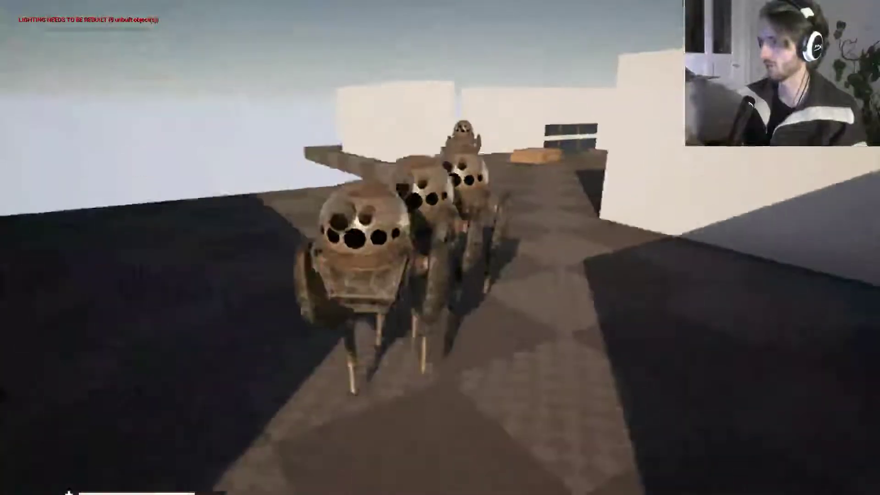
key(s)
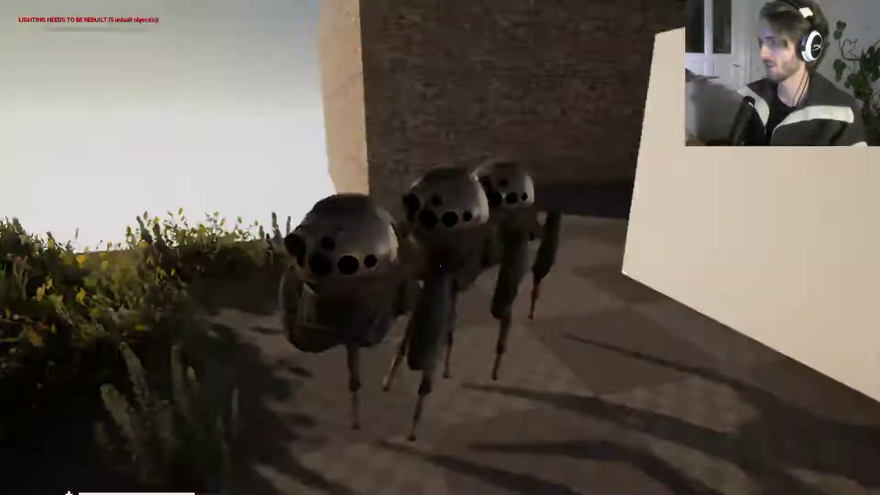
key(s)
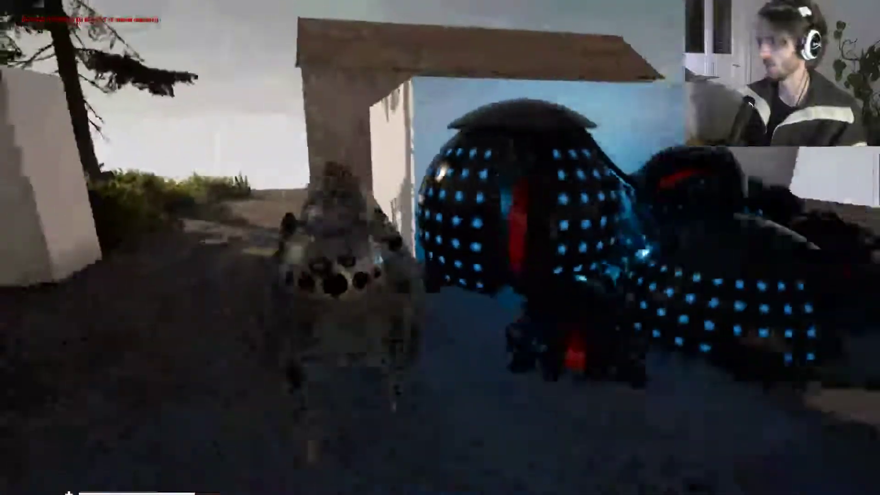
key(s)
key(w)
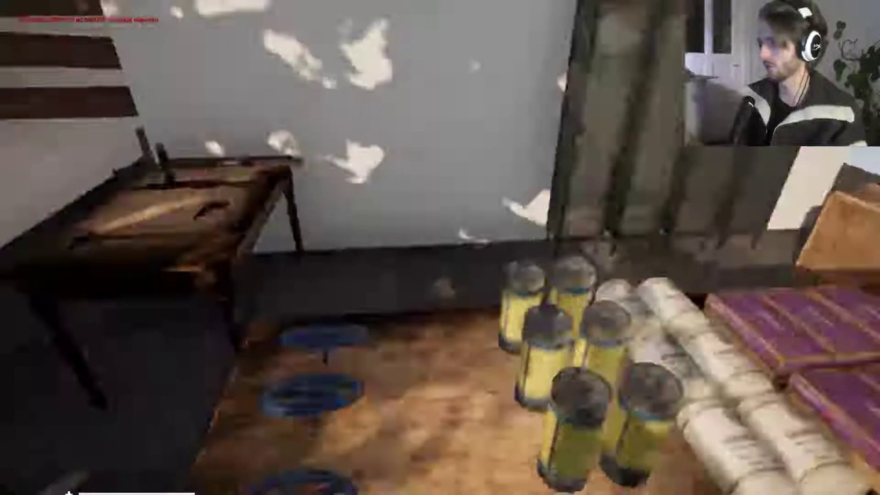
- Pick up 45 Rounds x5 by the ammo tables and move around the wooden crate
key(w)
key(s)
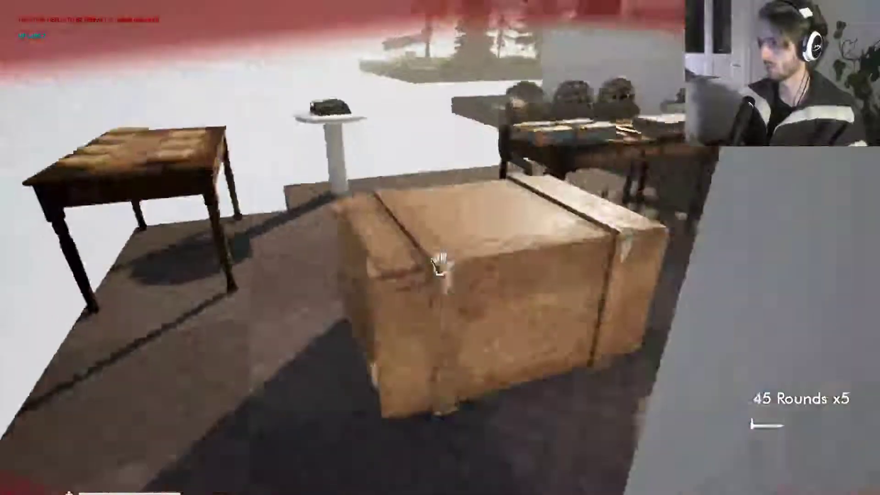
key(w)
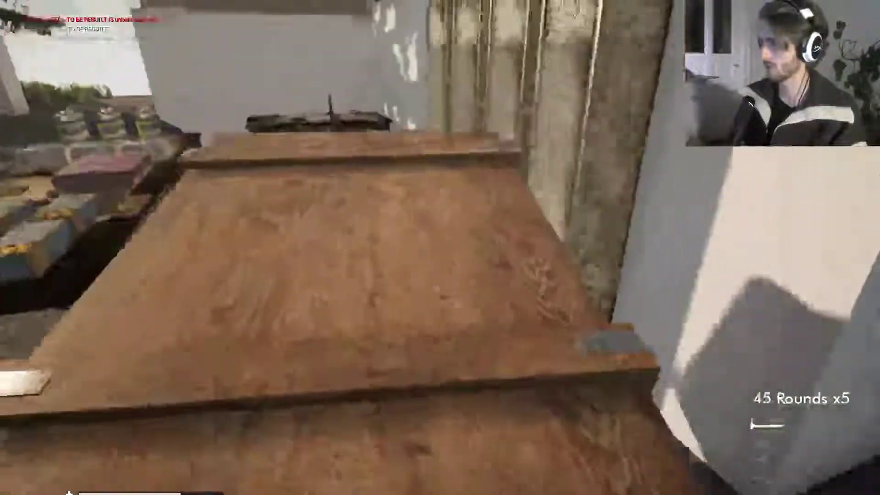
key(w)
- Retreat from the scout group past the wooden crate until the player is killed, and end the play session
key(s)
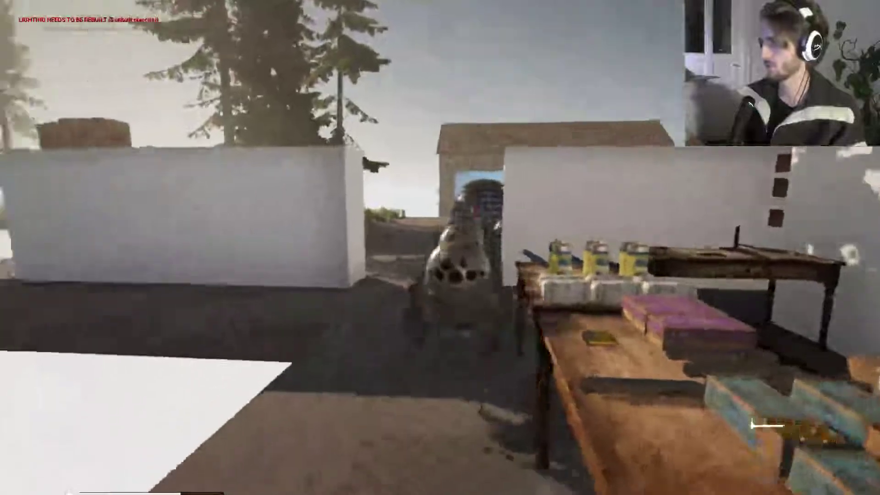
key(s)
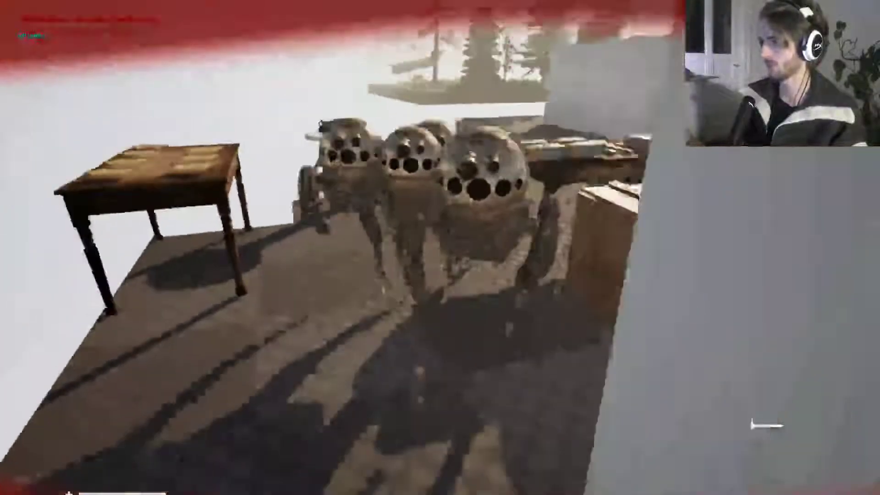
key(s)
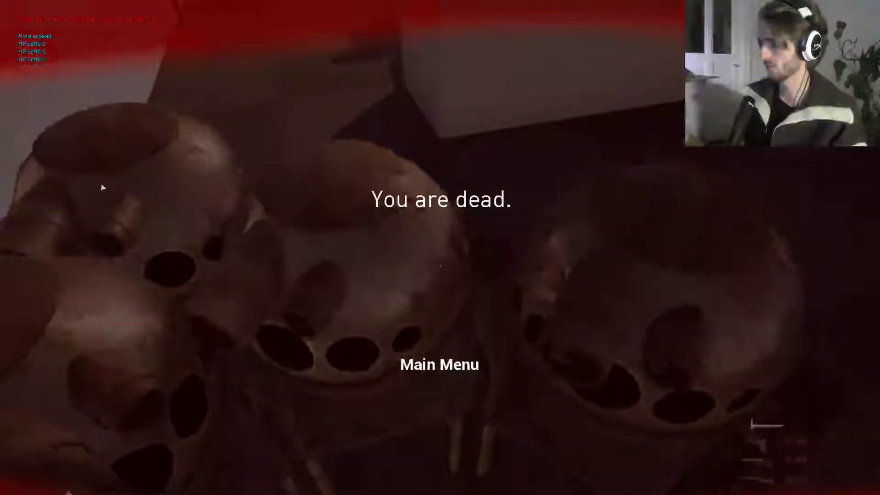
key(Escape)
- Survey the test level's spawners, target points, path nodes and cover walls from several angles
right_drag(407, 228, 394, 171)
key(s)
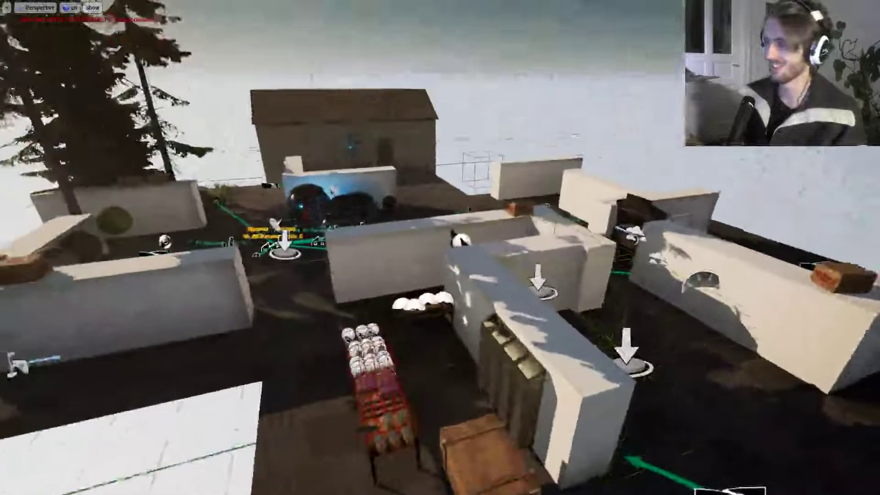
right_drag(392, 289, 408, 228)
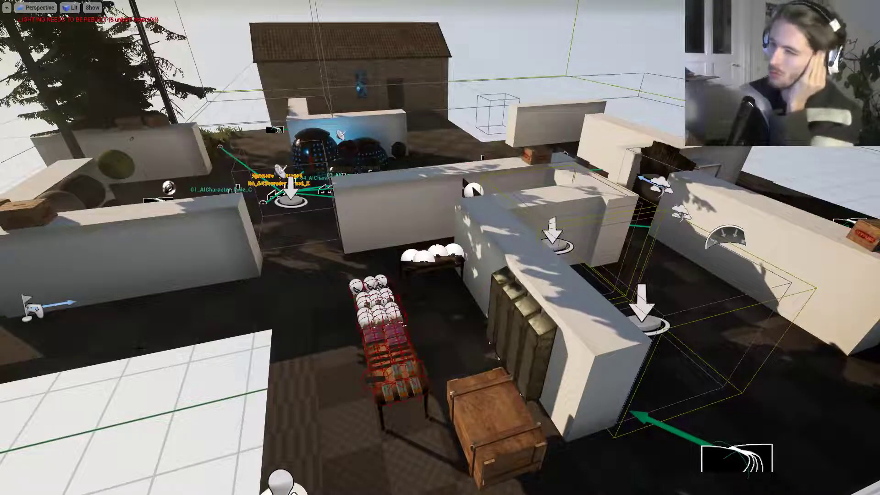
right_drag(153, 363, 138, 372)
key(w)
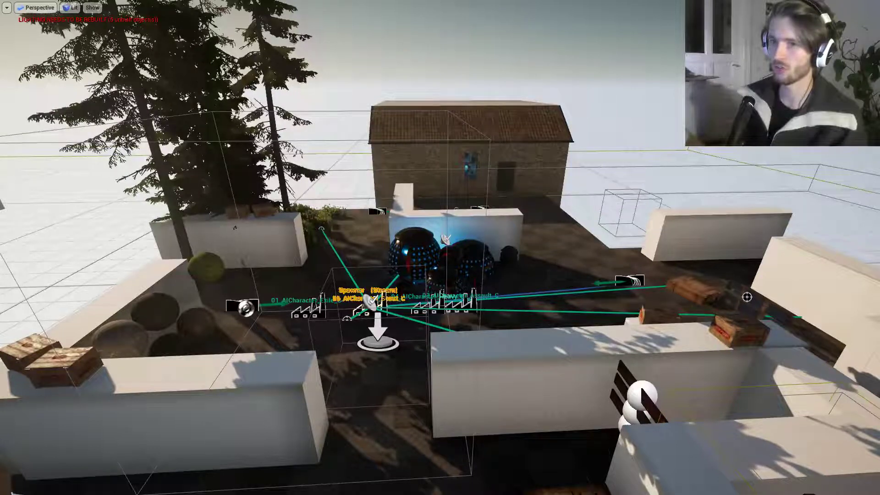
key(w)
right_drag(440, 248, 530, 238)
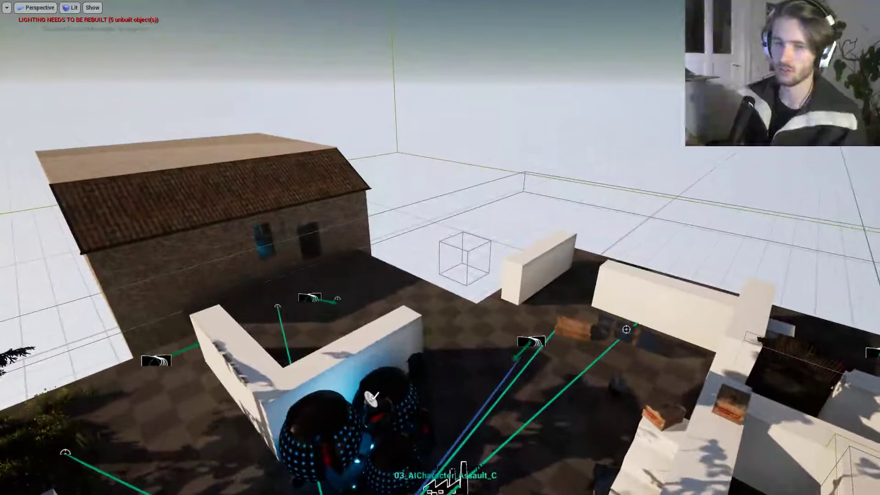
right_drag(533, 240, 527, 288)
click(331, 132)
key(e)
key(r)
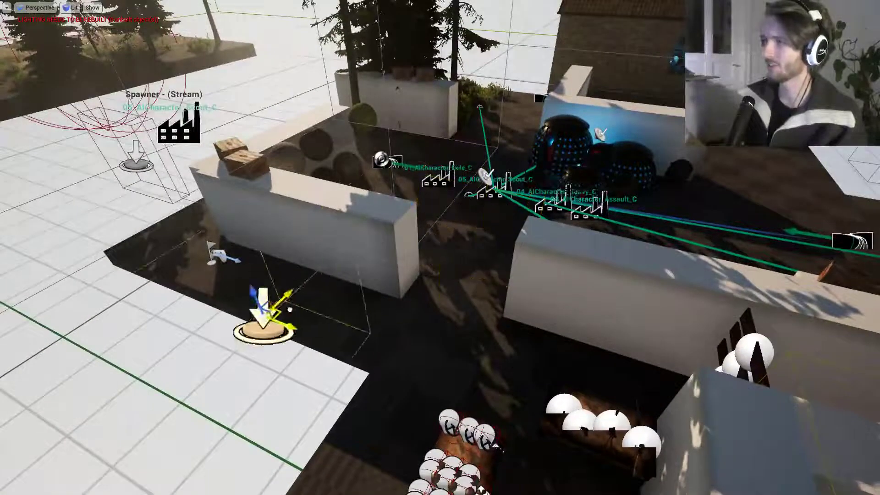
right_drag(195, 337, 275, 293)
key(w)
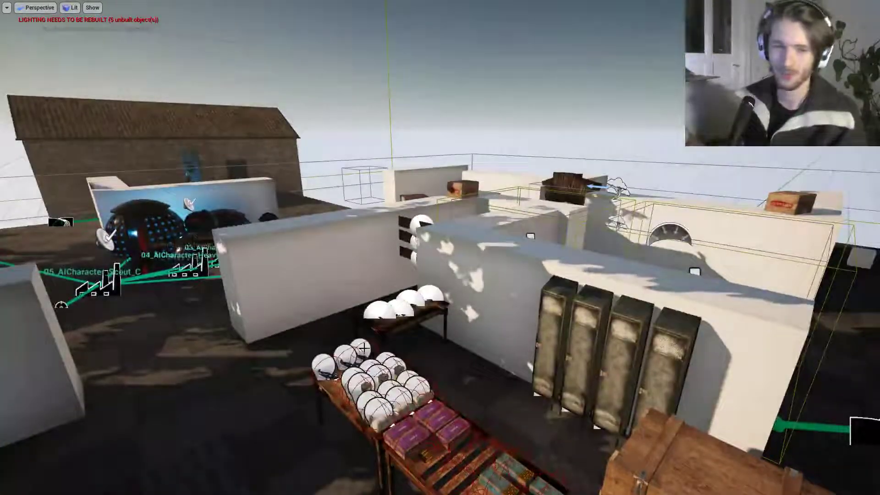
right_drag(440, 247, 228, 270)
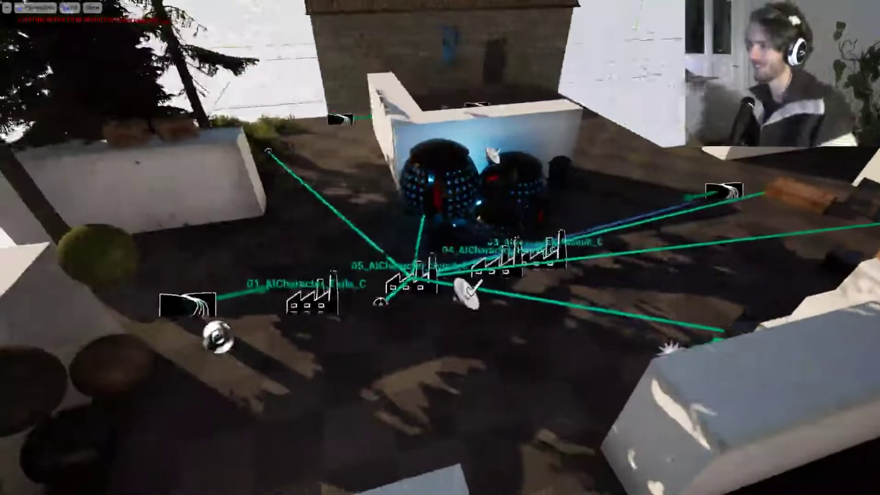
- Leave the full-screen viewport and turn on Is Active for the 01_AICharacter_Exile spawner
key(F11)
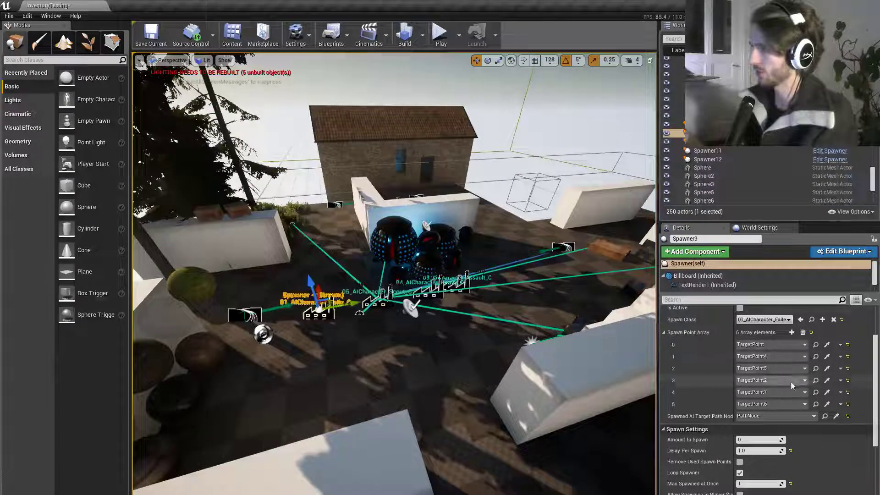
right_drag(394, 257, 440, 257)
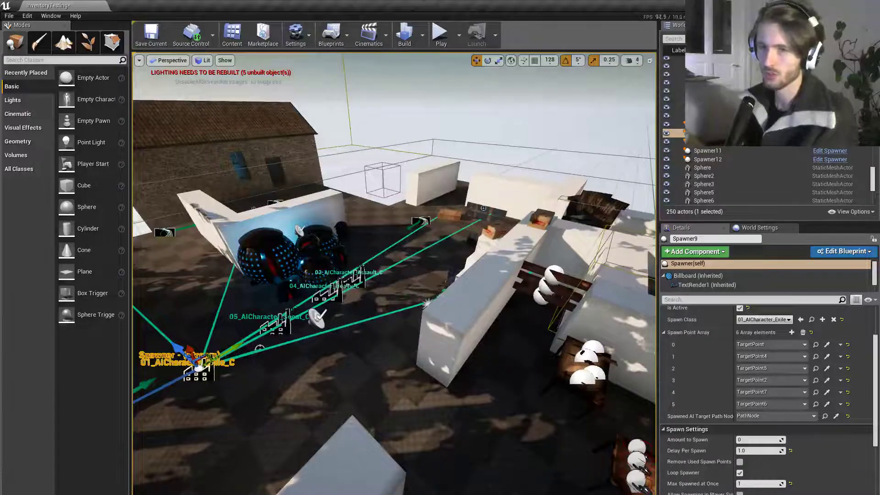
right_drag(395, 256, 532, 243)
right_drag(437, 57, 321, 60)
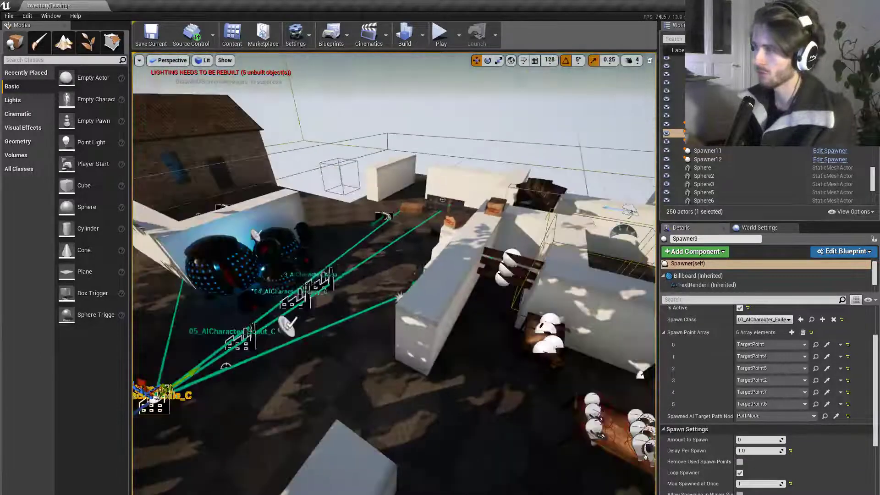
- Start a full-screen play session and explore the open walled area in search of the exile robot
click(440, 41)
key(F11)
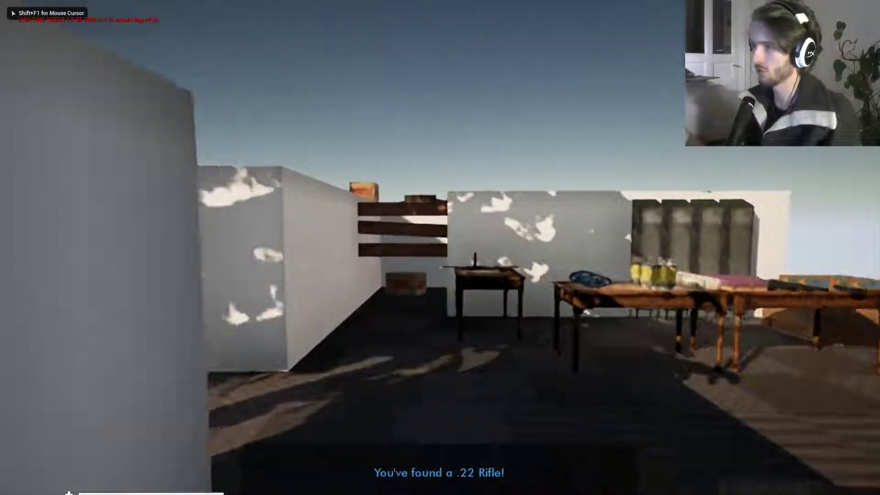
key(w)
key(w)
key(w)
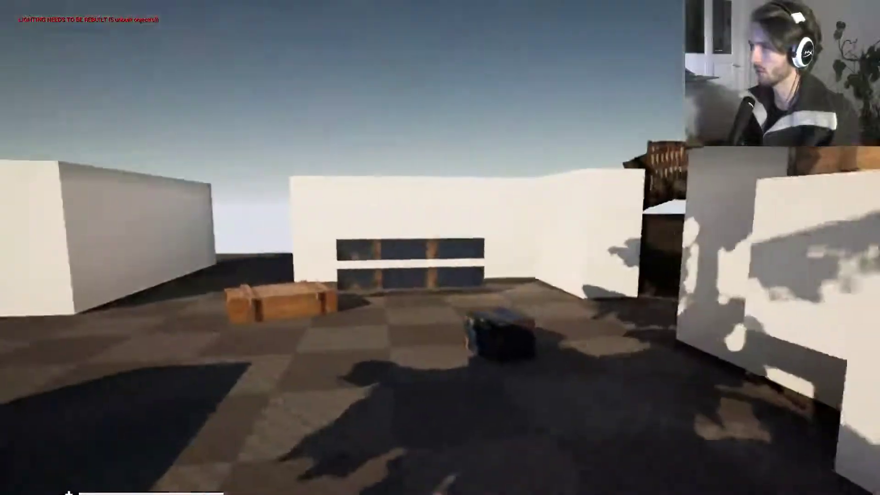
key(w)
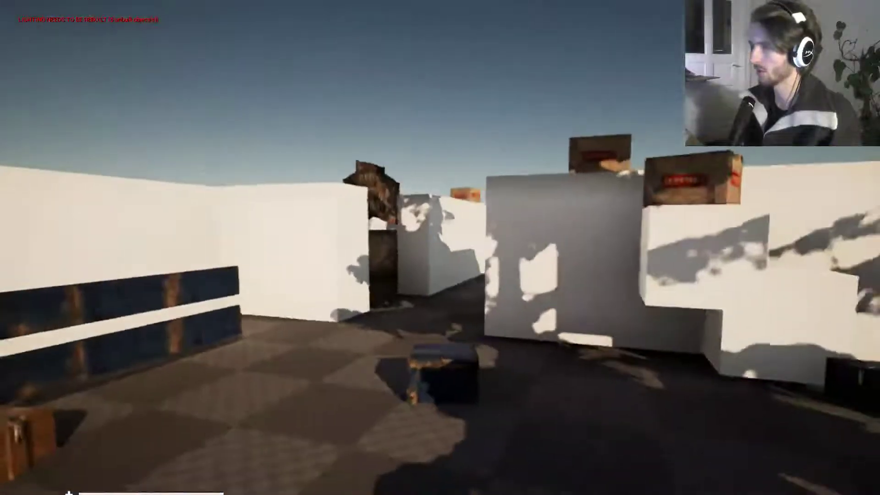
key(a)
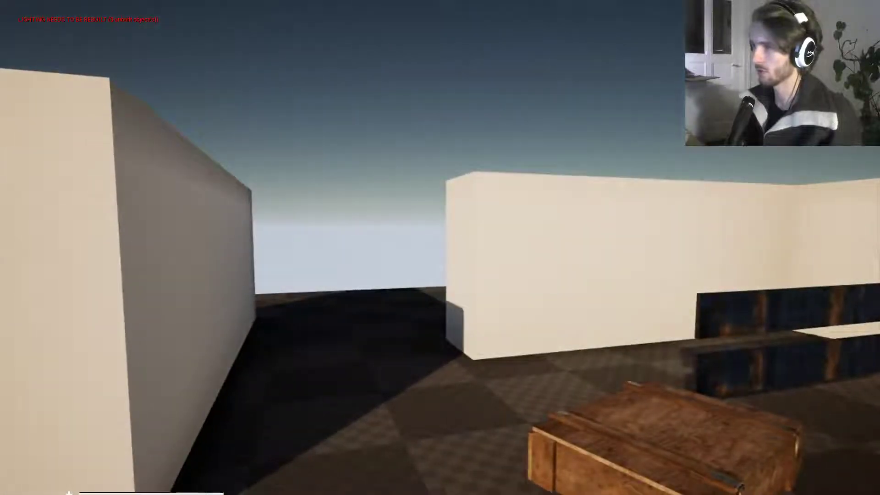
key(w)
- Retreat from the exile robot around the white wall and get behind the wooden crate near the lockers
key(s)
key(s)
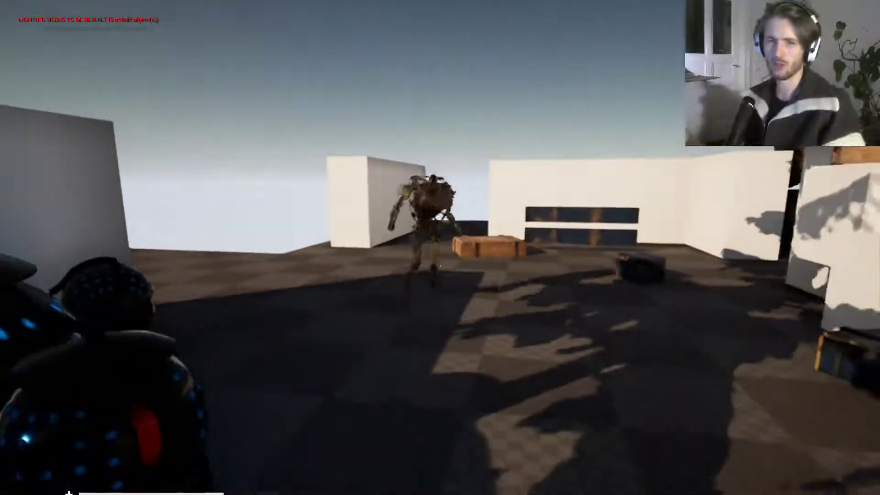
key(s)
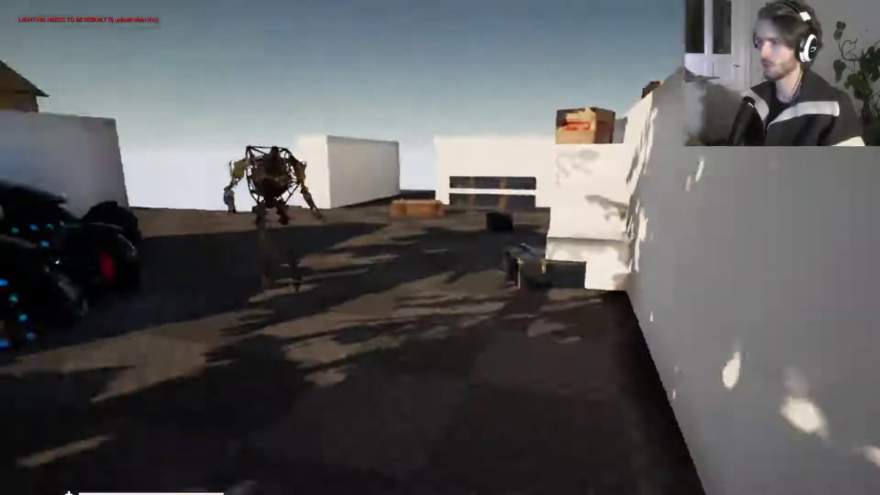
key(s)
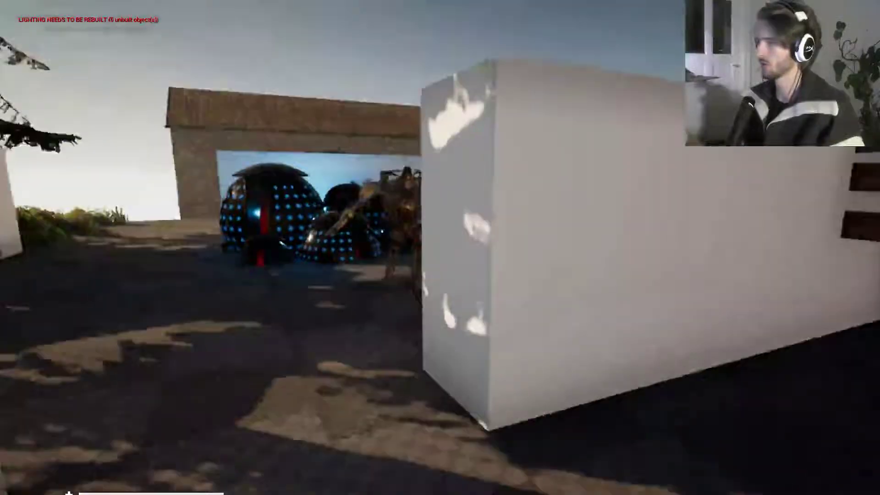
key(s)
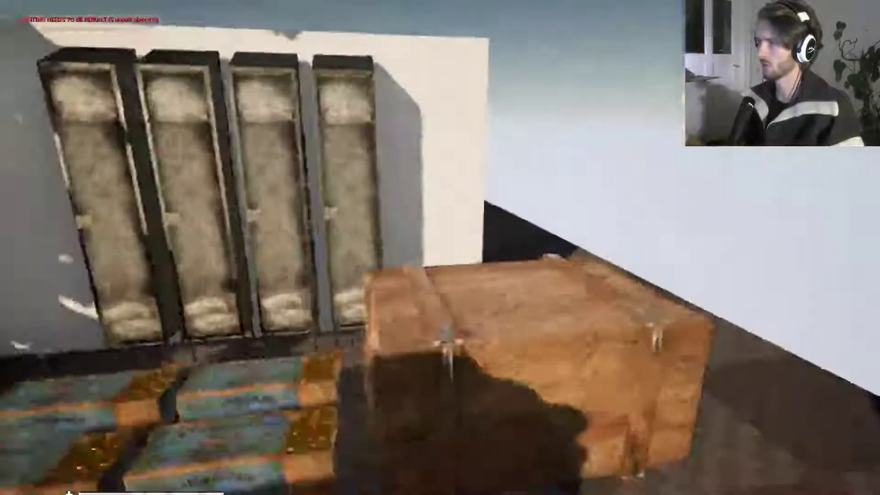
key(s)
key(space)
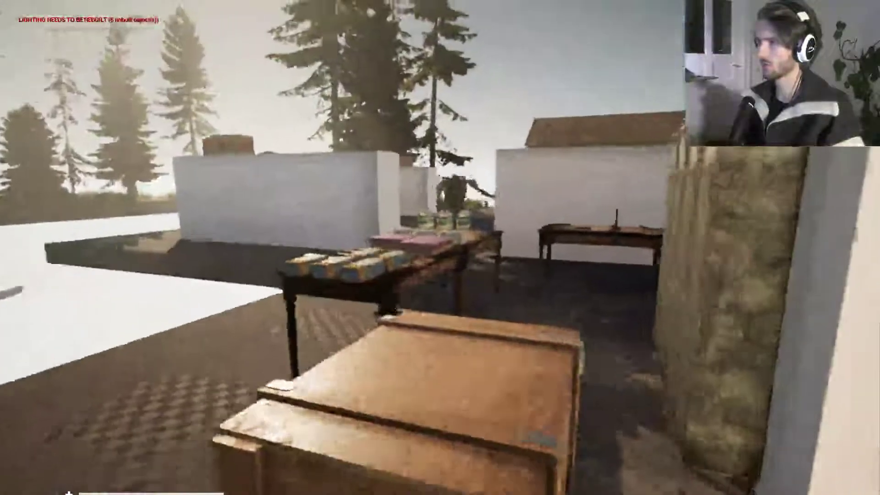
- Select the first weapon slot and circle the wooden crate and ammo table, keeping distance from the exile robot
key(1)
key(w)
key(e)
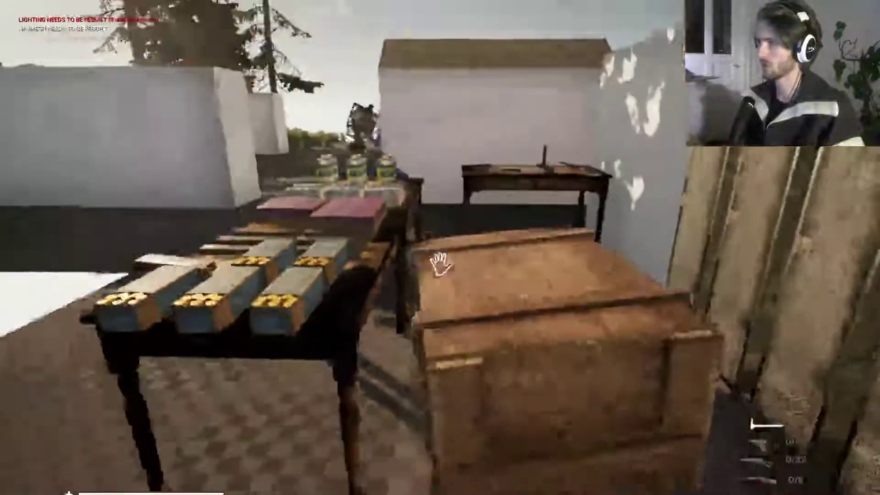
key(s)
key(a)
key(s)
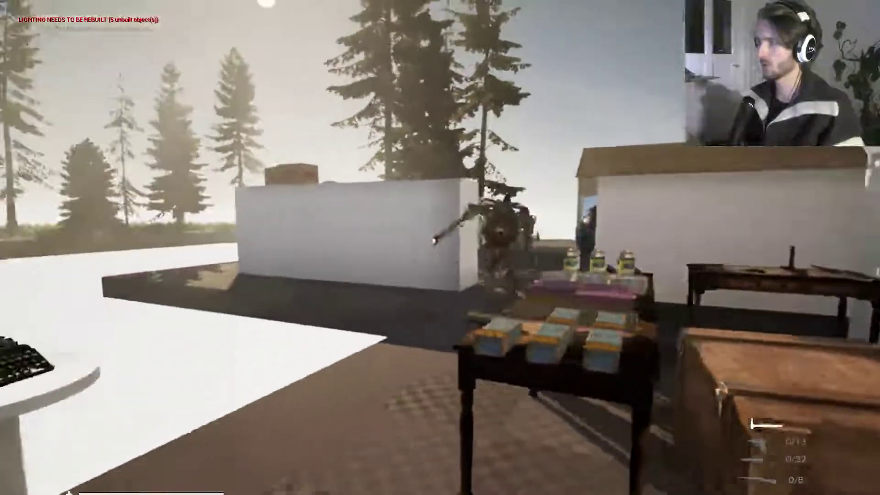
- Back away from the exile robot past the ammo table and along the white wall, interacting with the small white cube on the way
key(s)
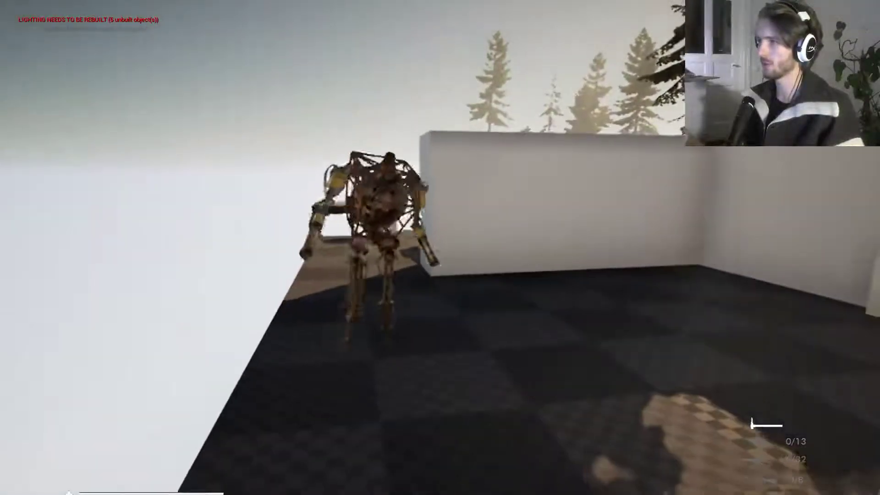
key(s)
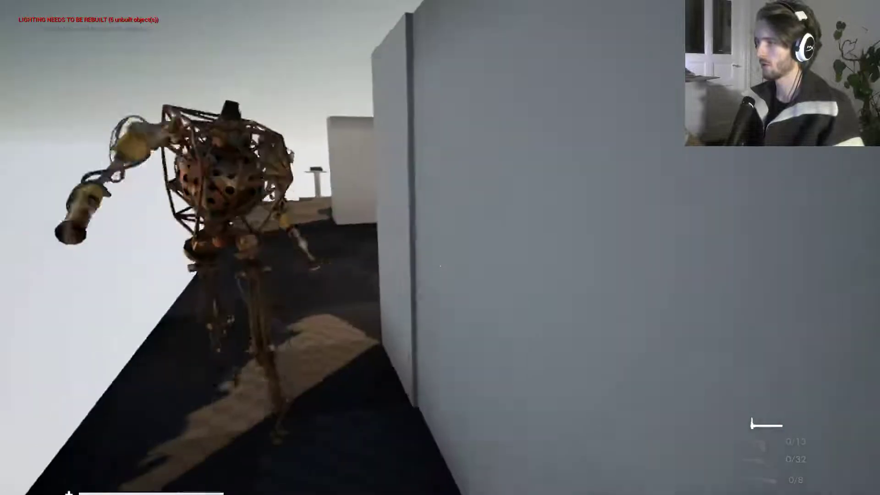
key(s)
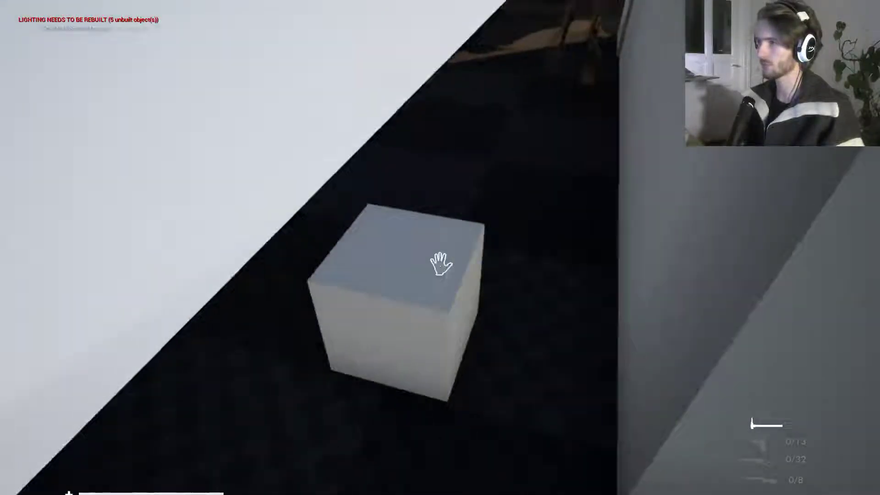
click(441, 264)
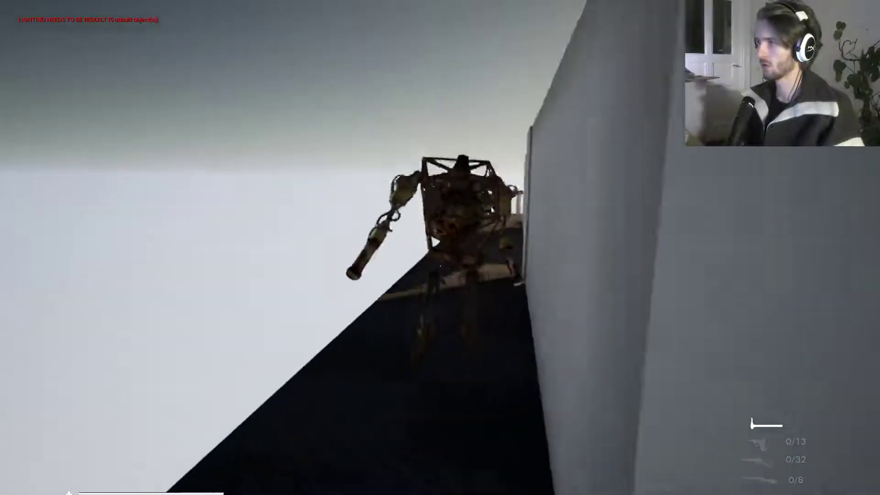
- Keep retreating from the attacking exile robot along the platform edge and into the open yard
key(s)
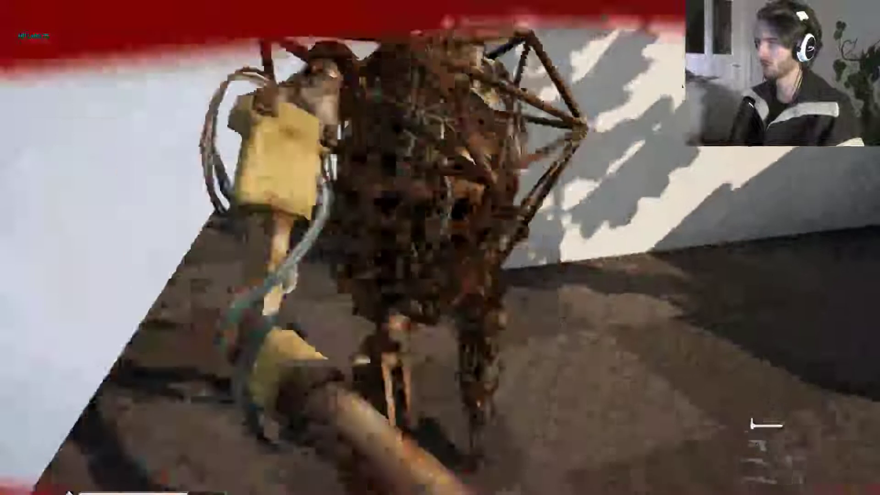
key(s)
key(s)
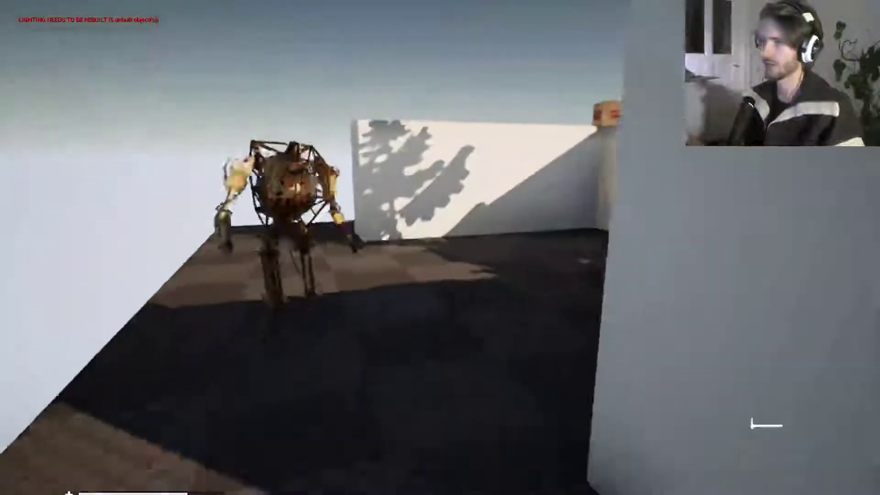
key(s)
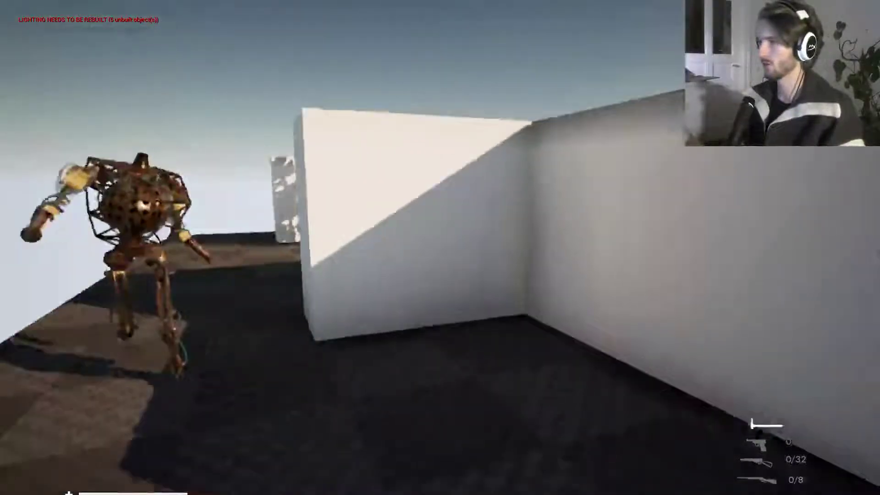
- Run past the glowing domes and crouch for cover behind the white wall facing the brick house
key(w)
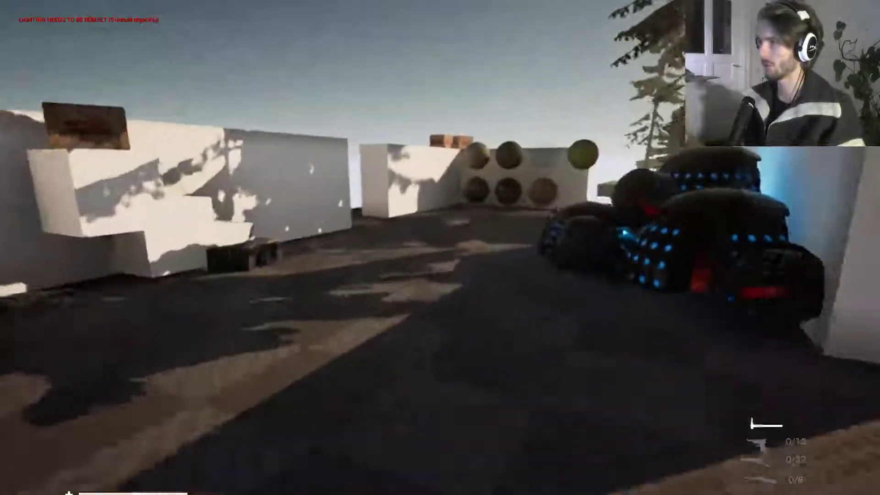
key(w)
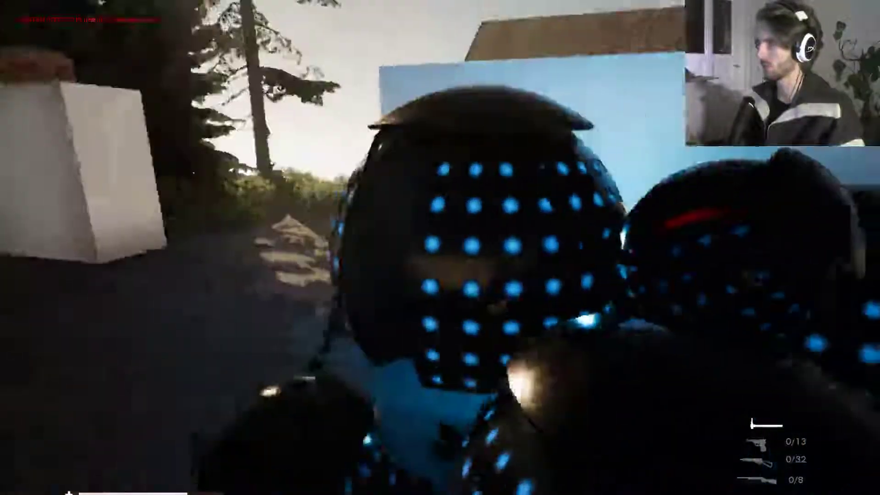
key(w)
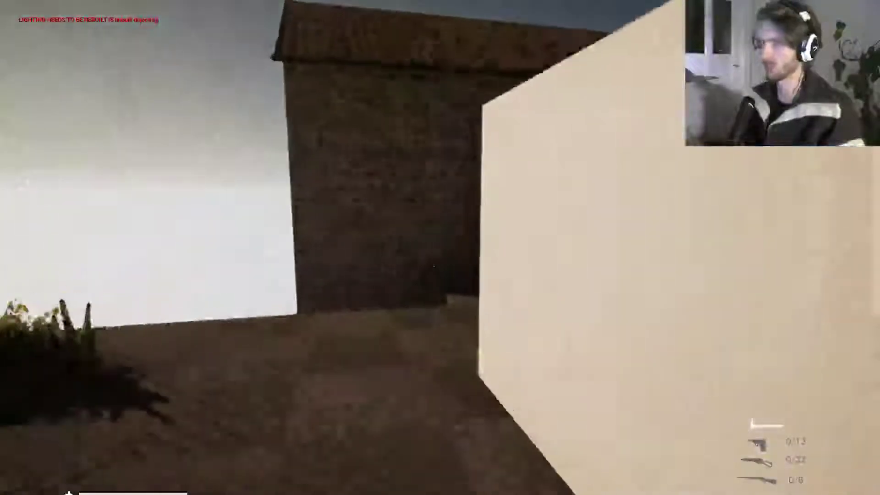
key(ctrl)
key(w)
key(w)
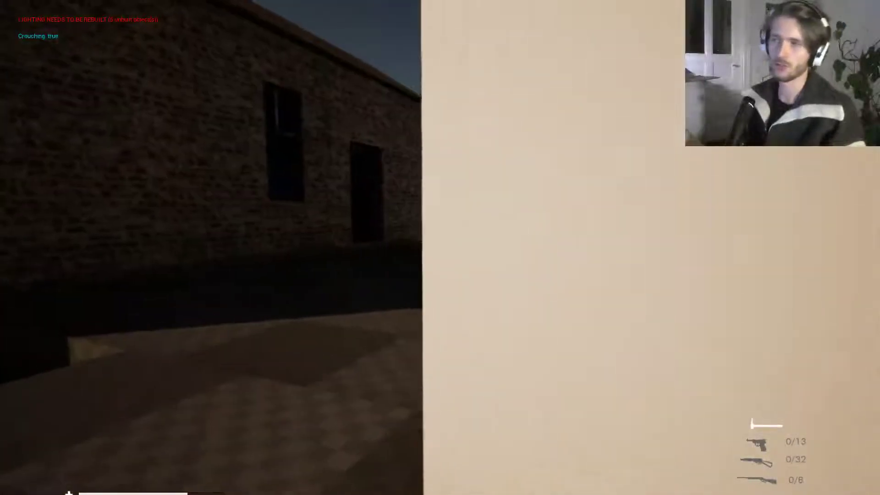
- Edge along the covering wall, stand up and leave the cover on the side facing the open yard
key(a)
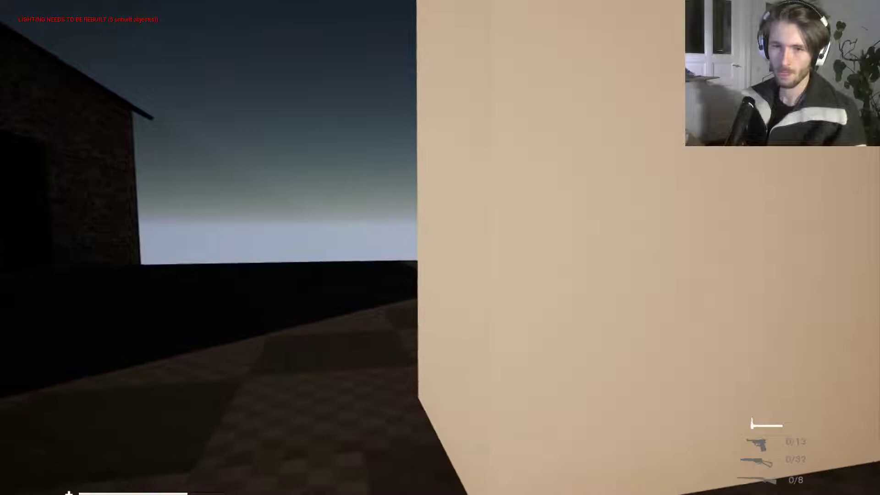
key(w)
key(ctrl)
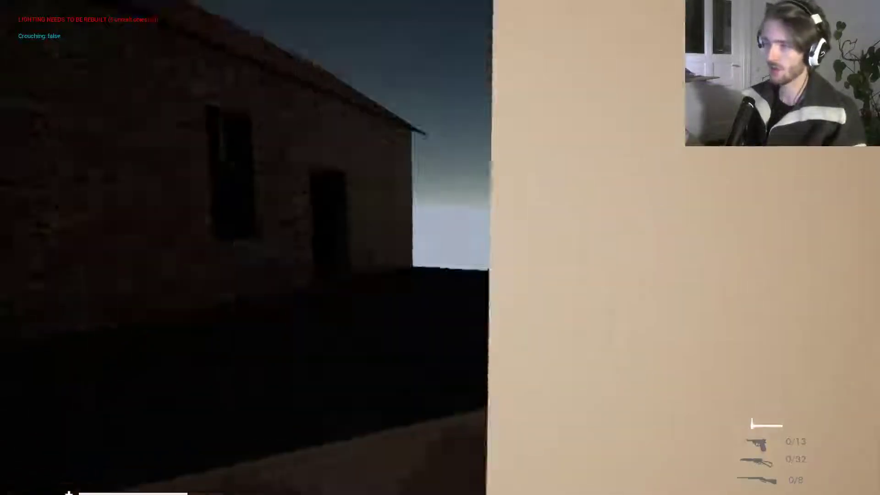
key(w)
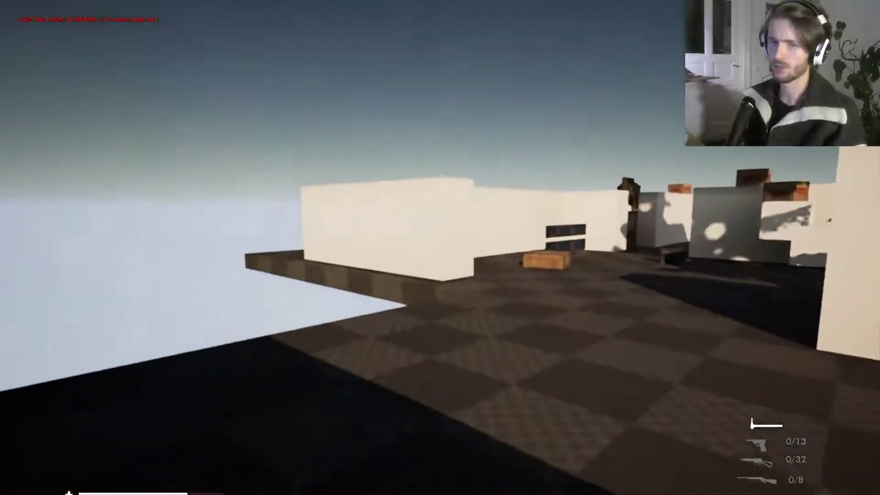
- Scout the open yard between the white walls, domes and wooden crate for the exile robot
key(a)
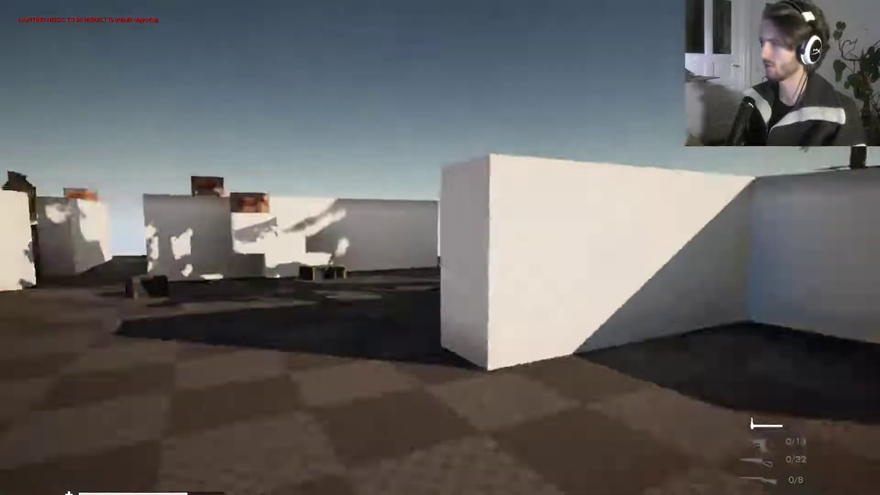
key(a)
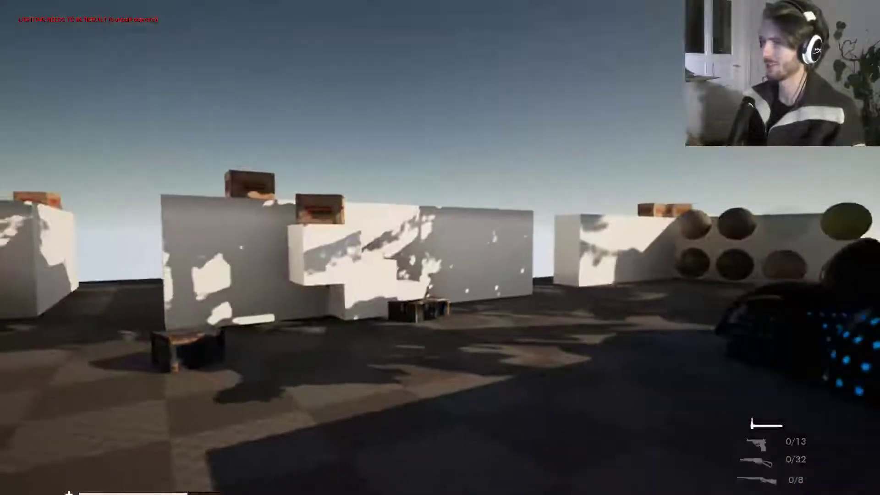
key(w)
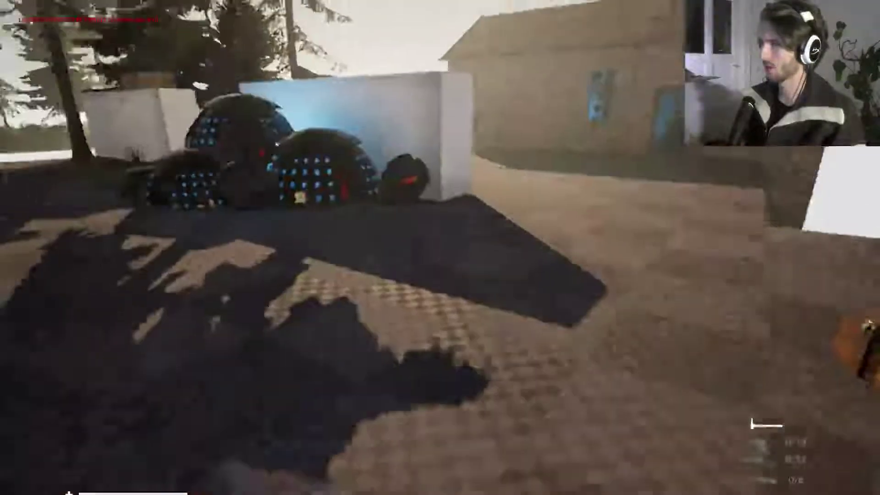
key(s)
key(w)
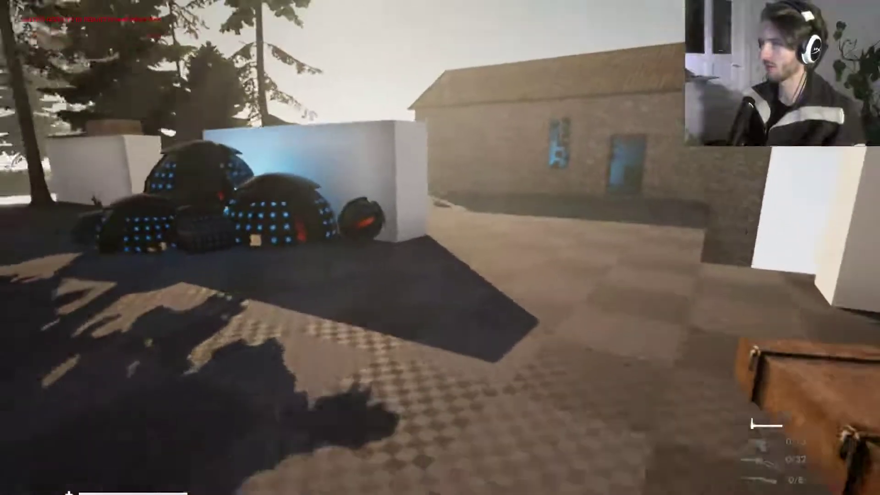
- Equip the pistol and shoot at the exile robot as it comes around the wall beside the domes
key(1)
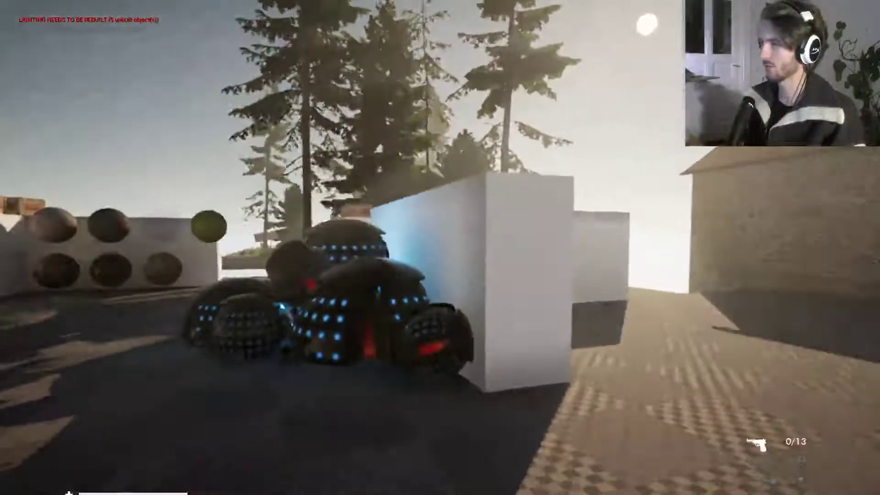
key(2)
key(a)
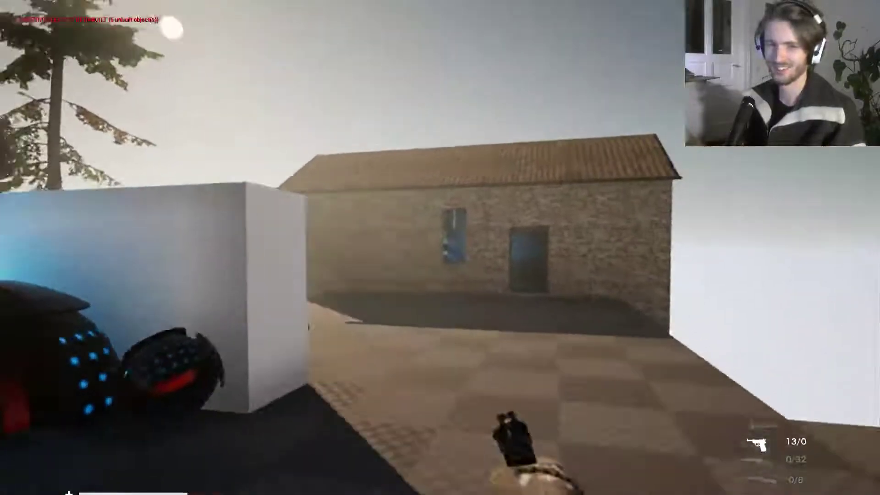
key(d)
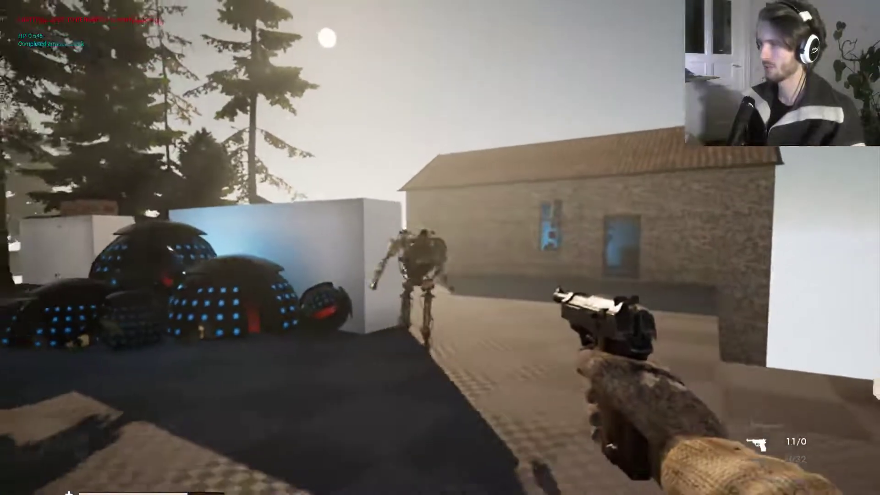
click(440, 248)
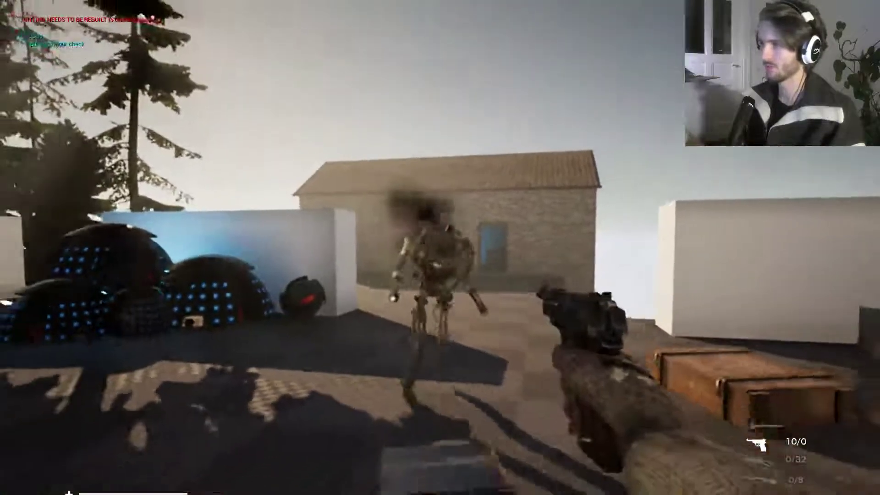
- Back away across the yard while shooting the exile robot with the pistol until it is destroyed
key(s)
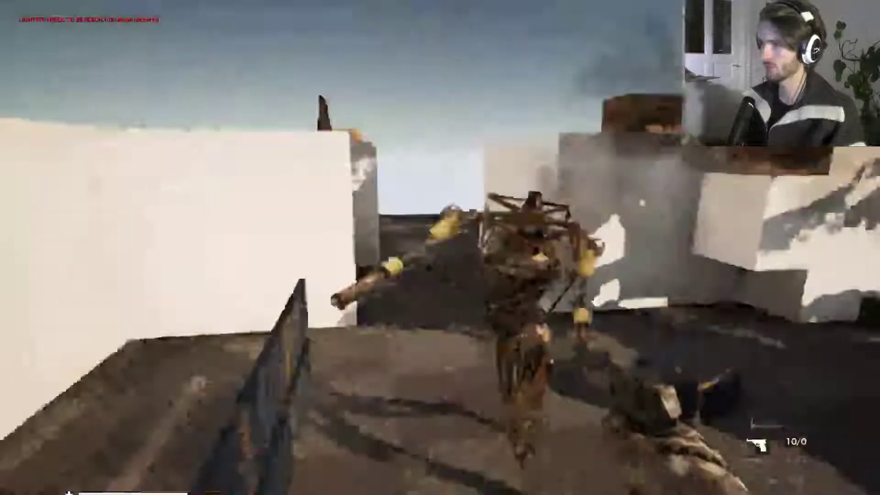
key(s)
key(s)
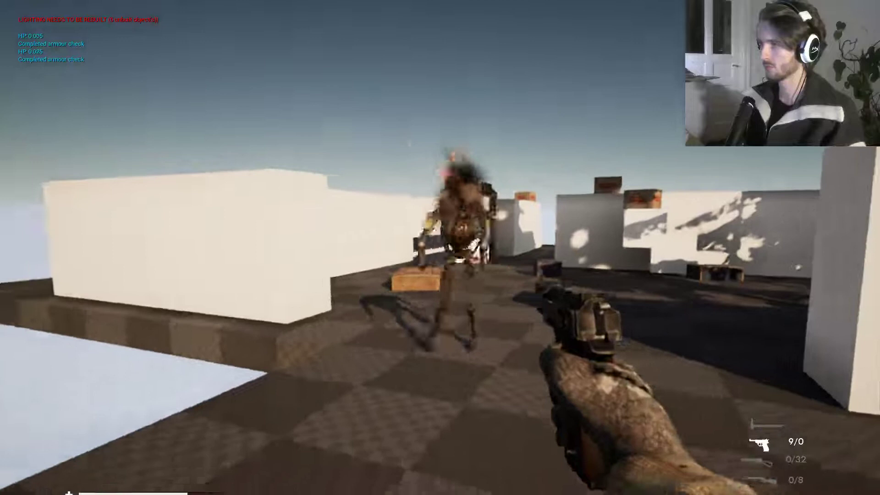
key(w)
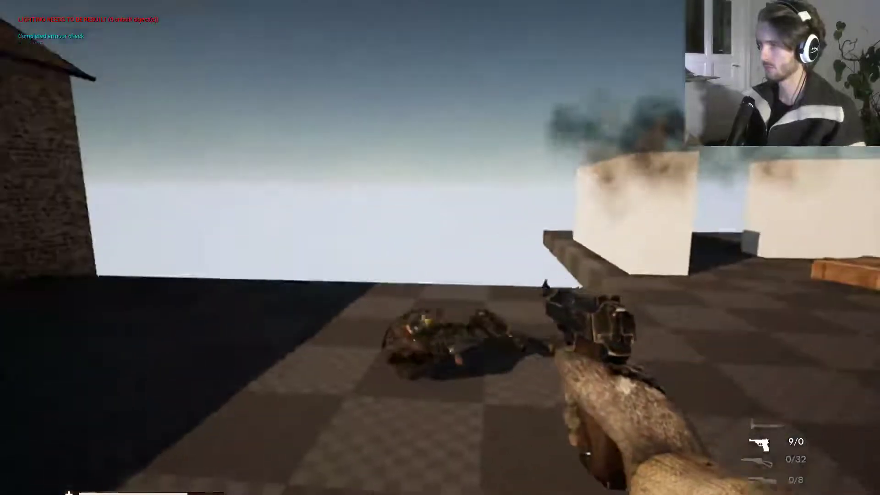
- Approach the fallen exile robot, then move past the domes and fire the pistol at the next exile robot
key(a)
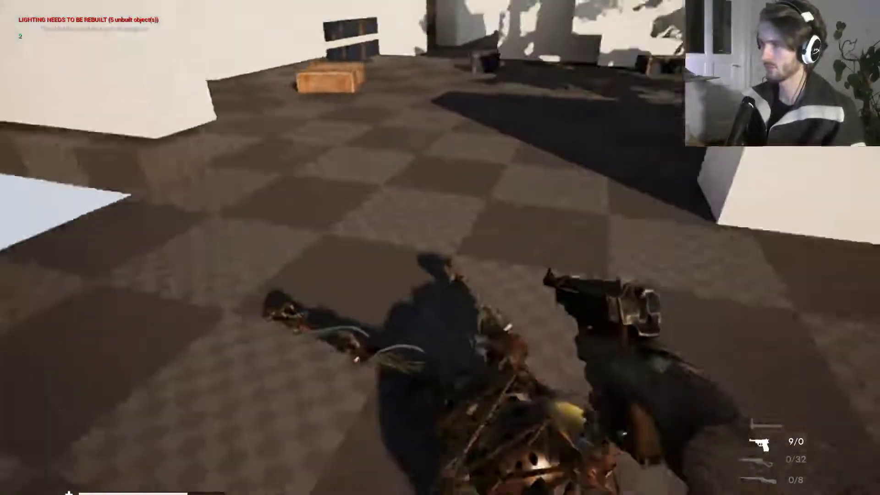
key(w)
key(w)
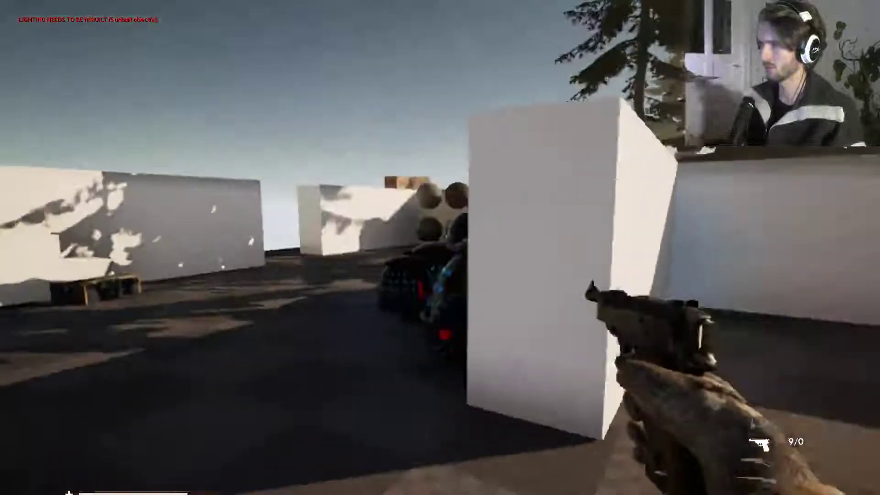
scroll(440, 248, down, 1)
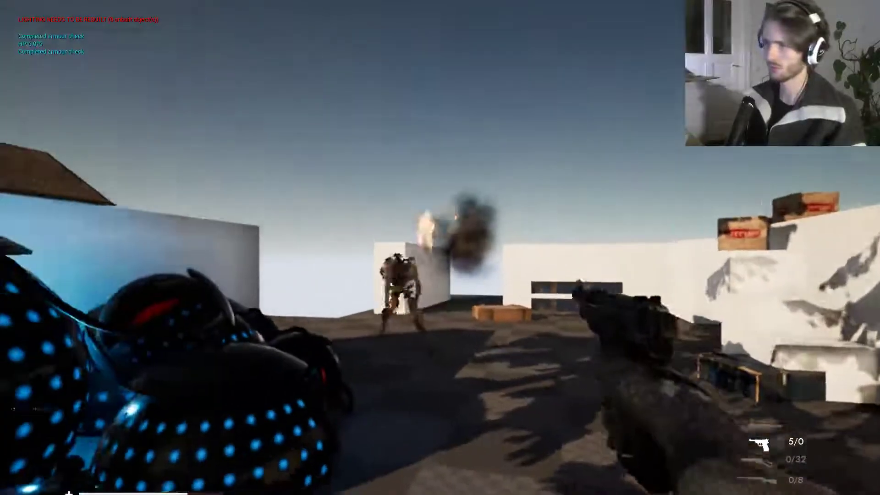
- Circle the domes and check the yard around the second destroyed exile robot for further enemies
key(w)
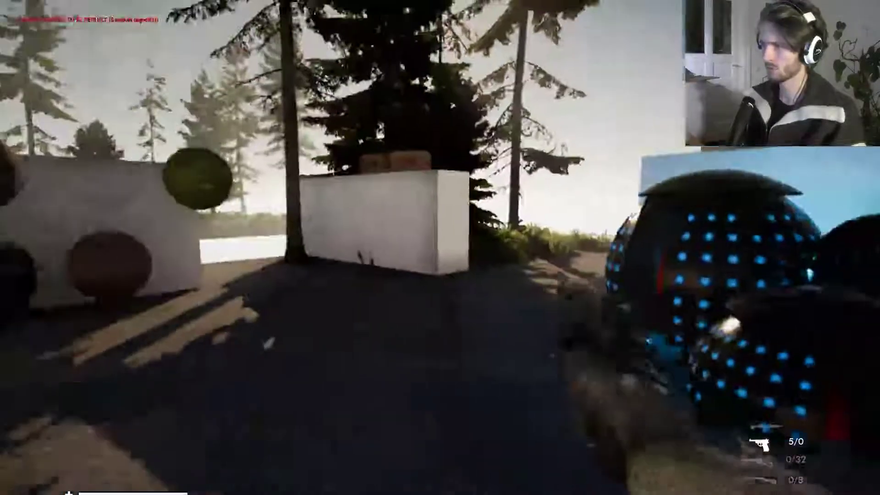
key(a)
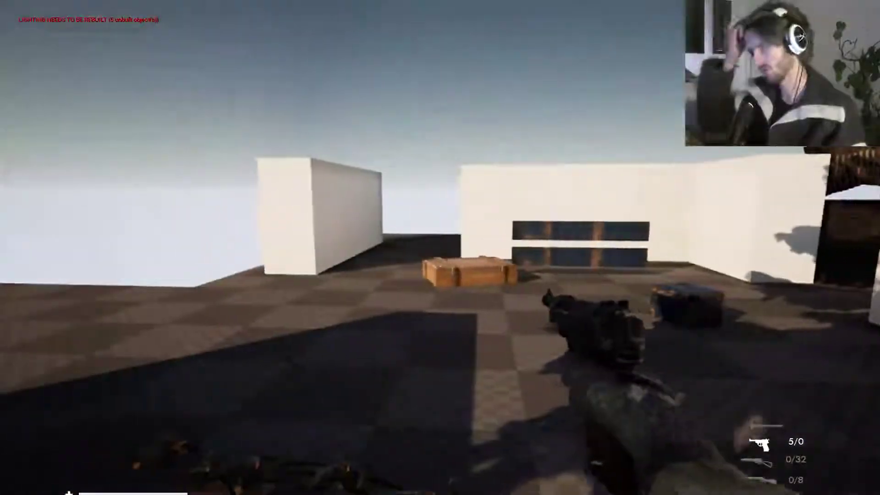
key(w)
key(d)
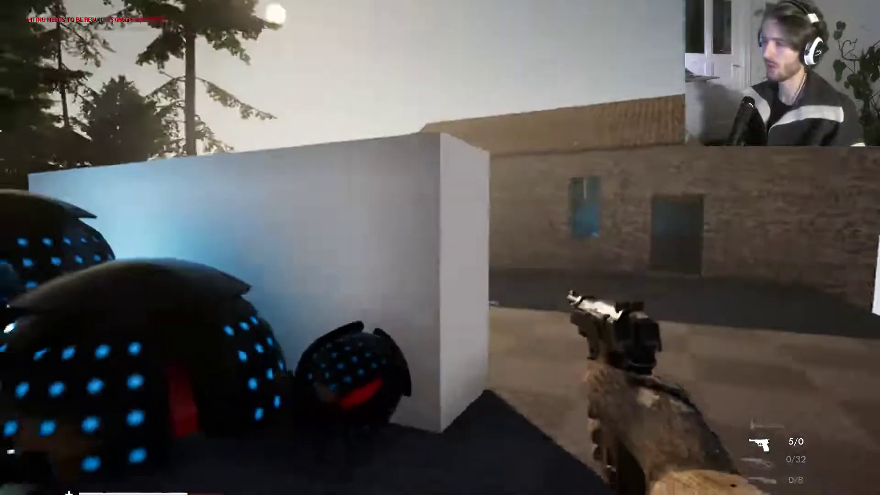
key(s)
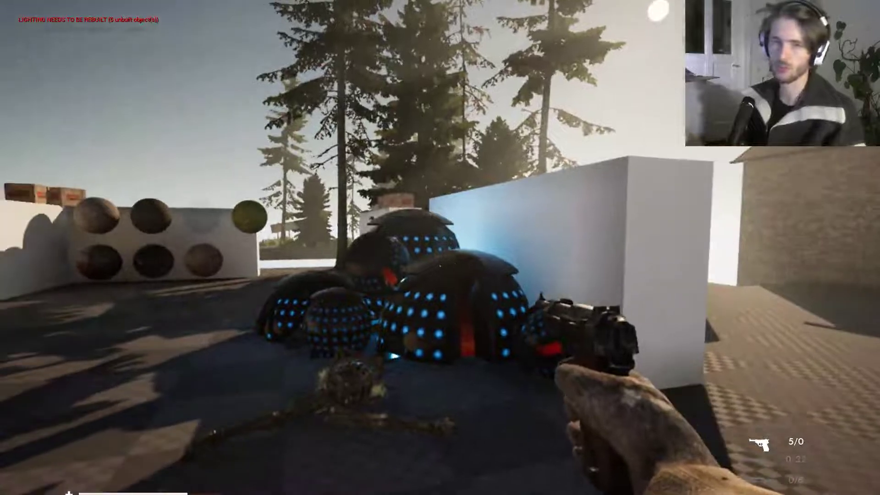
- Patrol around the domes for another exile robot and switch to the weapon with 32 rounds
key(a)
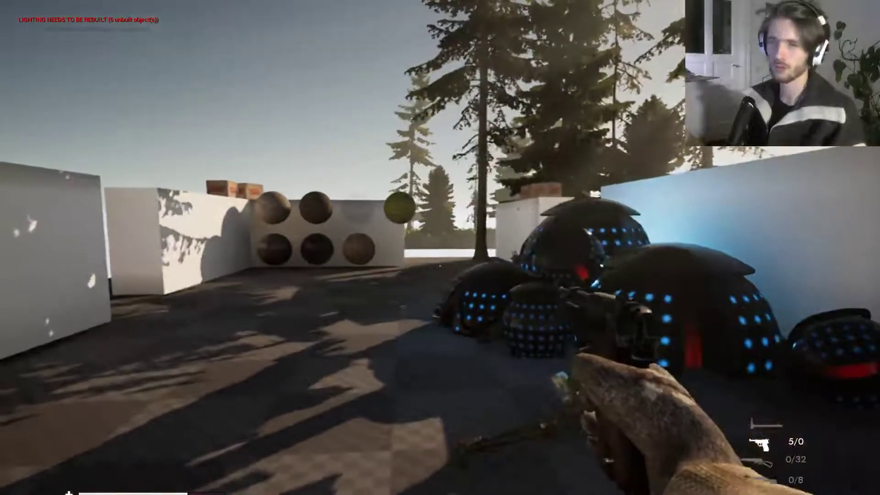
key(w)
key(d)
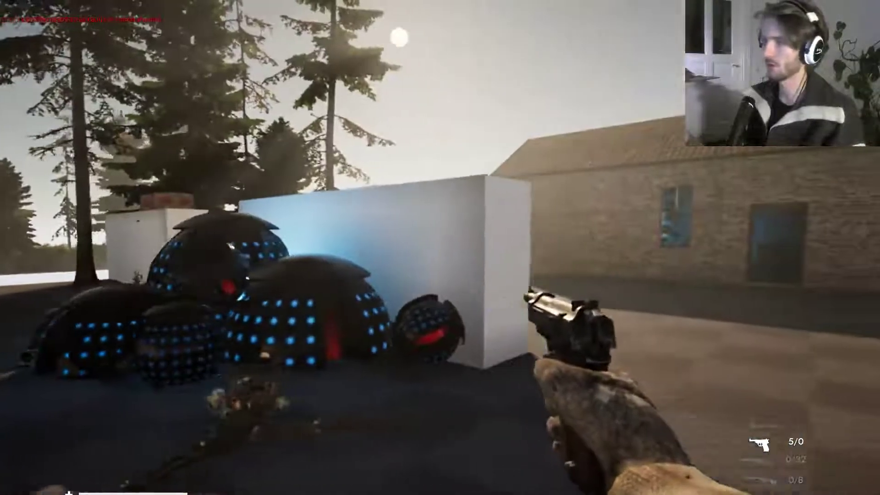
key(w)
key(d)
key(3)
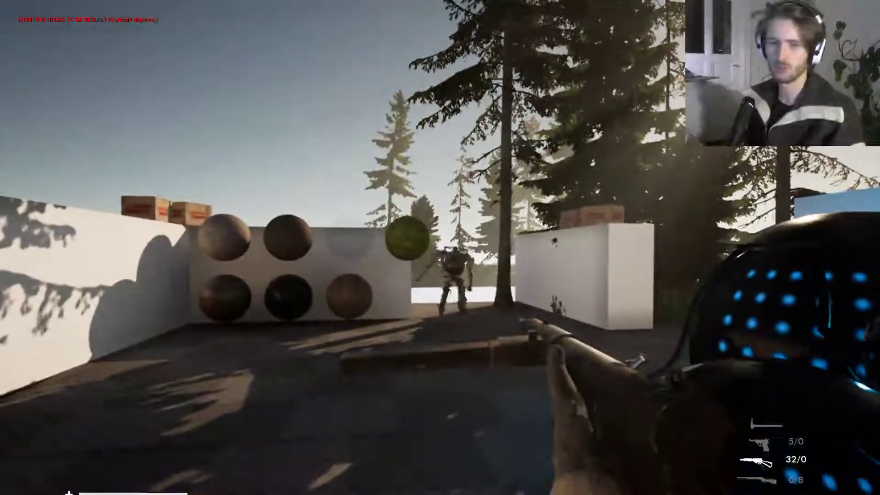
- Back away from the approaching exile robot while firing the 32-round weapon until it is destroyed
key(d)
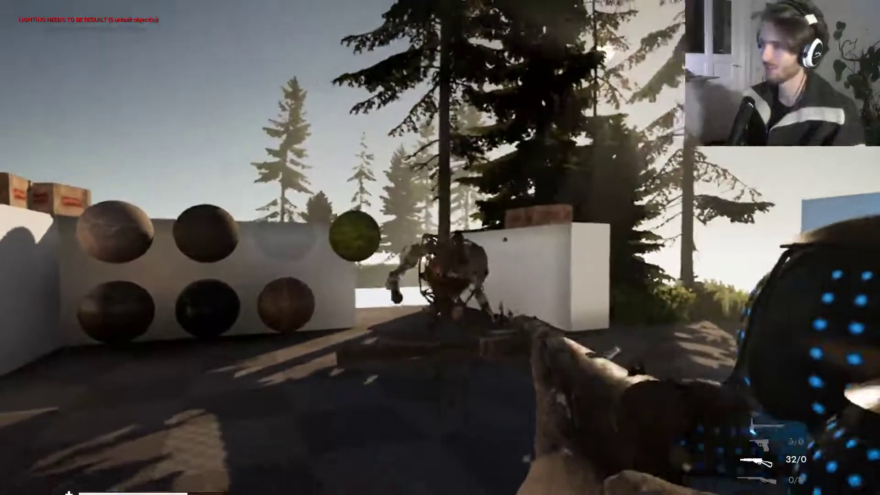
key(s)
click(441, 248)
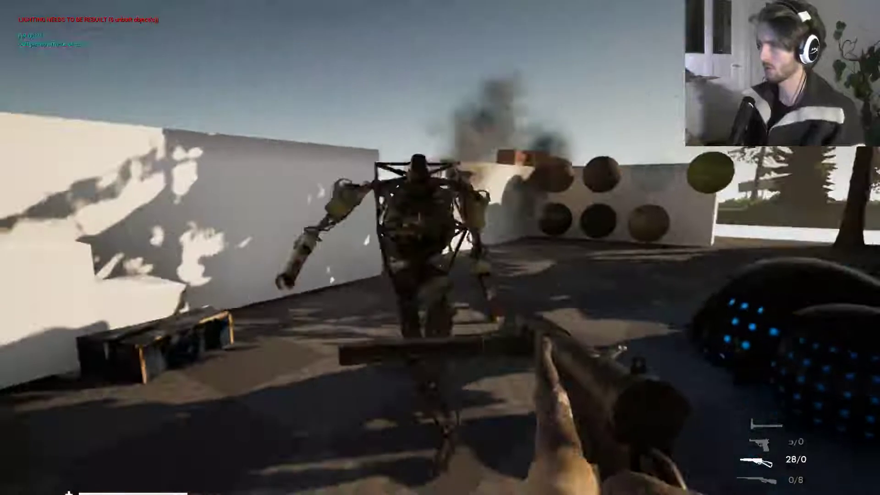
click(440, 248)
click(441, 248)
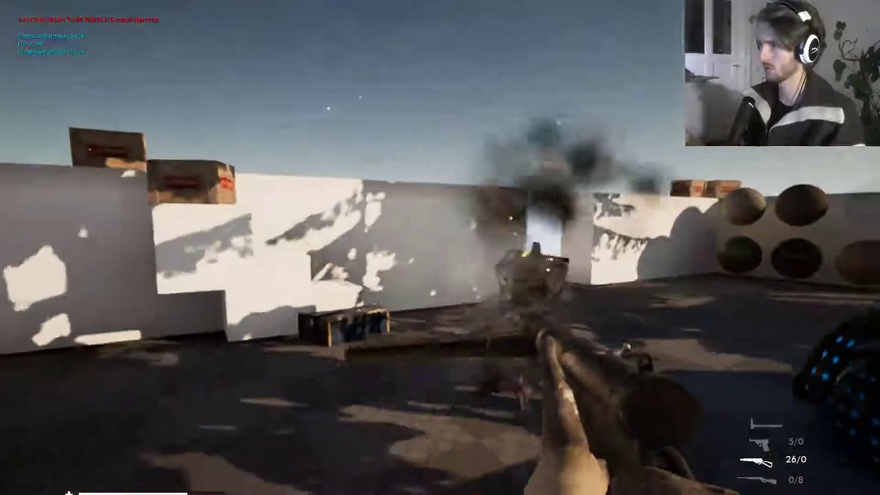
key(shift+w)
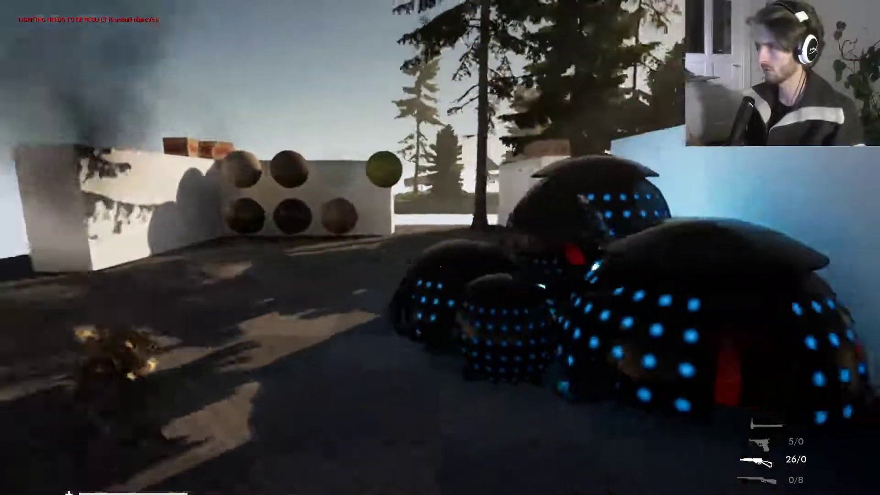
- Circle the domes, switch to the shotgun, load its eight shells and face the exile robot coming from the stone house
key(a)
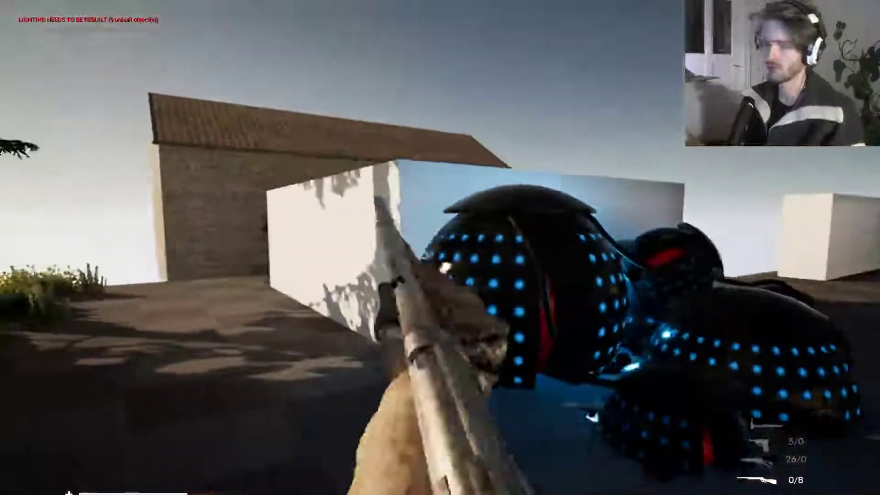
key(r)
key(d)
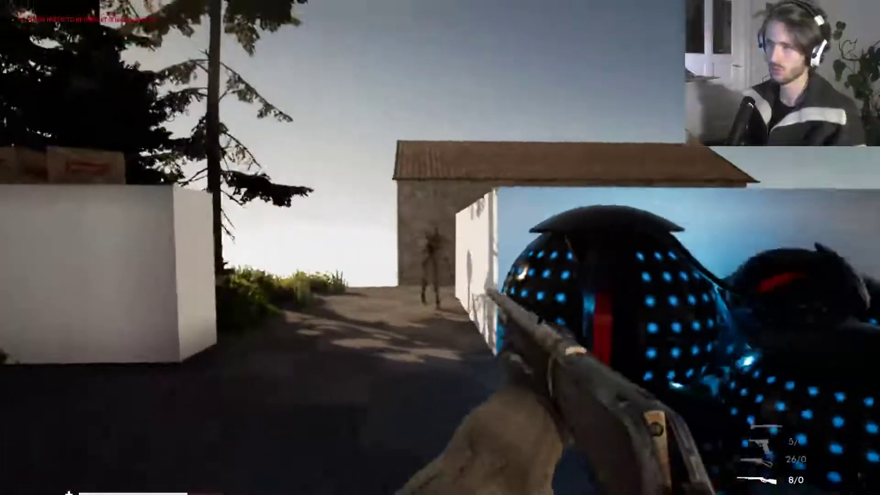
key(w)
key(a)
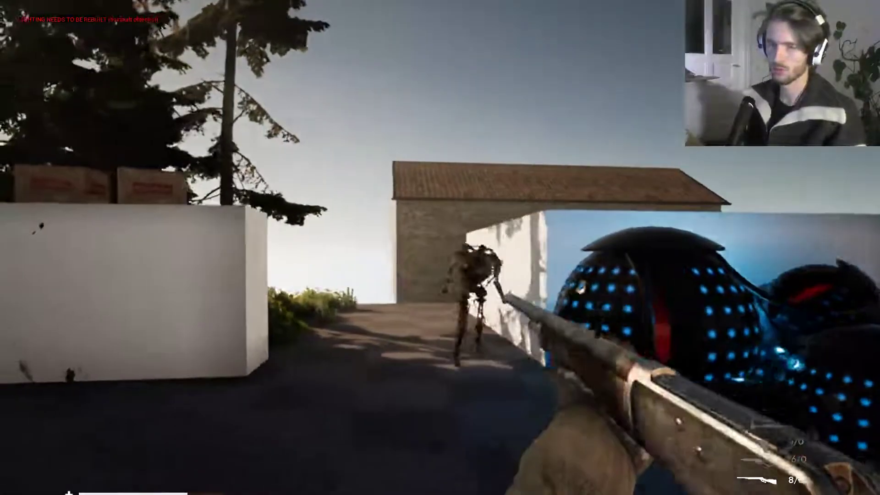
- Retreat around the domes to evade the exile robot's attacks, and destroy it with one shotgun shot
key(d)
key(s)
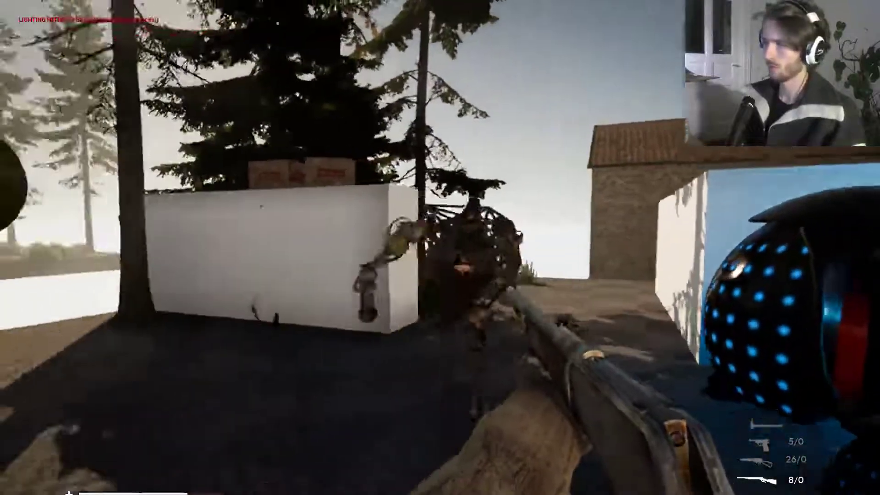
key(s)
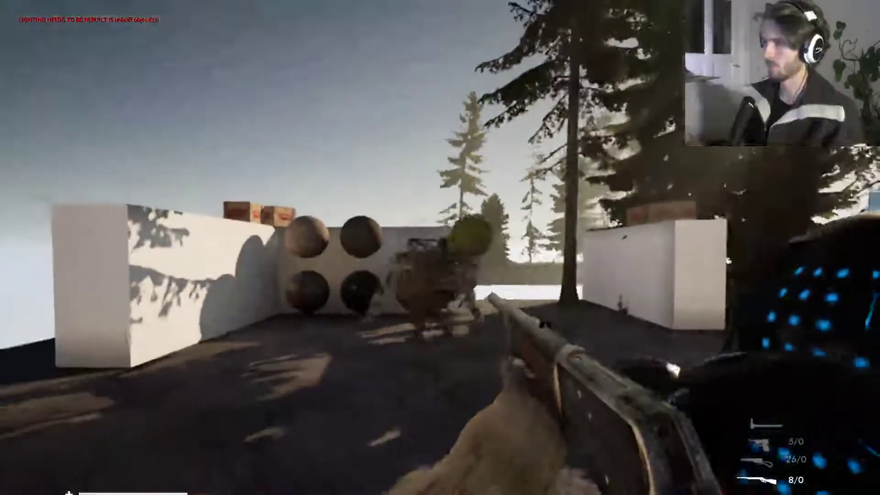
key(w)
key(s)
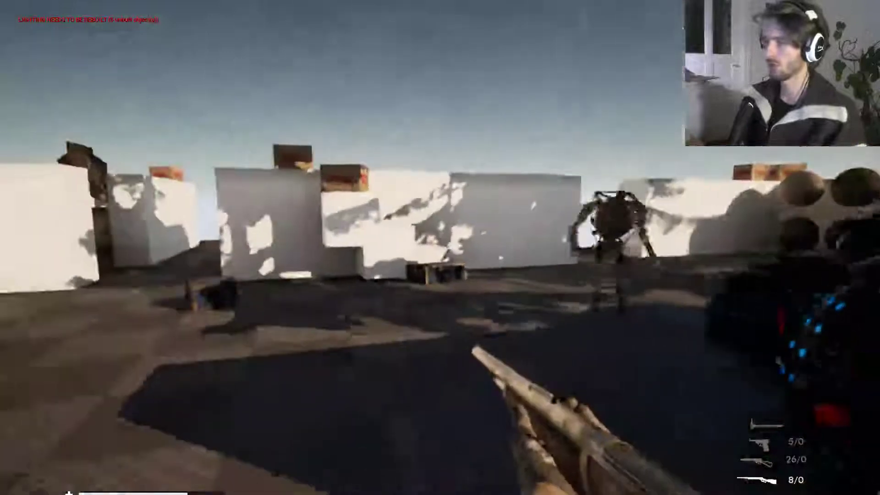
key(s)
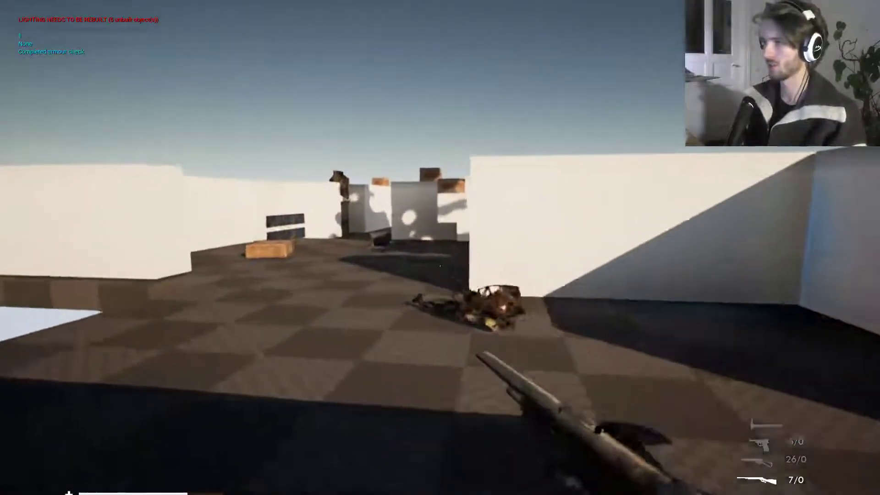
- Search behind the white walls for the next exile robot and shoot it with the shotgun while backing away
key(a)
key(w)
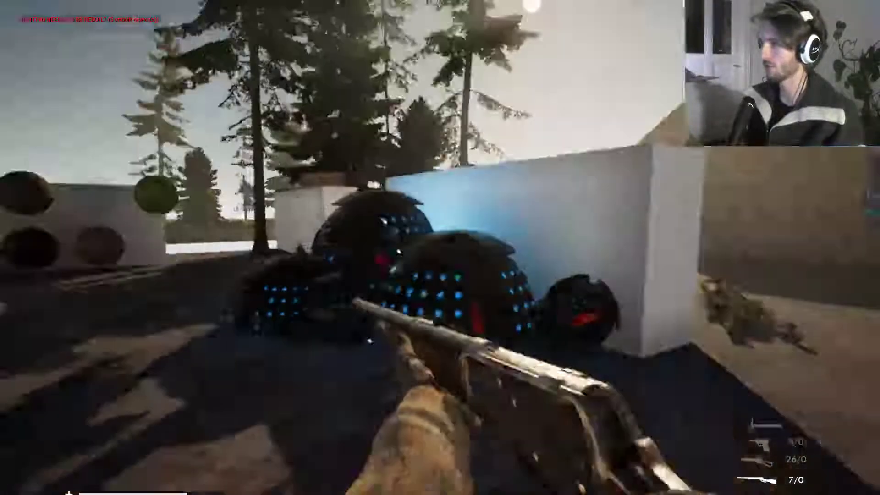
key(w)
key(a)
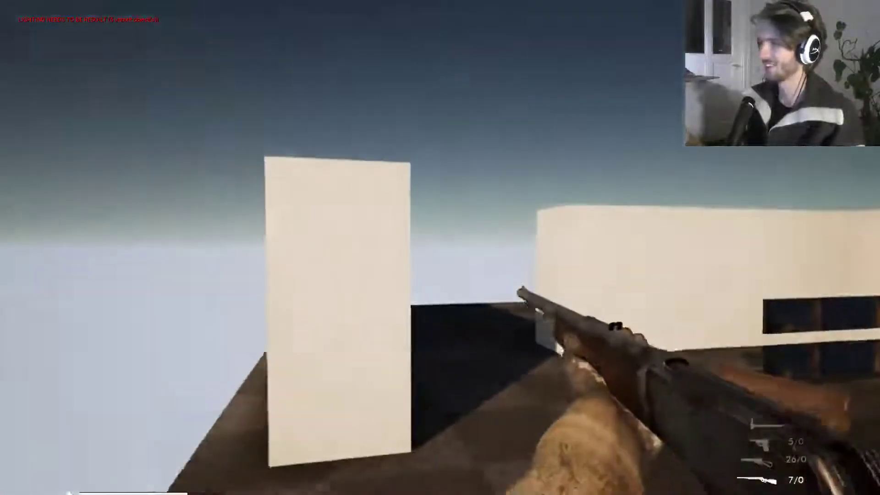
key(w)
key(a)
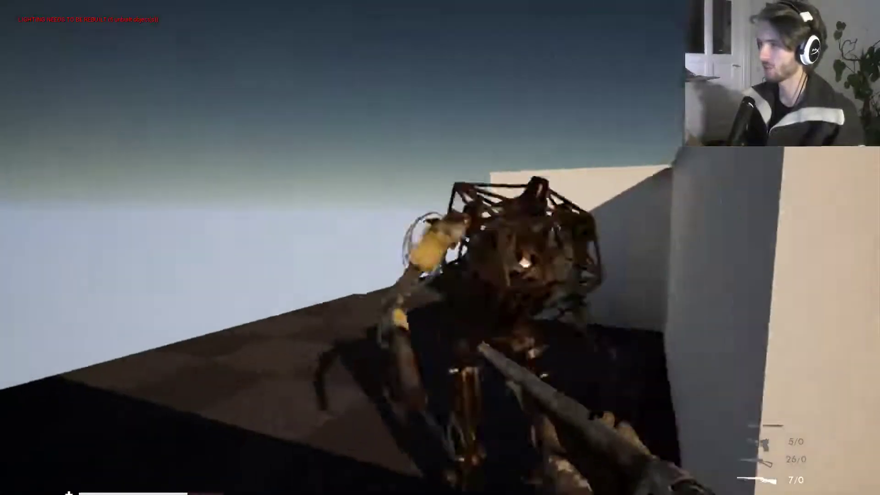
key(s)
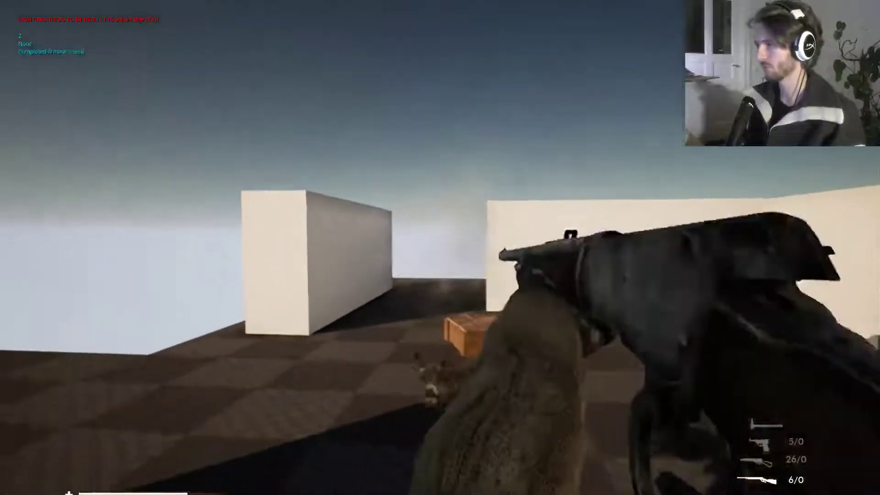
key(s)
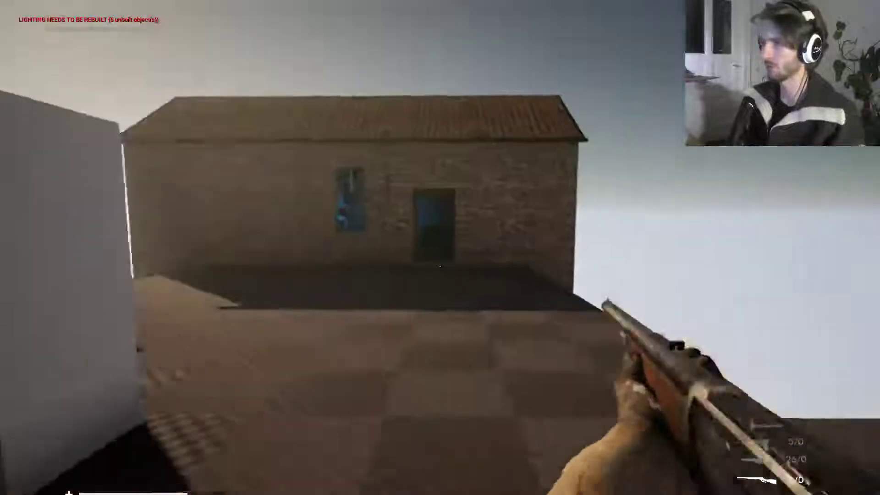
- Move past the stone house, switch to the pistol and fire its five rounds at the exile robot on the path
key(w)
key(3)
key(2)
key(w)
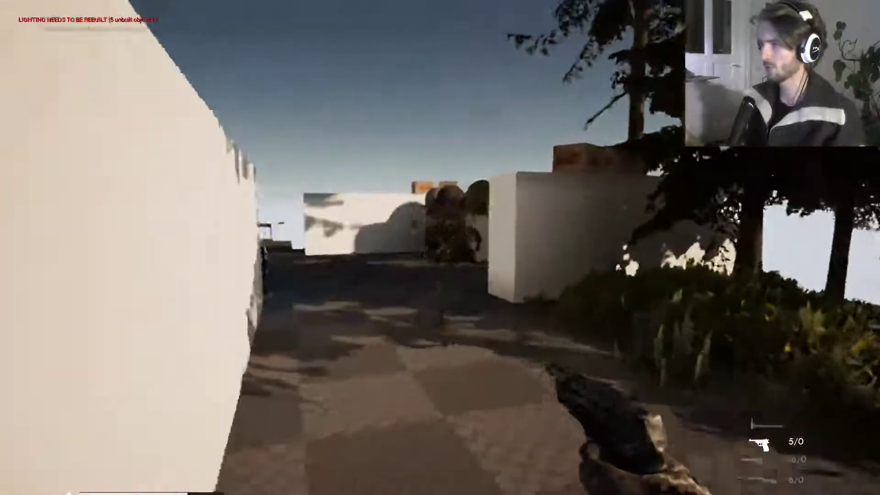
click(440, 247)
click(441, 248)
click(440, 247)
click(441, 248)
click(440, 247)
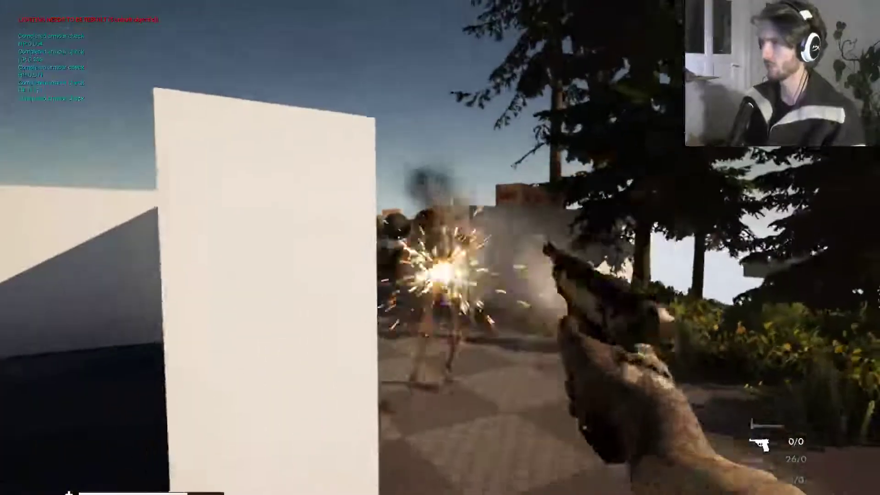
- Switch to the weapon with 26 rounds, patrol past the domes and shoot down the exile robot beside the outer wall
key(3)
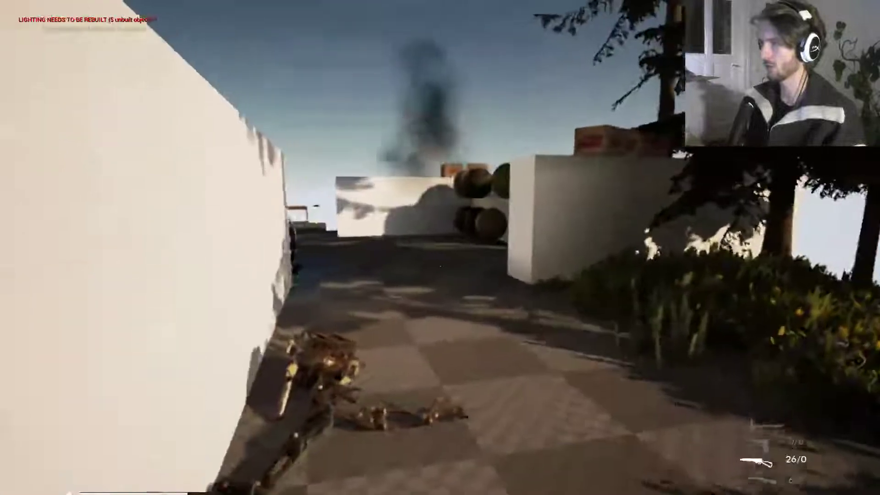
key(w)
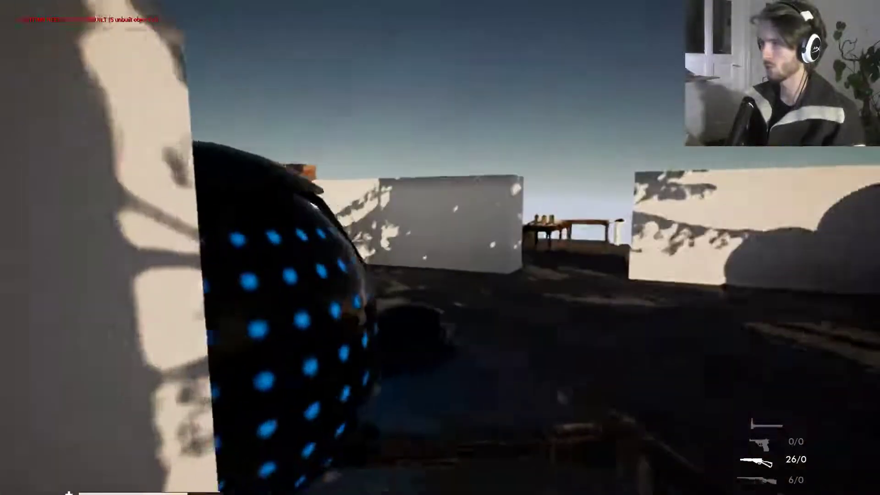
key(w)
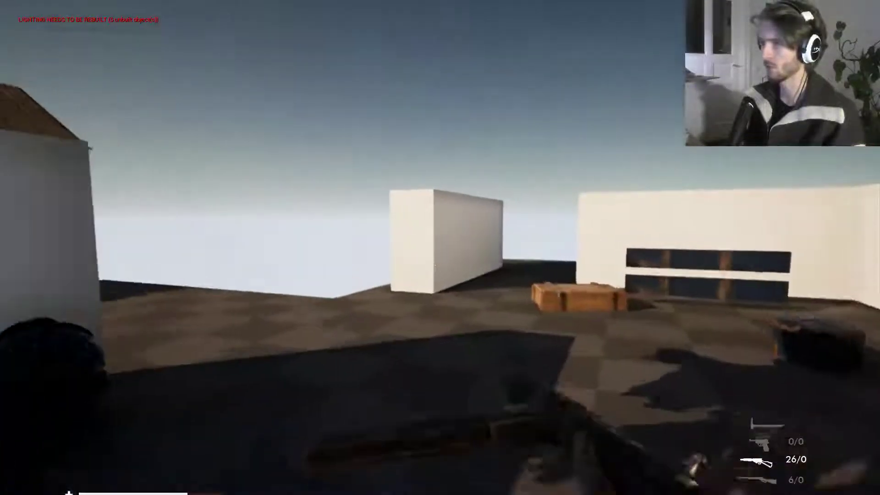
key(w)
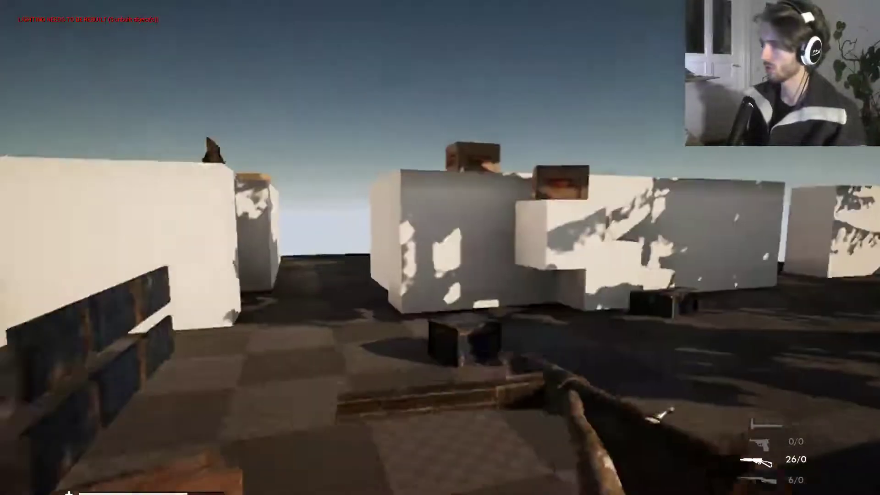
key(a)
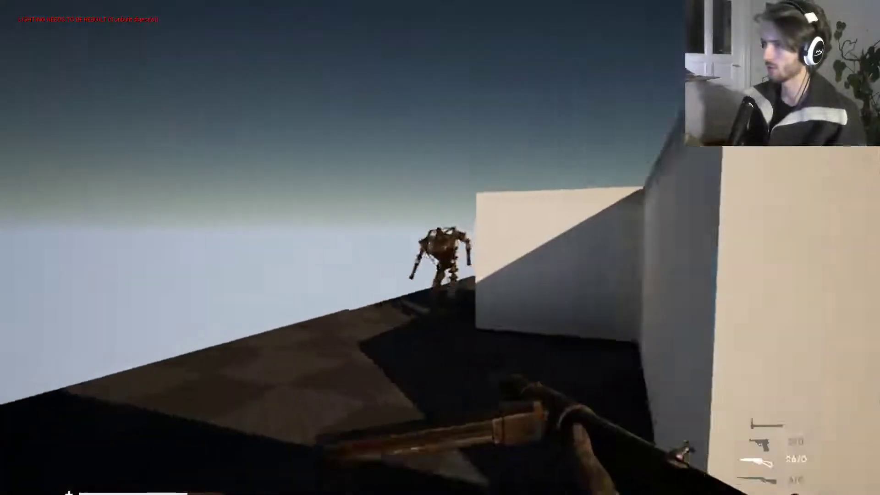
key(w)
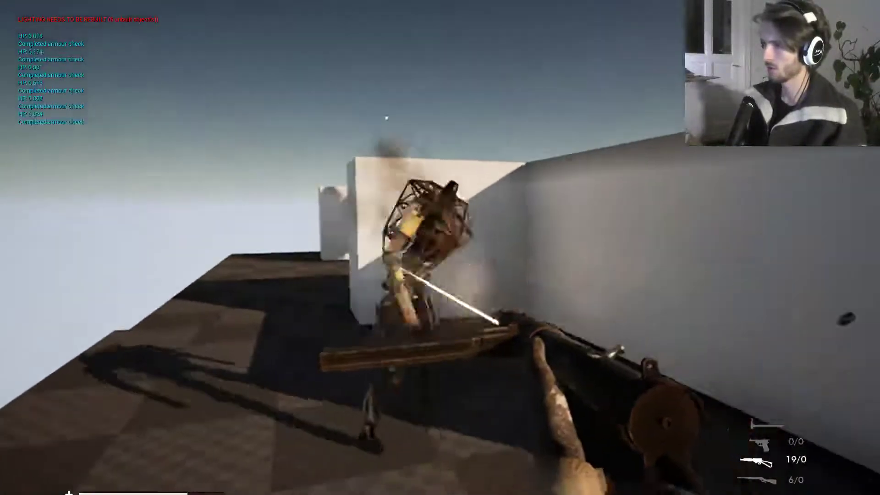
click(440, 248)
key(w)
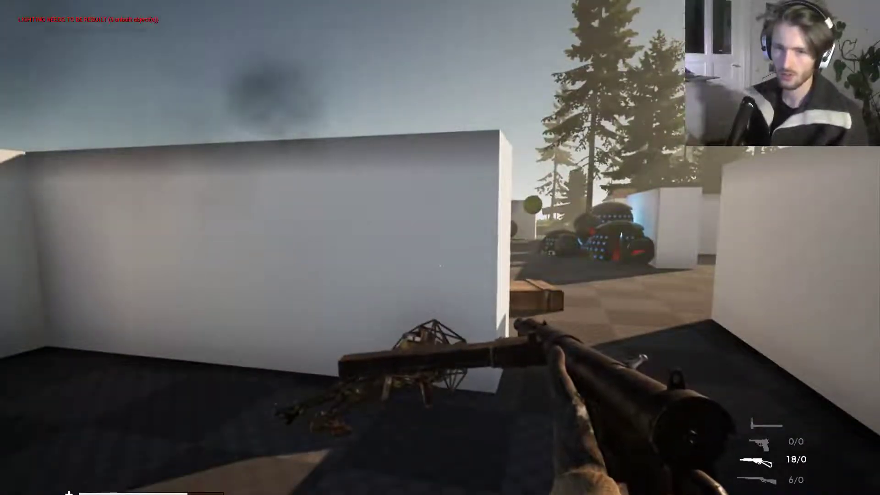
- Return to the domes, switch to the shotgun and shoot the exile robot approaching from the stone house
key(w)
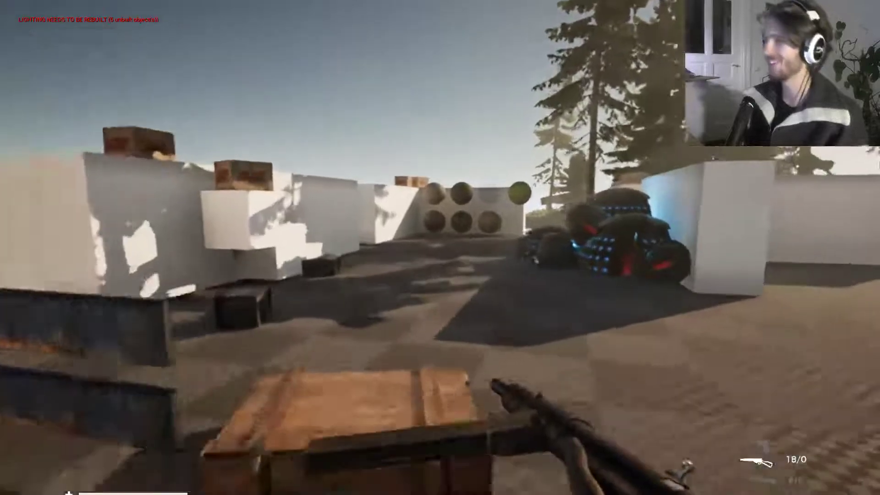
key(w)
scroll(441, 248, down, 1)
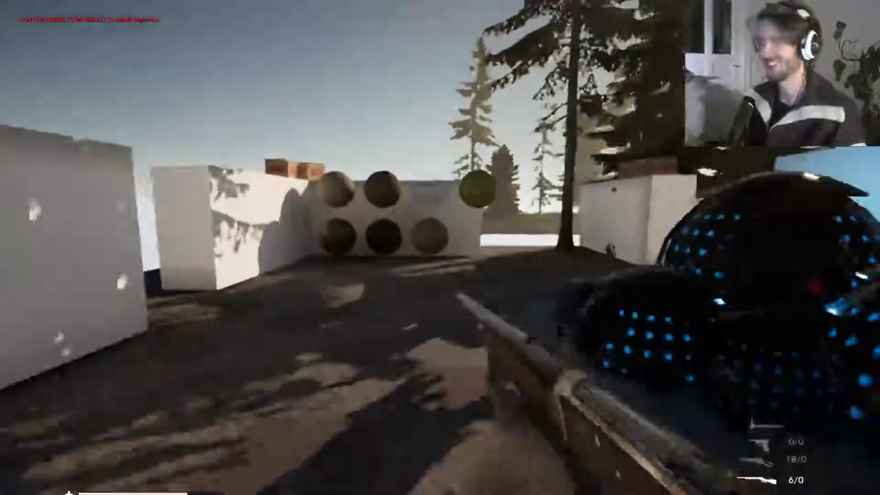
key(w)
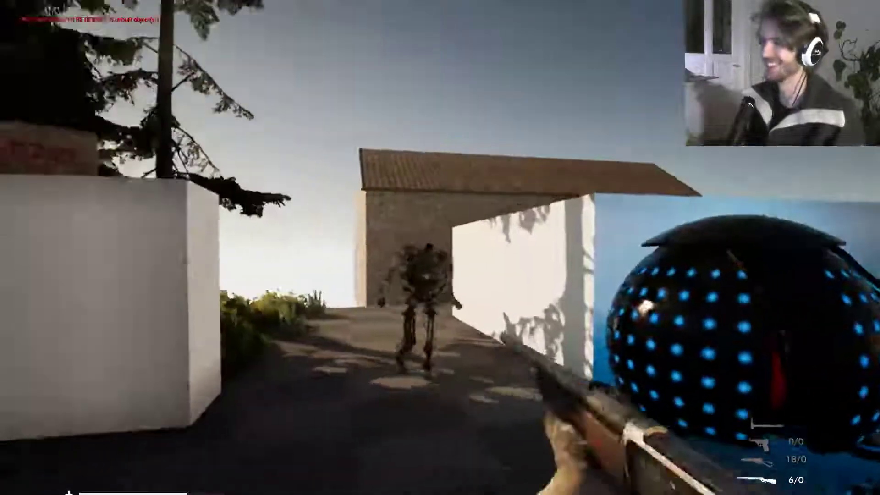
click(440, 248)
key(s)
key(d)
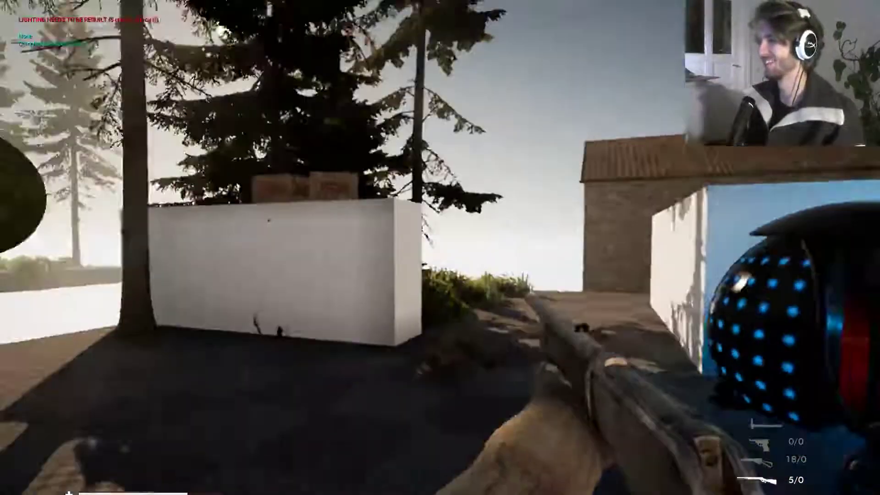
key(s)
key(4)
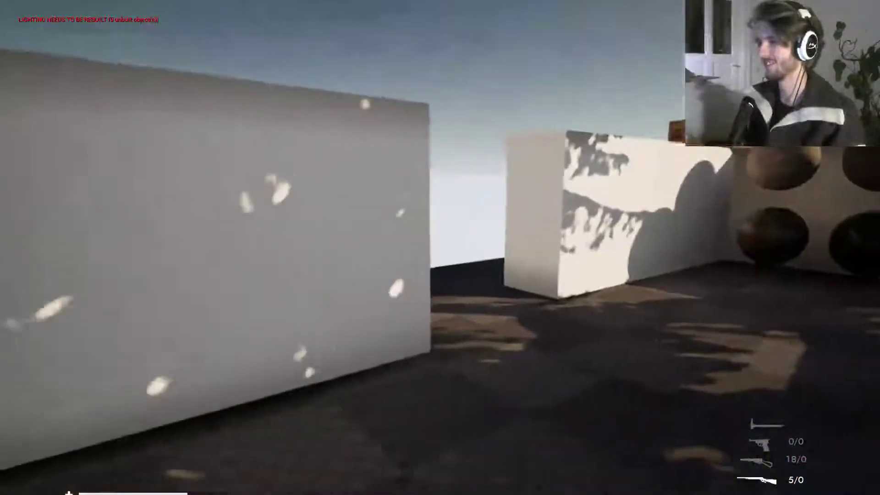
- Move around the walls and back past the domes, firing the shotgun at further exile robots
key(w)
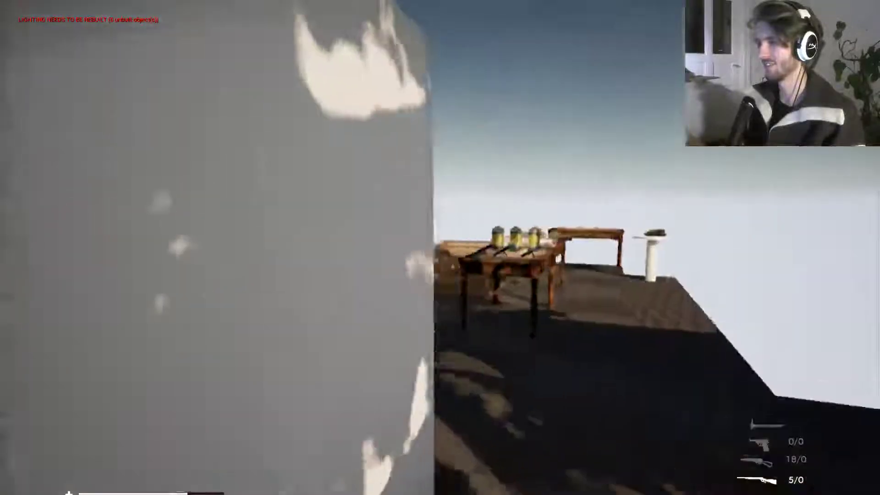
key(w)
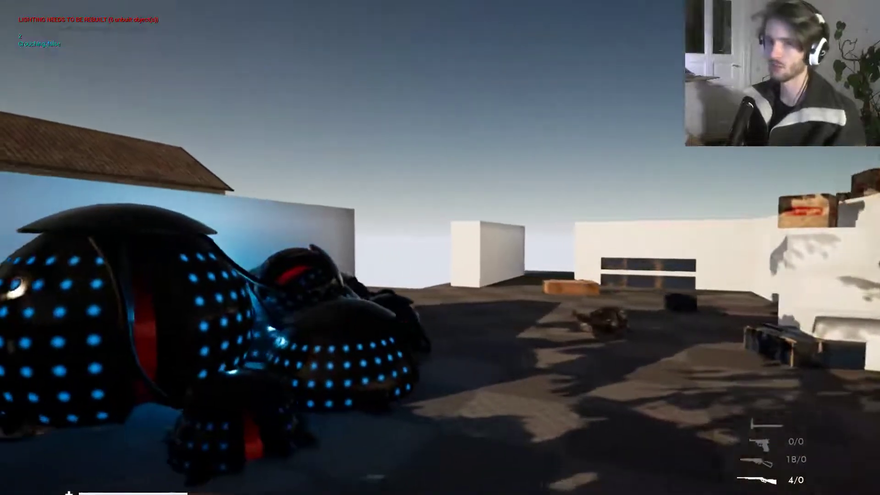
key(w)
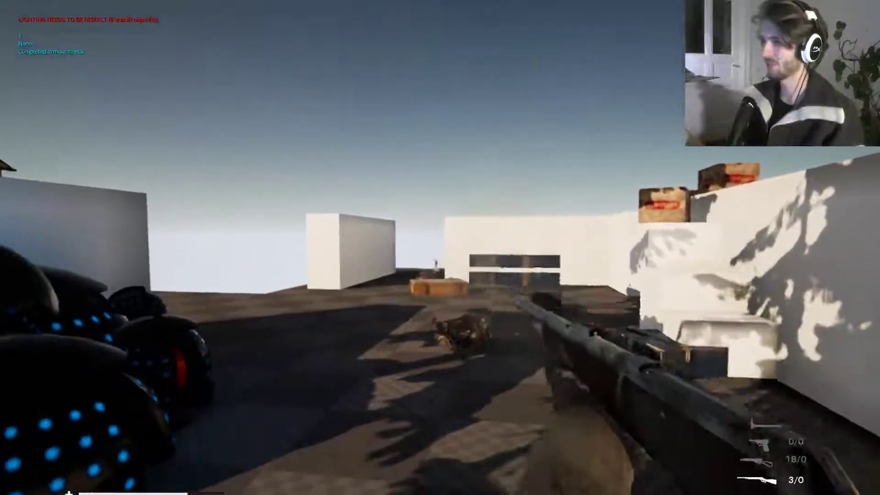
- Stop the play test, frame the enemy spawners beside the domes from above and leave the fullscreen viewport
key(Escape)
key(s)
right_drag(316, 139, 187, 207)
right_drag(330, 200, 372, 191)
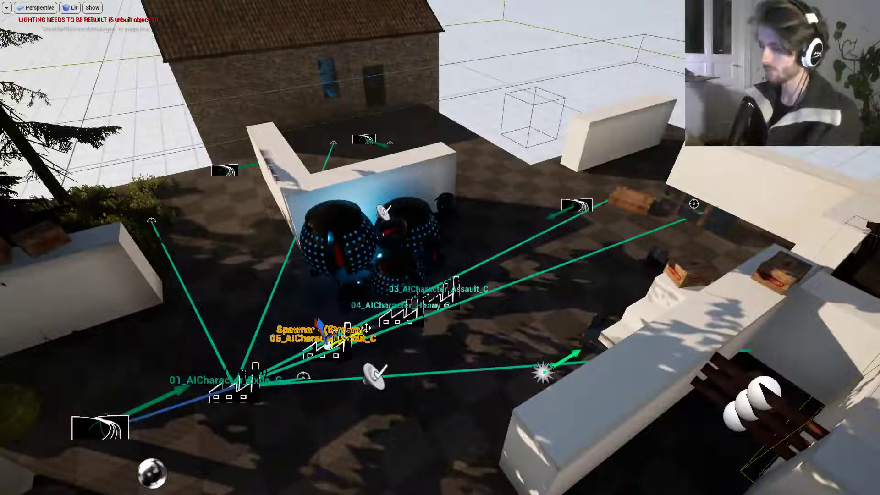
key(F11)
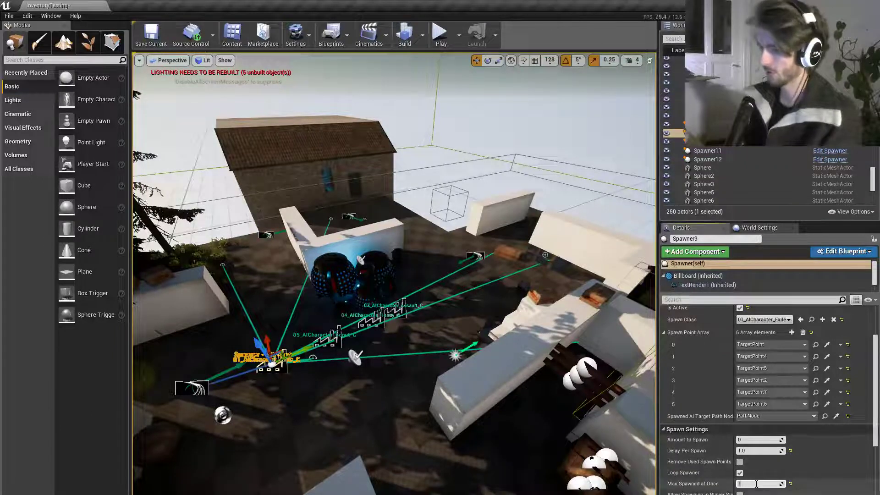
- Start a fullscreen play test and collect the weapons and ammunition from the supply tables
mouse_move(524, 375)
right_down()
mouse_move(524, 394)
mouse_move(509, 377)
right_up()
click(441, 34)
key(F11)
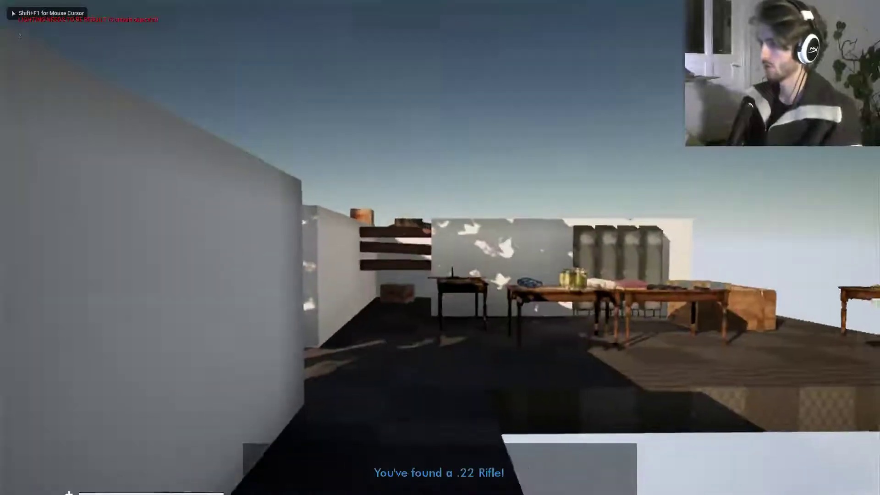
key(w)
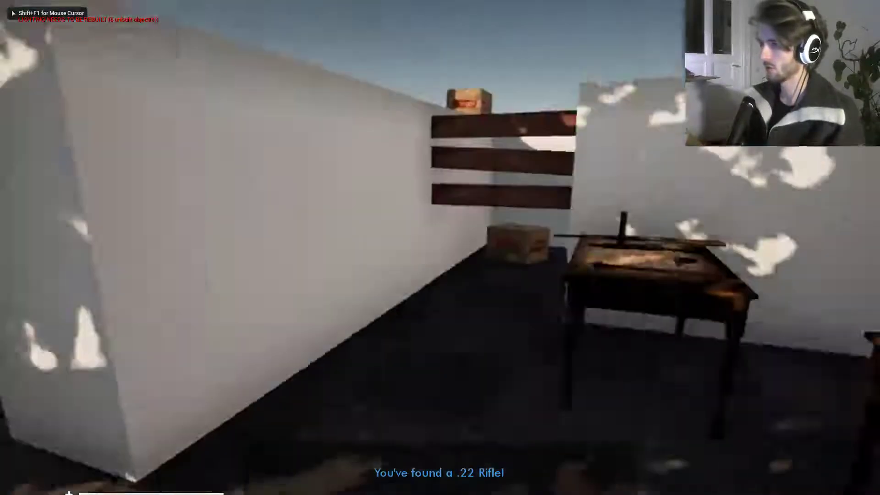
key(w)
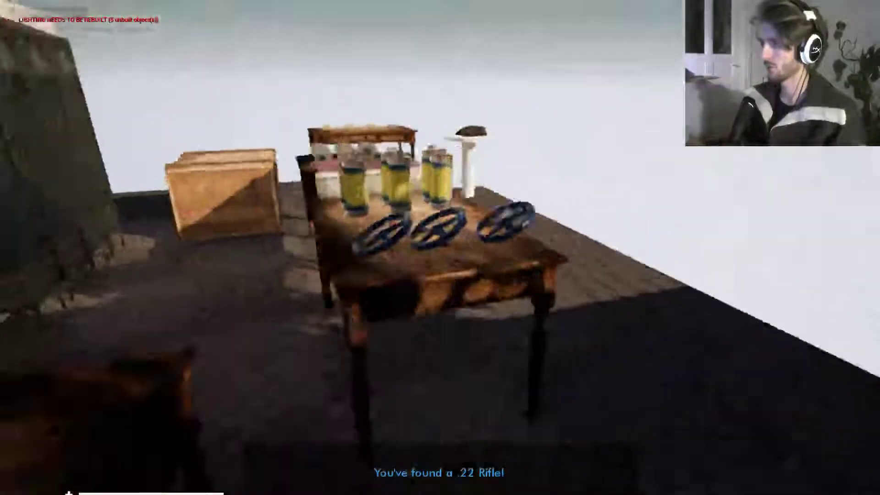
key(space)
key(w)
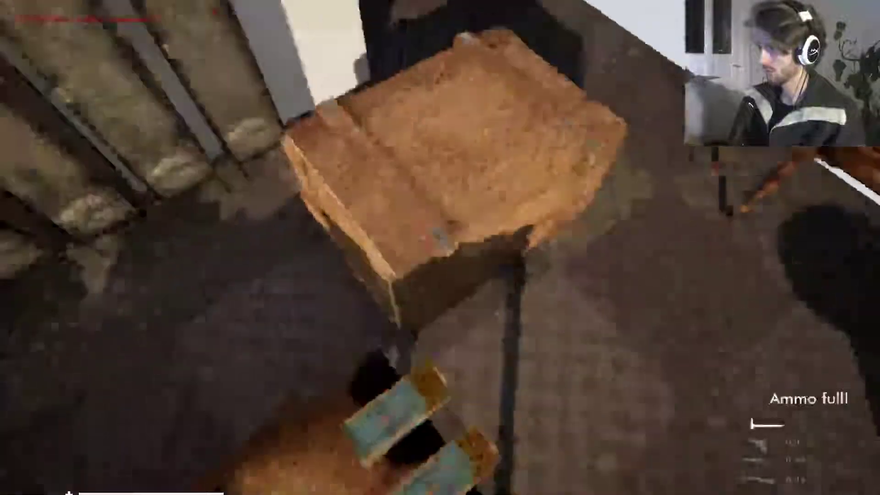
- Equip the pistol, the submachine gun and the 8-round long gun in turn, loading each beside the supply tables
key(2)
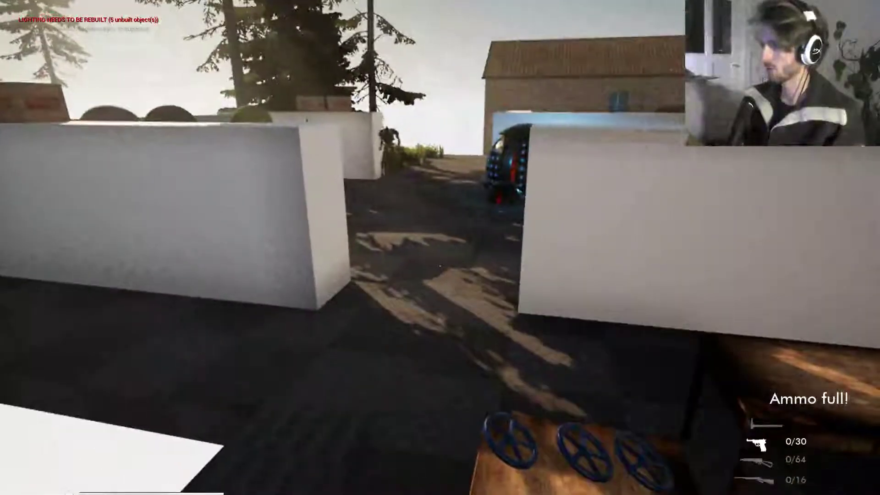
key(d)
key(s)
key(r)
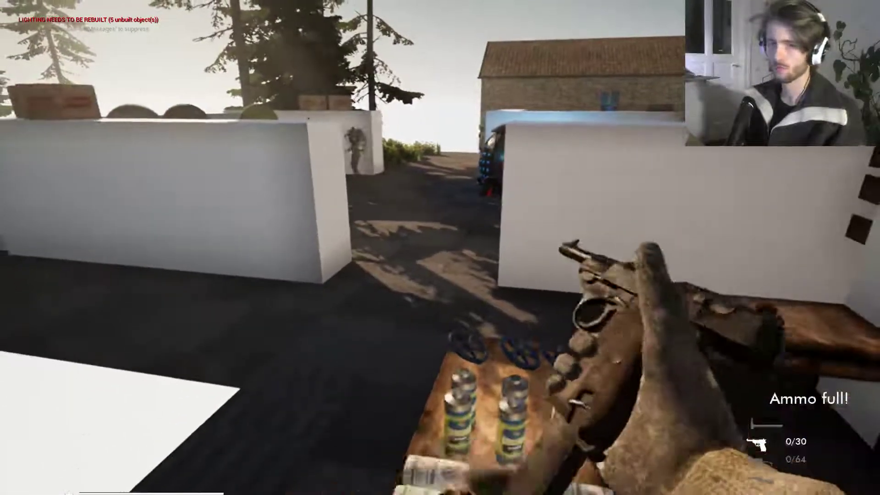
key(w)
key(3)
key(s)
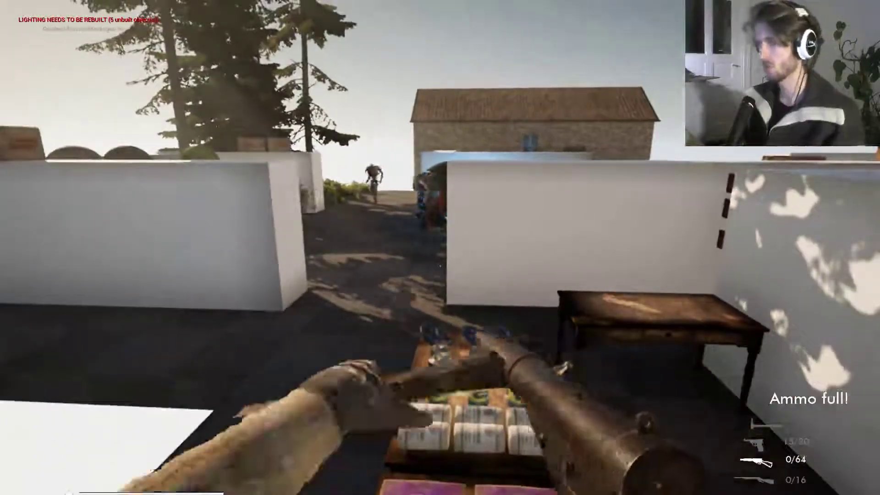
key(a)
key(d)
key(4)
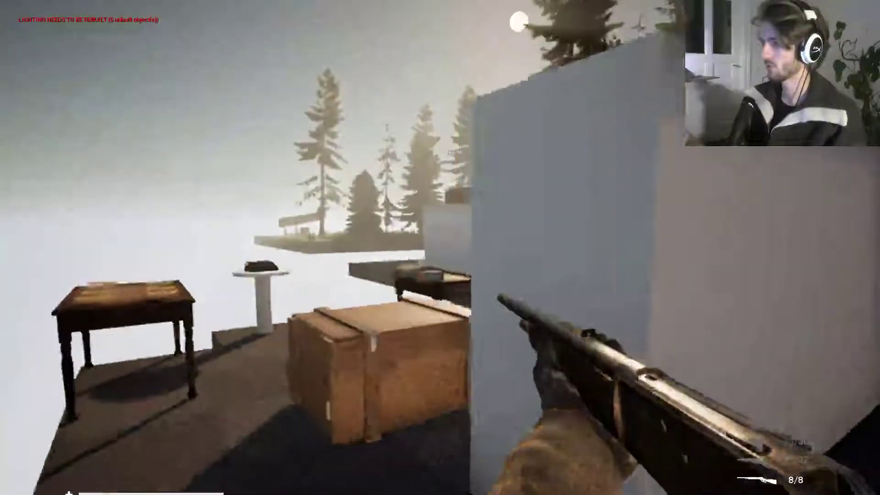
- Switch back to the pistol and move around the wooden crate and supply tables while watching the approaching exile robots
key(a)
key(3)
key(2)
key(w)
key(w)
key(a)
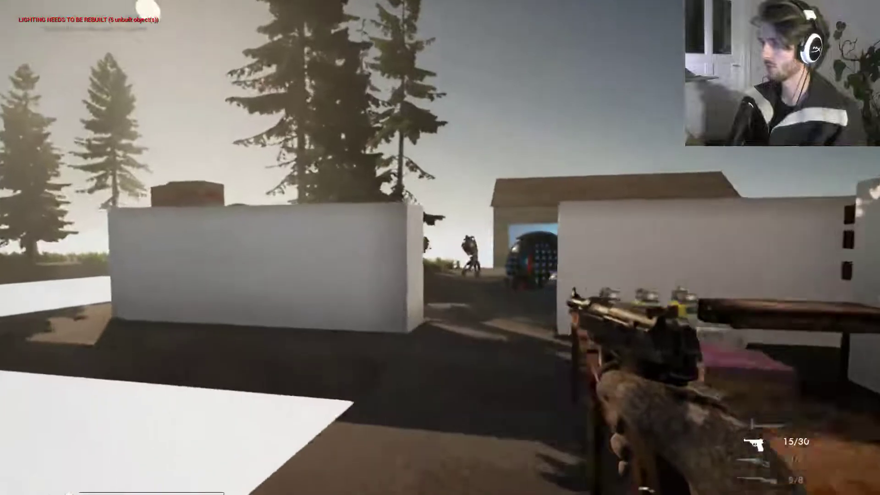
key(w)
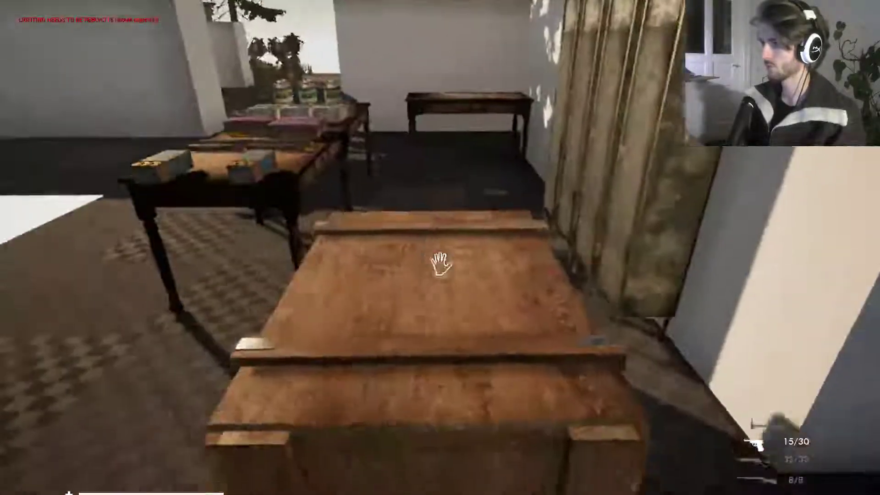
key(w)
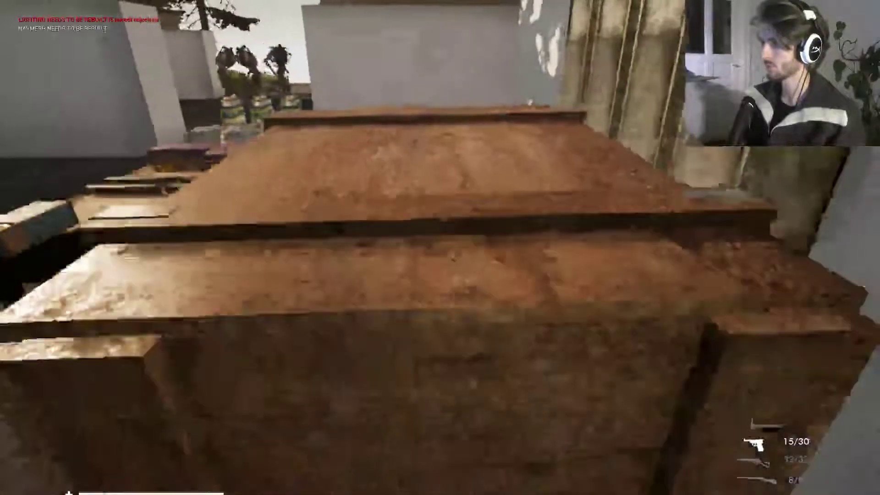
key(s)
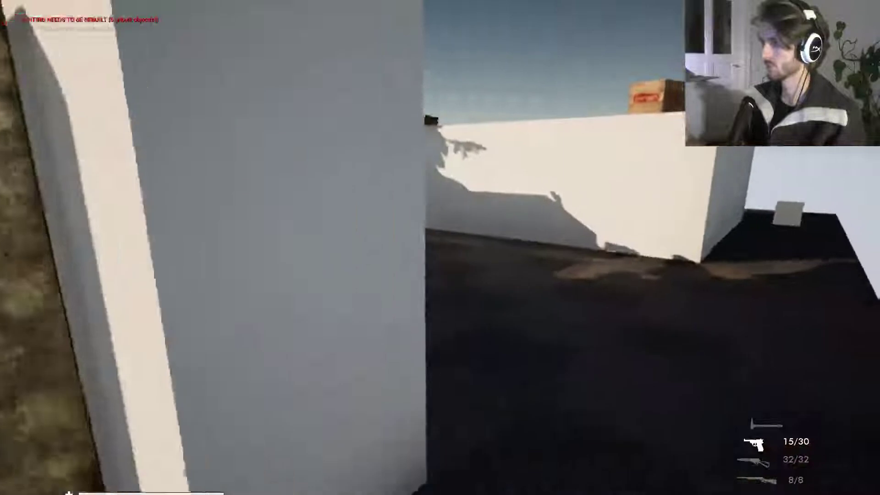
- Enter the walled yard and shoot the exile robot at the passage with the pistol
key(w)
click(441, 248)
click(440, 248)
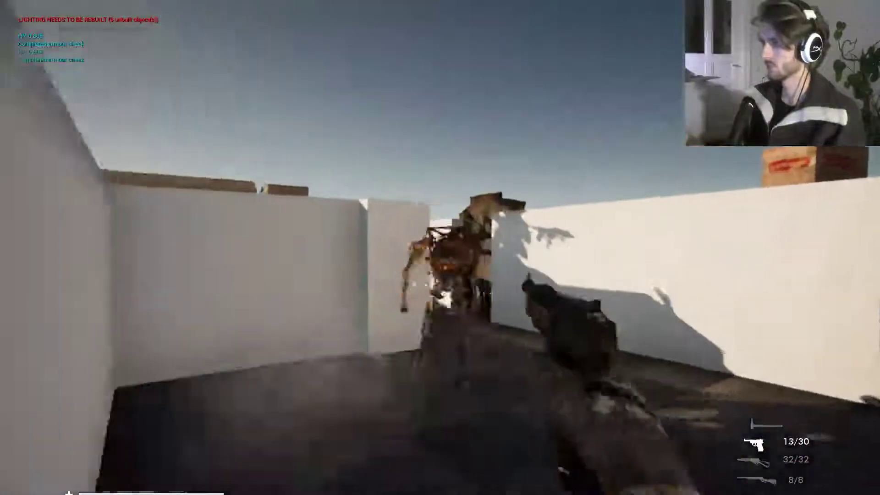
click(440, 247)
key(w)
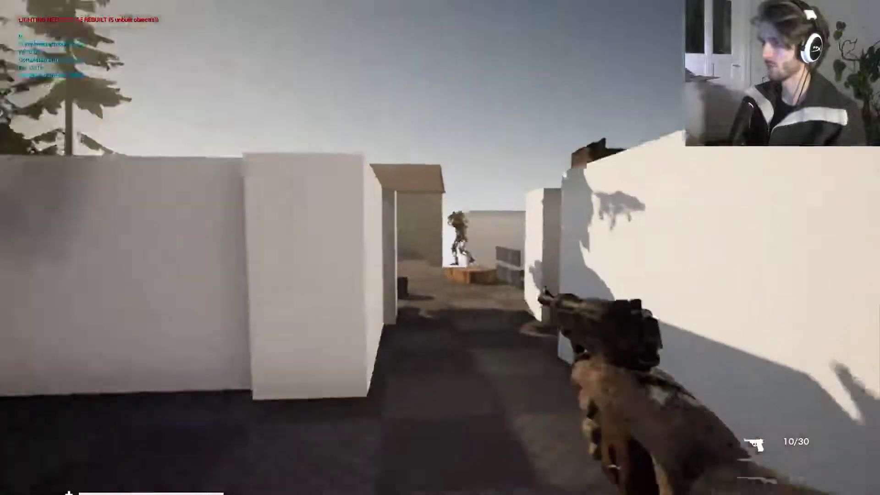
- Switch to the submachine gun and shoot the exile robots coming through the passage from the stone house
key(2)
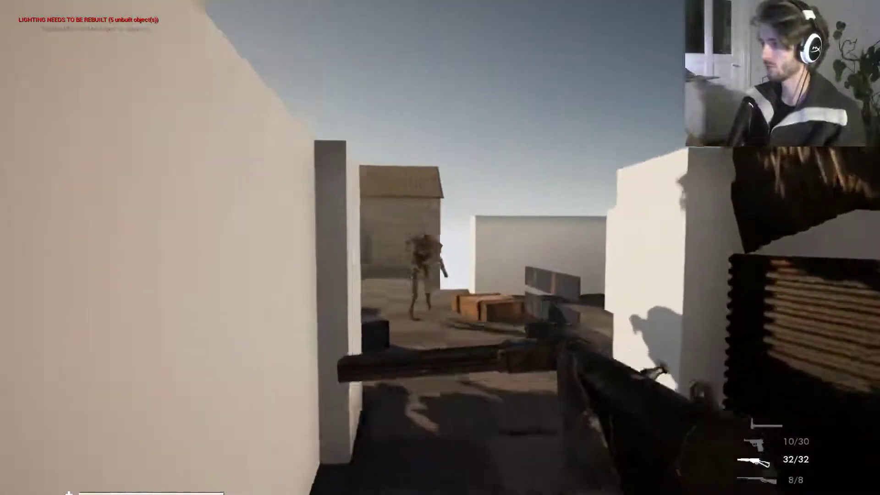
key(w)
key(s)
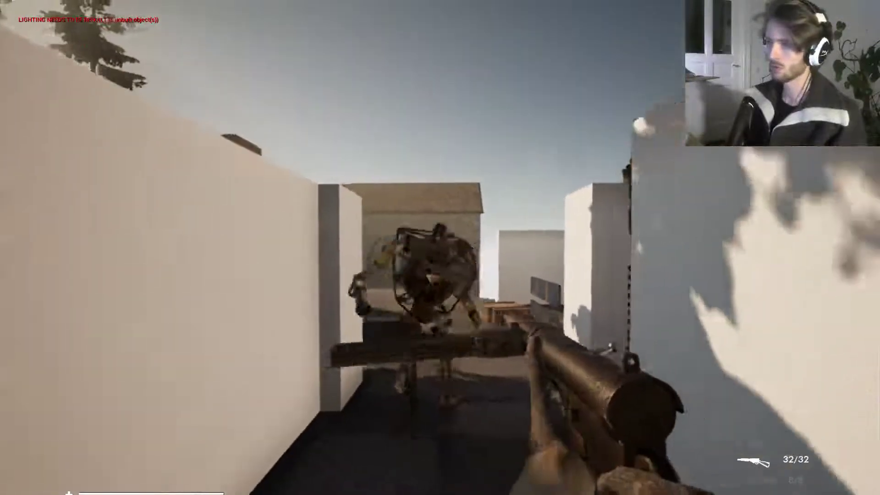
click(440, 247)
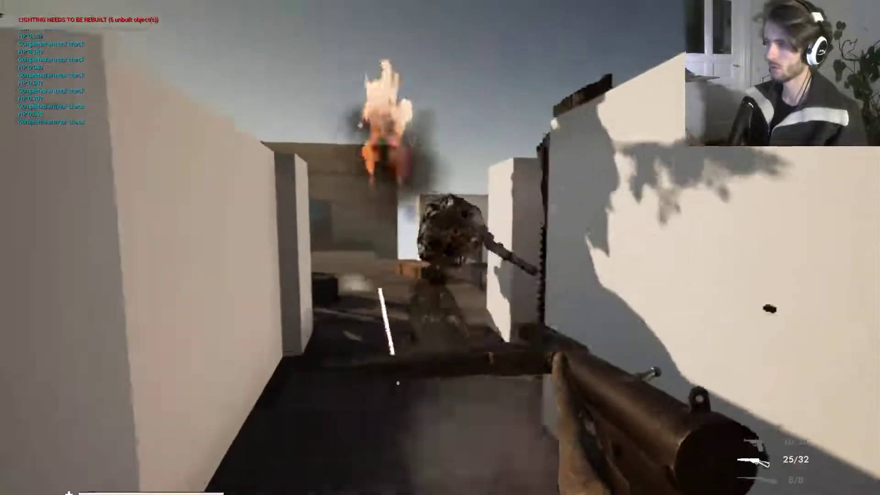
click(440, 247)
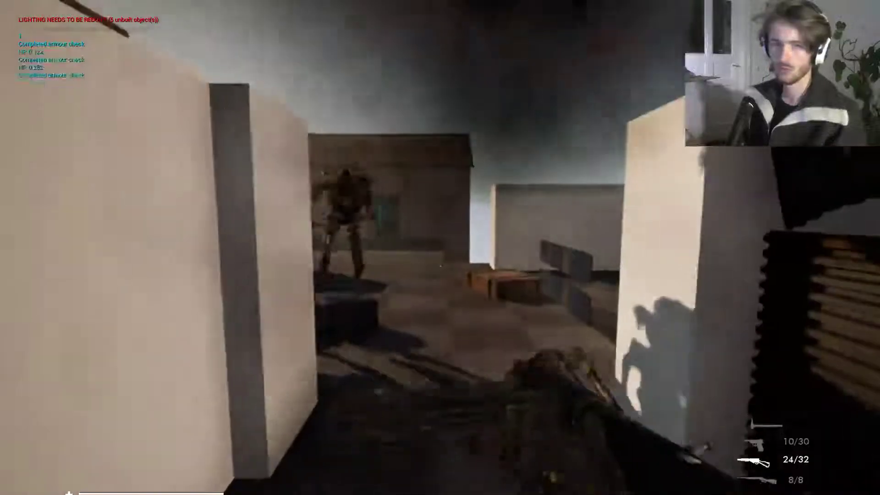
- Fall back into the walled yard and fire the submachine gun at further exile robots in the passage
key(s)
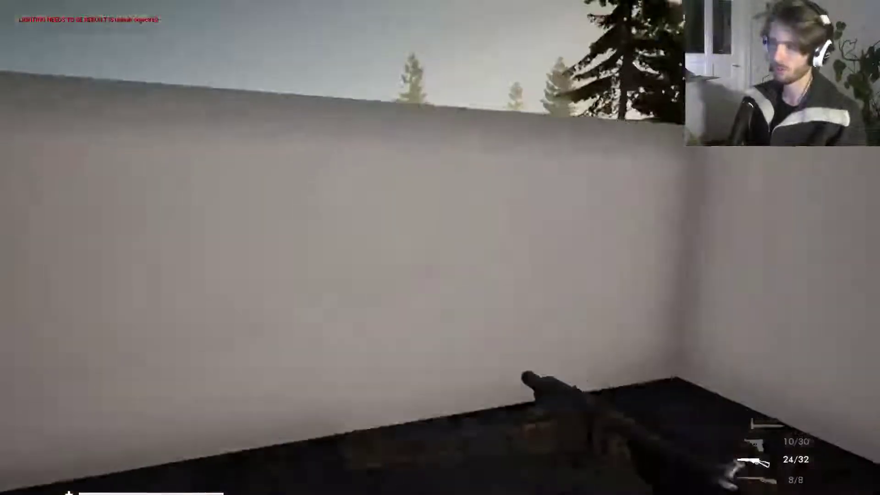
key(w)
key(w)
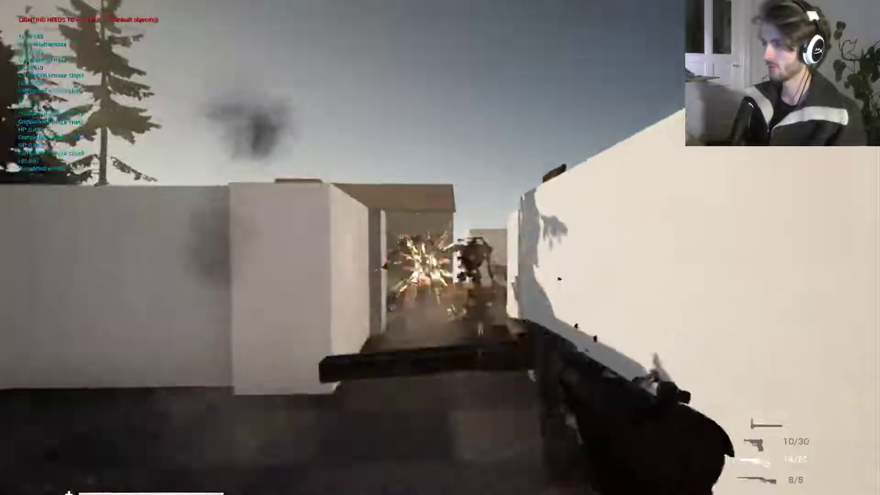
click(441, 247)
click(440, 248)
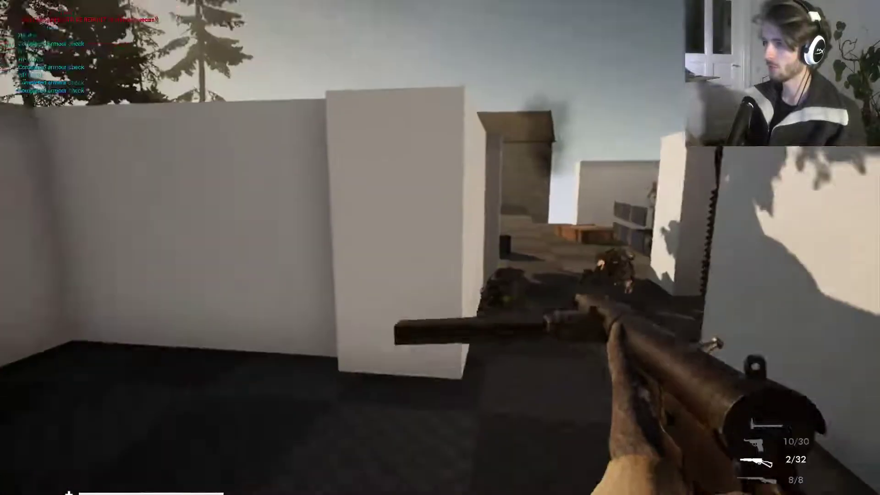
key(w)
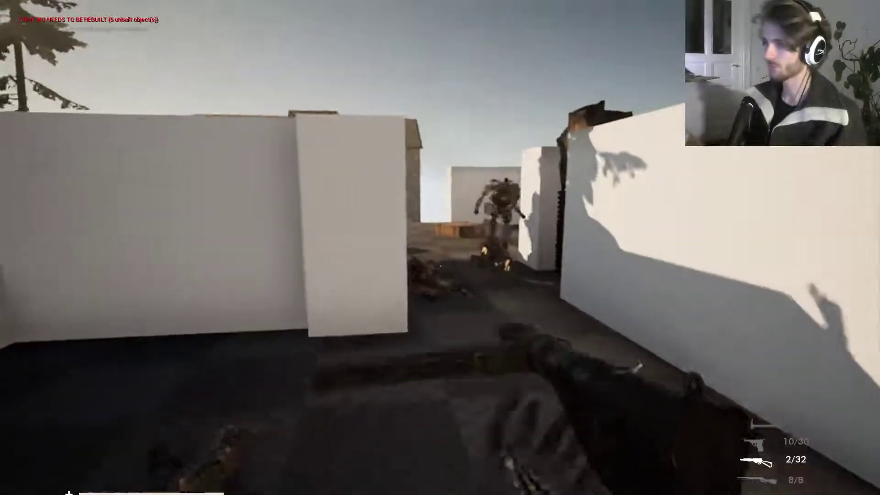
- Reload the submachine gun, shoot the exile robot entering the yard and advance into the passage
key(r)
key(w)
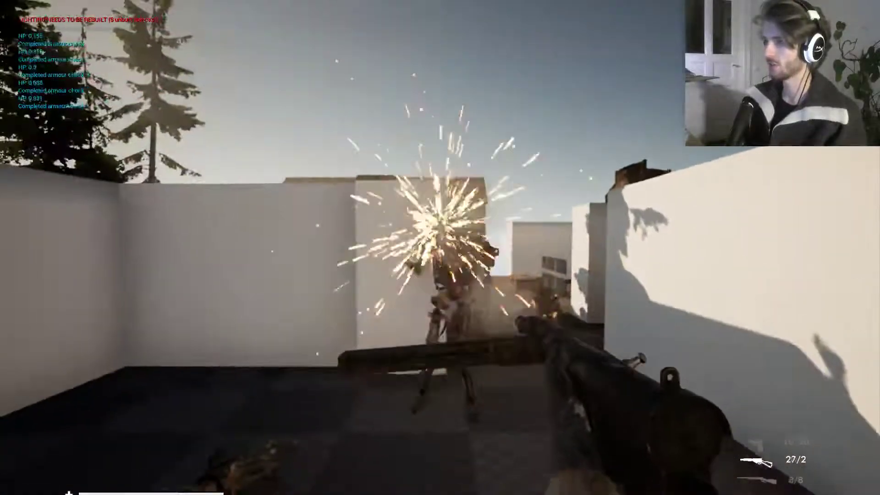
key(w)
click(440, 247)
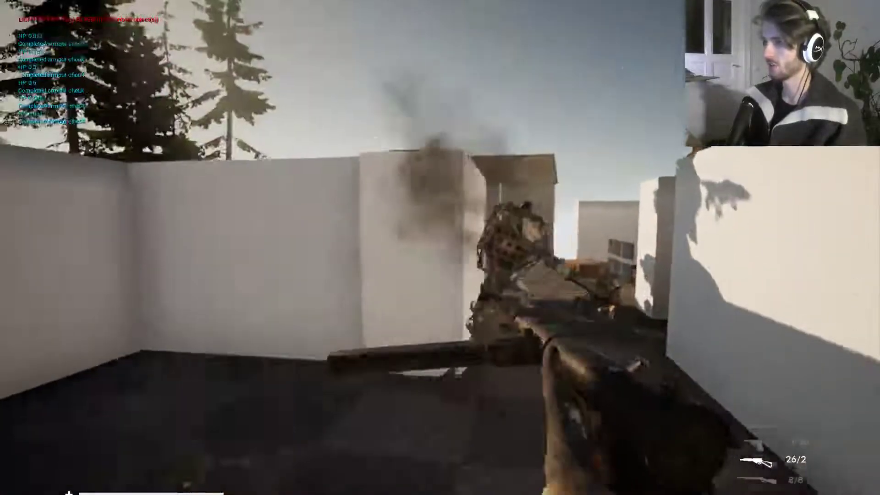
click(440, 248)
key(w)
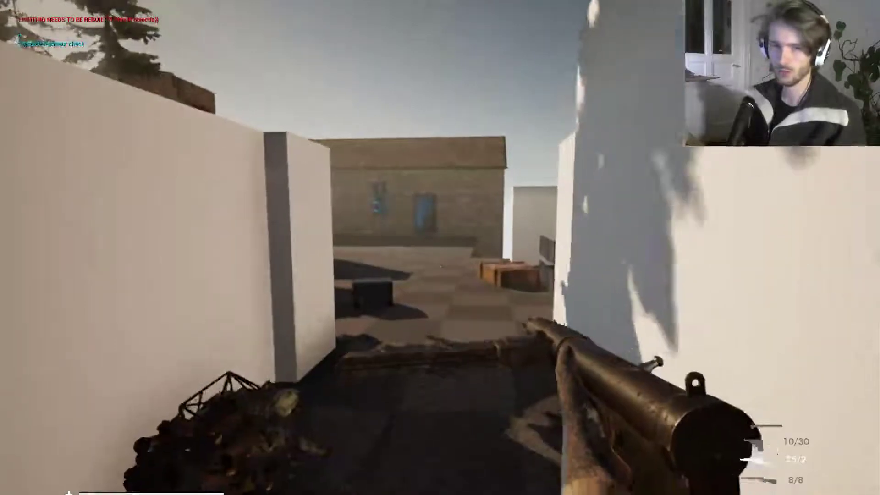
- Move to the corrugated metal barrier and shoot the exile robot through its gap with the submachine gun
key(a)
key(d)
key(w)
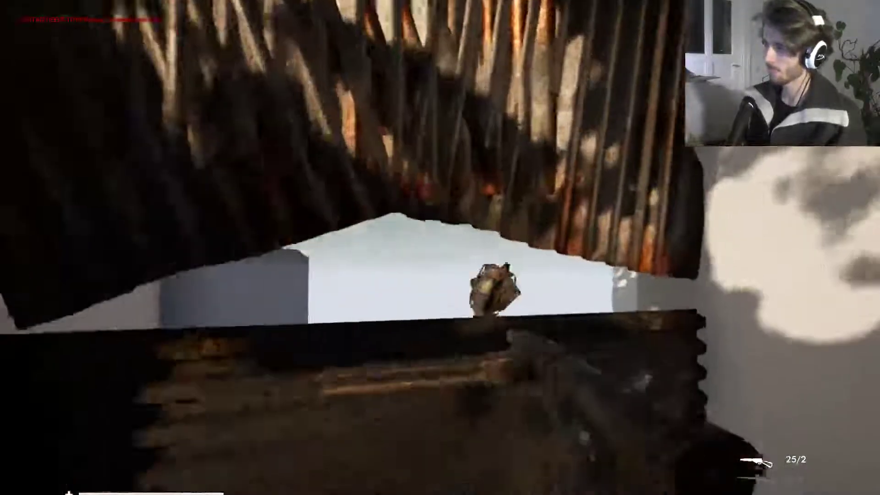
click(440, 247)
click(441, 248)
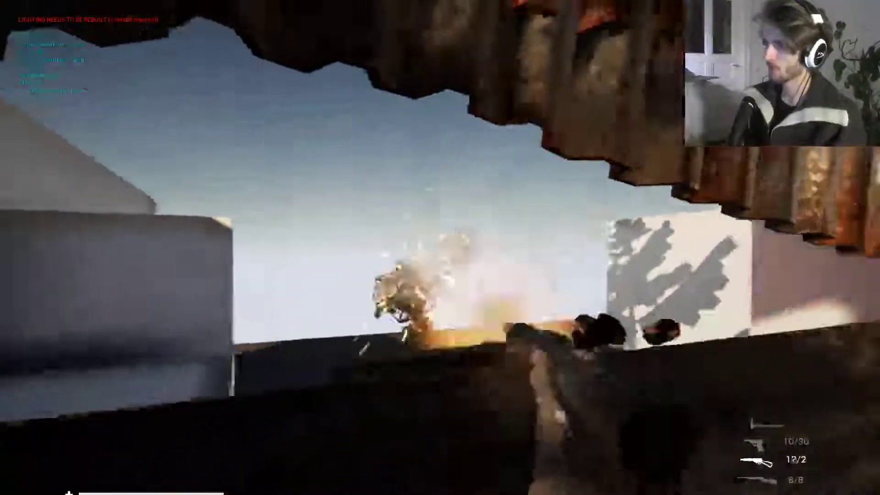
click(440, 247)
- Run out to the open area by the domes, reload the submachine gun and back away from the exile robots
key(w)
key(w)
key(r)
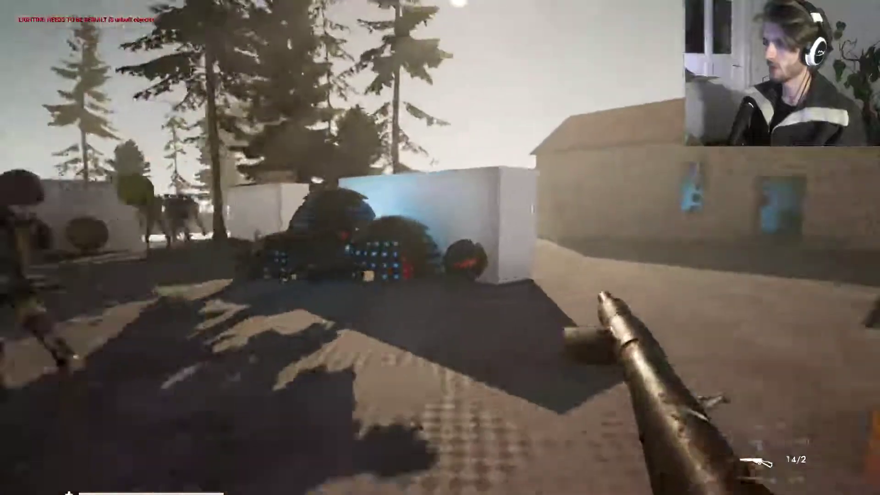
key(s)
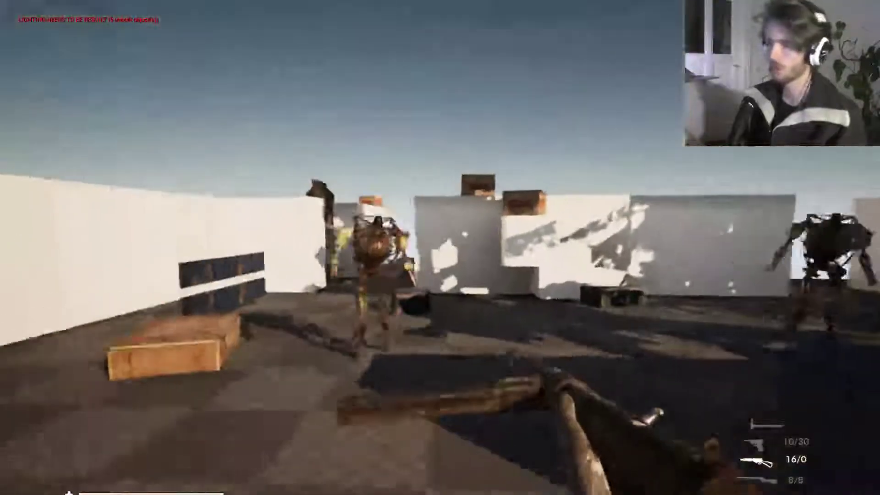
key(s)
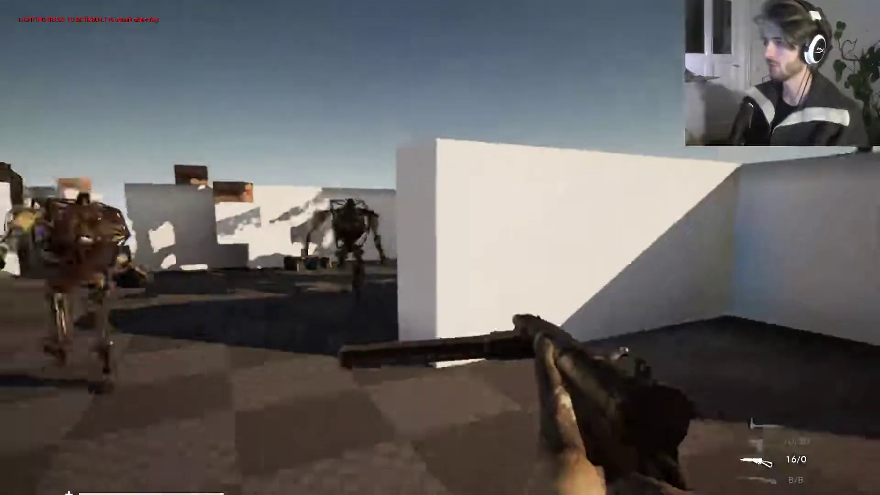
- Switch to the pistol, run along the white wall and around the domes, and back away from the pursuing exile robots
scroll(440, 248, up, 1)
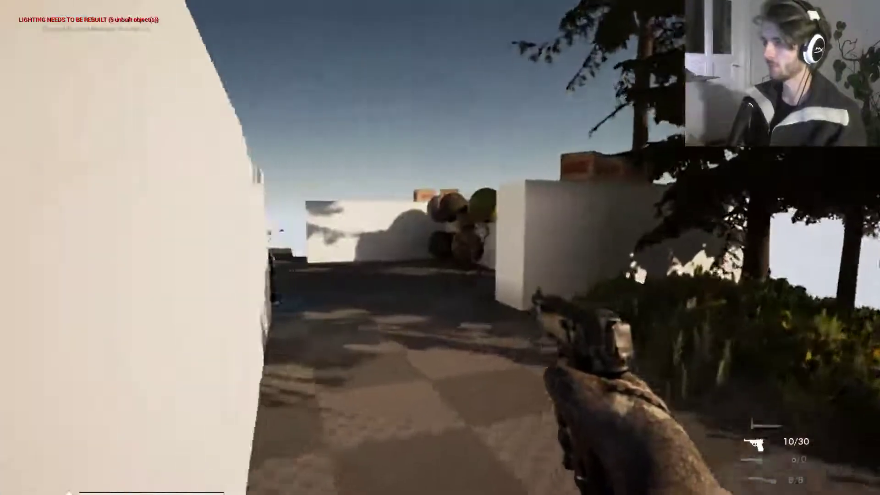
key(w)
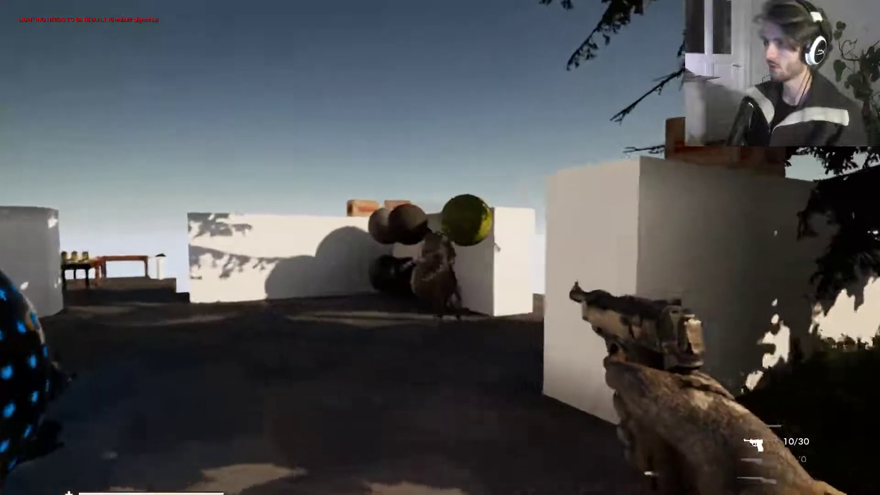
key(a)
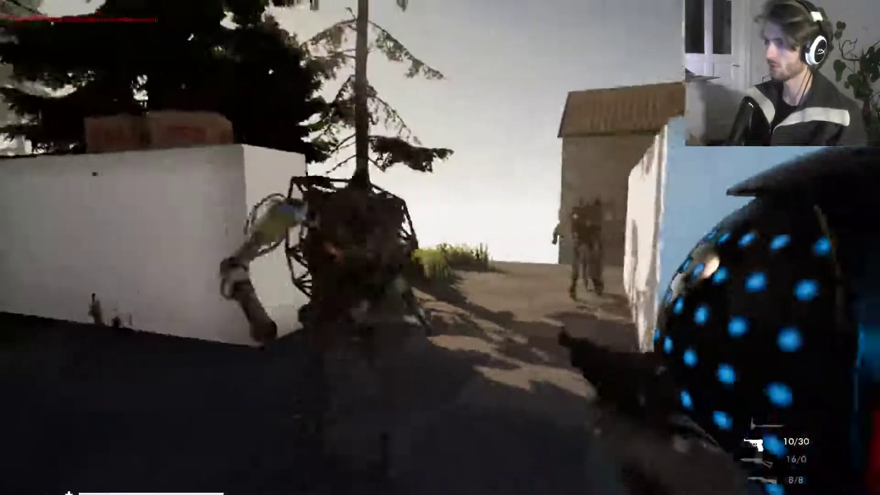
key(s)
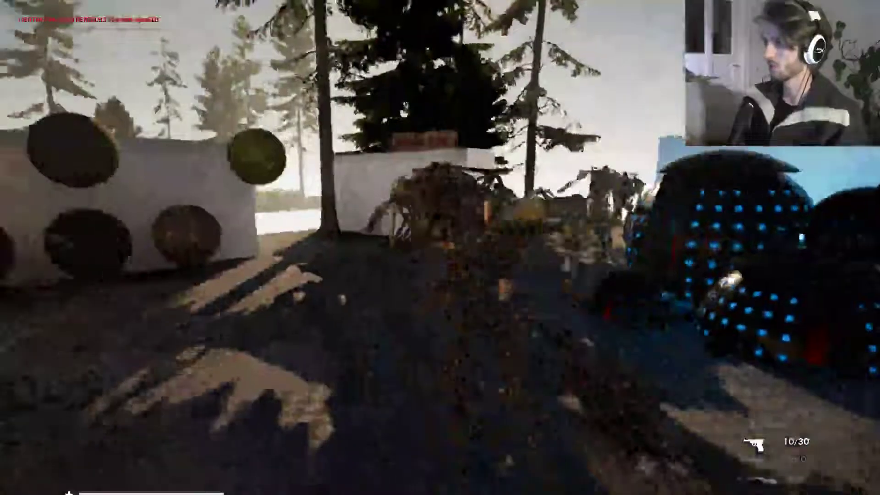
key(d)
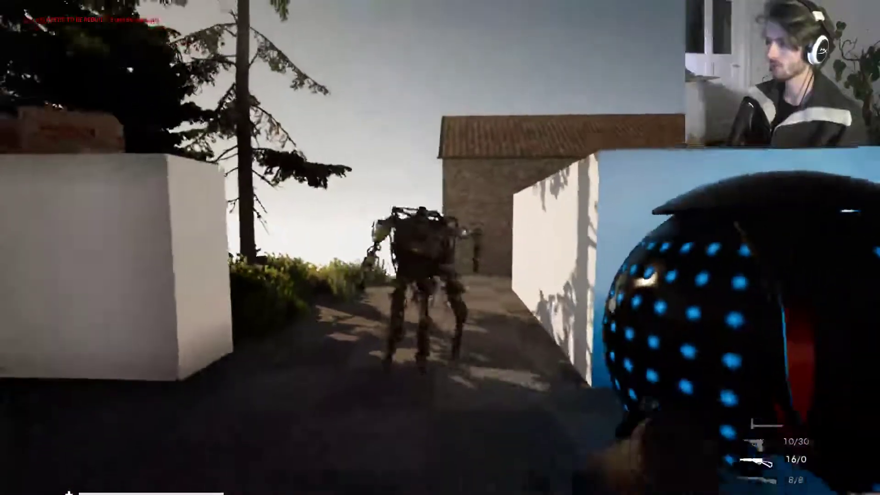
- Back away beside the domes and shoot the approaching exile robots with the submachine gun and the shotgun
key(s)
click(440, 247)
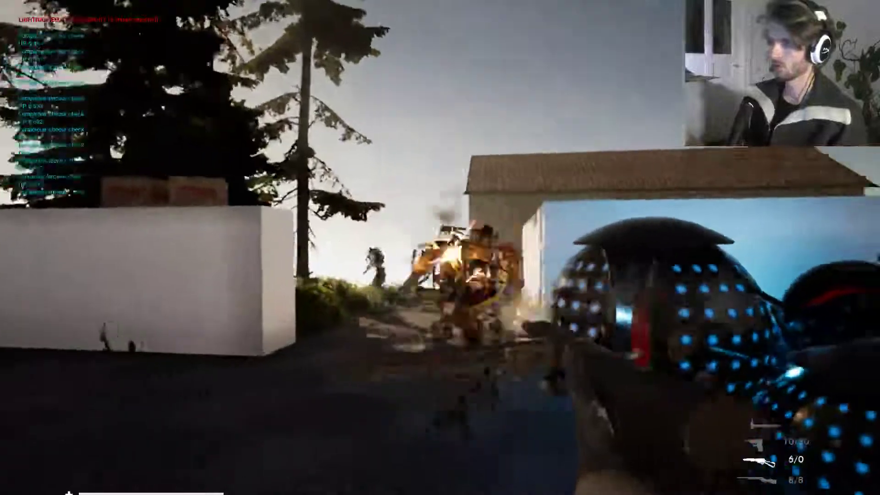
click(441, 248)
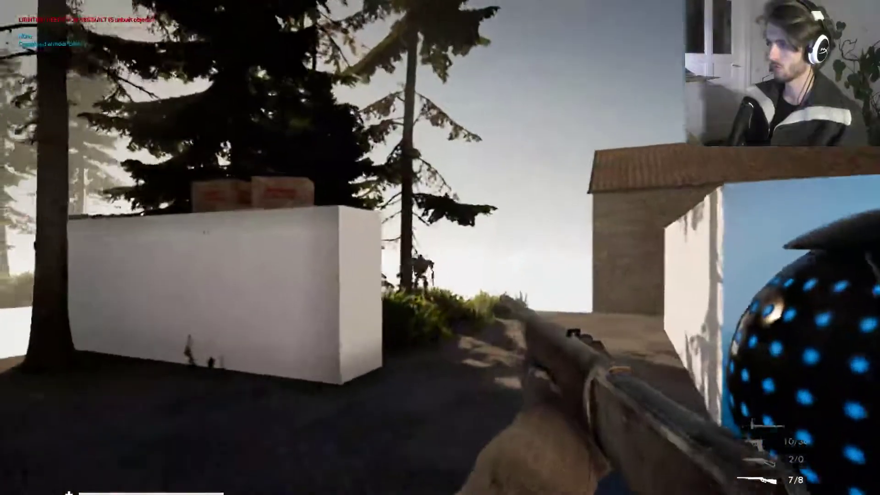
click(440, 247)
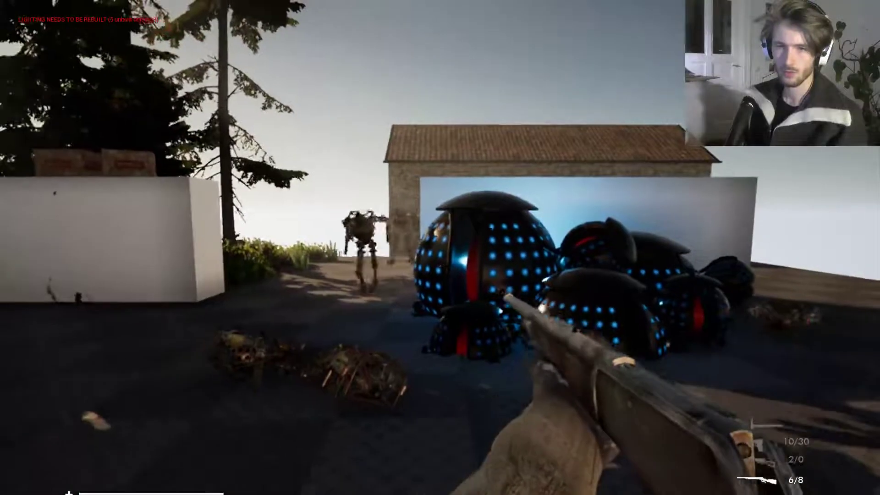
- Retreat through the wall gap to the supply tables and fire the shotgun at the following exile robots
key(s)
key(a)
key(d)
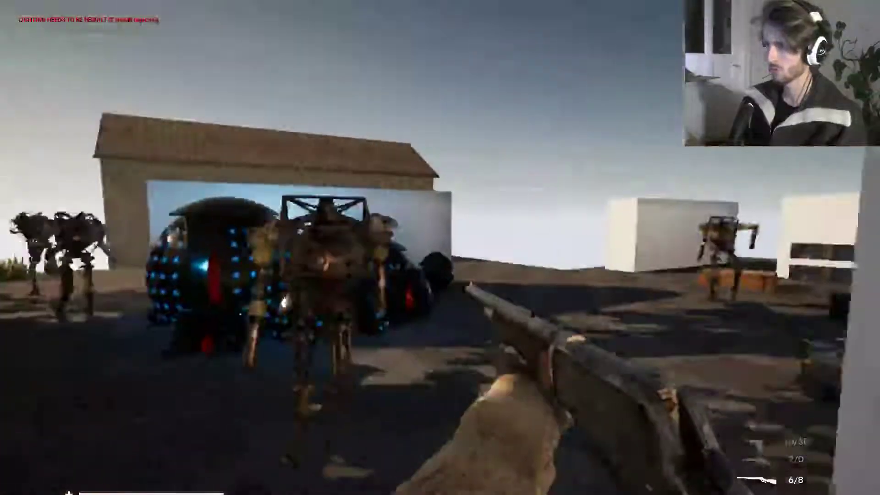
key(s)
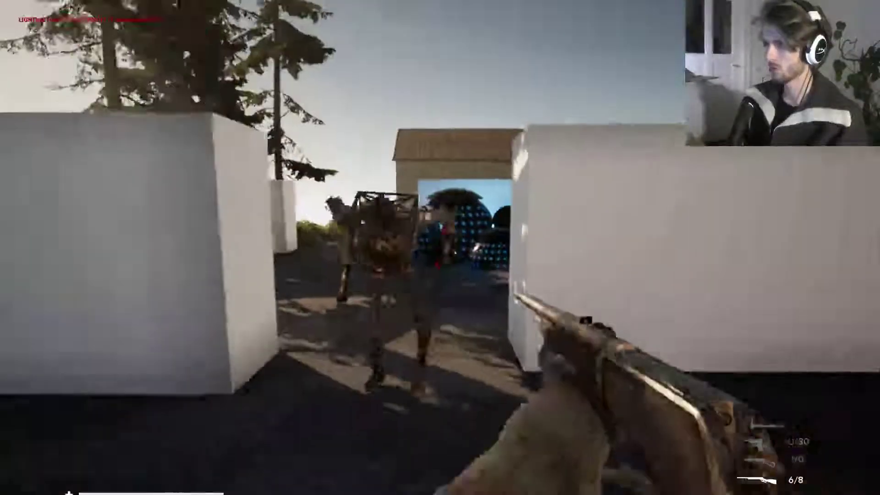
key(s)
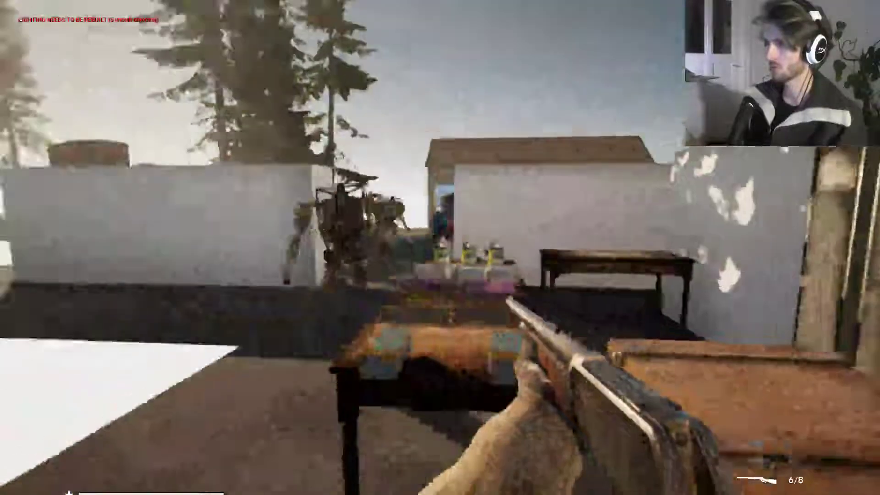
click(440, 248)
key(d)
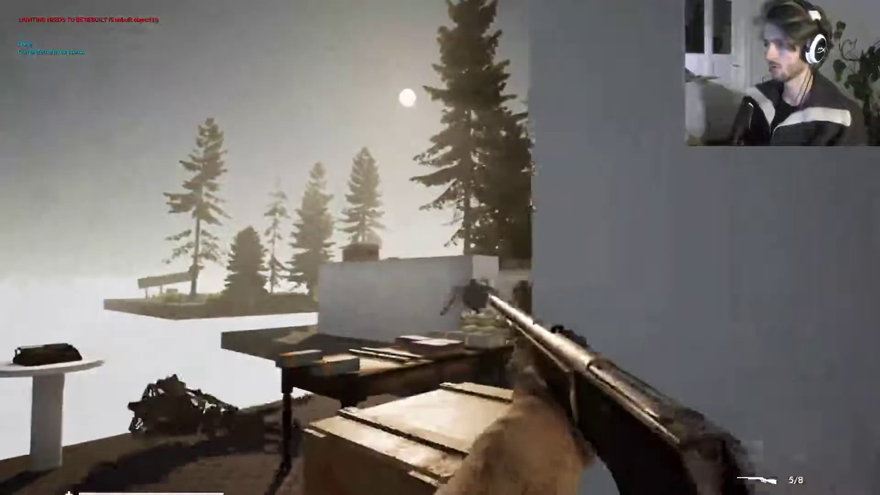
- Back away past the supply tables and attack the close exile robot with the axe
key(a)
key(s)
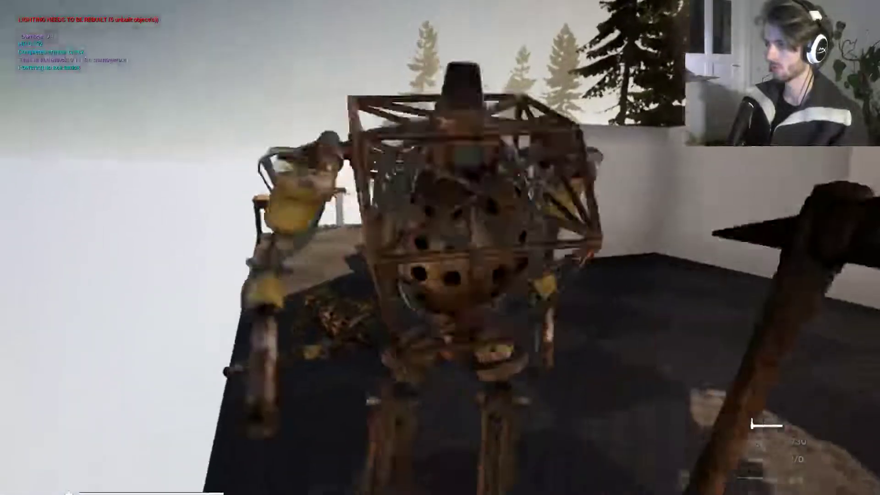
click(440, 266)
key(w)
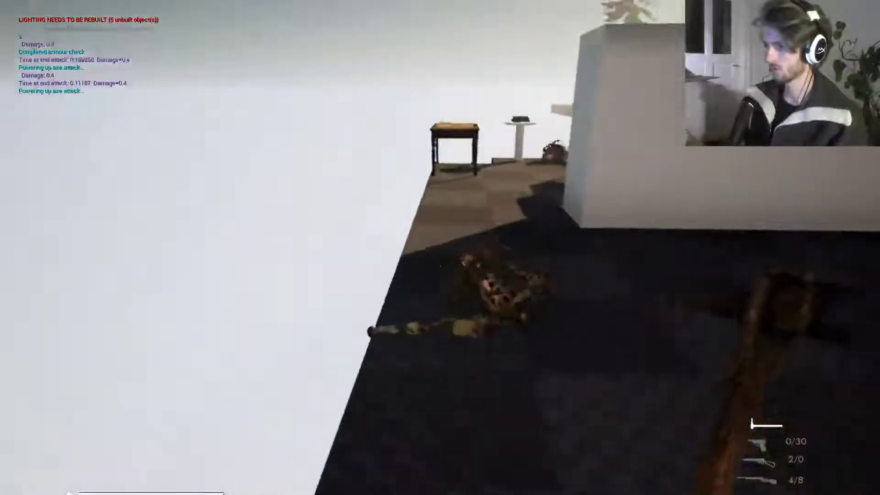
- Return to the supply tables by the lockers and restock submachine gun and shotgun ammunition
key(w)
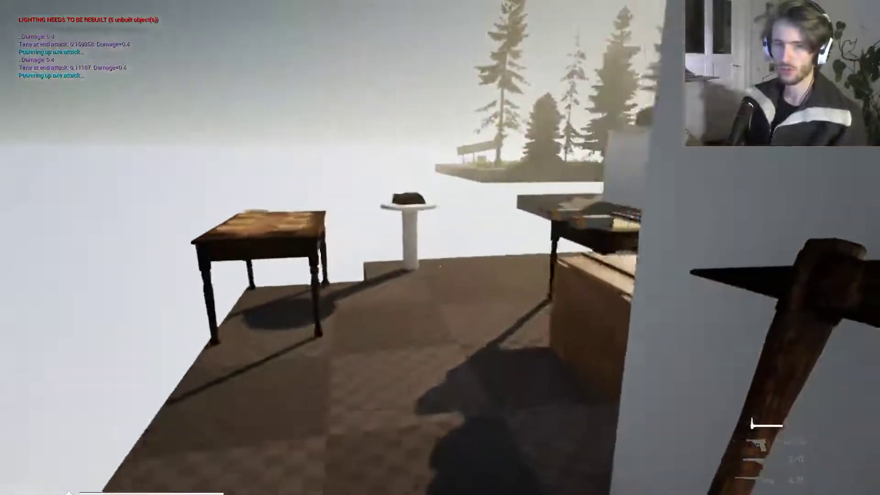
key(w)
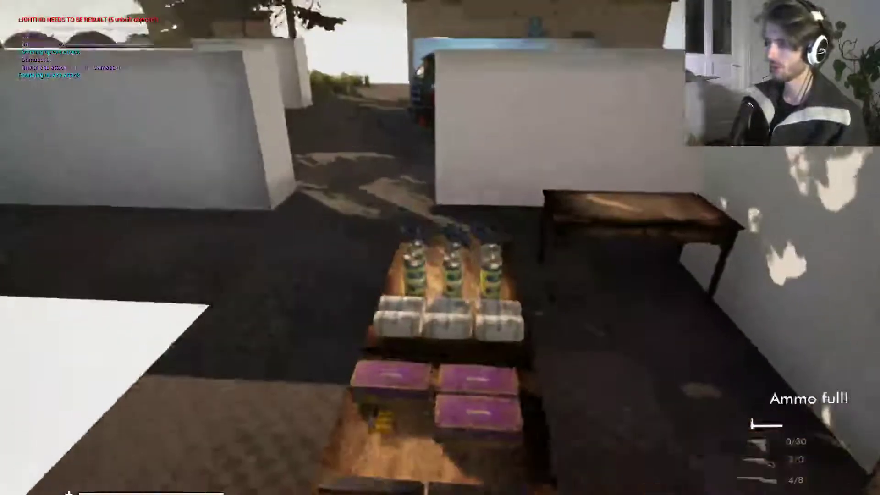
key(w)
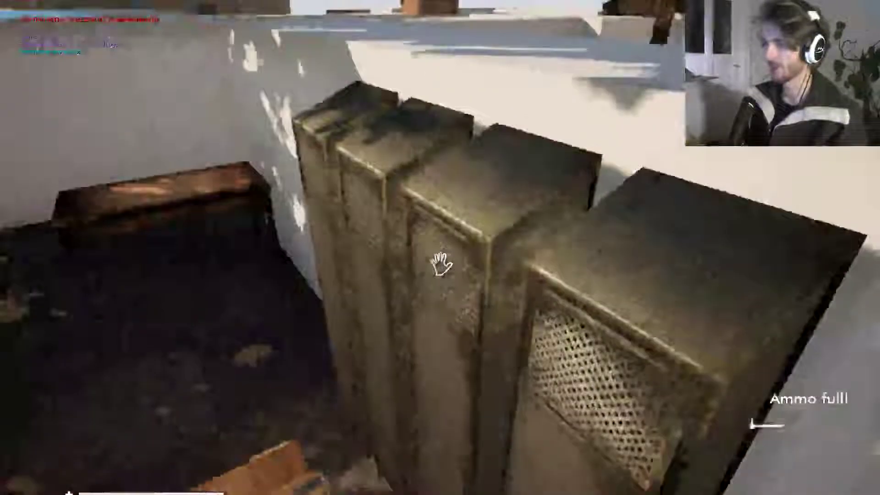
key(a)
key(w)
key(1)
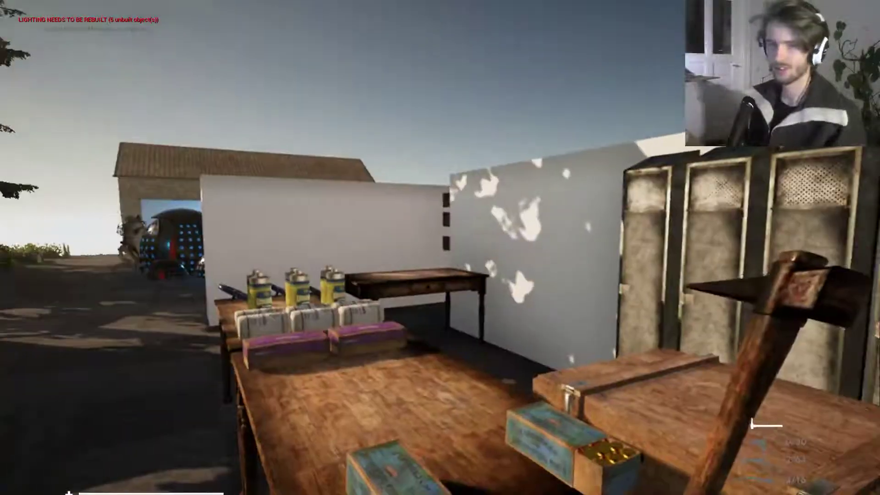
- Check the wall gap towards the domes, run along the floor's edge to the small white cube and interact with it
key(w)
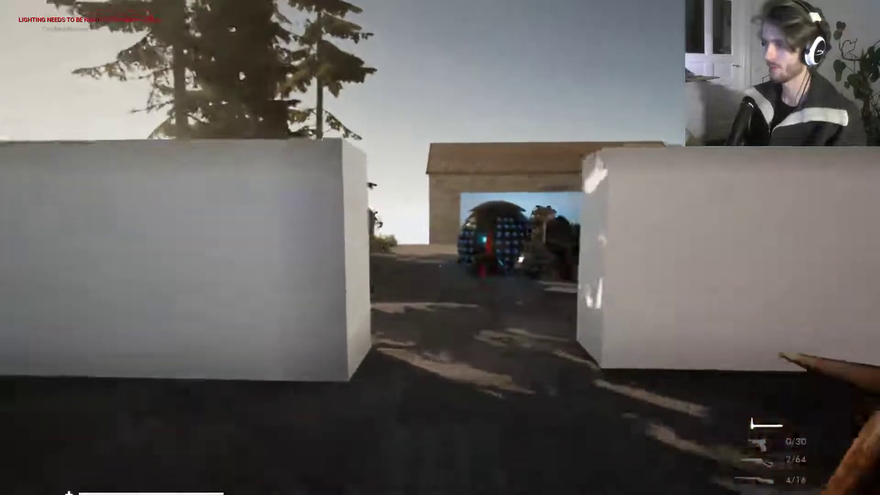
key(s)
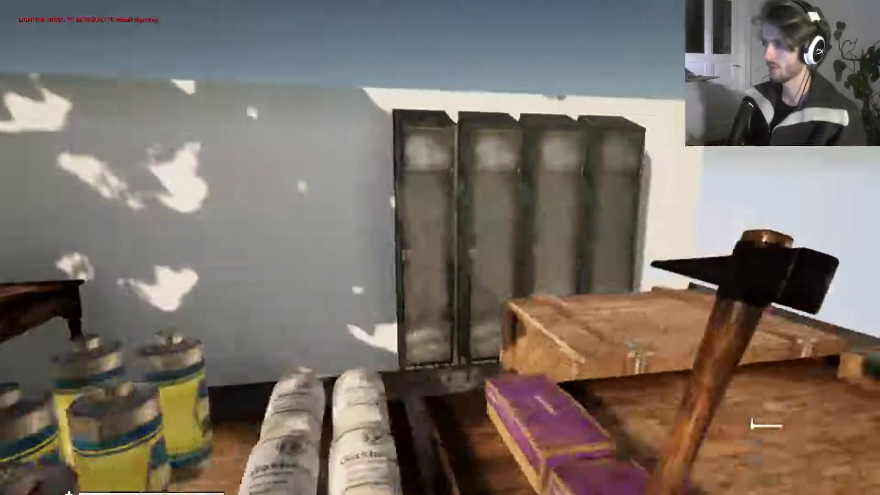
key(w)
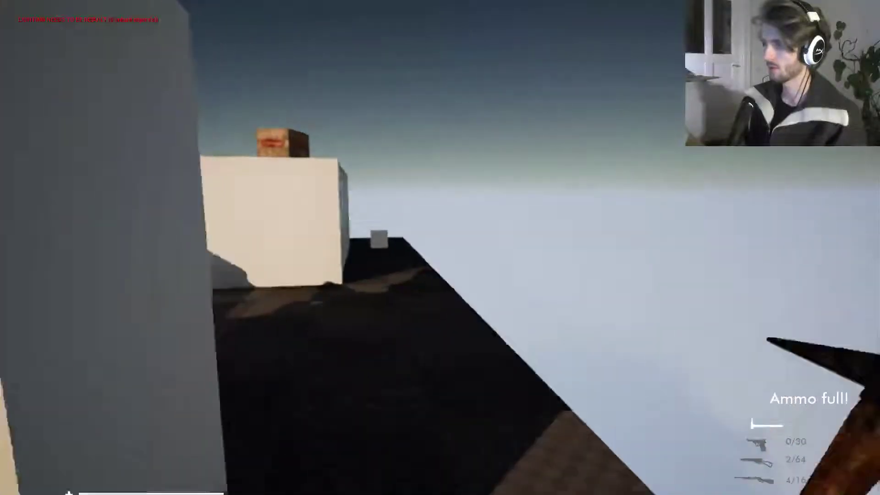
key(w)
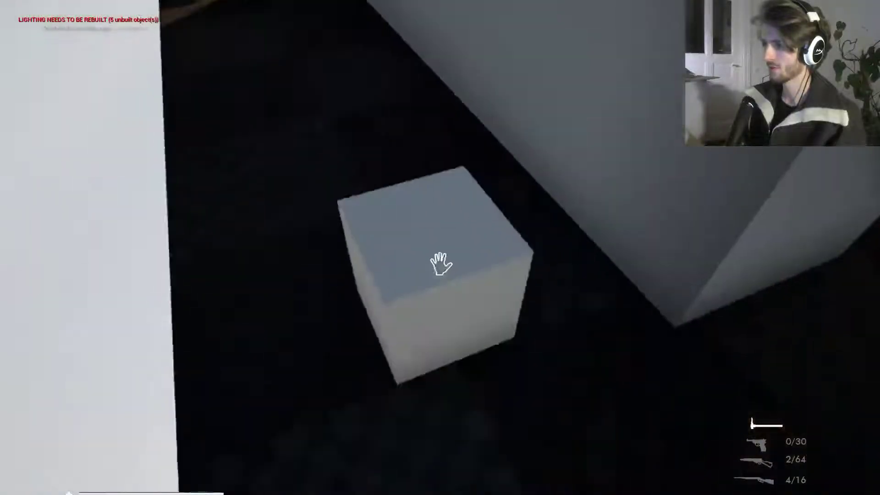
key(e)
- Run around the outside of the white walls with the axe, away from the exile robots
key(w)
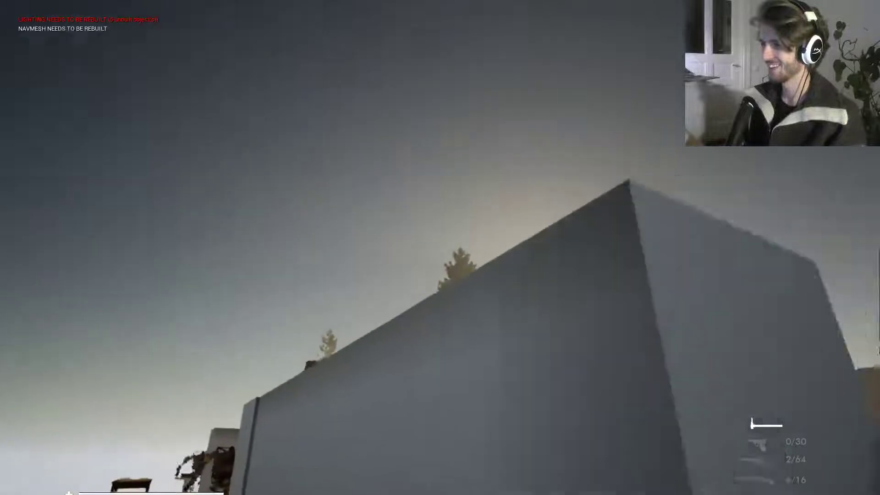
key(w)
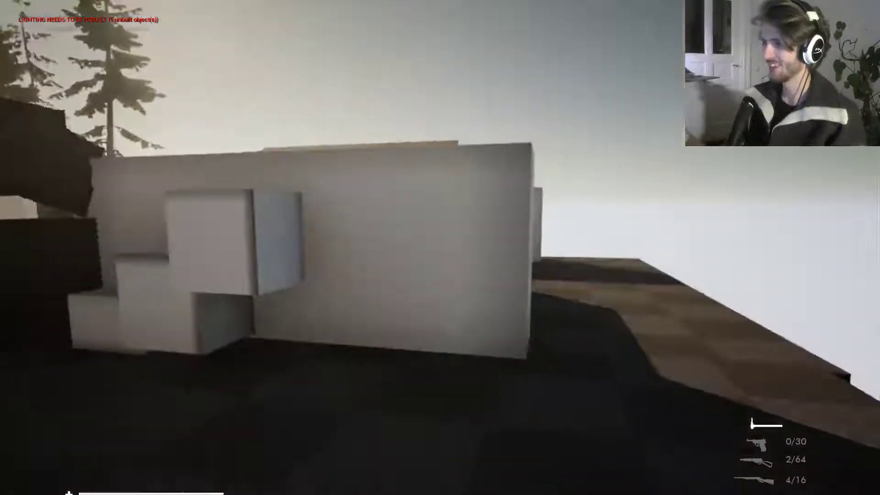
key(w)
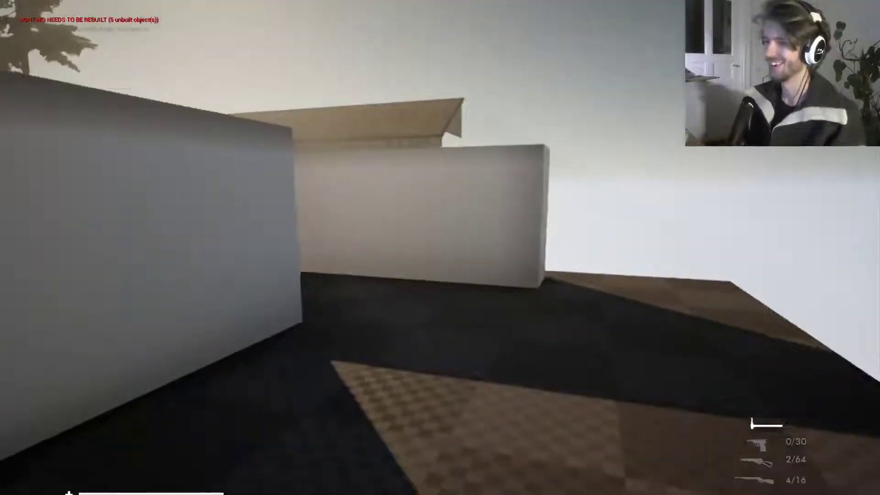
key(w)
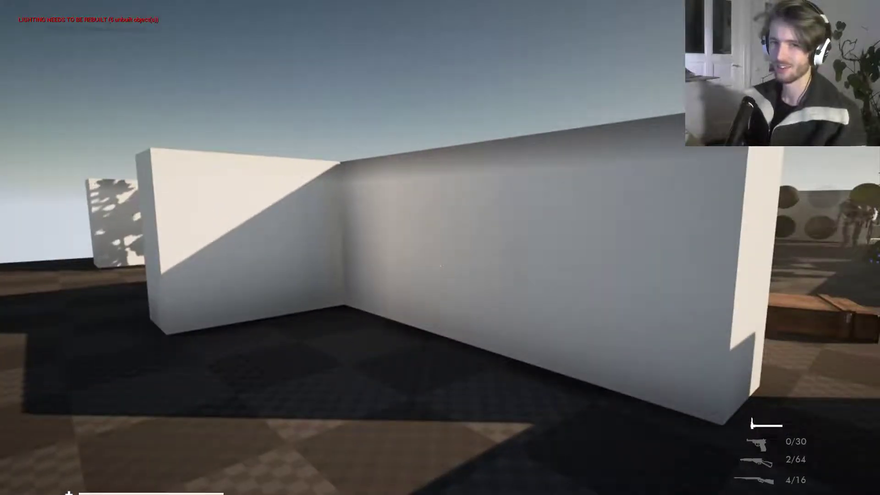
- Stop the play test, leave the full-screen viewport and frame the row of spawners from above
key(Escape)
key(e)
right_drag(440, 248, 522, 248)
key(w)
key(a)
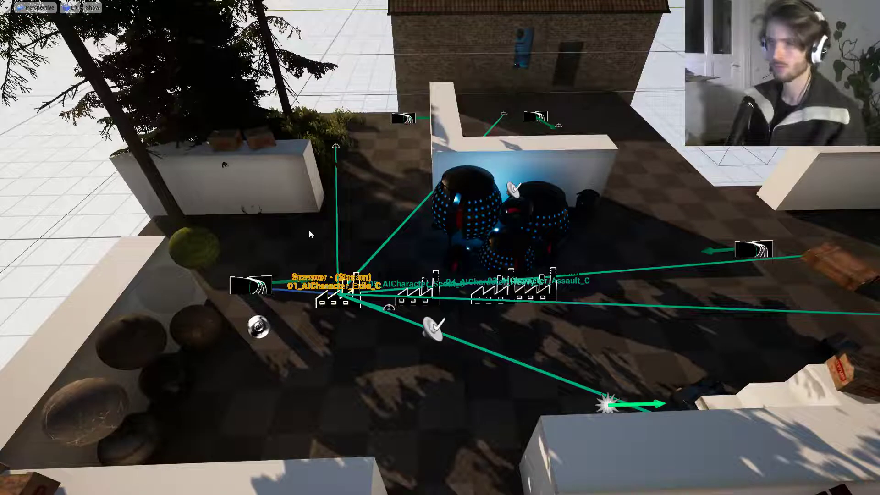
key(F11)
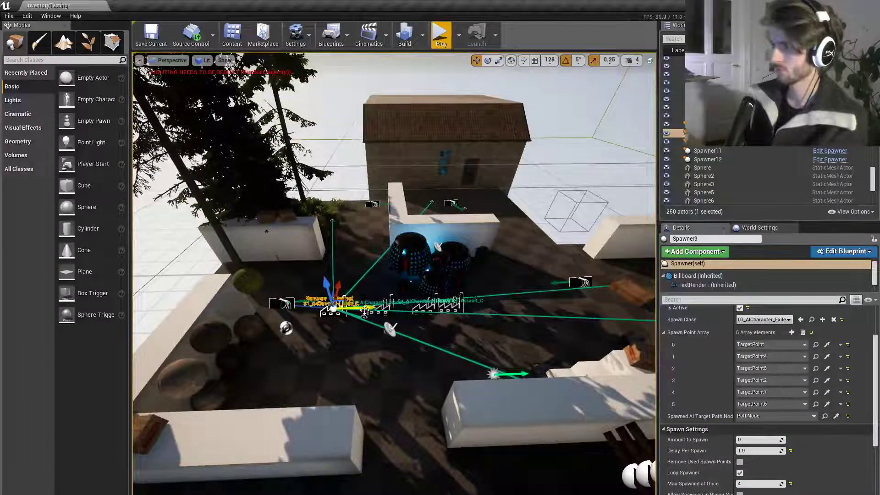
right_drag(394, 273, 418, 310)
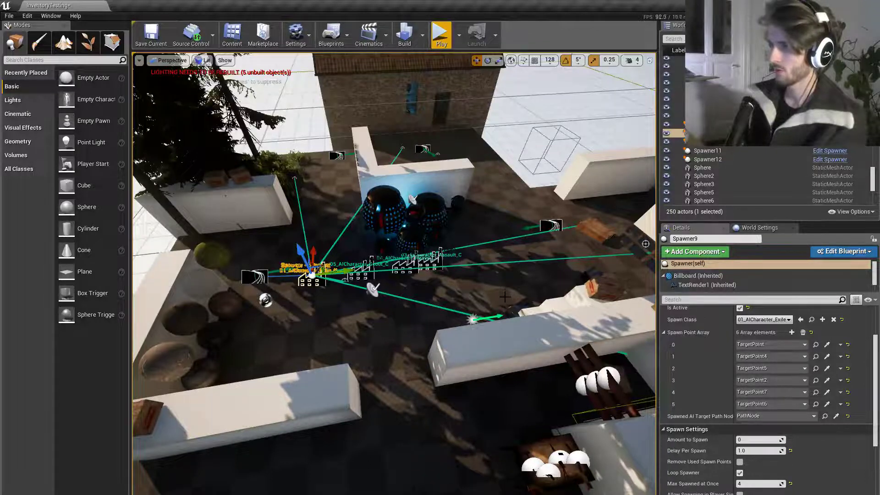
right_drag(506, 297, 472, 279)
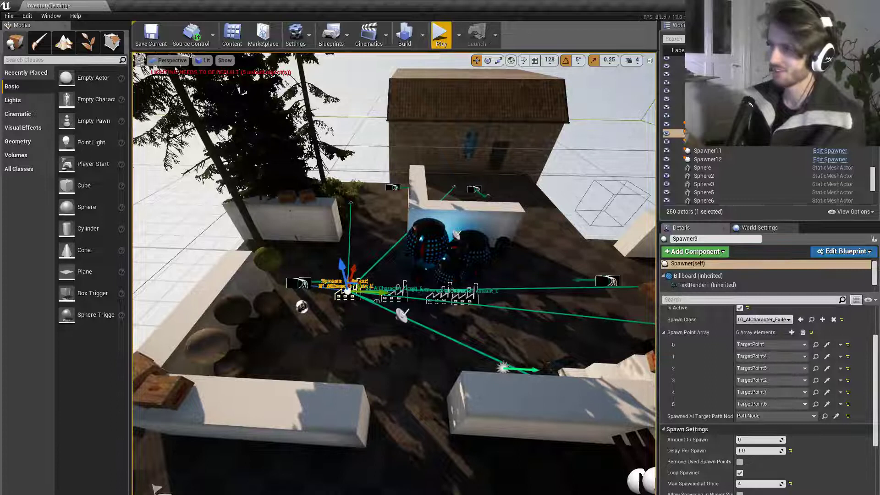
- Select the heavy character spawner in the row and review its spawn settings
click(397, 293)
click(438, 297)
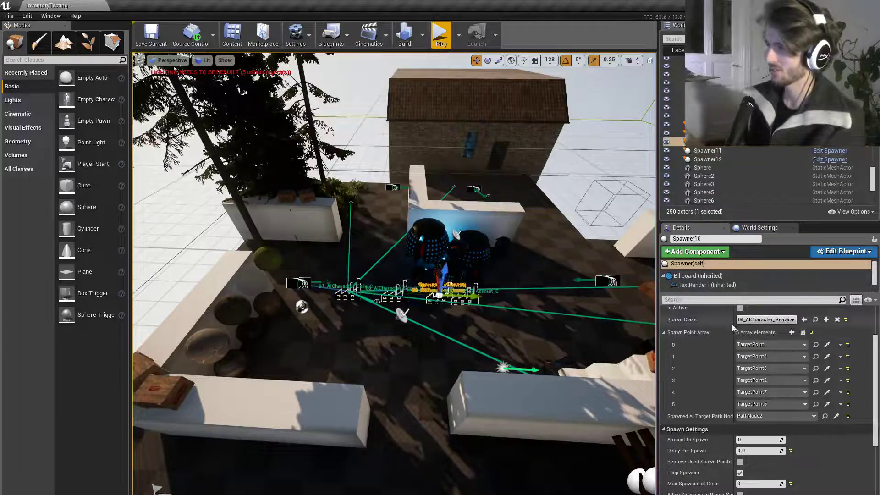
scroll(721, 328, up, 3)
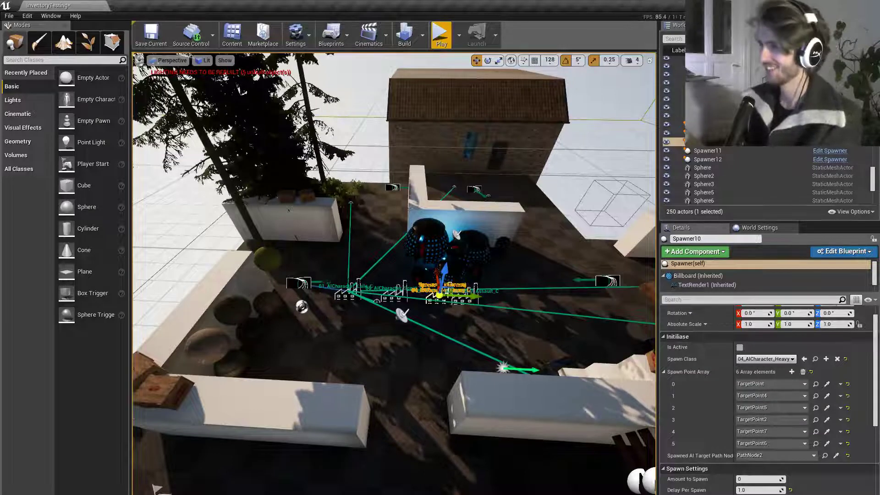
- Check the spawn settings of the assault and heavy character spawners in the row
click(471, 292)
drag(496, 298, 503, 298)
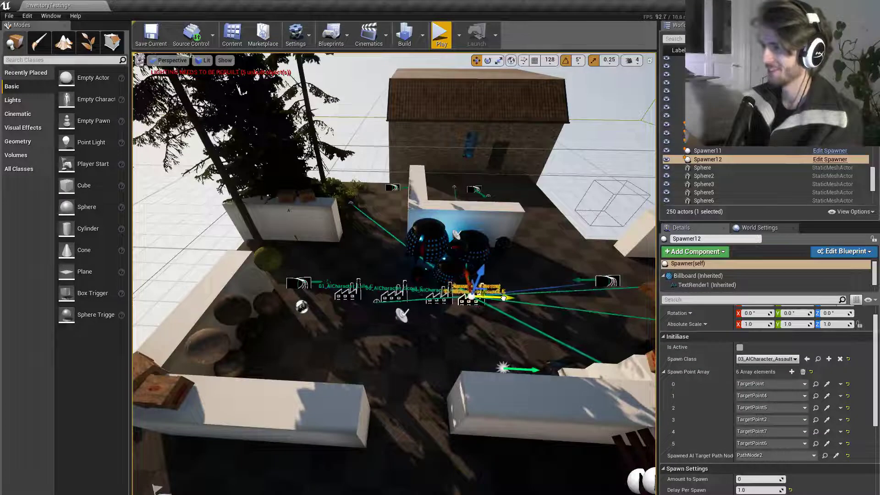
click(438, 296)
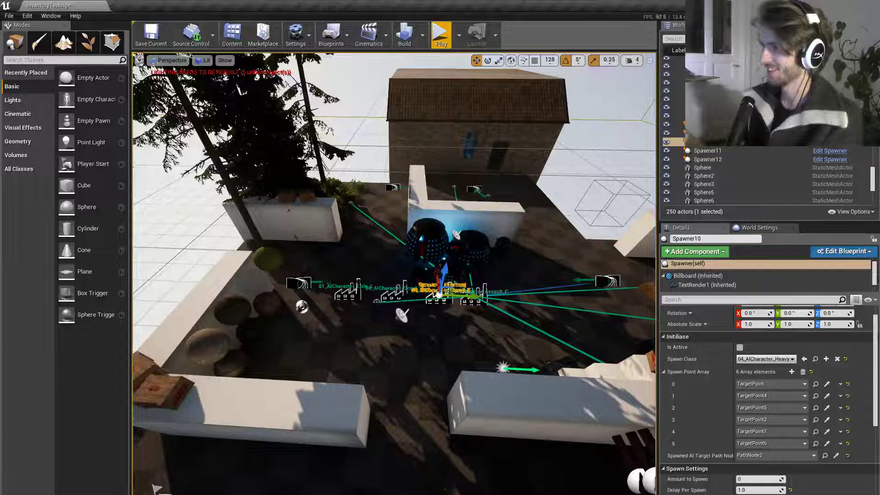
click(393, 295)
click(349, 298)
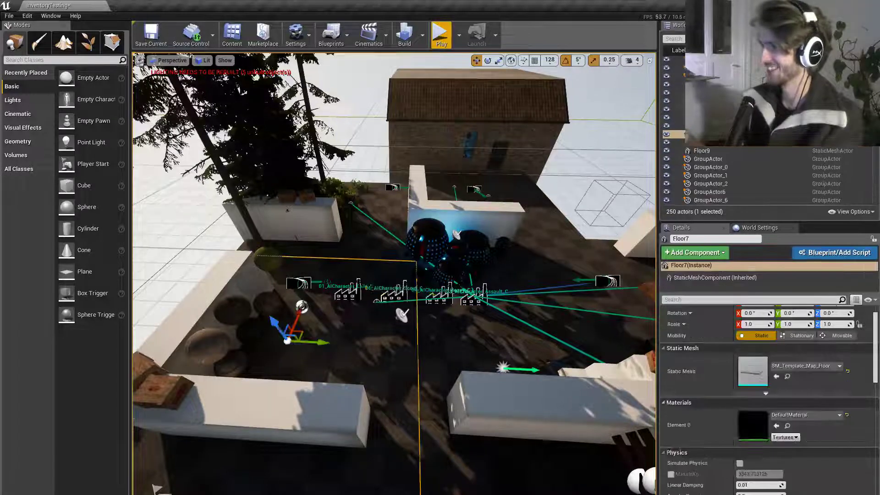
- Activate the spawner that uses the 05_AICharacter_Scout class and review its remaining spawn settings
click(390, 296)
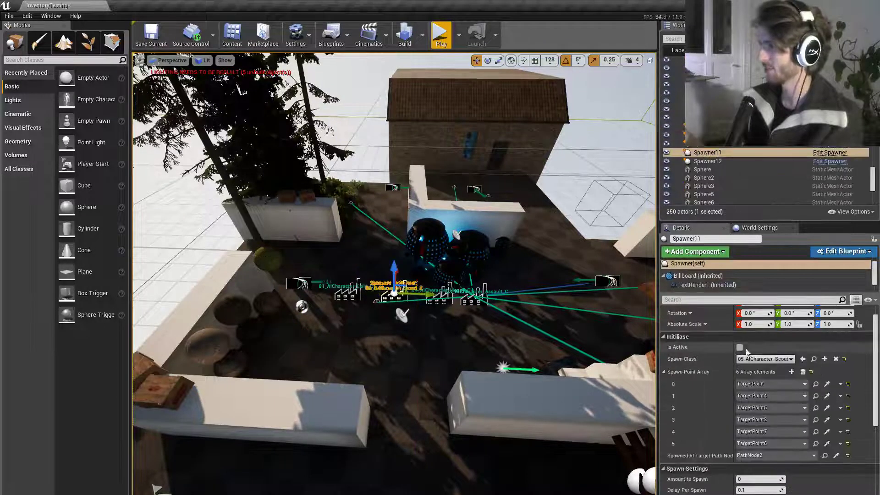
click(739, 348)
mouse_move(565, 267)
right_down()
mouse_move(642, 257)
mouse_move(565, 267)
right_up()
right_drag(512, 347, 507, 371)
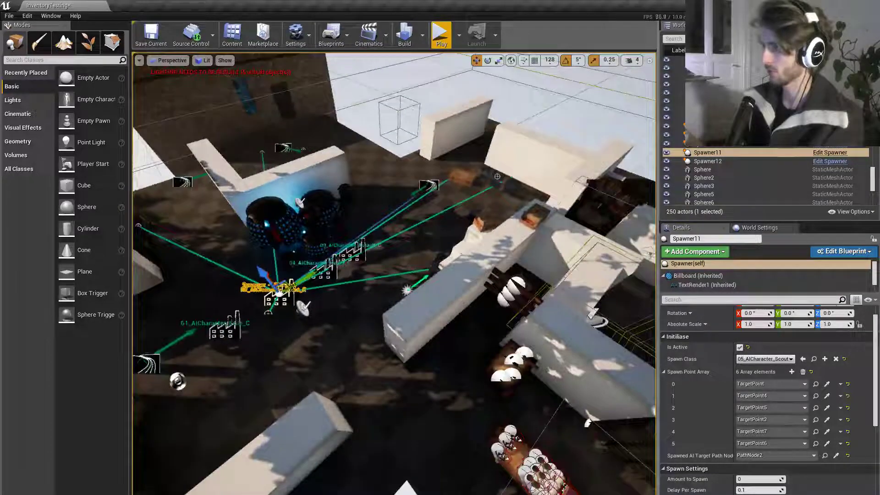
scroll(754, 448, down, 2)
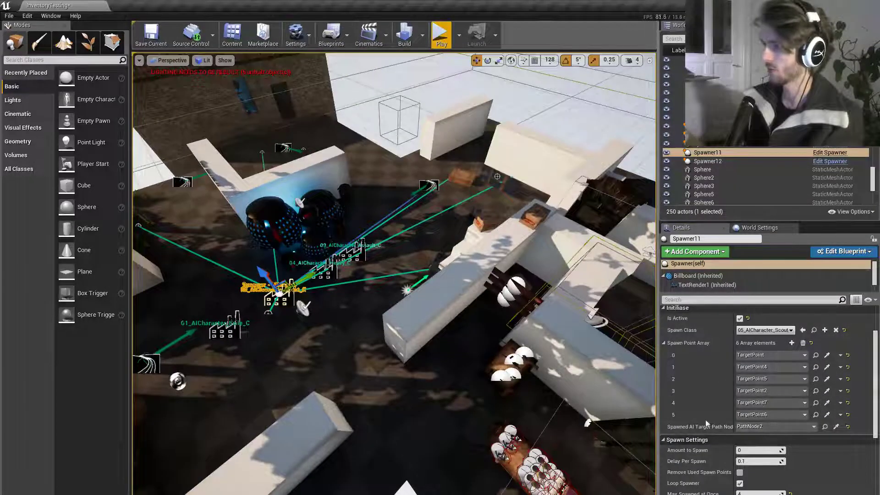
- Select the exile character spawner at the end of the row and check its spawn settings
right_drag(565, 400, 517, 403)
click(307, 262)
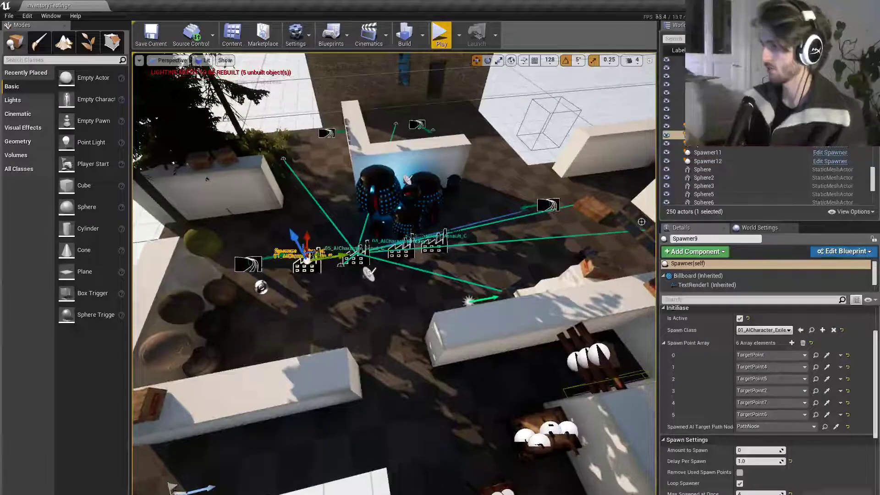
right_drag(573, 367, 656, 374)
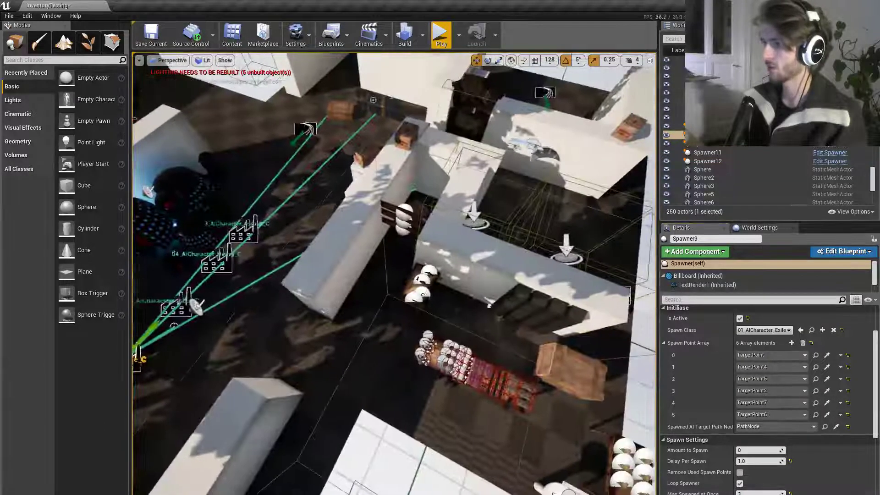
- Start a full-screen play test and run past the weapon tables to the table with the ammo boxes
click(441, 38)
key(F11)
key(w)
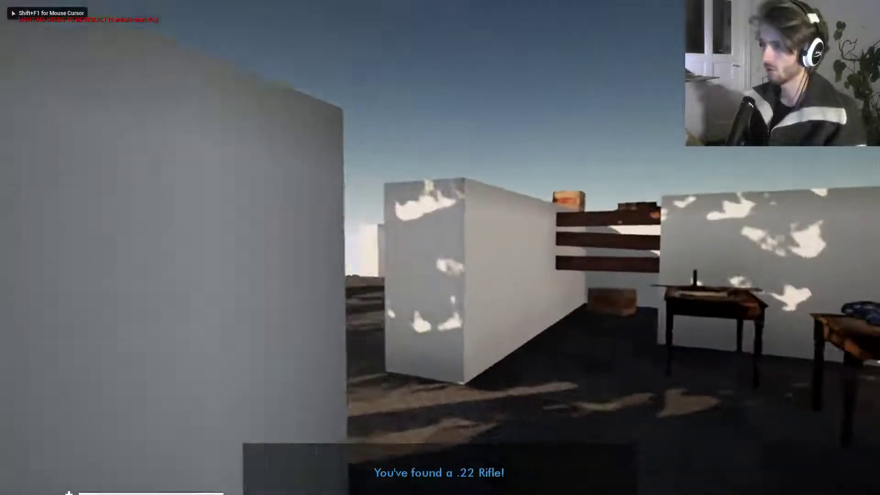
key(w)
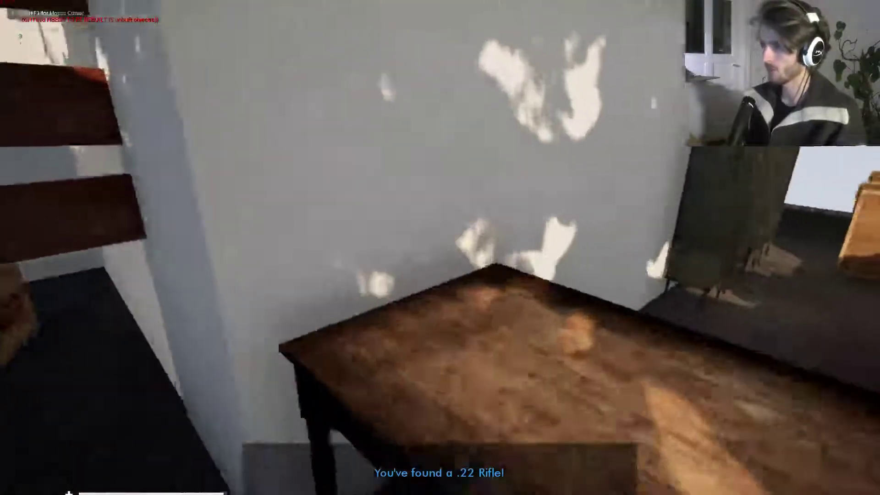
key(space)
key(w)
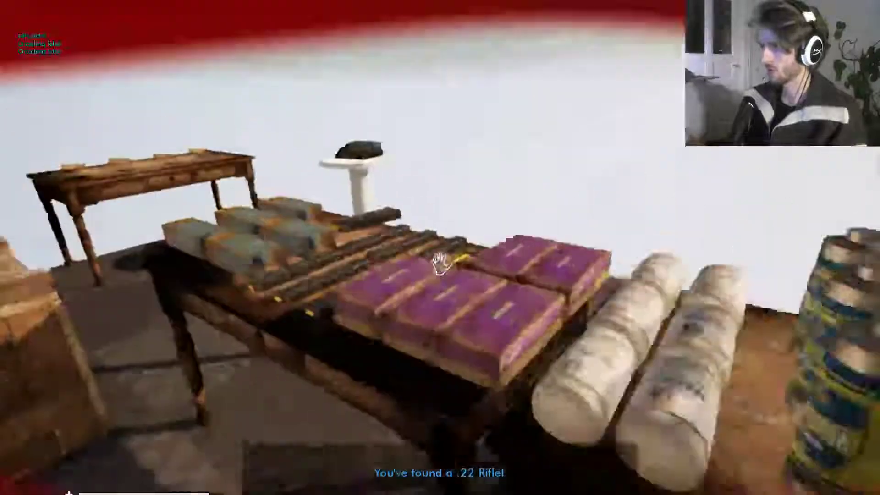
- Collect ammo and supplies while moving around the supply table
key(w)
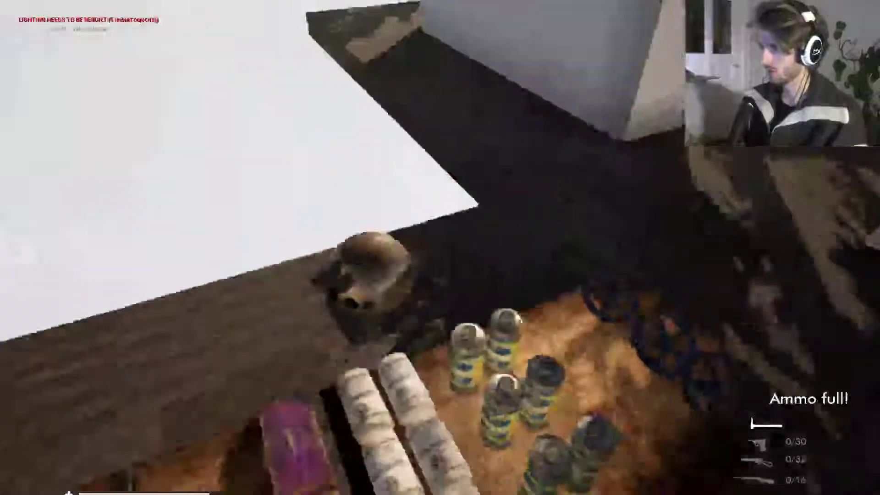
key(s)
key(w)
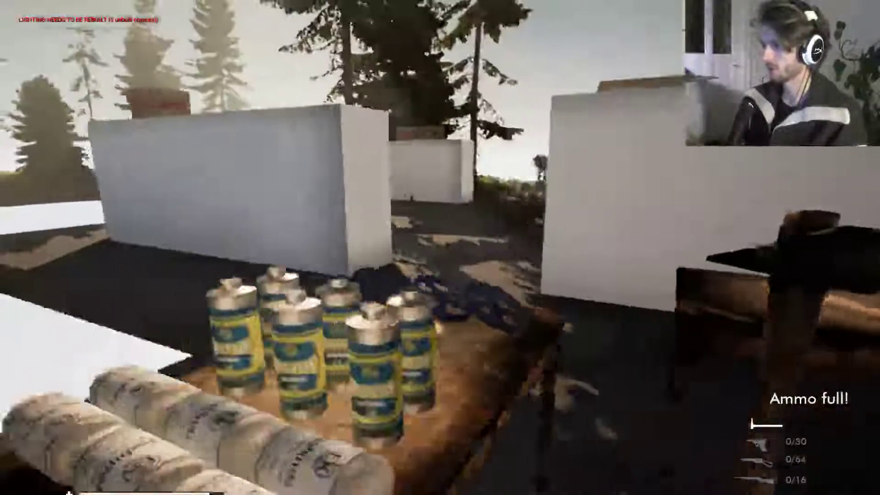
key(a)
key(w)
key(space)
- Equip and reload the pistol, ready the submachine gun, and switch to the rifle
key(2)
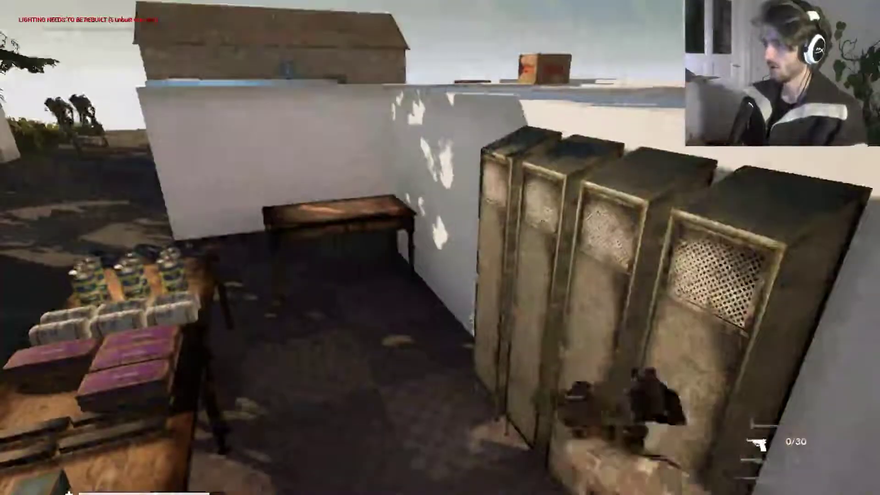
key(r)
key(w)
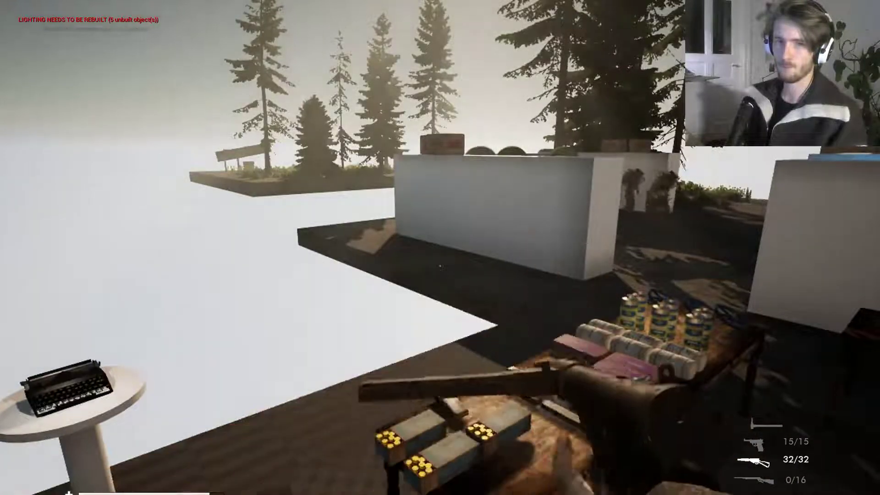
key(4)
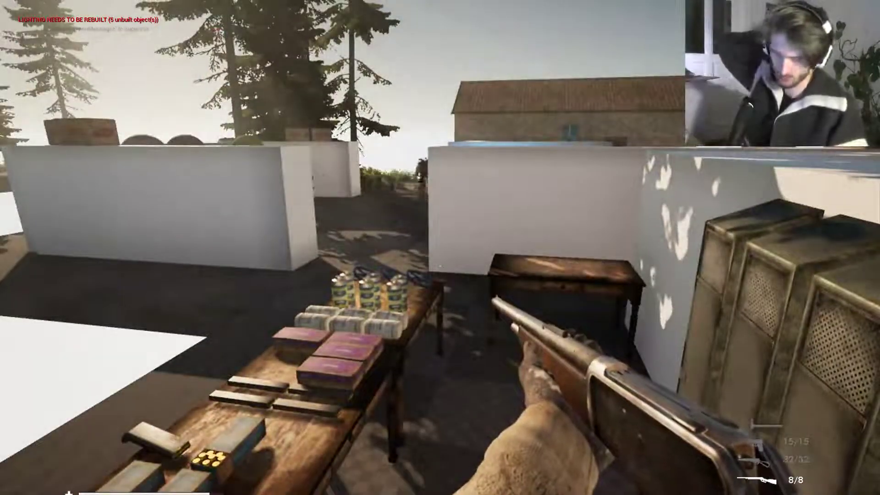
- Move away from the supply table with the rifle and run across to the white walls
key(a)
key(s)
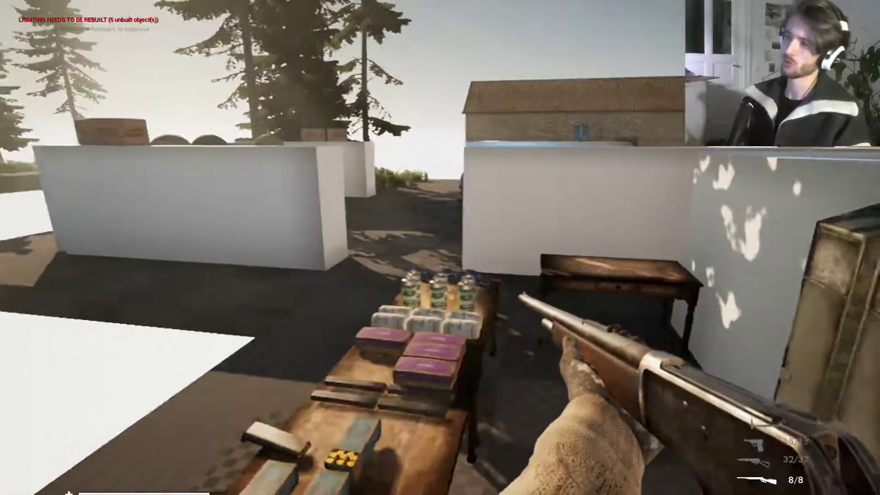
key(space)
key(s)
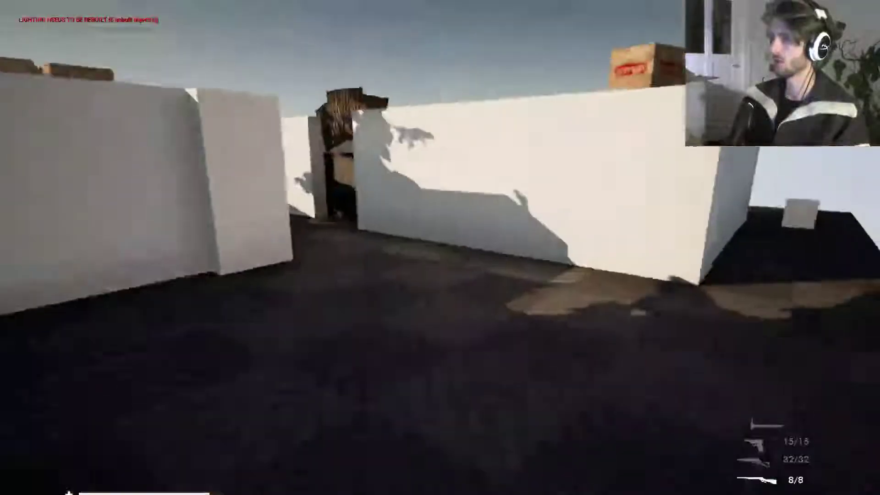
key(w)
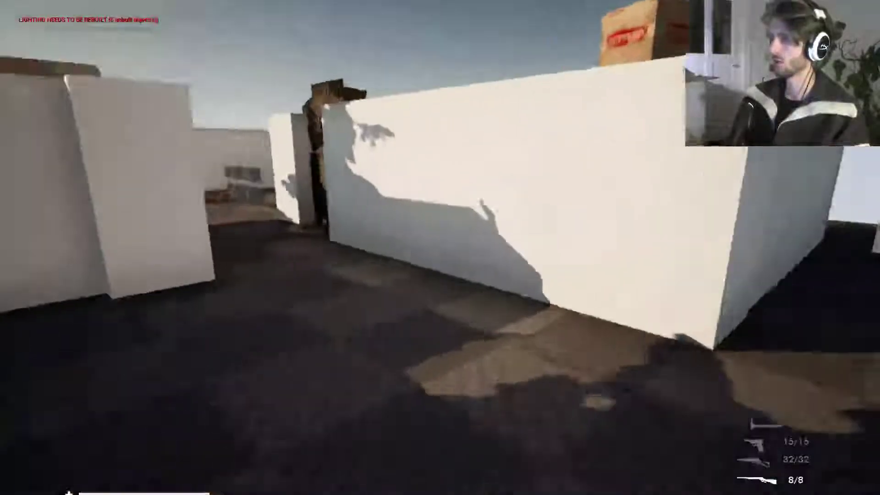
- Switch to the submachine gun, run around the outside of the white wall and interact with the white cube
key(3)
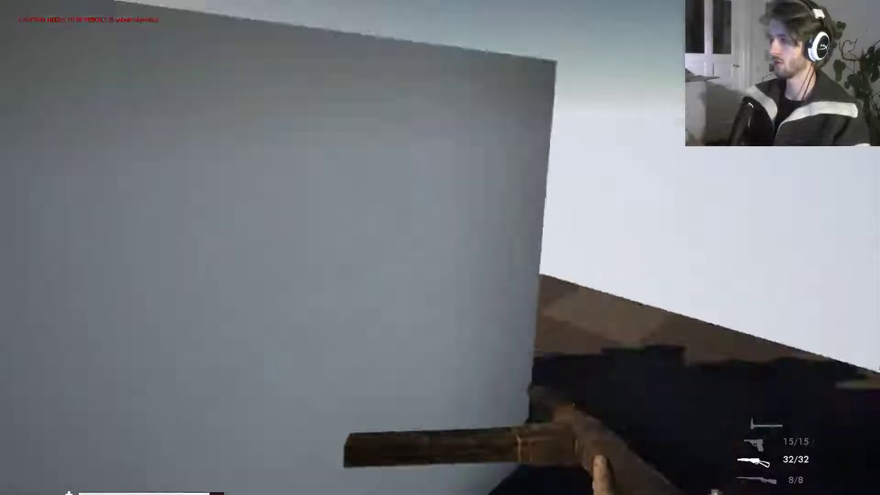
key(w)
key(a)
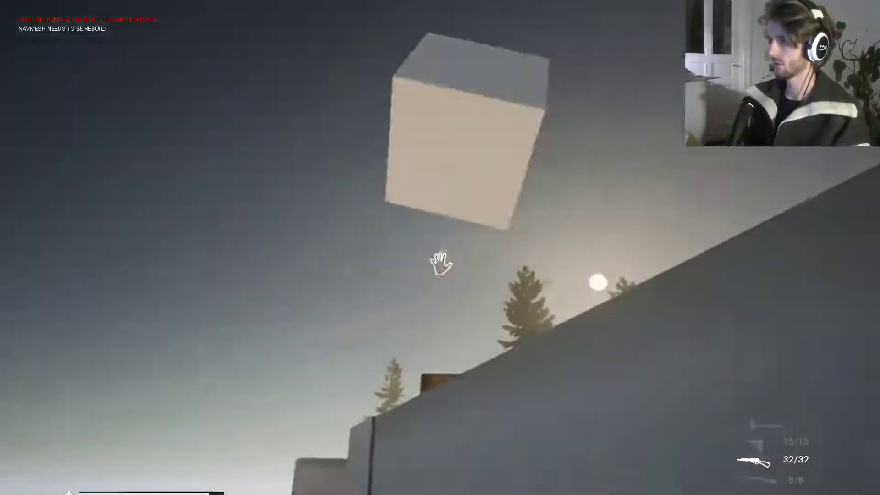
click(442, 263)
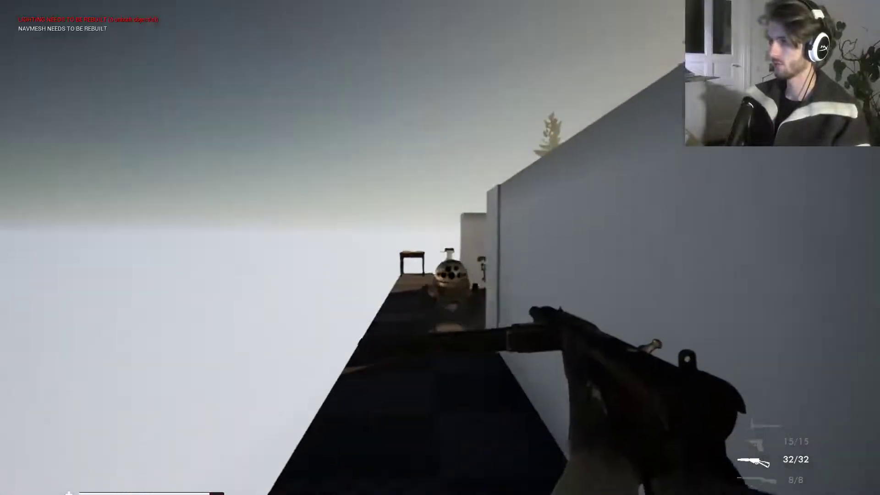
- Advance along the floor's edge and shoot the approaching round-bodied robot with the submachine gun
click(440, 247)
key(w)
click(440, 247)
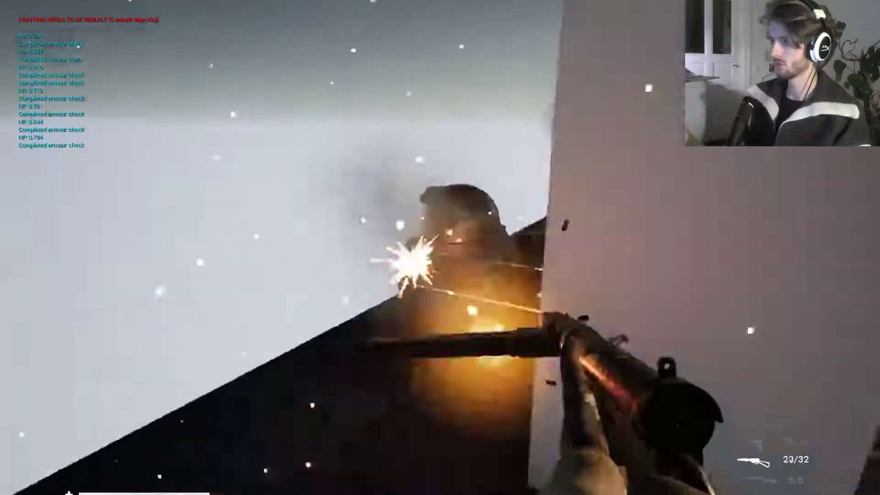
click(440, 248)
click(441, 248)
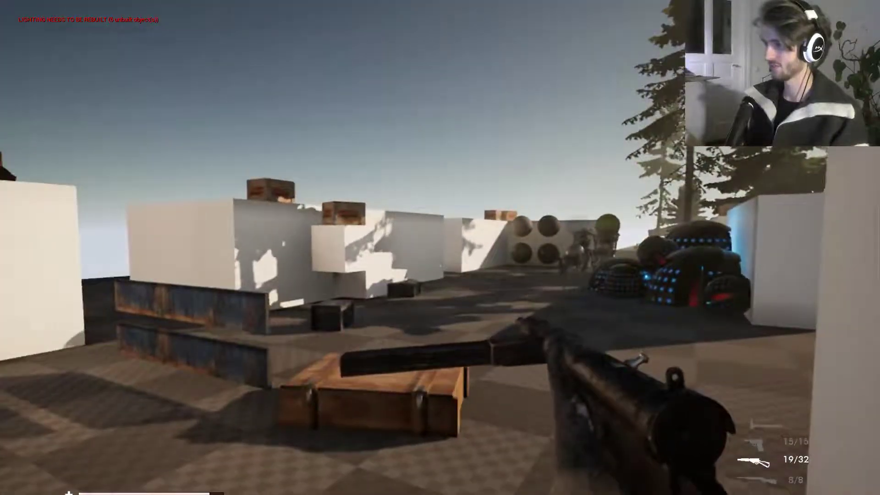
- Switch to the rifle and shoot the round-bodied robot at close range near the floor's edge
key(2)
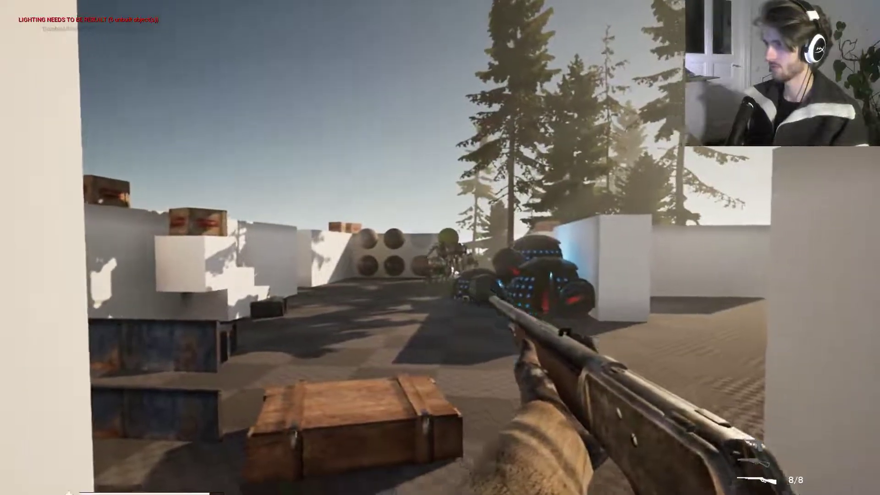
click(440, 248)
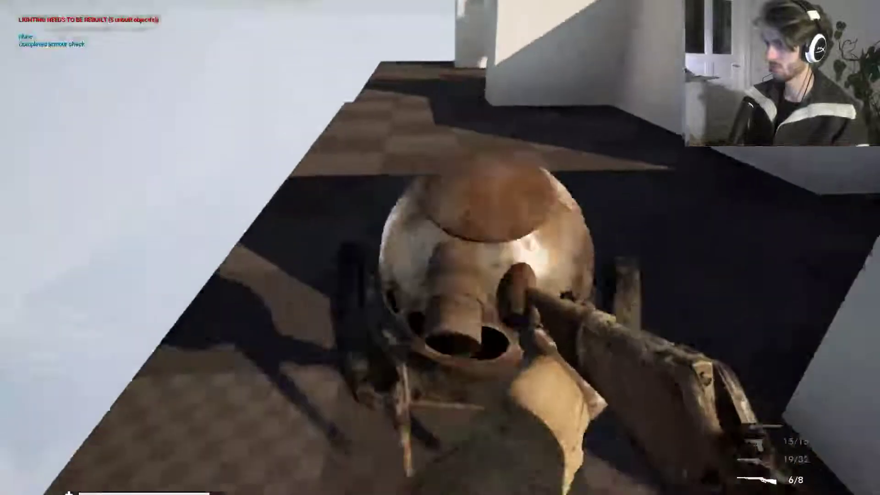
click(440, 248)
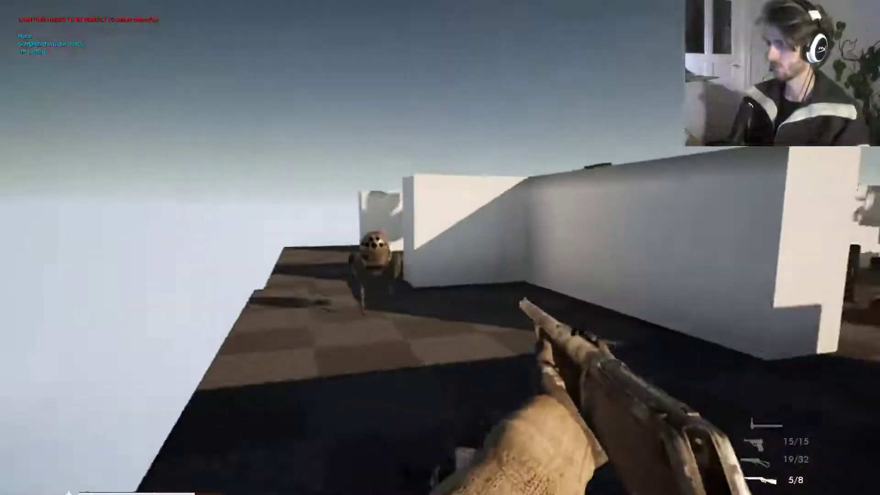
- Switch back to the submachine gun and fire through the wall gap at the robots by the wooden crate
key(3)
click(440, 247)
click(441, 248)
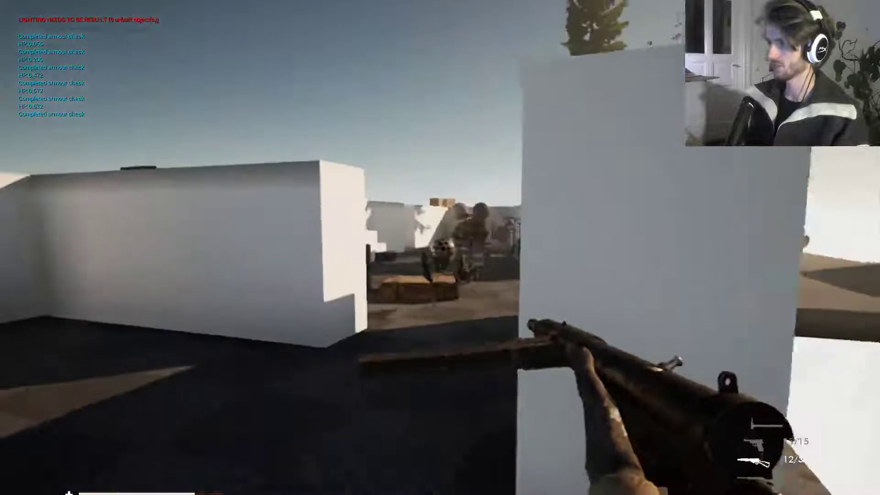
click(440, 248)
key(d)
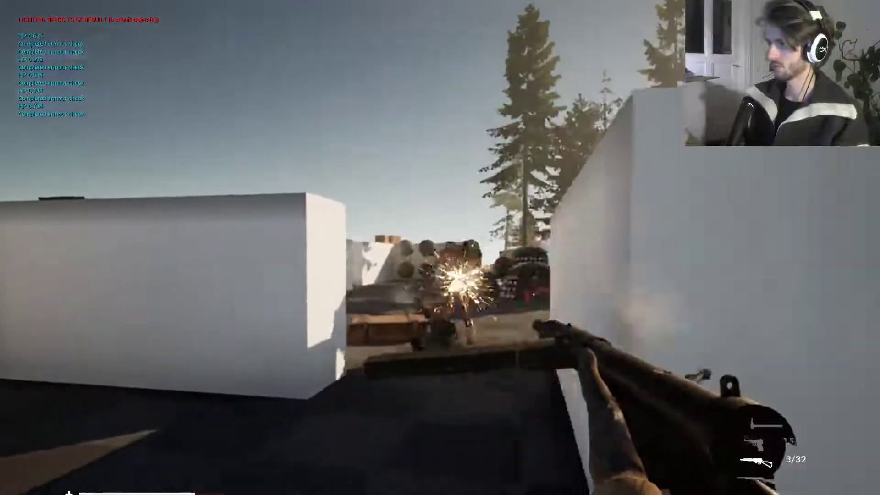
- Run along the floor's edge, reload the submachine gun and shoot the pursuing round-bodied robot while backing away
key(w)
key(r)
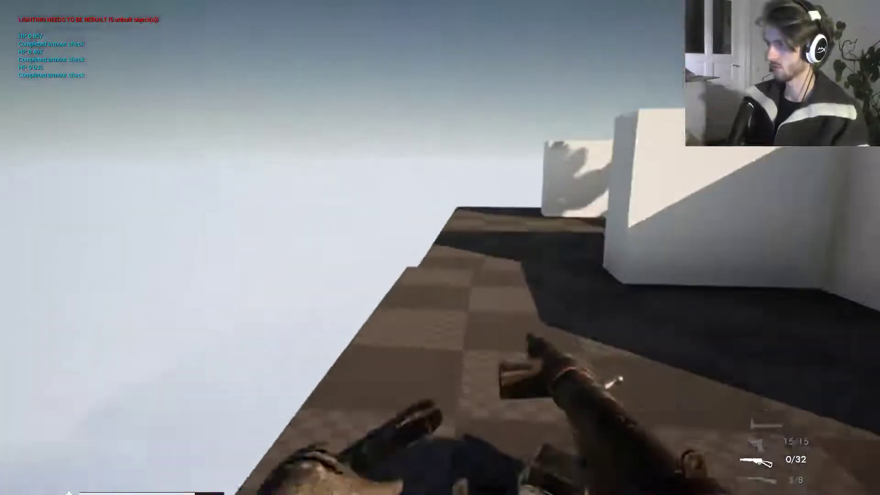
key(s)
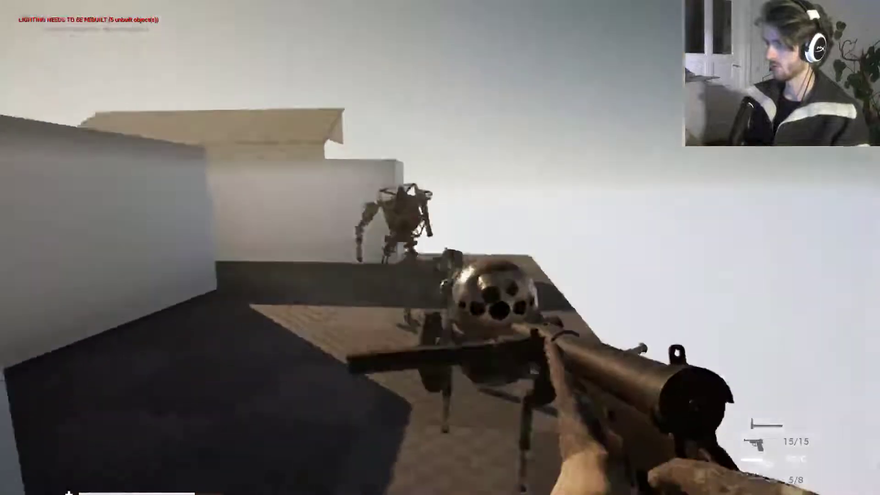
click(440, 247)
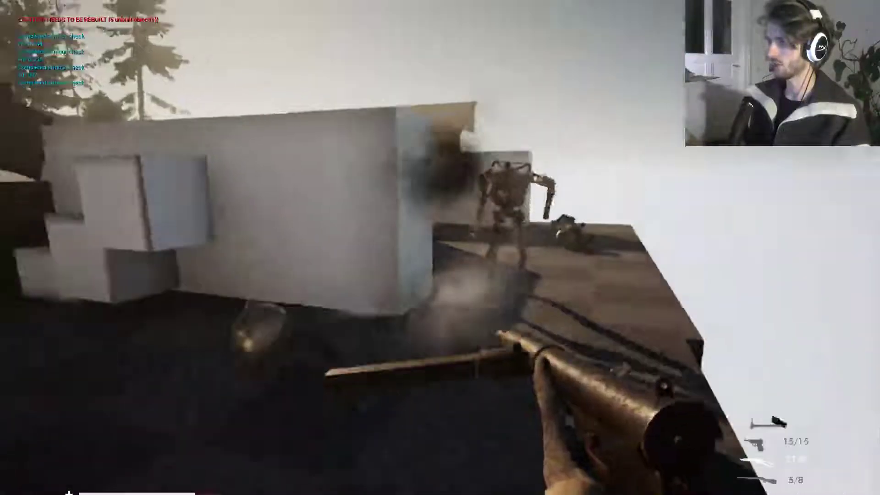
- Run along the outside of the walls and around the corner towards the small white cube
key(w)
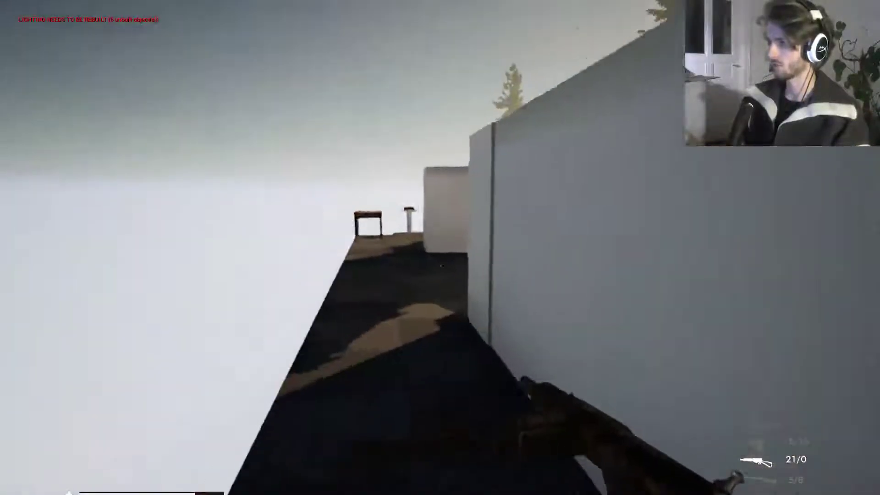
key(w)
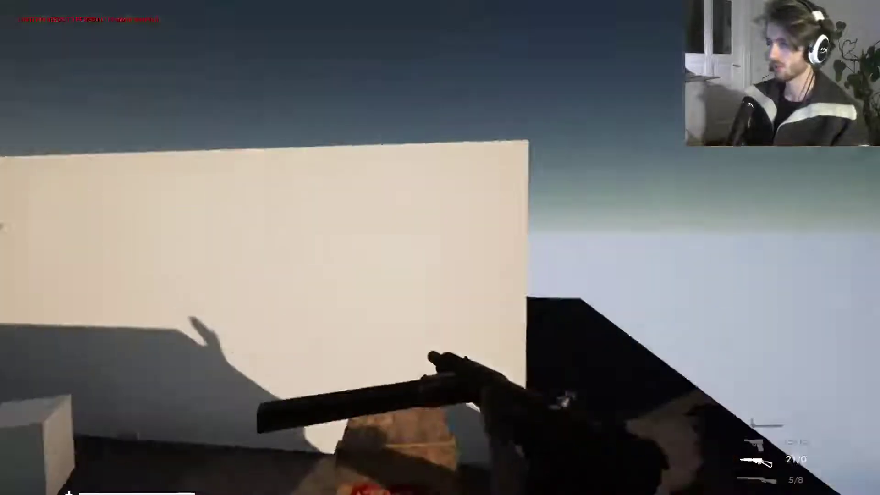
key(d)
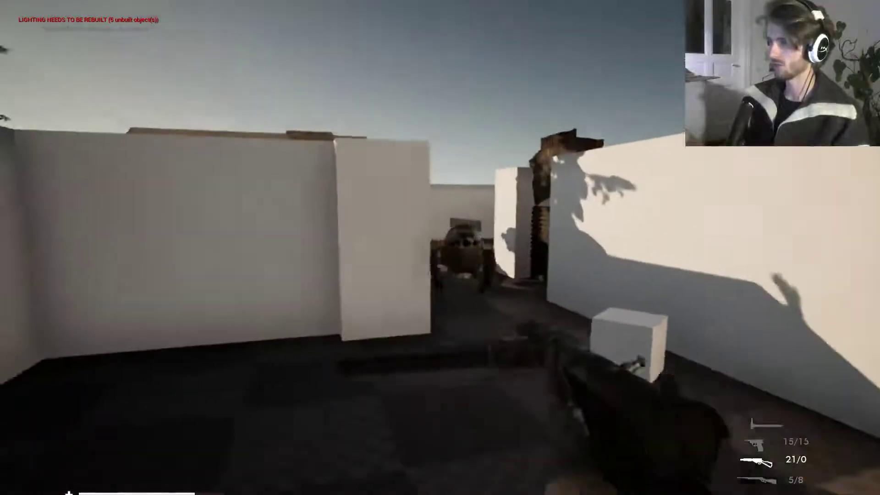
- Fire the submachine gun at the robot in the wall gap and run around the outside of the walls towards the spheres
click(440, 248)
key(w)
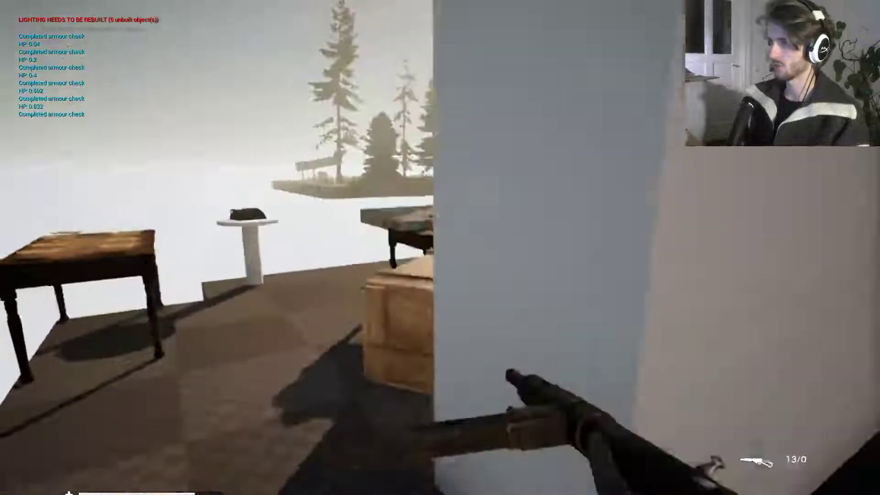
key(w)
key(w)
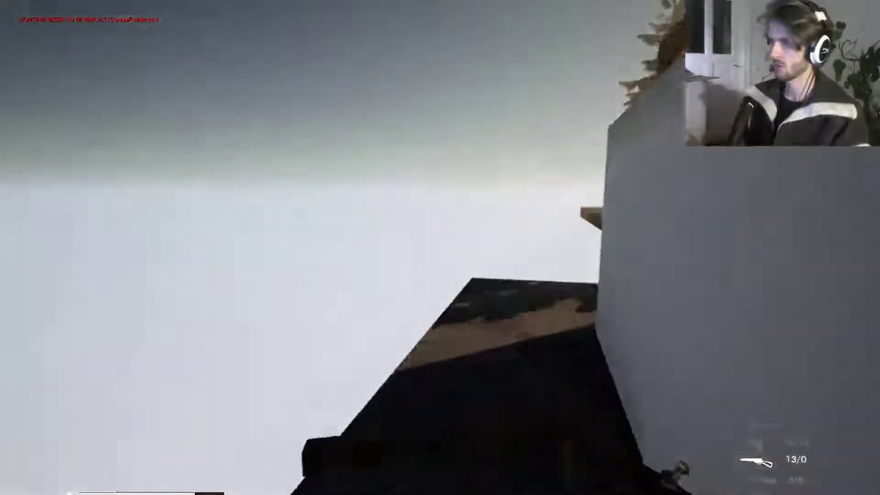
key(w)
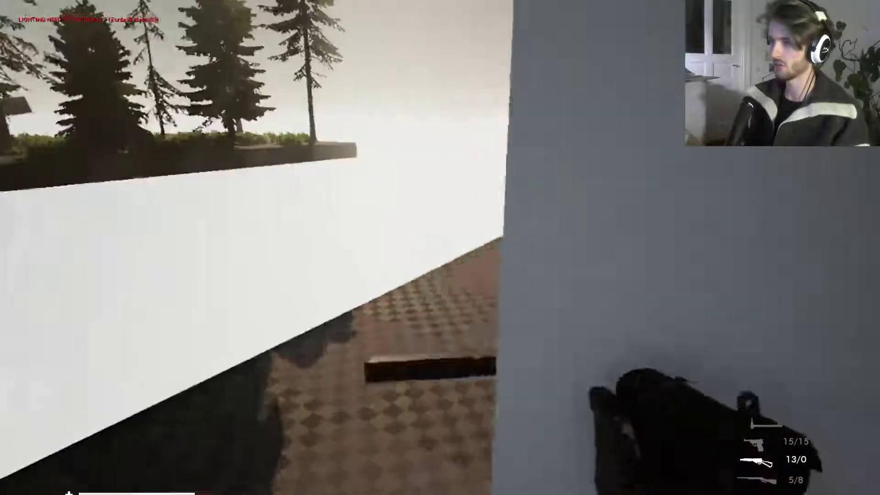
key(w)
key(w)
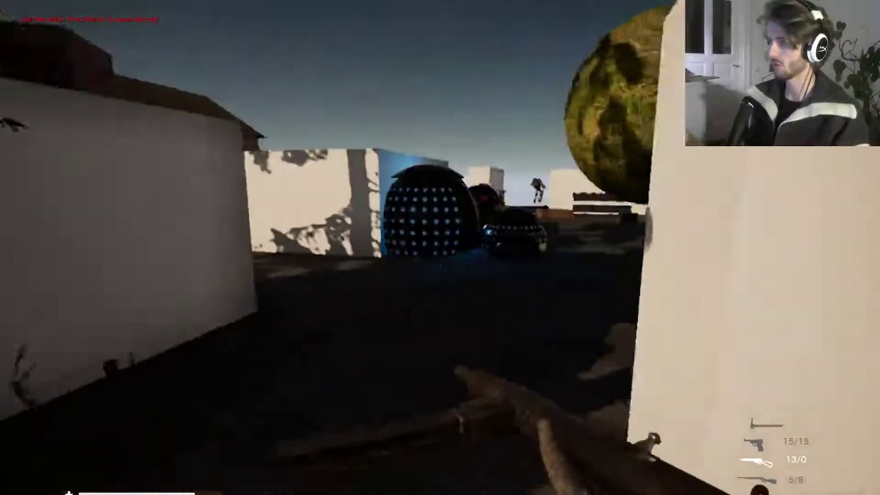
- Switch to the pistol and fire five shots at the robots across the yard while backing away
key(2)
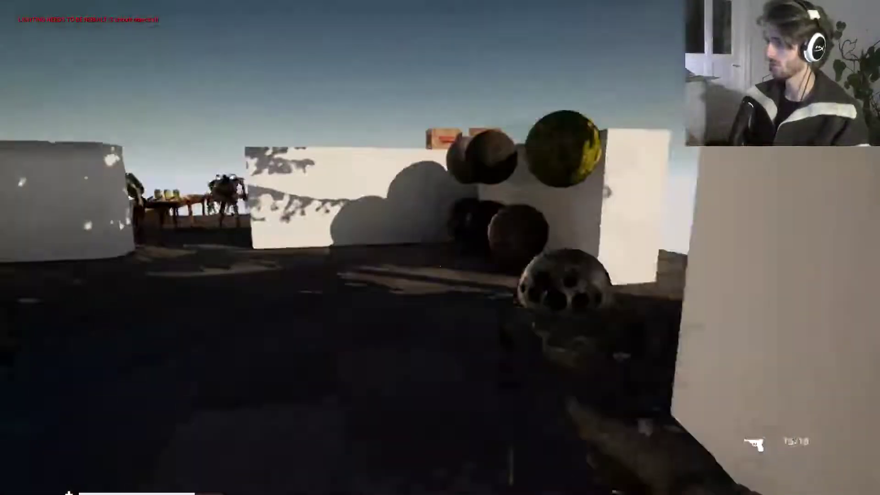
click(440, 247)
click(440, 248)
key(s)
click(441, 248)
click(440, 248)
click(440, 248)
- Run past the brick house with the submachine gun, go over the floor's edge and end the play session
key(w)
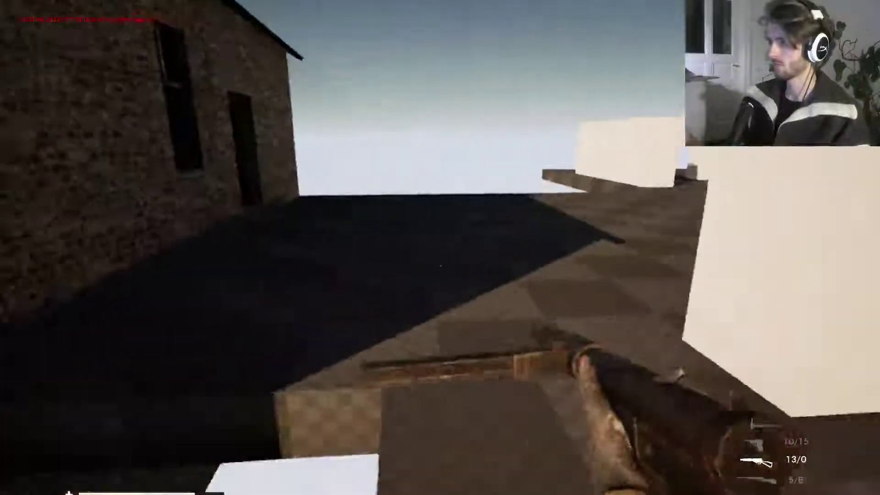
key(w)
key(w)
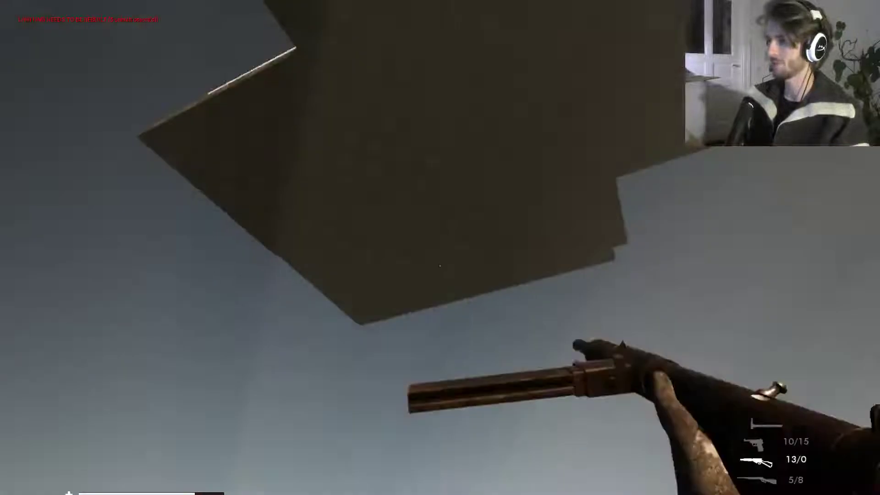
key(w)
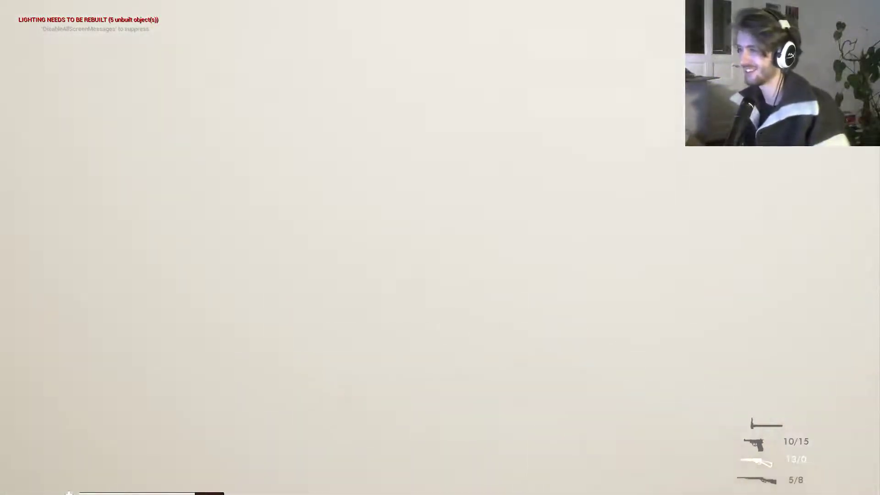
key(Escape)
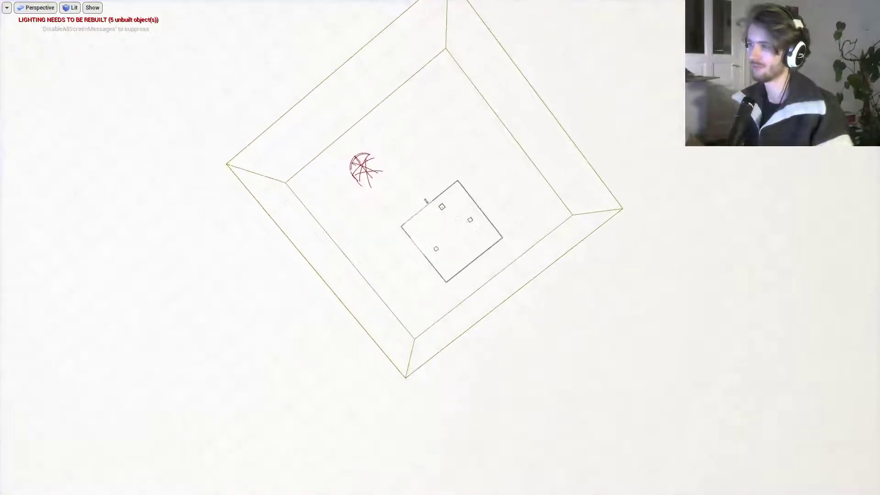
- Deactivate the 01_AICharacter_Exile spawner in the row of spawners near the dark spheres
key(w)
right_drag(441, 248, 440, 183)
key(s)
key(w)
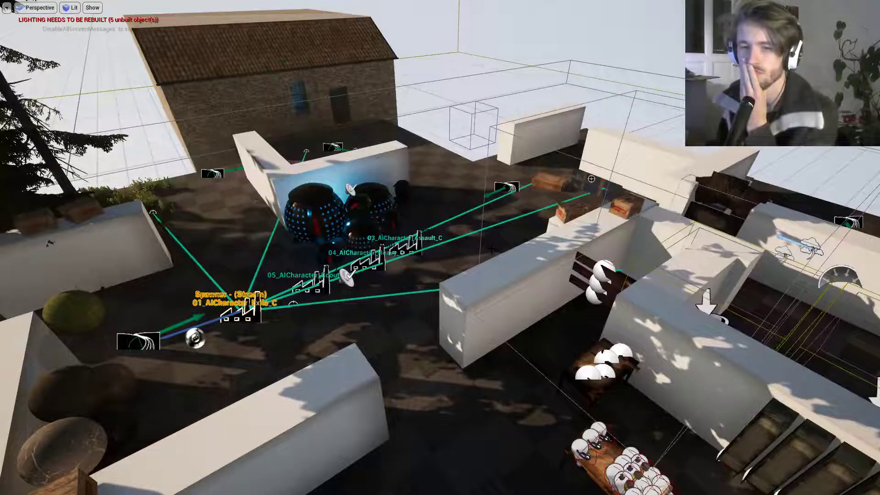
mouse_move(483, 235)
right_down()
mouse_move(564, 236)
mouse_move(483, 234)
right_up()
key(s)
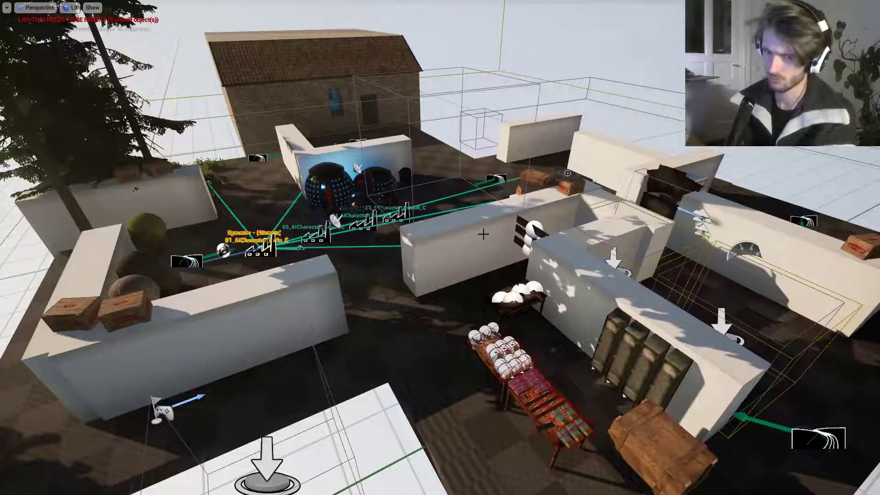
key(f)
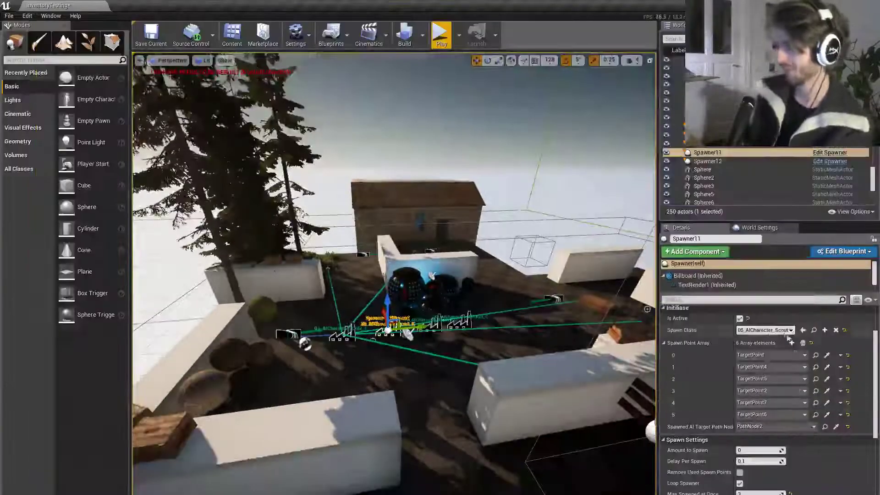
click(351, 334)
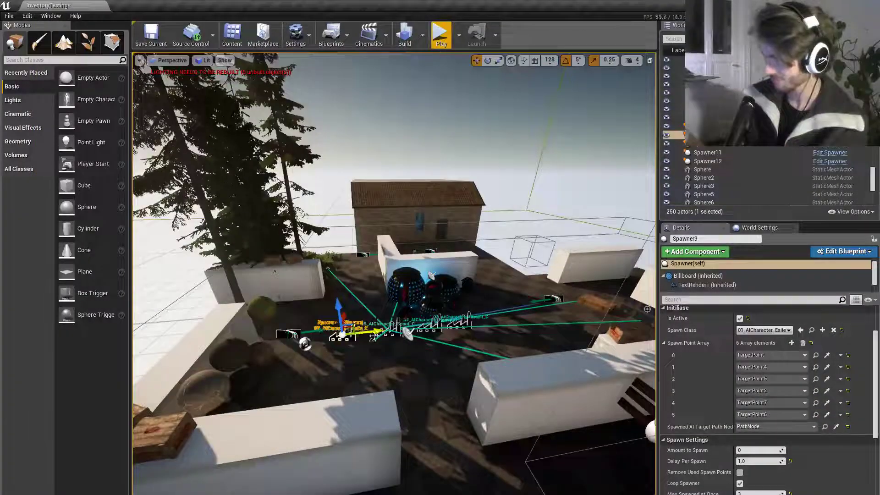
click(739, 319)
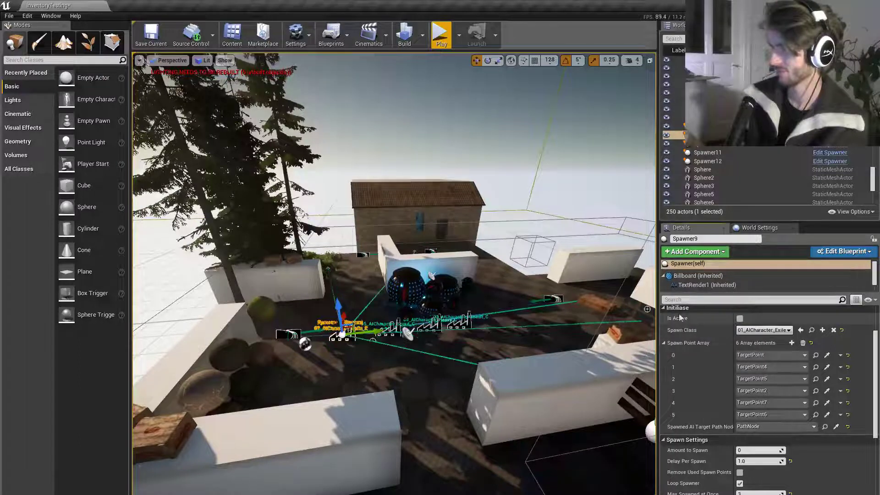
- Check the active setting of the 04_AICharacter_Heavy spawner and activate the 03_AICharacter_Assault spawner
click(430, 325)
click(739, 318)
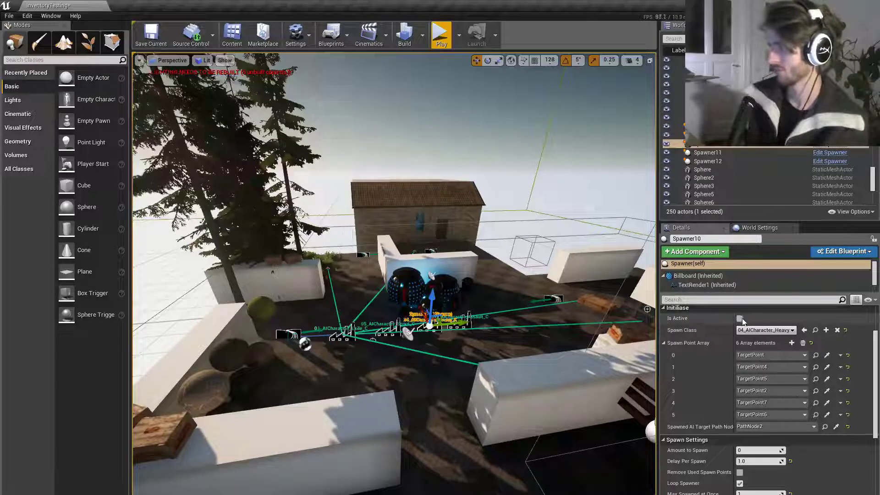
click(460, 324)
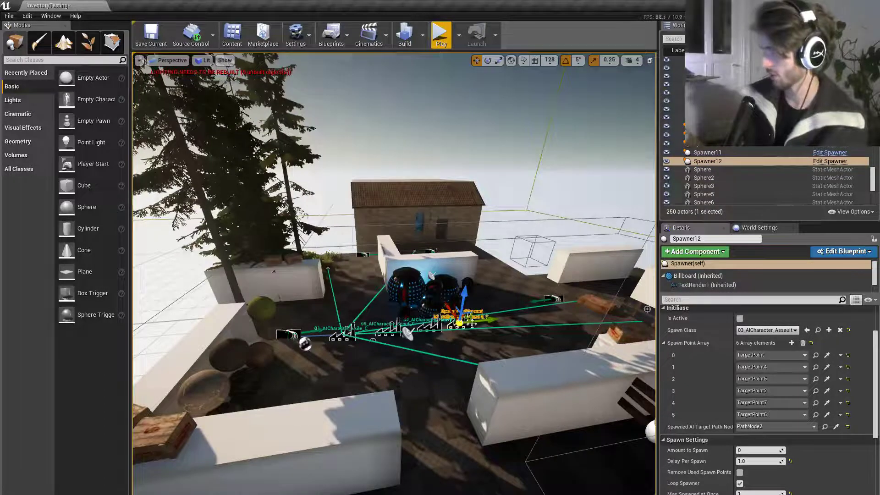
right_drag(504, 320, 621, 380)
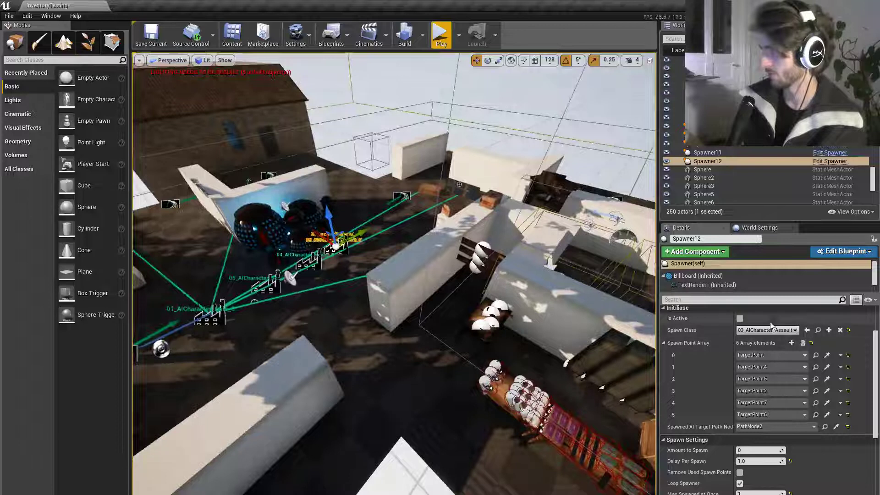
click(740, 318)
- Go through the heavy, scout, exile and assault spawners one by one to check which are active
right_drag(521, 288, 416, 275)
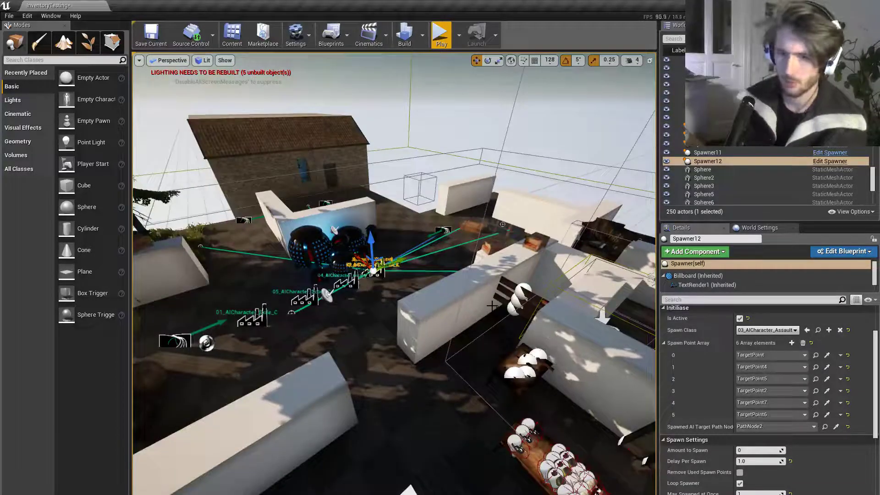
right_drag(479, 227, 614, 229)
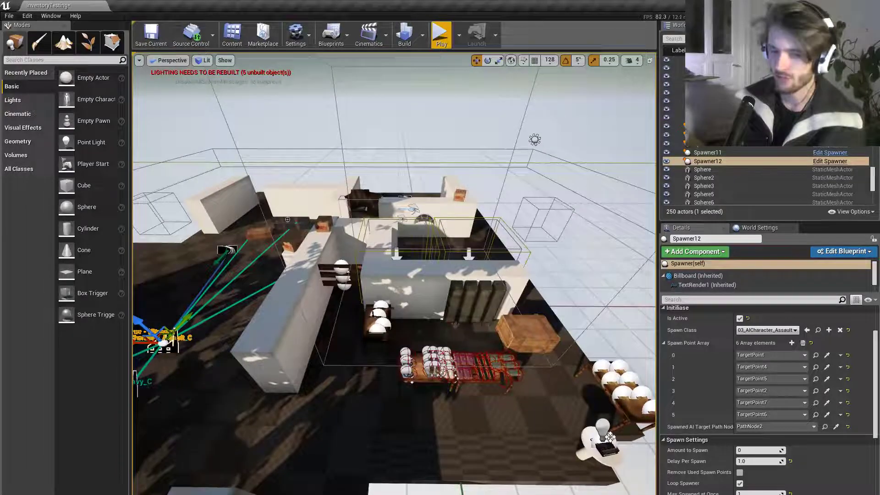
right_drag(394, 275, 311, 328)
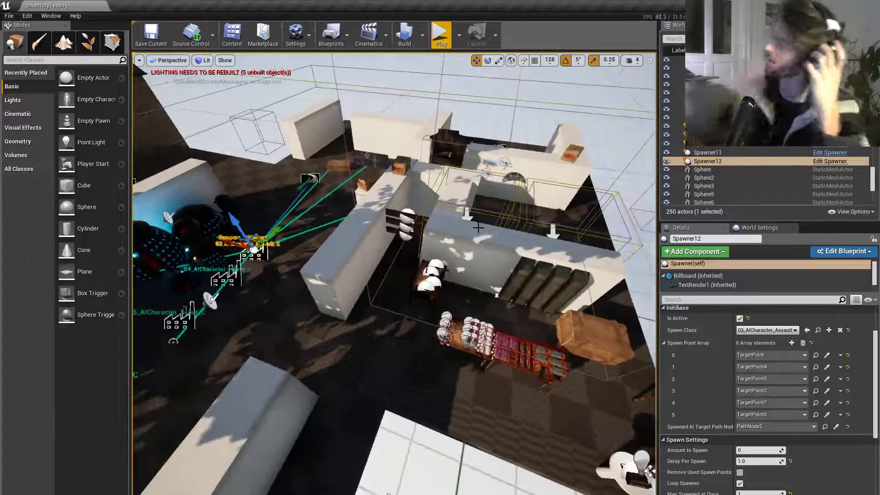
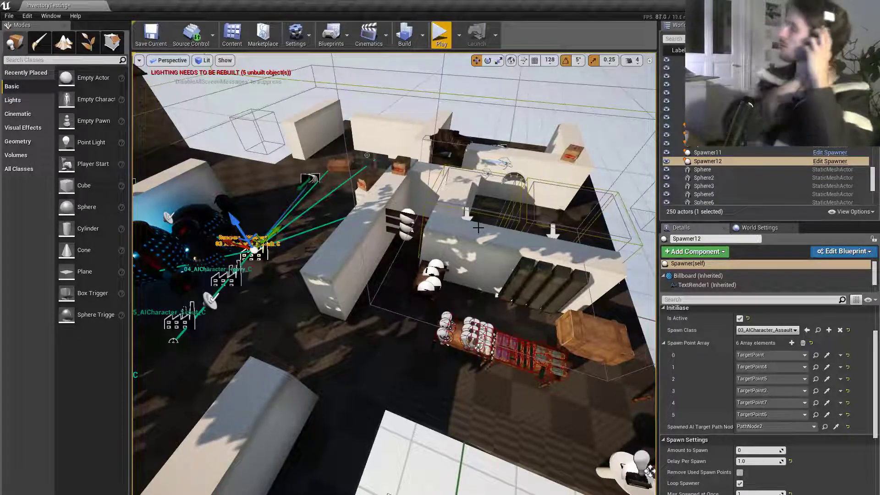
right_drag(580, 260, 447, 211)
click(463, 314)
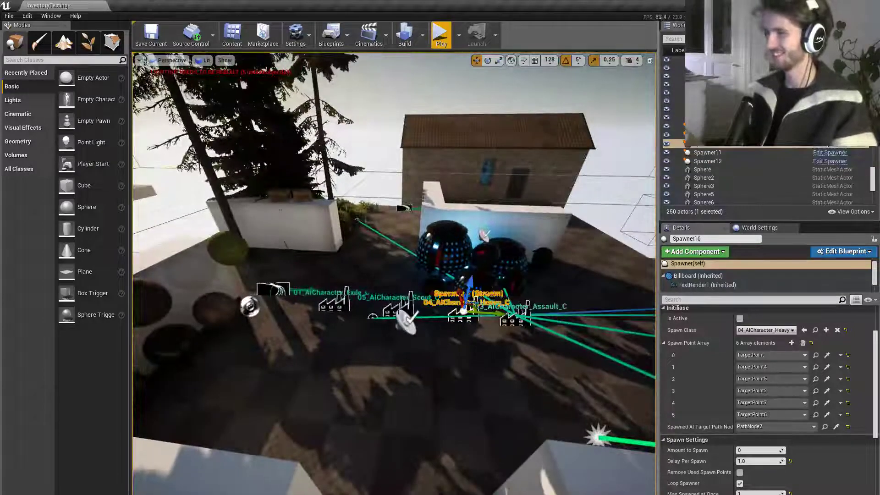
click(395, 309)
click(333, 305)
click(395, 308)
click(463, 313)
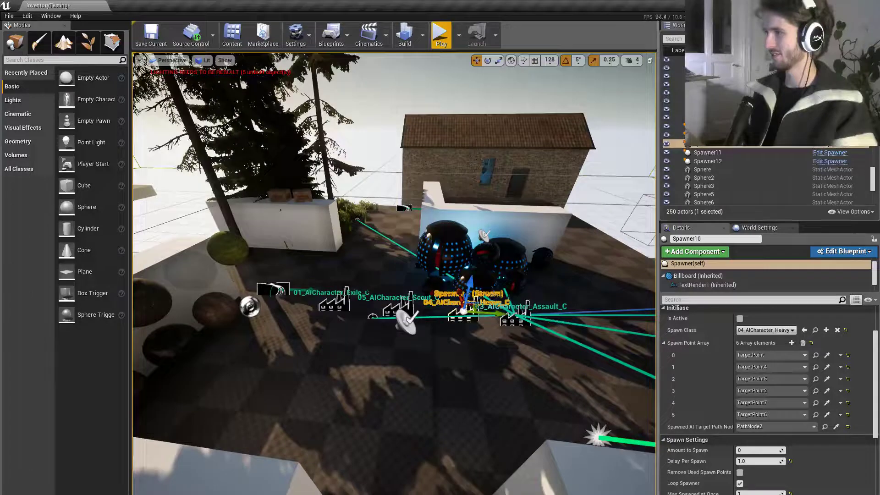
click(514, 315)
right_drag(514, 315, 610, 369)
key(w)
key(s)
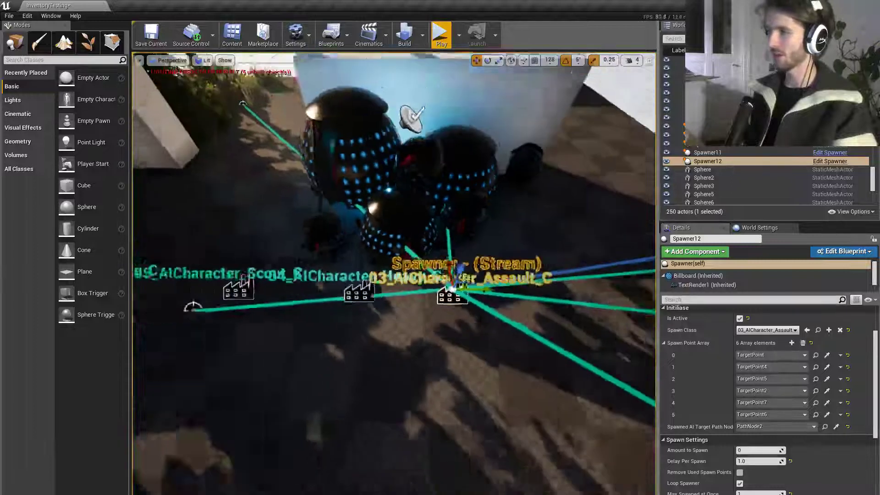
right_drag(476, 335, 473, 332)
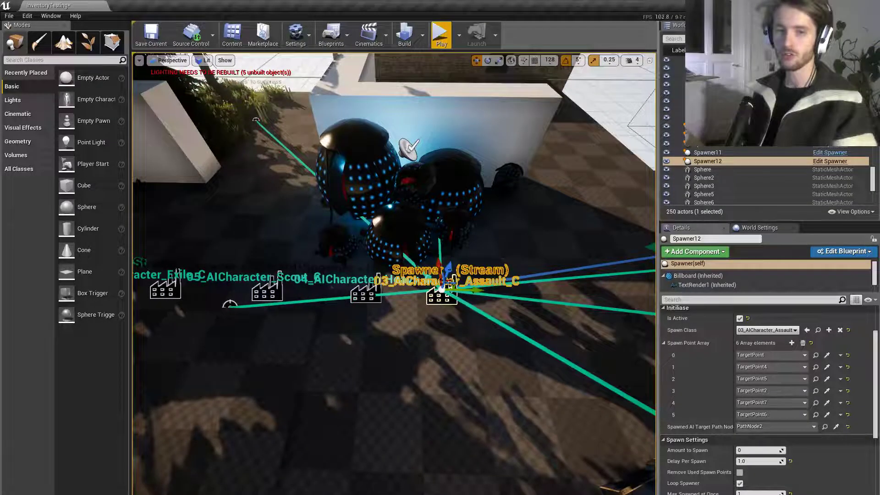
right_drag(473, 333, 463, 327)
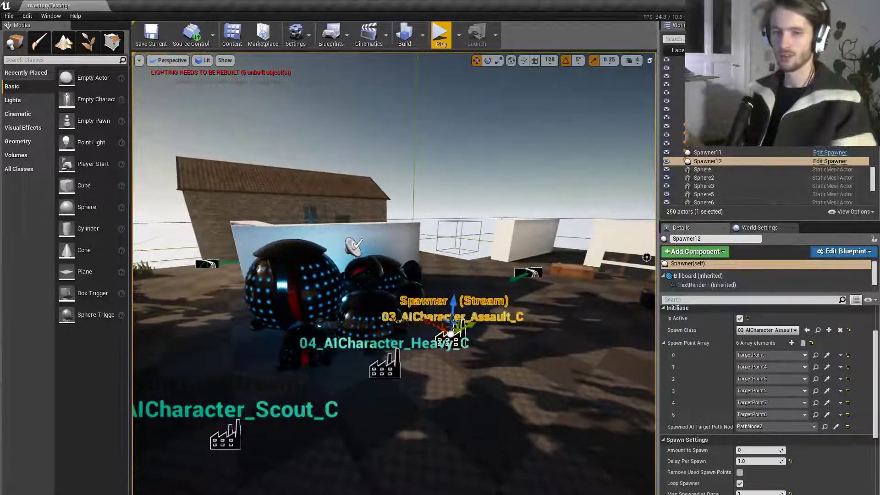
mouse_move(463, 327)
right_down()
mouse_move(444, 330)
mouse_move(463, 329)
right_up()
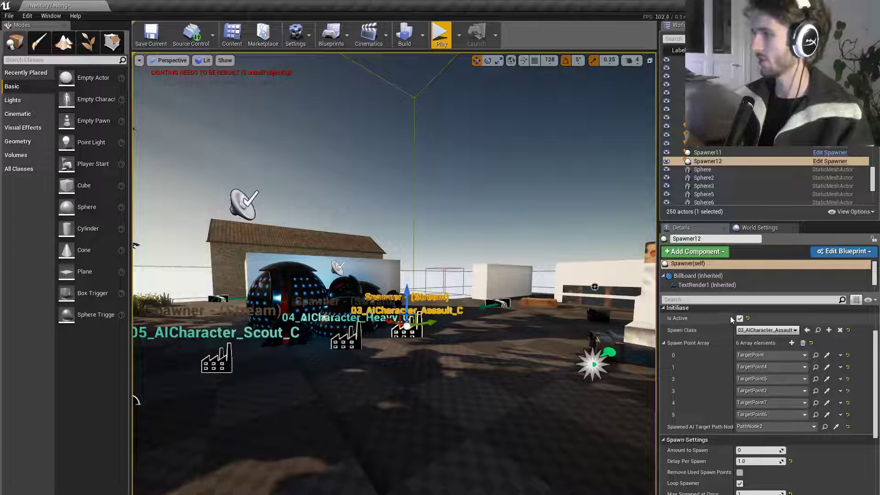
right_drag(524, 311, 524, 312)
- Start a fullscreen play test and run along the tables to collect the weapons and ammunition
click(441, 35)
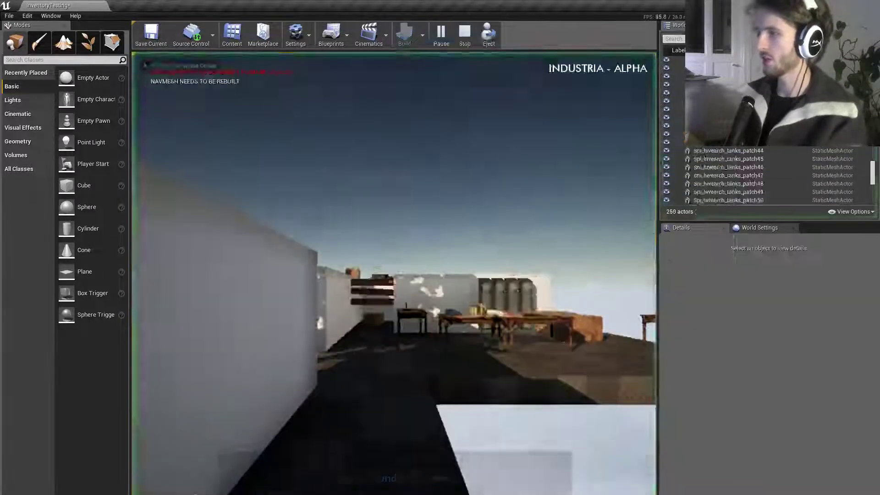
key(F11)
key(w)
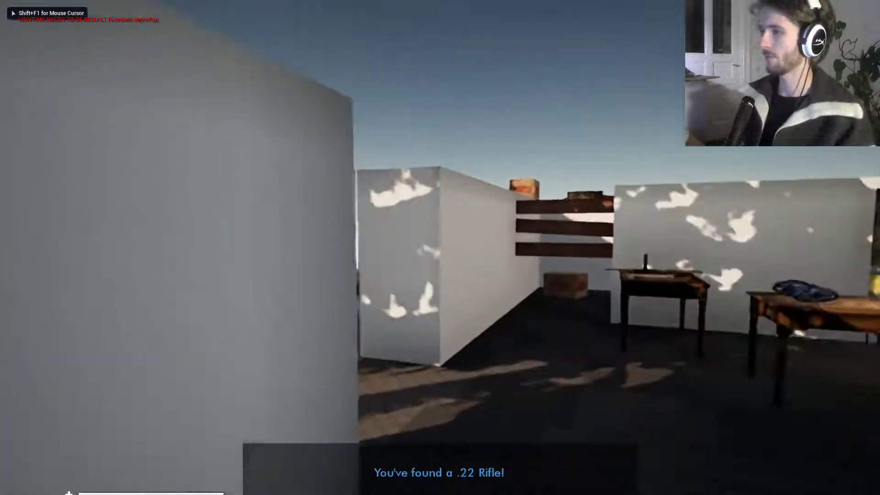
key(w)
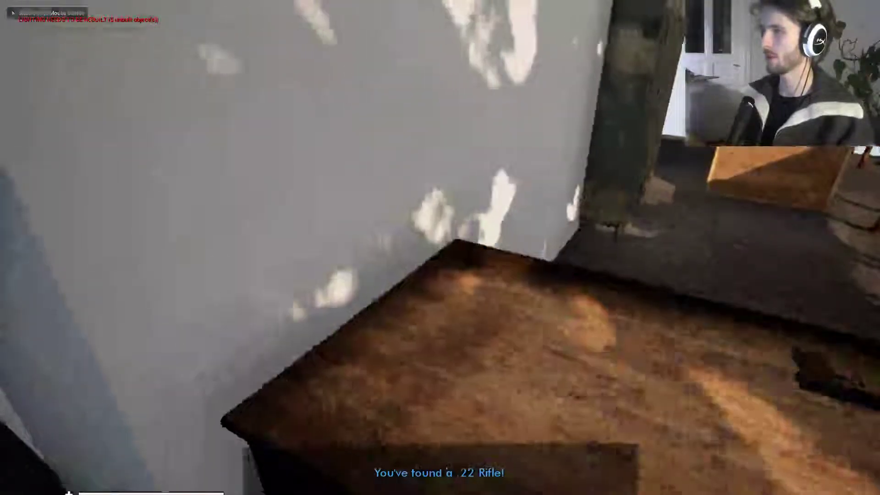
key(w)
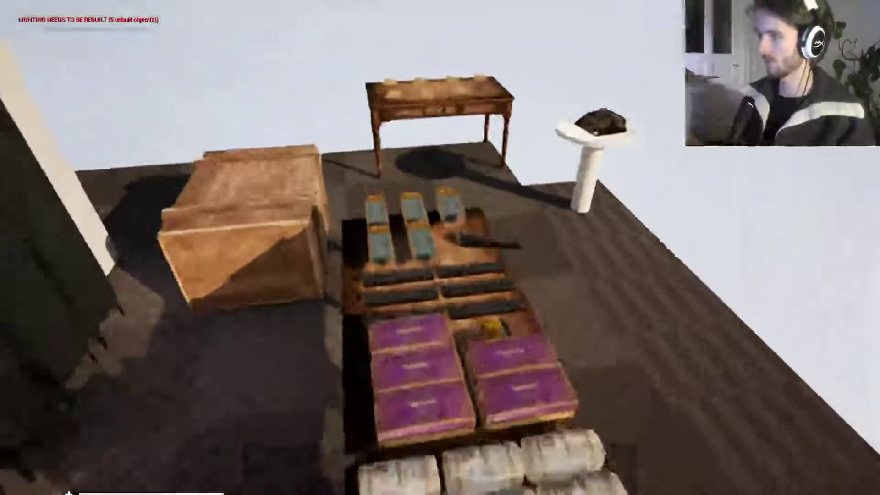
key(w)
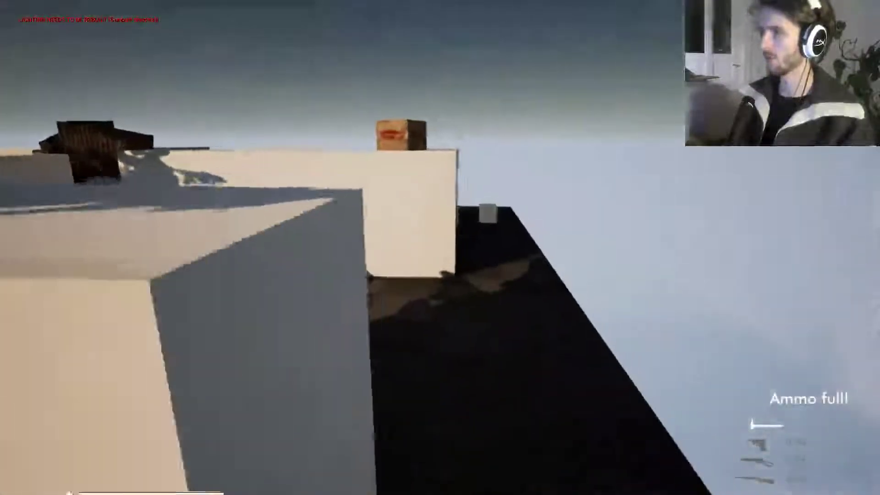
- Run through the passage between the white walls and into the yard with the glowing dark spheres
key(w)
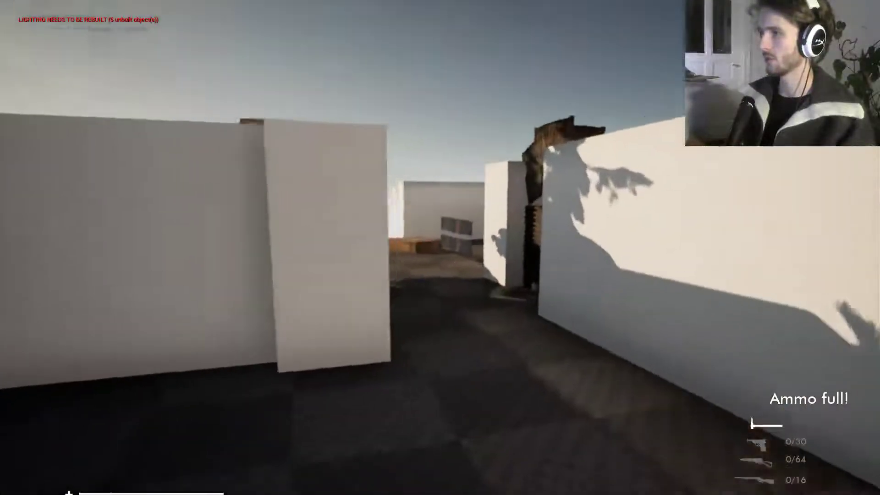
key(w)
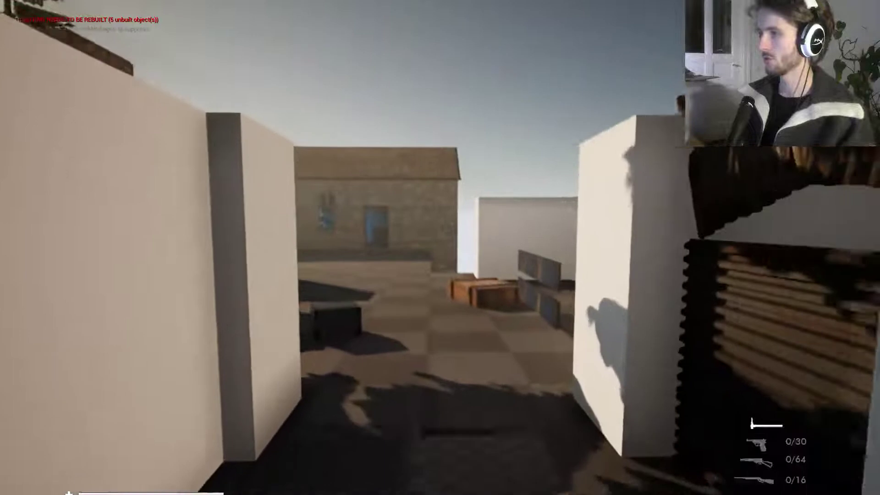
key(w)
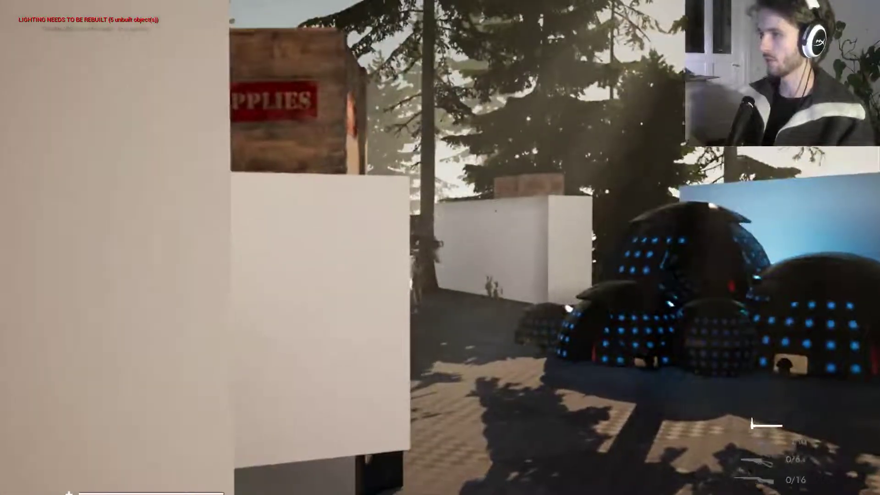
- Peek out from behind the white walls to spot the robot, and move into the open beside the small crate
key(d)
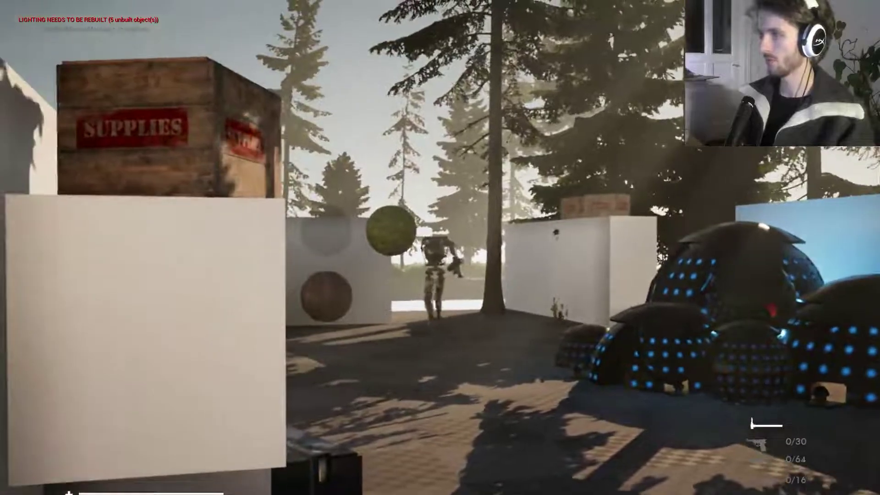
key(a)
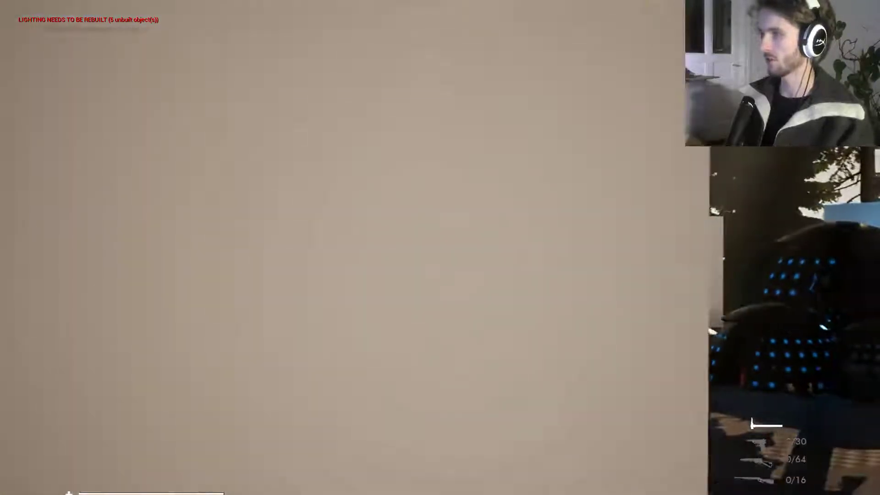
key(s)
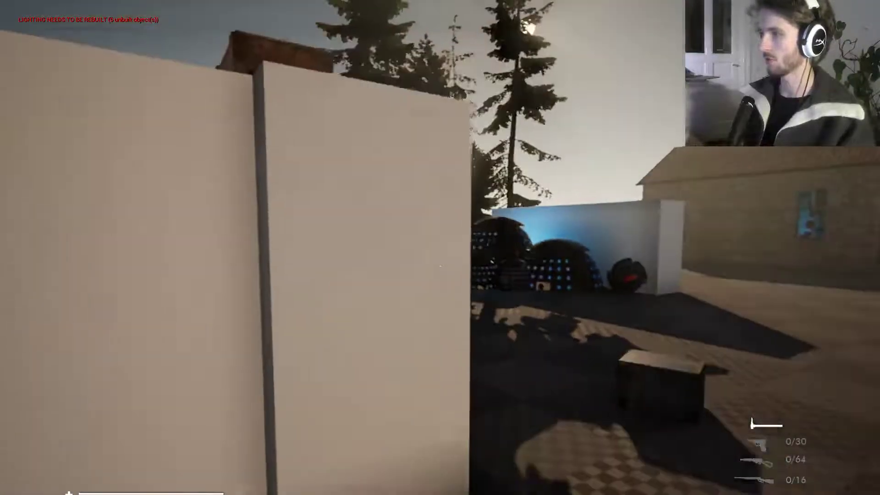
key(d)
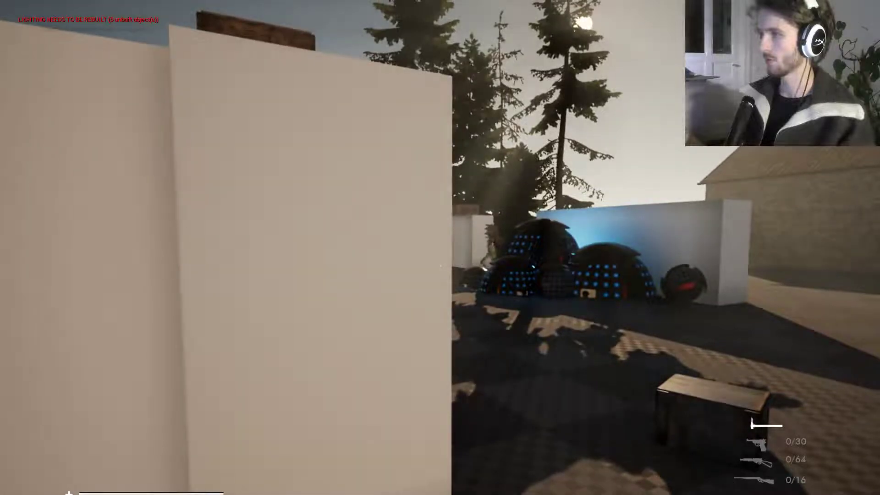
key(d)
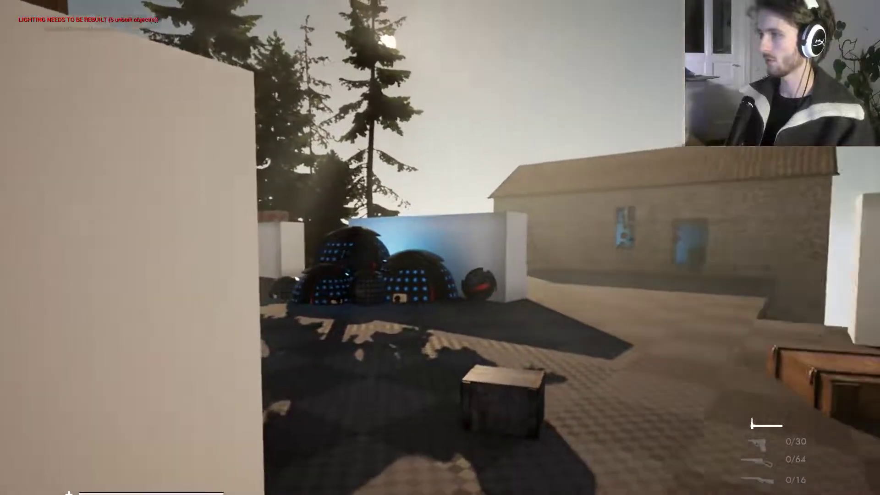
key(d)
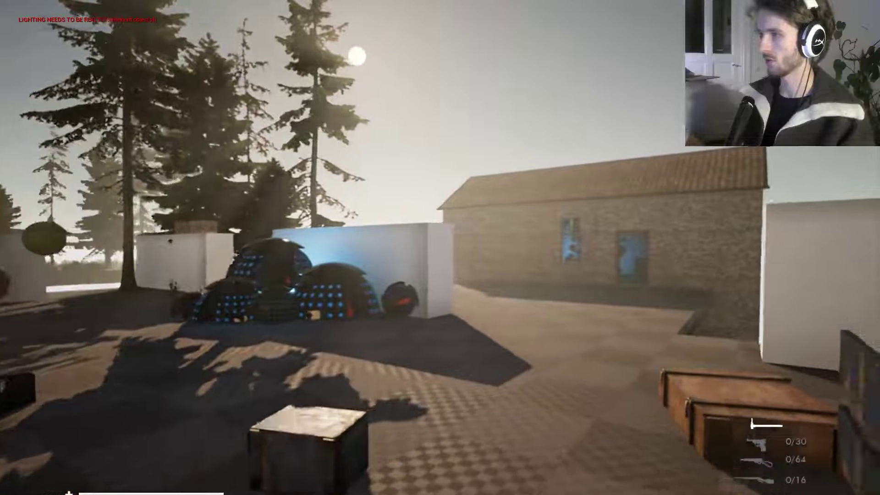
- Run across the yard past the dark spheres to the gap between the far white wall and the brick house
key(d)
key(w)
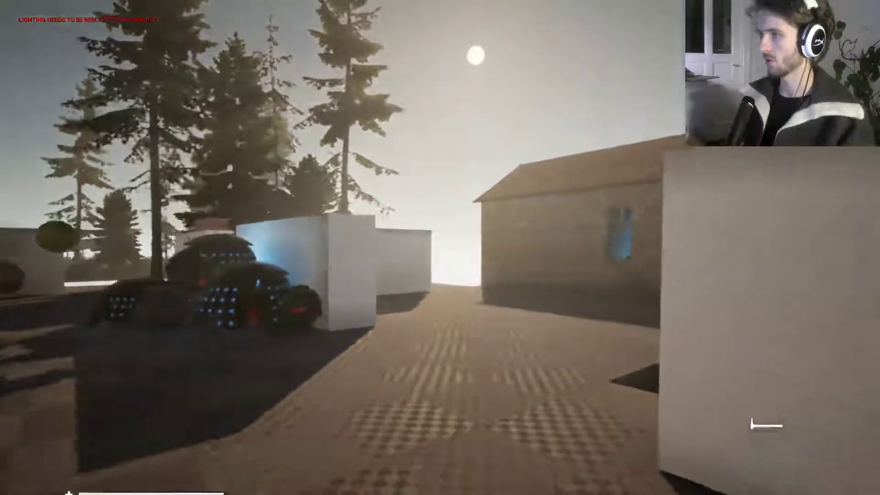
key(w)
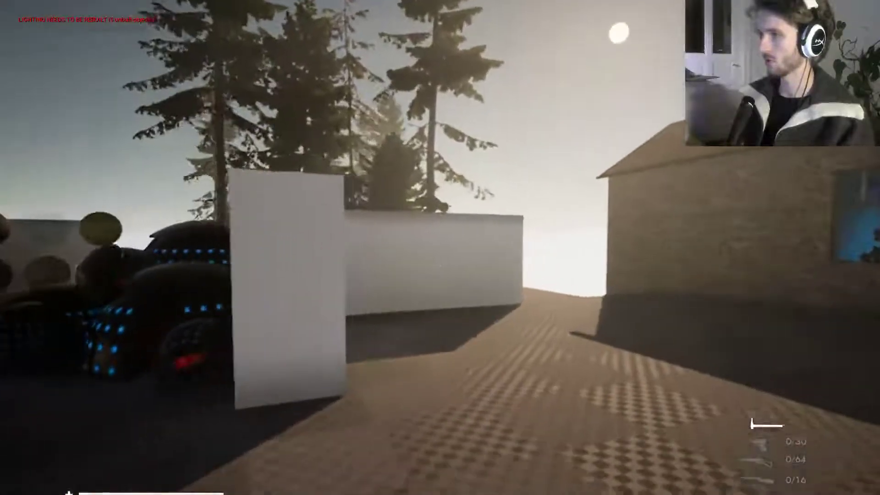
key(w)
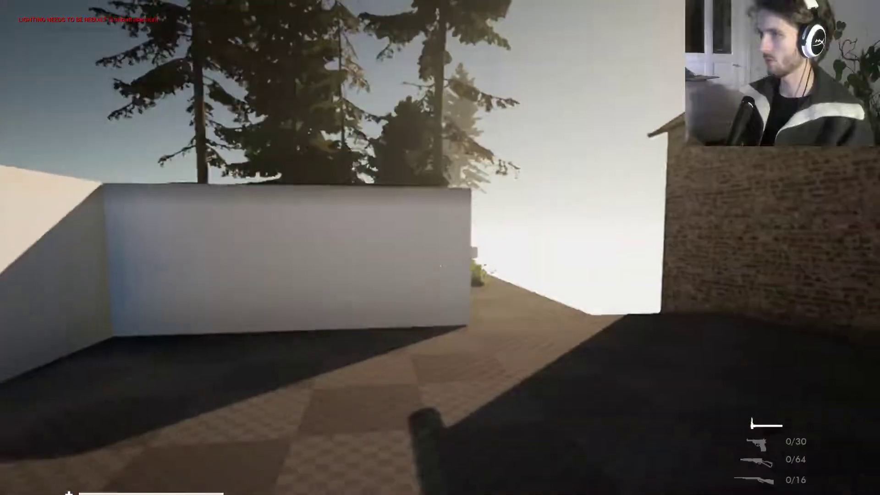
key(w)
key(d)
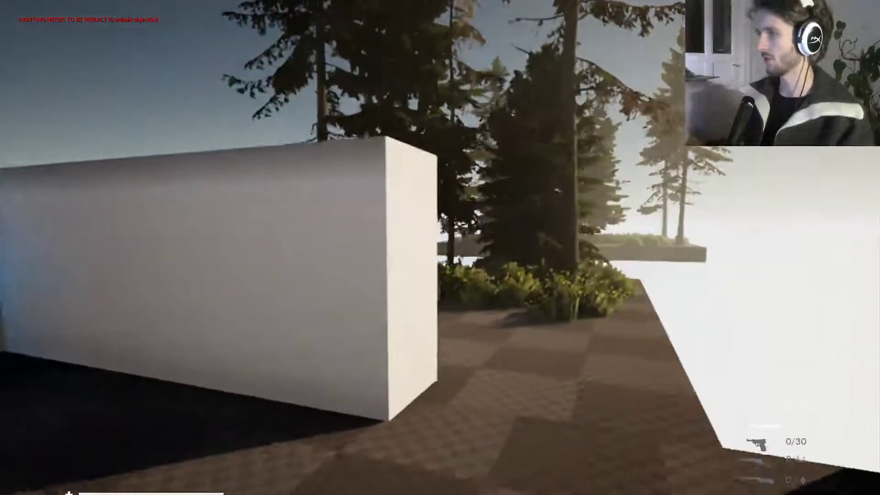
- Peek around the end of the wall at the robot, fall back behind it and ready the pistol
key(w)
key(d)
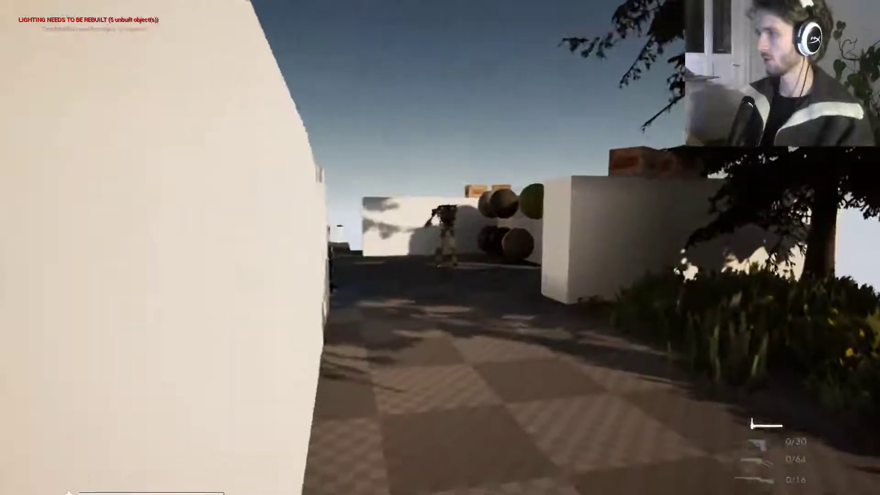
key(a)
key(a)
key(s)
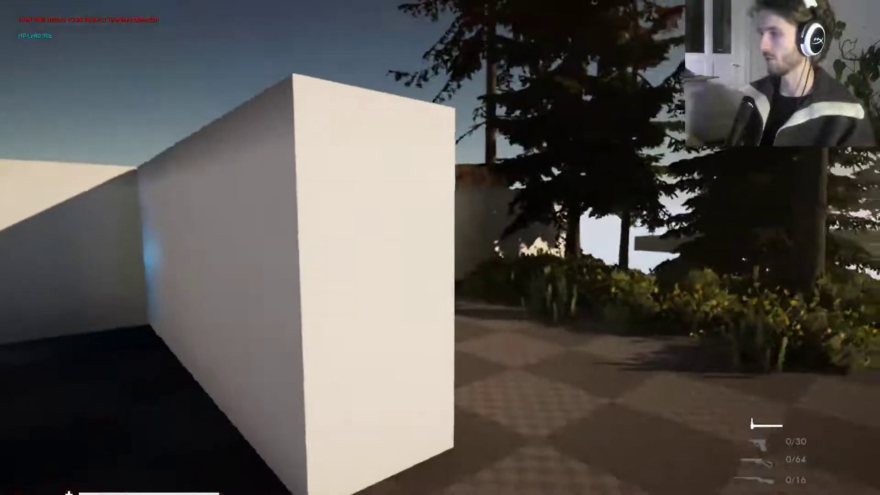
key(s)
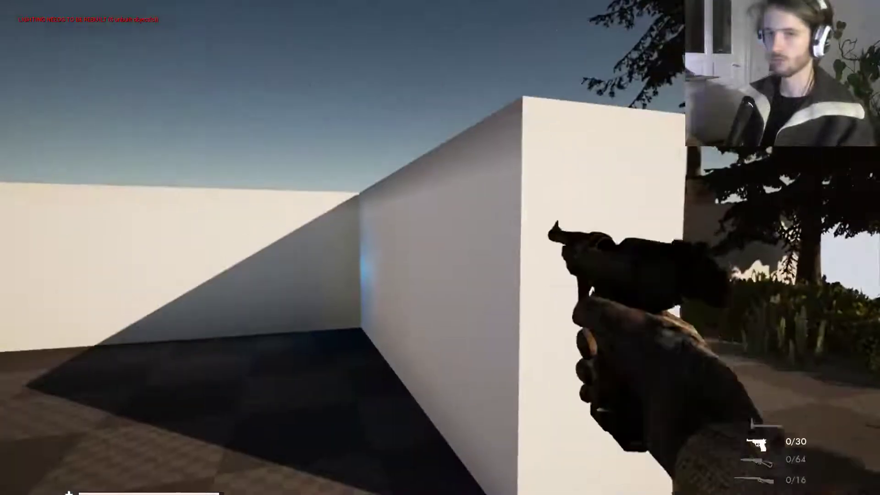
key(s)
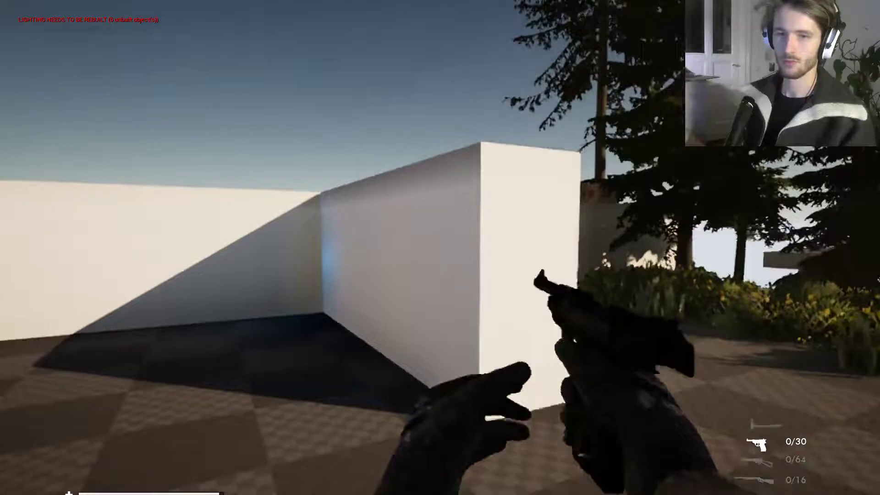
- Step out past the wall end with the loaded pistol to draw the robot's fire, and retreat to cover
key(w)
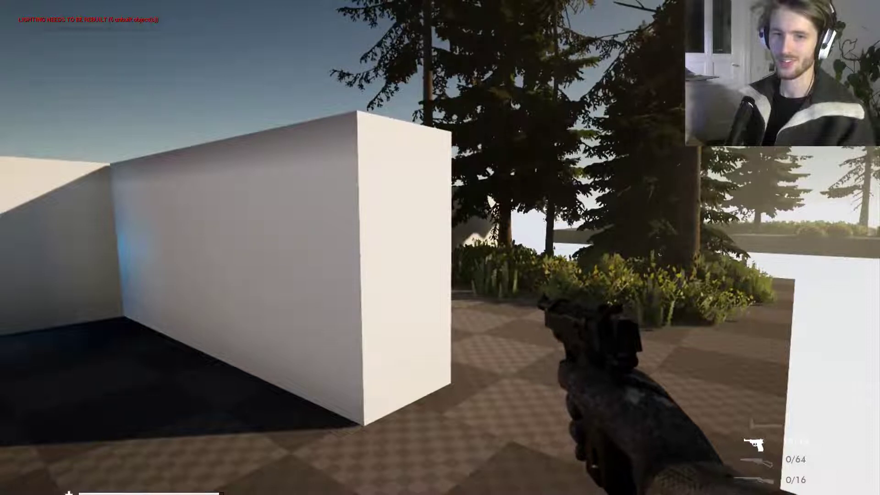
key(w)
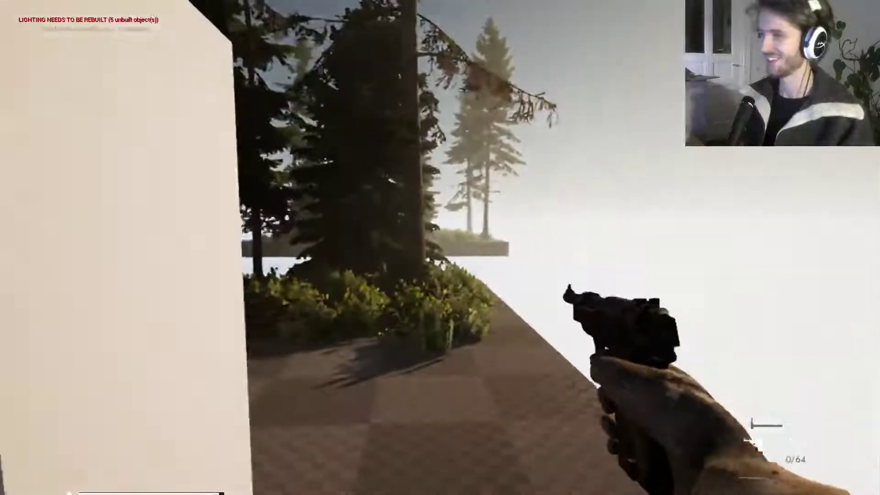
key(d)
key(a)
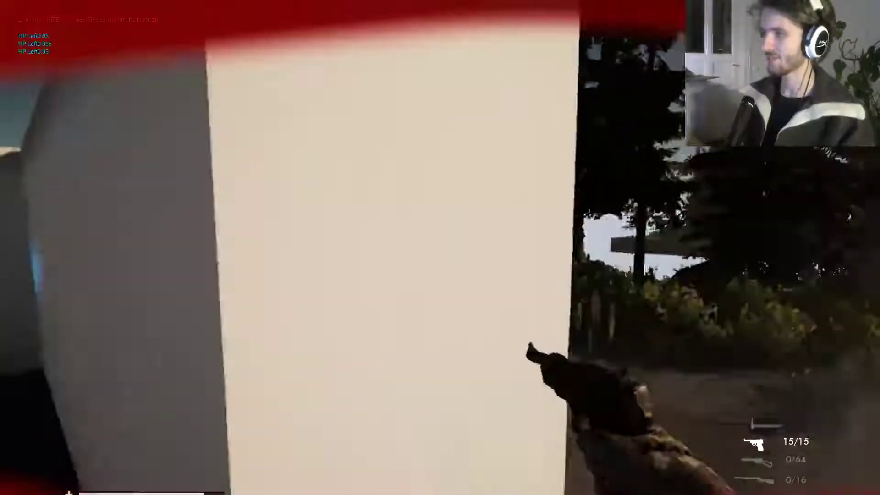
key(s)
key(d)
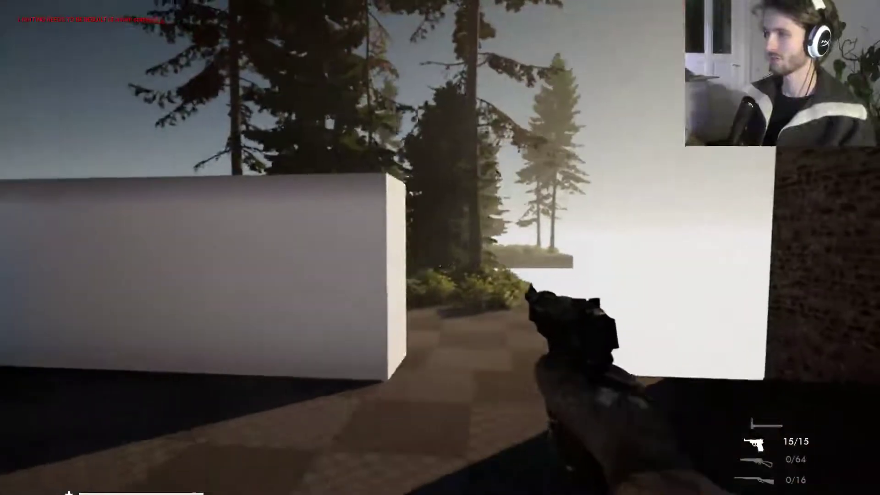
- Fire two pistol shots at the robot approaching around the wall end, and retreat around the wall
key(w)
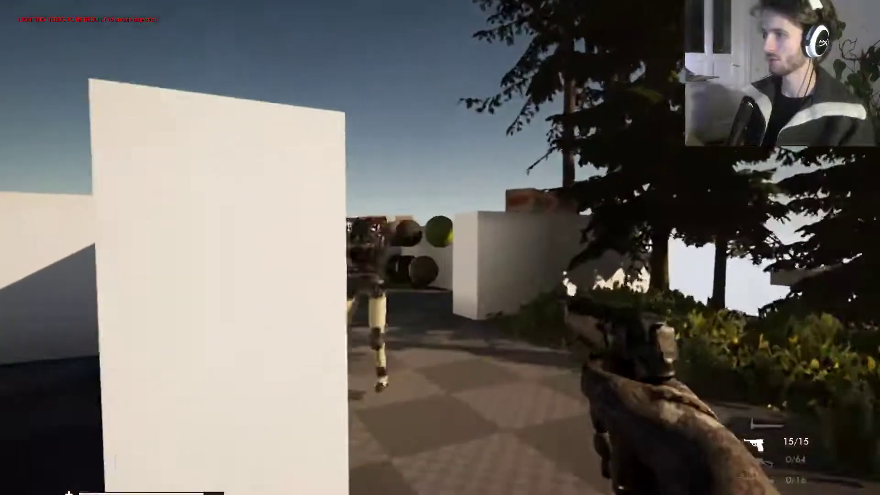
click(440, 248)
click(440, 247)
key(a)
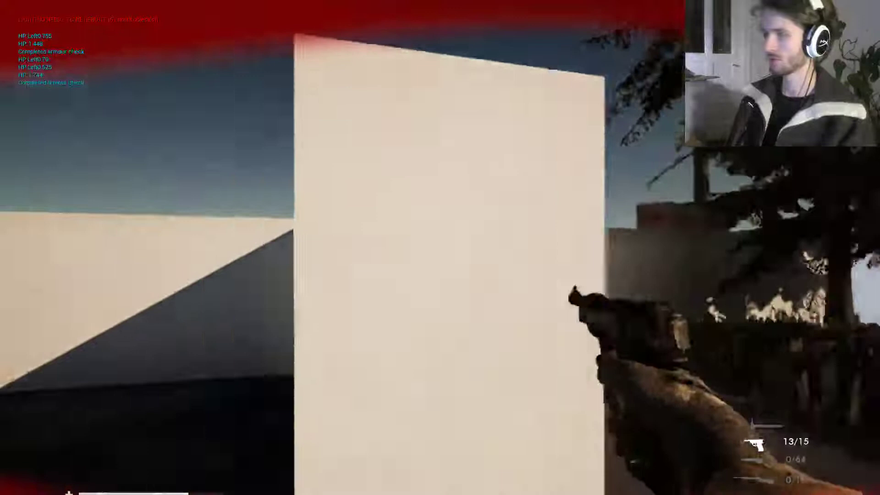
key(w)
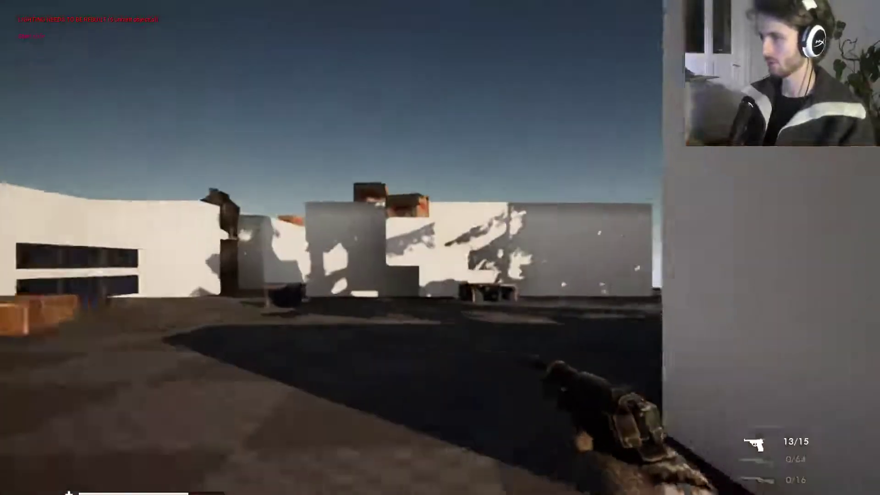
key(s)
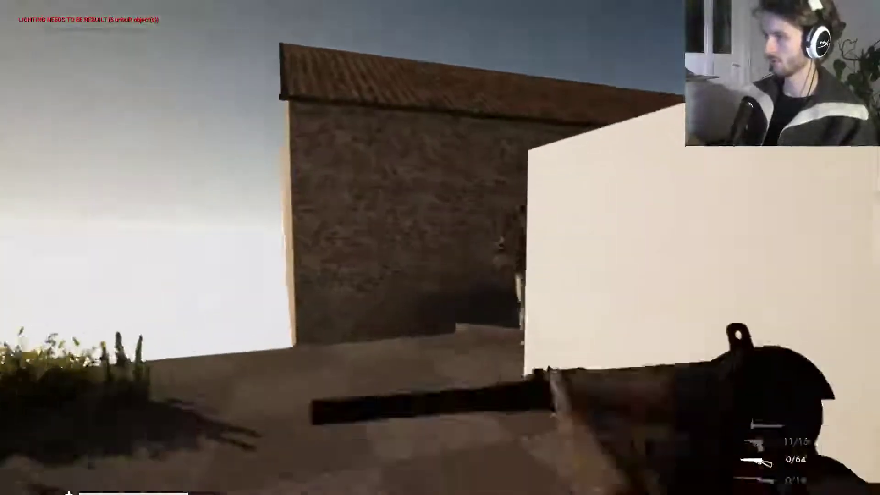
- Switch back to the pistol and shoot repeatedly at the robot near the brick house while backing away along the wall
key(2)
click(440, 248)
click(440, 248)
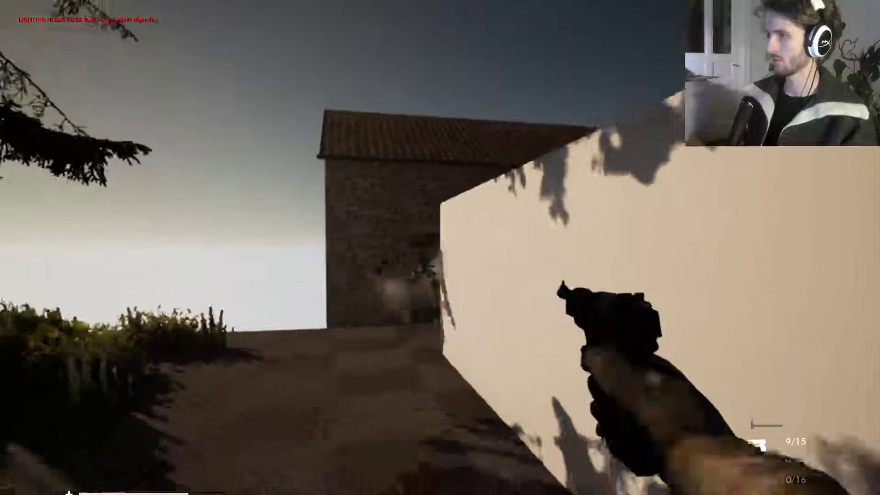
key(s)
click(440, 248)
click(440, 248)
click(440, 247)
click(440, 247)
click(440, 247)
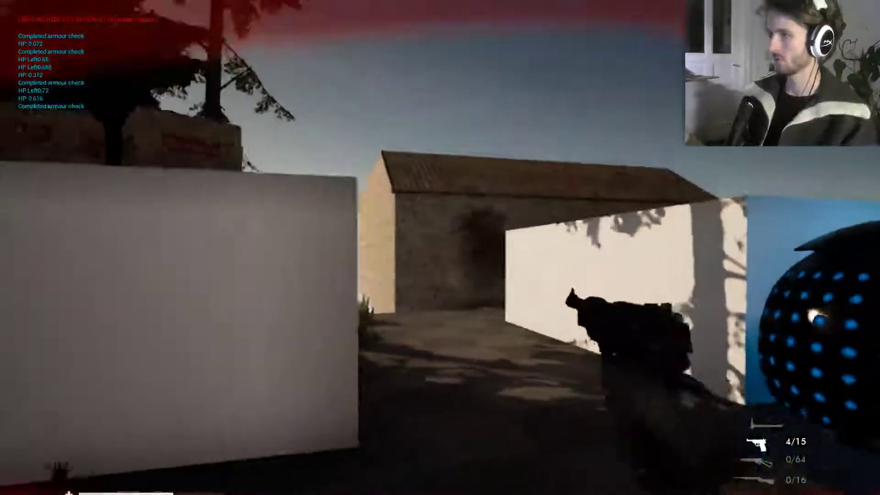
- Escape behind the white walls while reloading the pistol, and switch to the rifle and load it
key(a)
key(r)
key(w)
key(c)
key(c)
key(w)
key(space)
key(w)
key(3)
key(r)
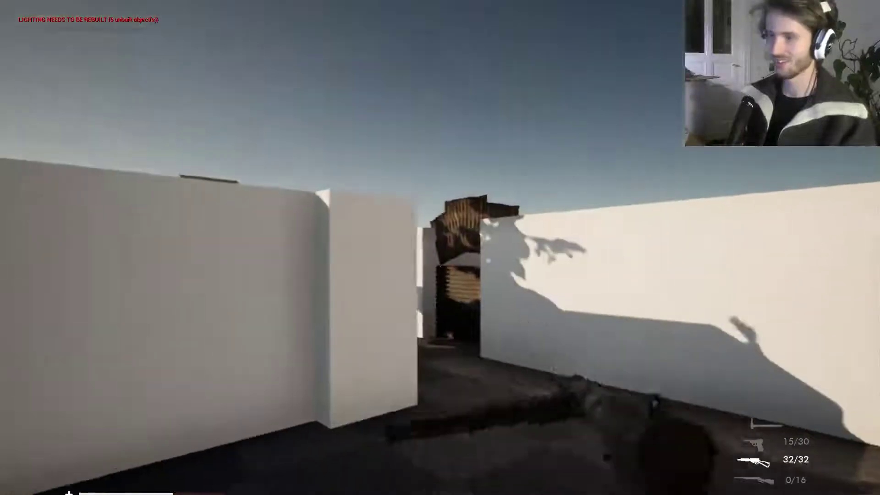
- Slide out from behind the wall into the yard and shoot the robot with the rifle
key(w)
key(c)
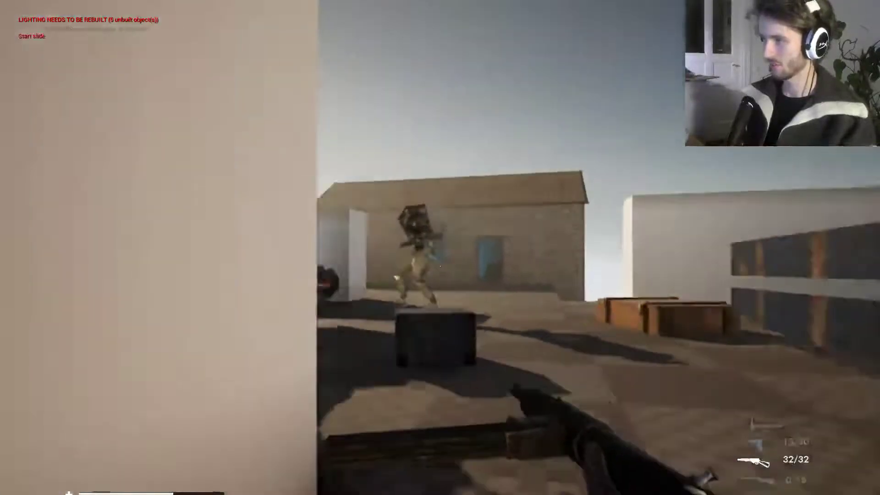
key(w)
click(440, 266)
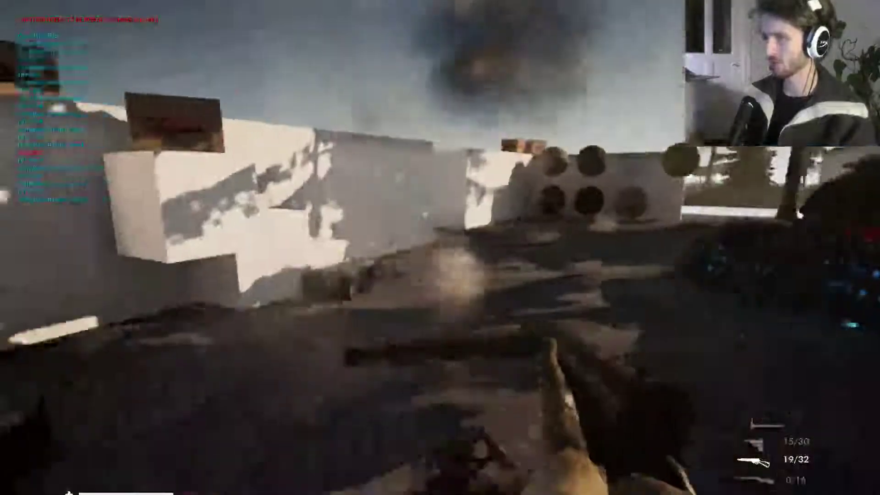
- Run through the yard along the dark spheres under enemy fire and reload the rifle
key(w)
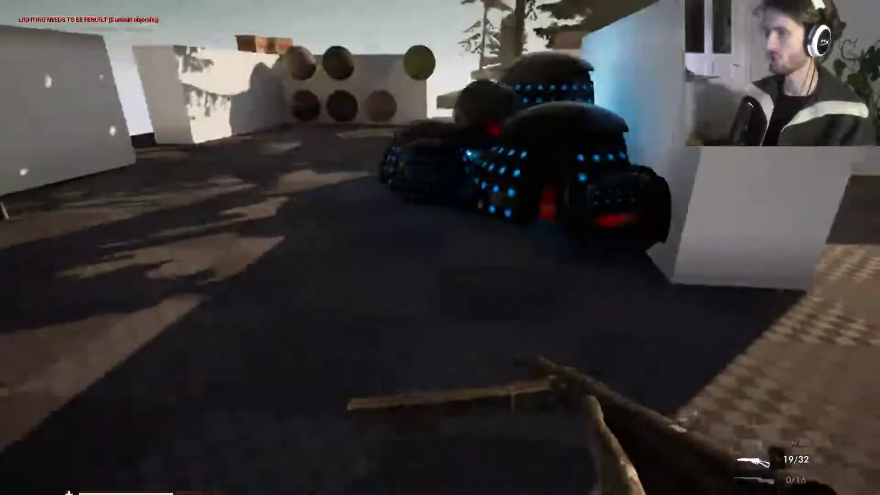
key(w)
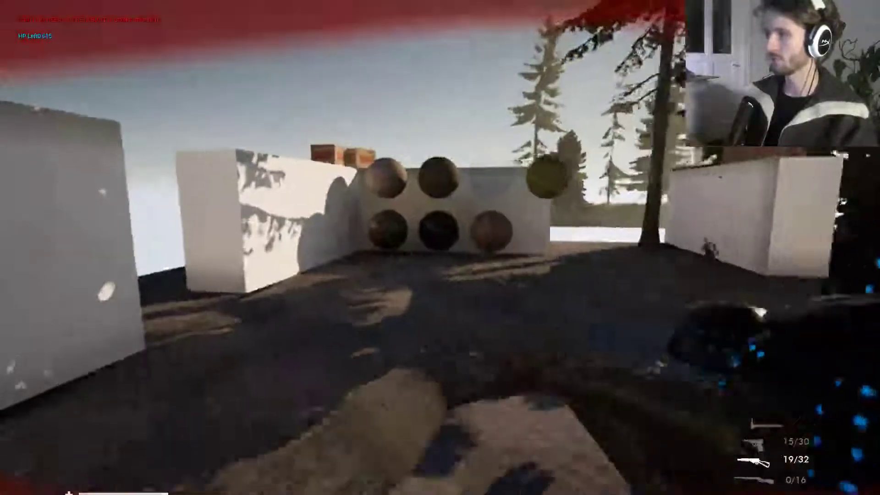
key(w)
key(r)
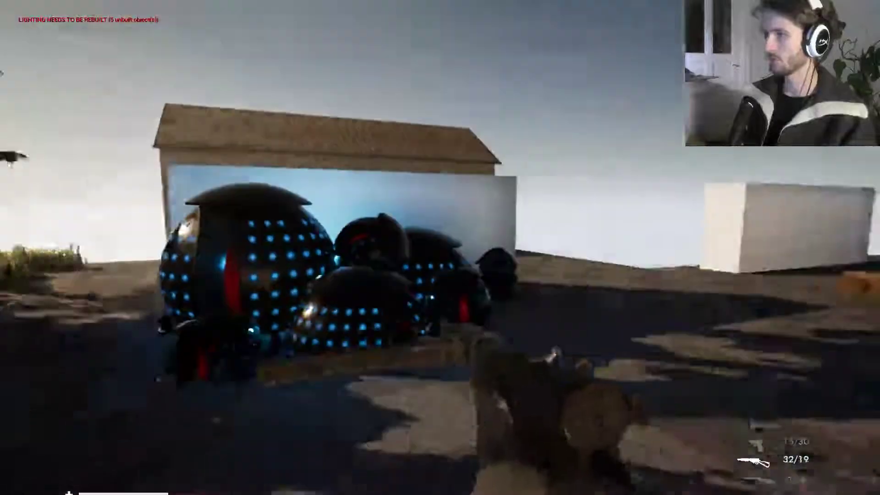
- Use the dark spheres as cover with the rifle ready, and move on toward the passages between the white walls
key(w)
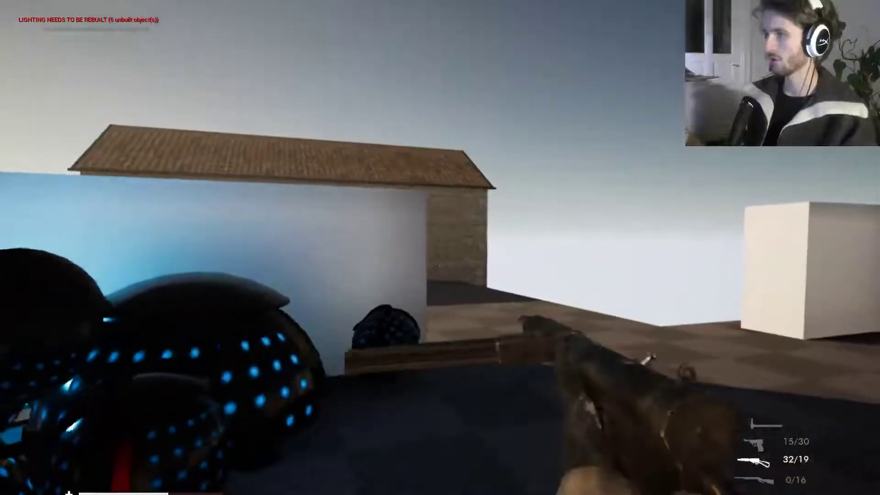
key(a)
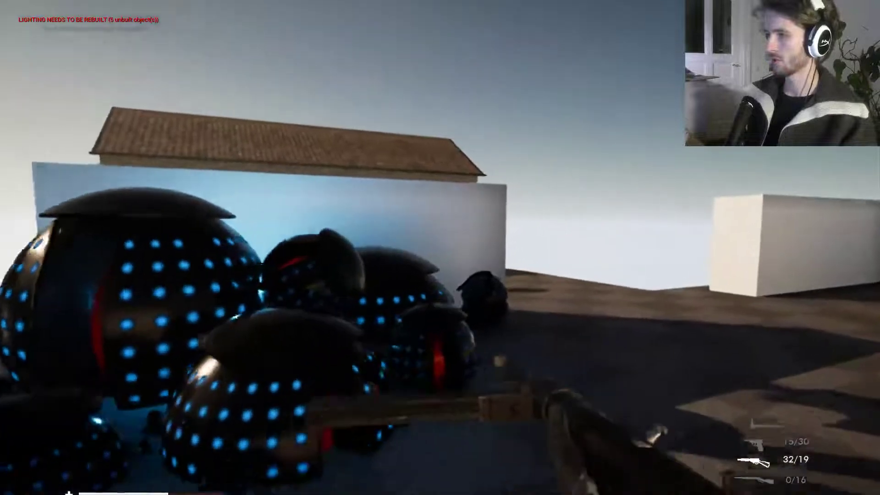
key(a)
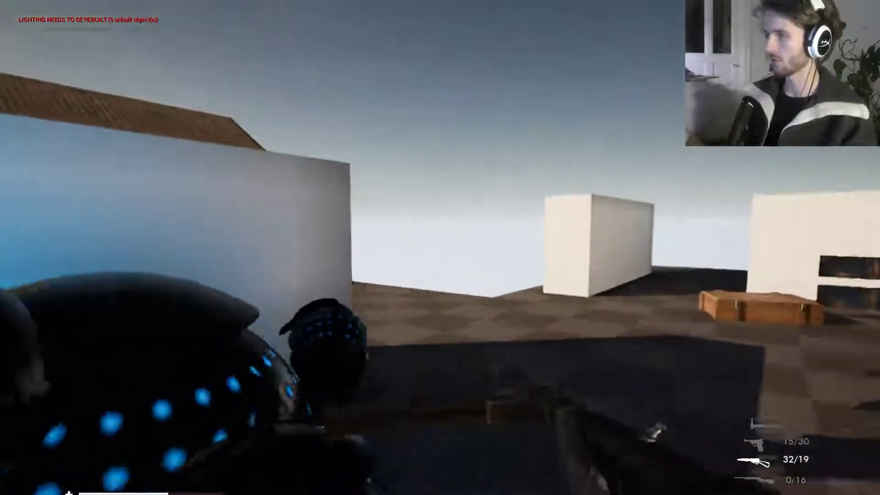
key(d)
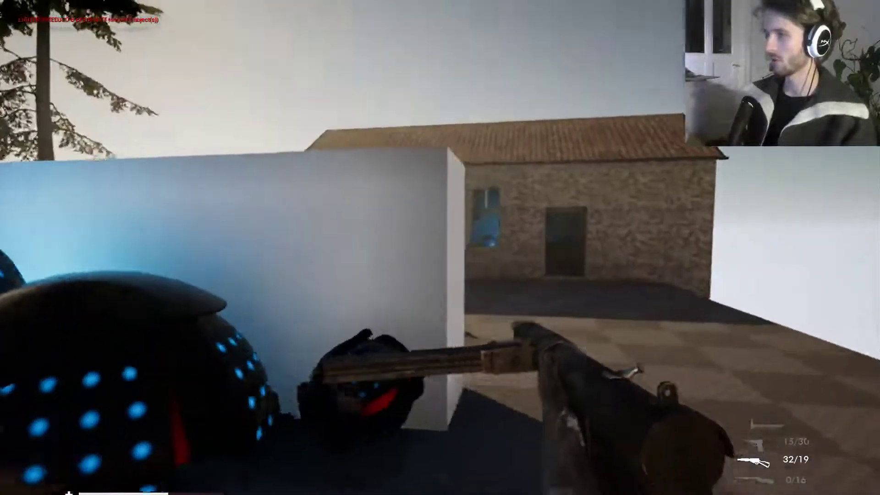
key(w)
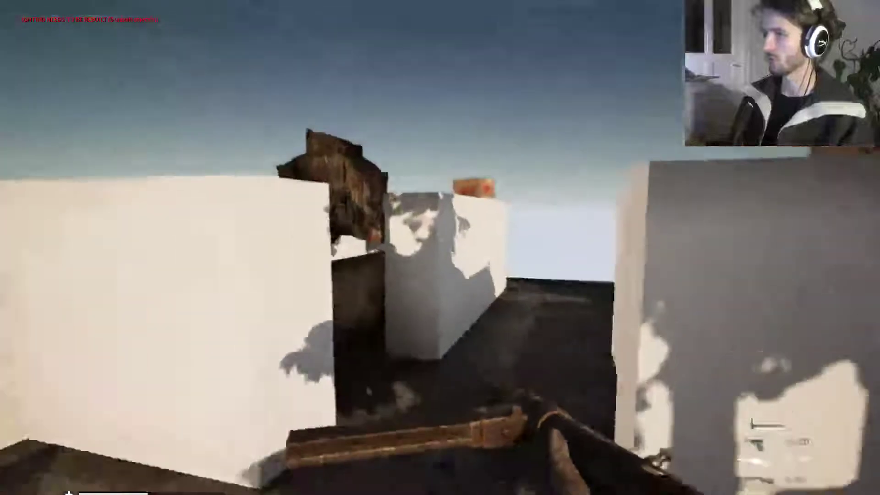
- Cross the yard past the dark spheres and shoot the robot at the white wall corner with the rifle while backing away
key(a)
key(d)
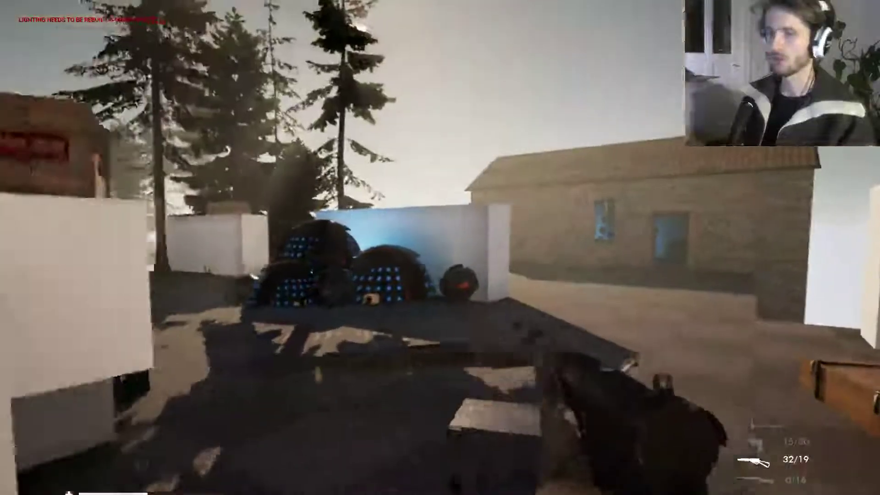
key(w)
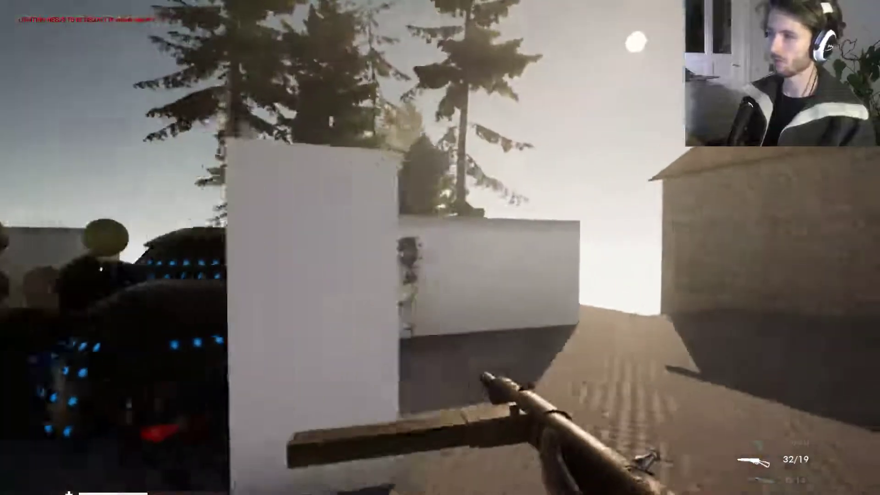
scroll(440, 248, down, 1)
click(440, 248)
key(s)
key(d)
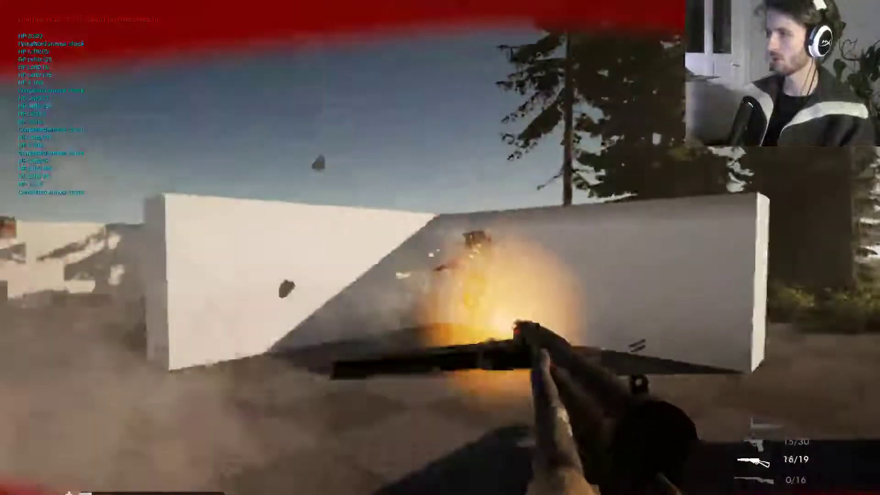
click(440, 247)
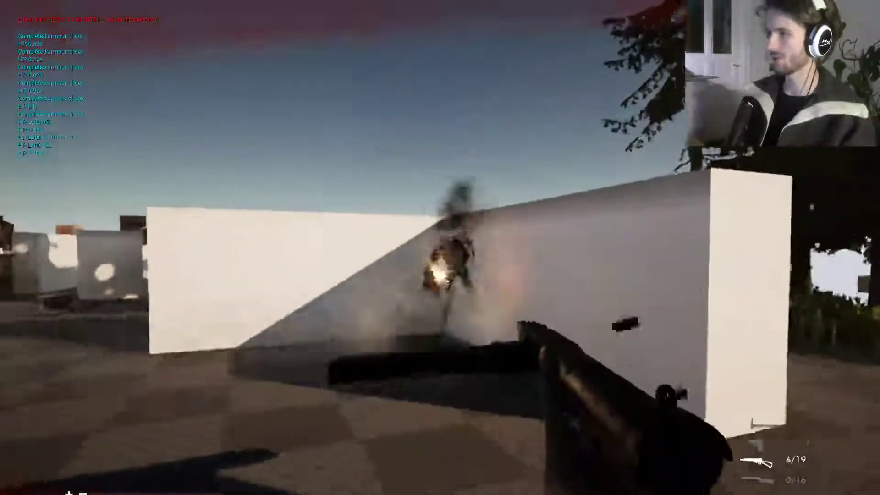
- Reload the rifle while moving along the white wall, and fire at the robot from cover beside the dark sphere
key(w)
key(r)
key(d)
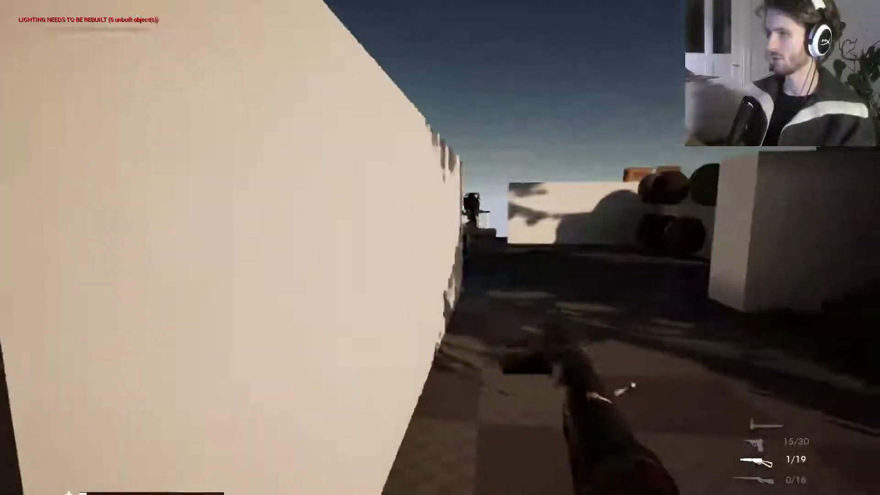
key(a)
key(a)
key(d)
key(w)
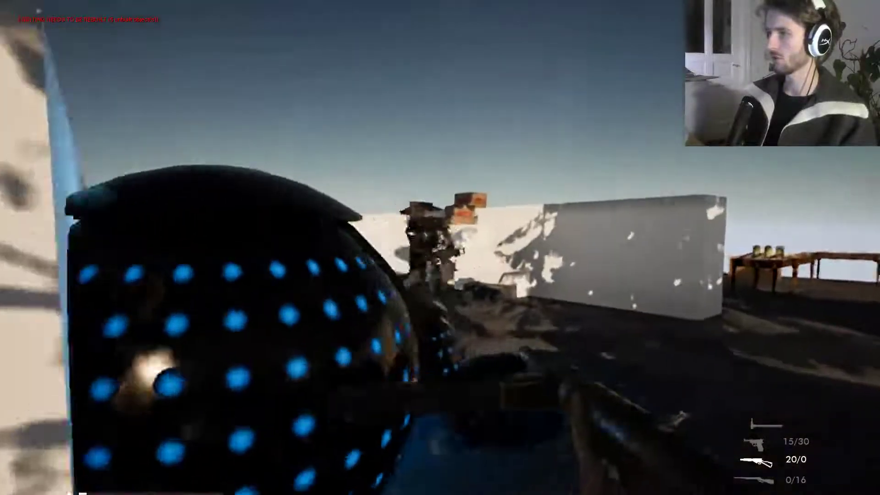
click(440, 248)
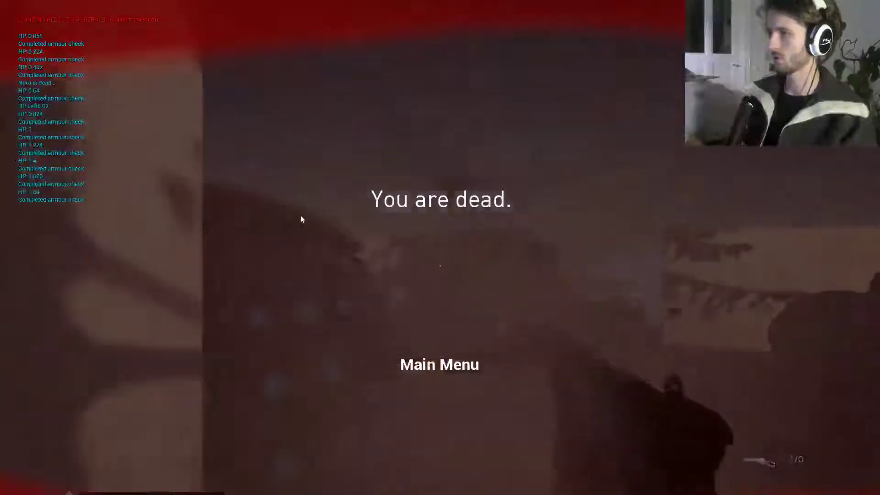
- End the play session and bring back the regular editor layout around the level view
key(Escape)
key(s)
right_drag(331, 220, 348, 286)
key(F11)
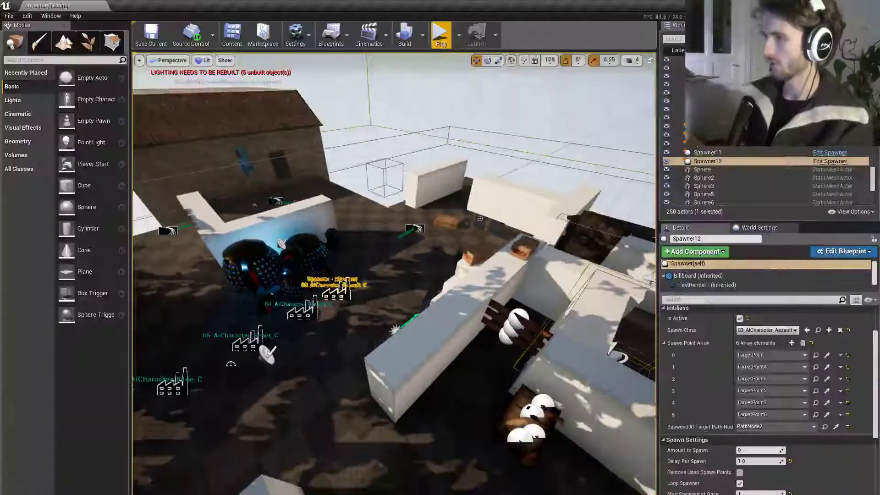
- Select the assault character spawner beside the dark spheres and show its spawn settings
click(380, 268)
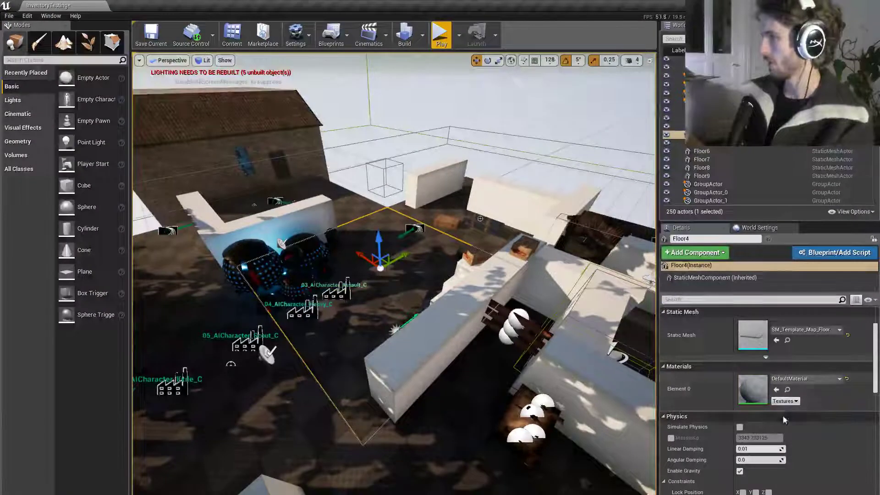
click(336, 293)
scroll(757, 472, down, 4)
right_drag(504, 321, 476, 343)
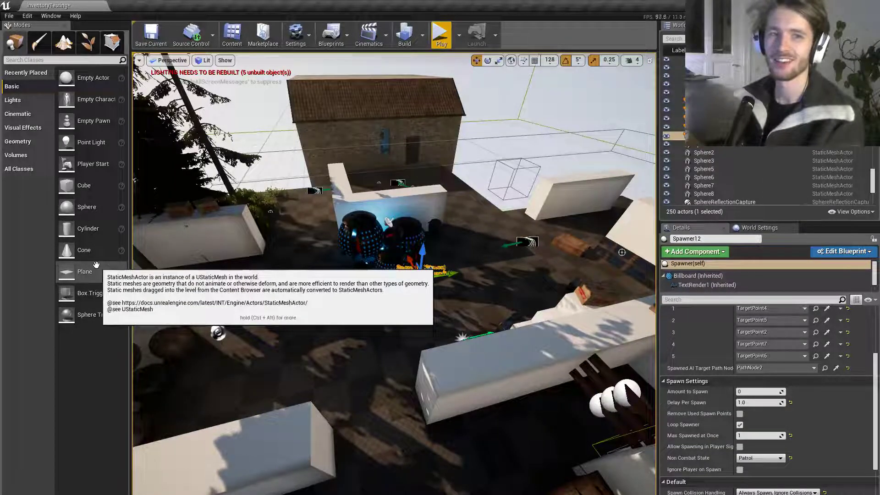
right_drag(394, 273, 619, 274)
right_drag(394, 274, 377, 358)
right_drag(413, 302, 408, 313)
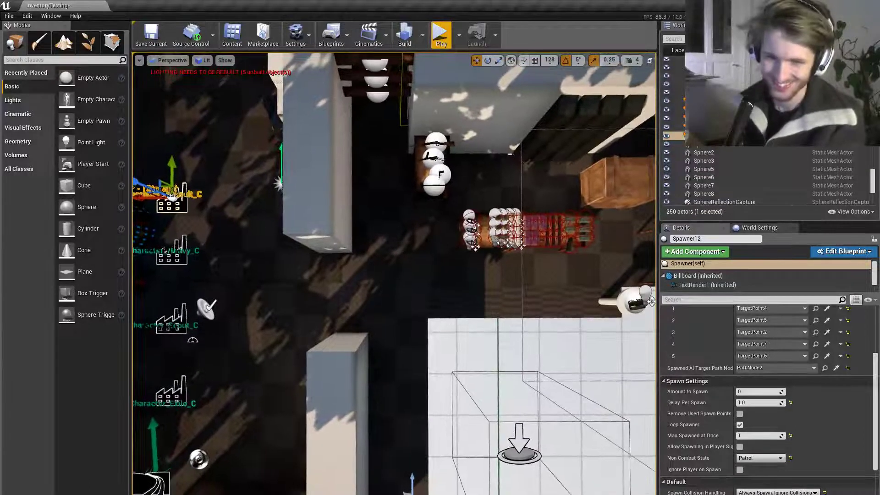
right_drag(395, 274, 275, 193)
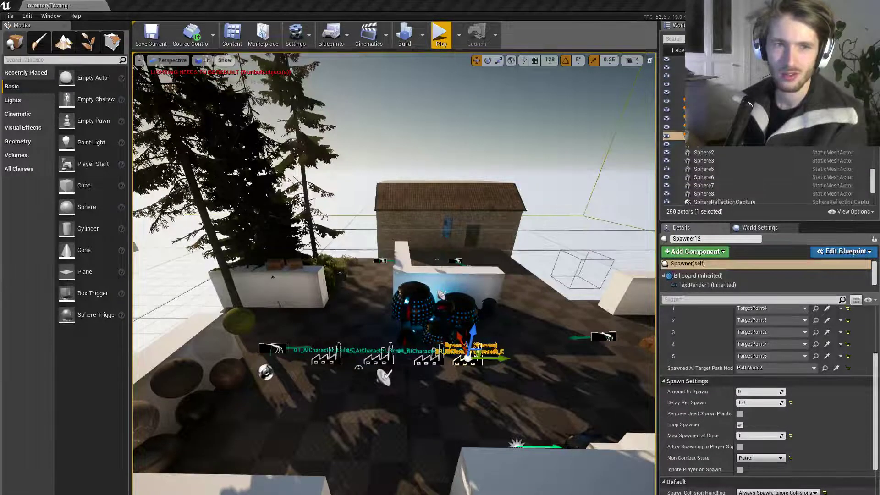
- Switch to the 03_AICharacter_Assault blueprint and look through its attack tick, viewport, reset attack and melee graphs
key(alt+Tab)
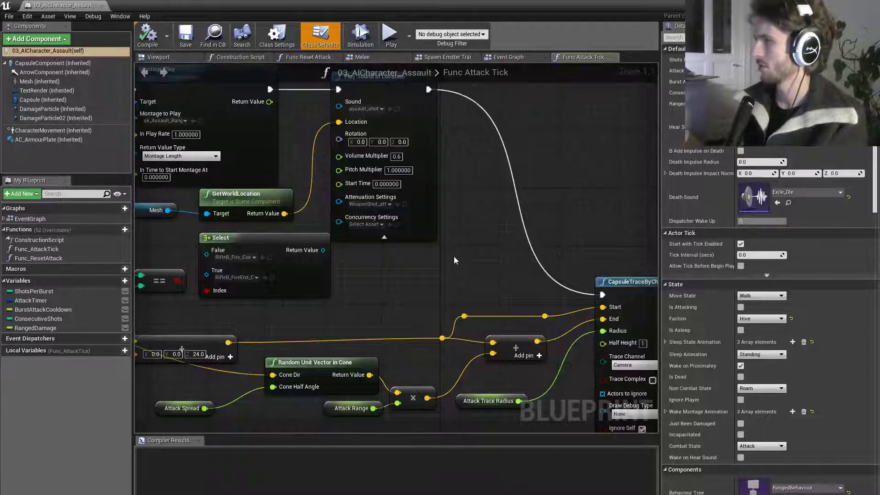
scroll(455, 260, down, 4)
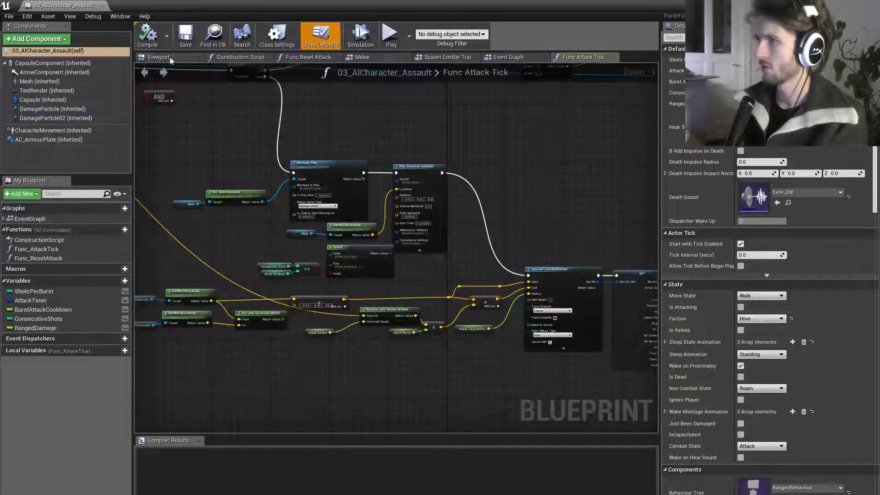
click(176, 59)
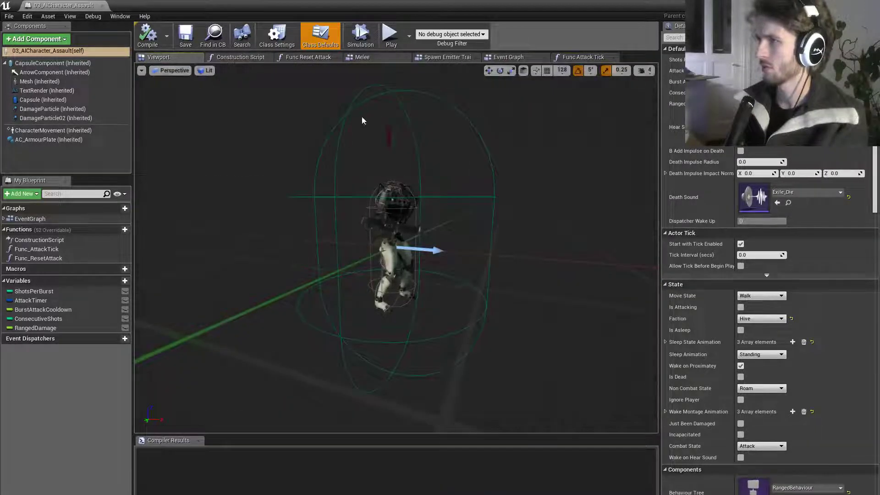
click(241, 57)
click(321, 57)
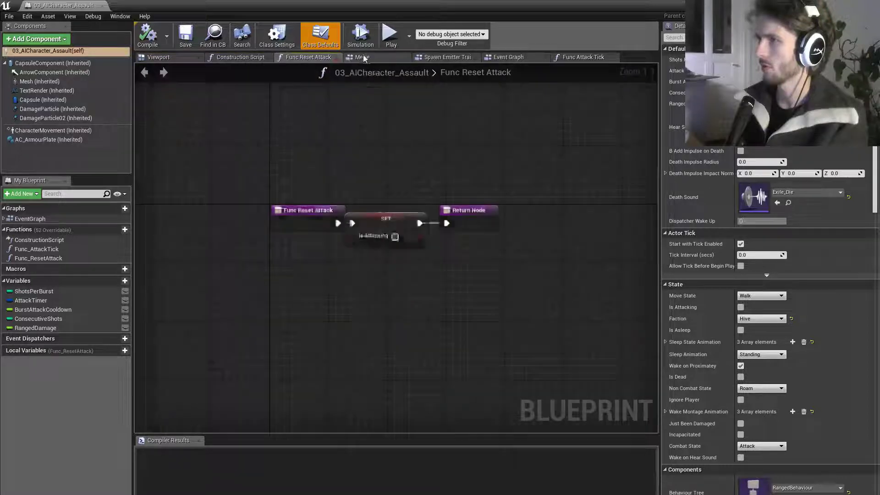
click(369, 57)
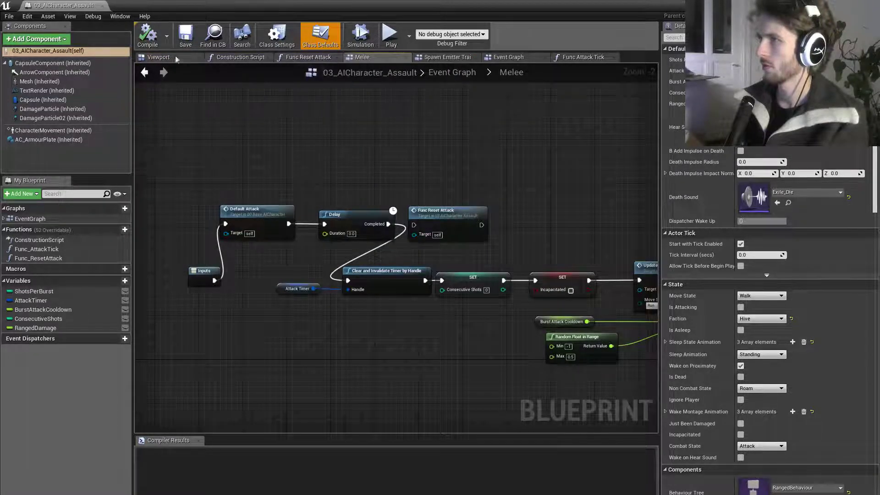
- Select the assault character's inherited mesh component and examine its mesh, physics and collision settings
click(39, 81)
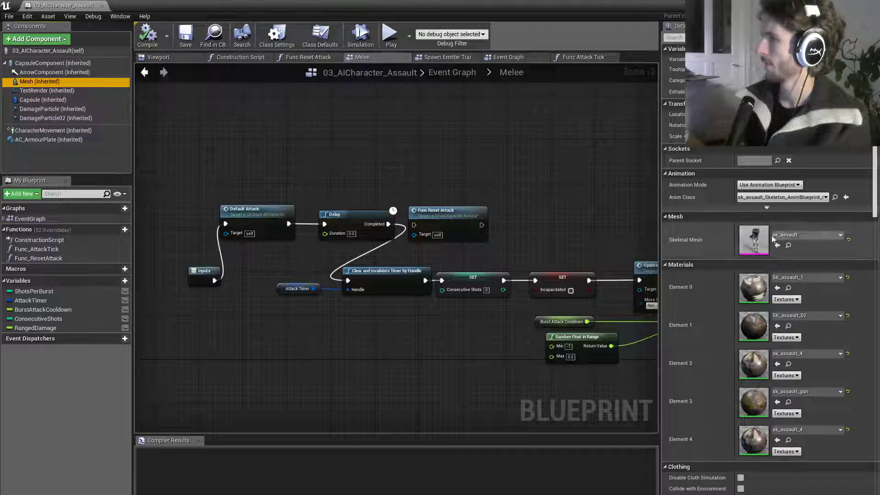
scroll(709, 192, down, 10)
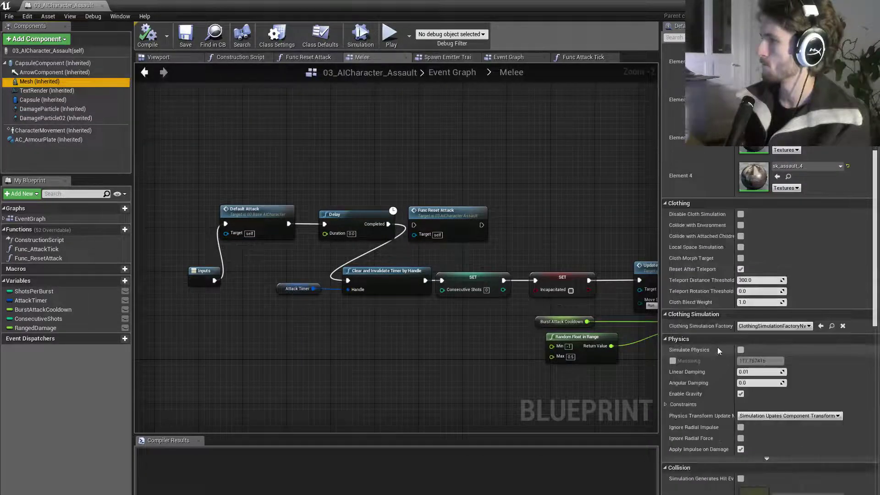
scroll(717, 344, down, 8)
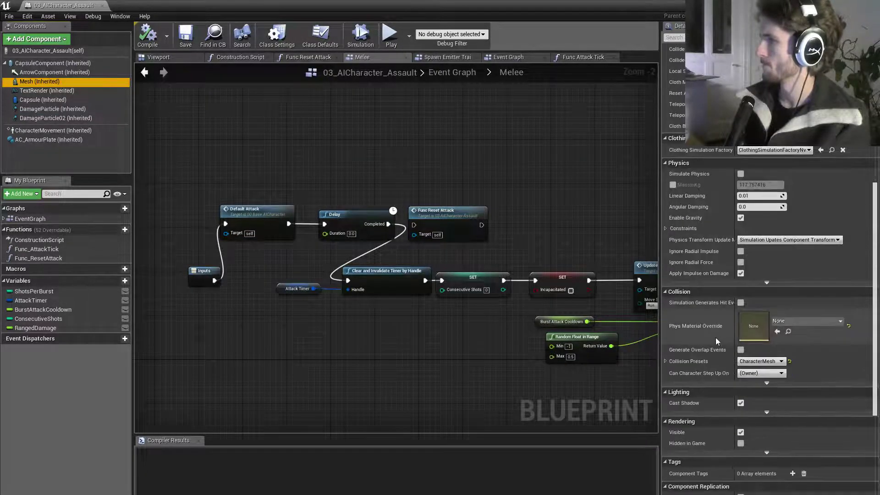
- Reset the inherited Mesh component's collision preset to Ragdoll and postpone the asset checkout
click(790, 362)
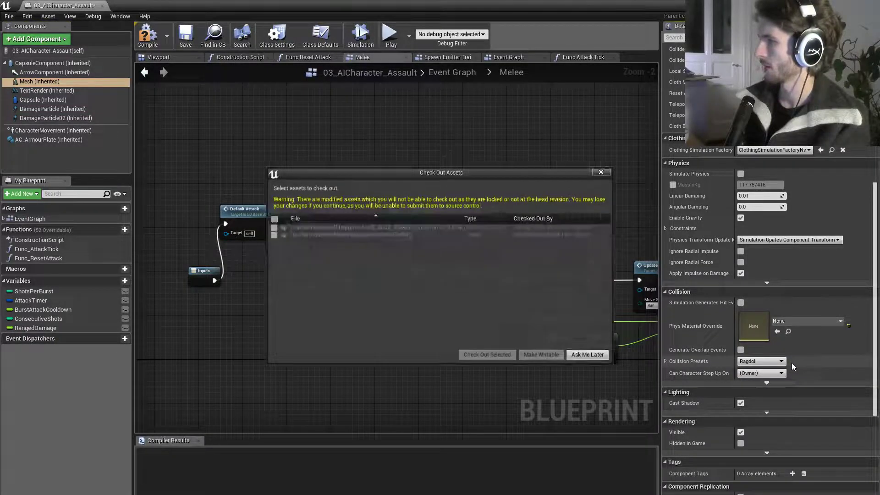
click(587, 355)
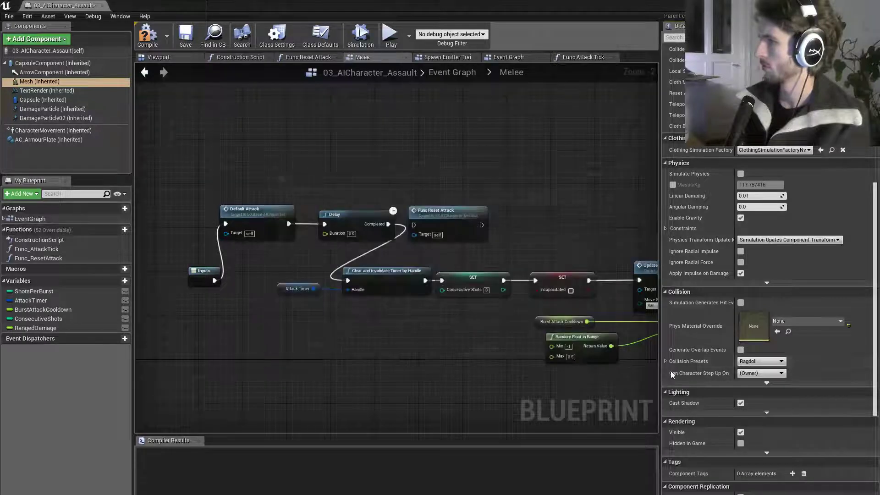
click(280, 171)
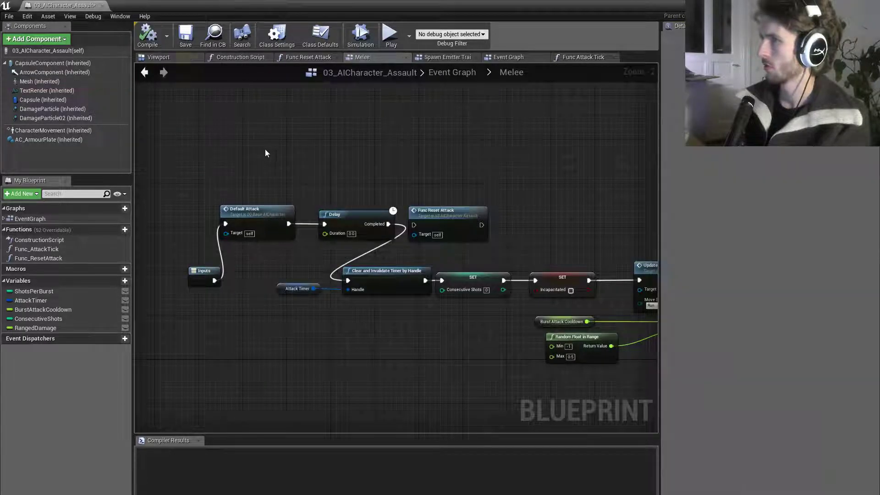
- Put the Blueprint editor away and start a full-screen play test of the level
click(834, 5)
right_drag(424, 204, 424, 239)
click(439, 32)
click(440, 32)
key(F11)
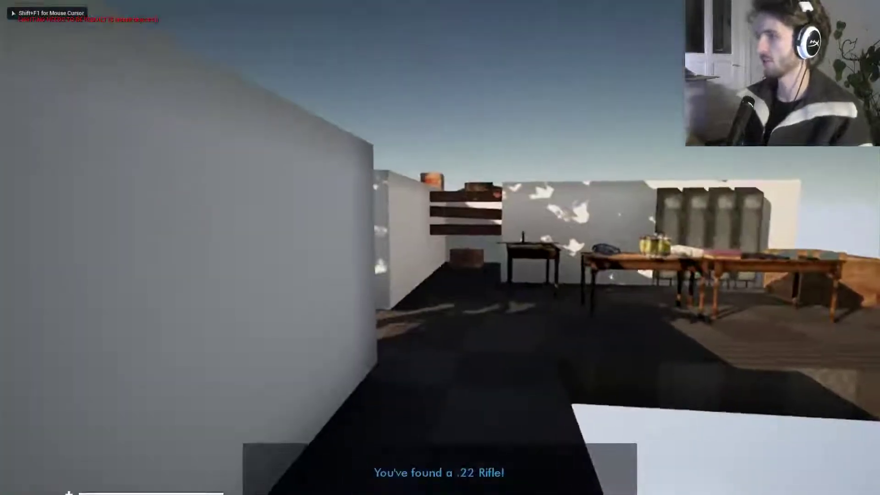
- Pick up the weapons from the wooden table and head out to the yard towards the robot
key(w)
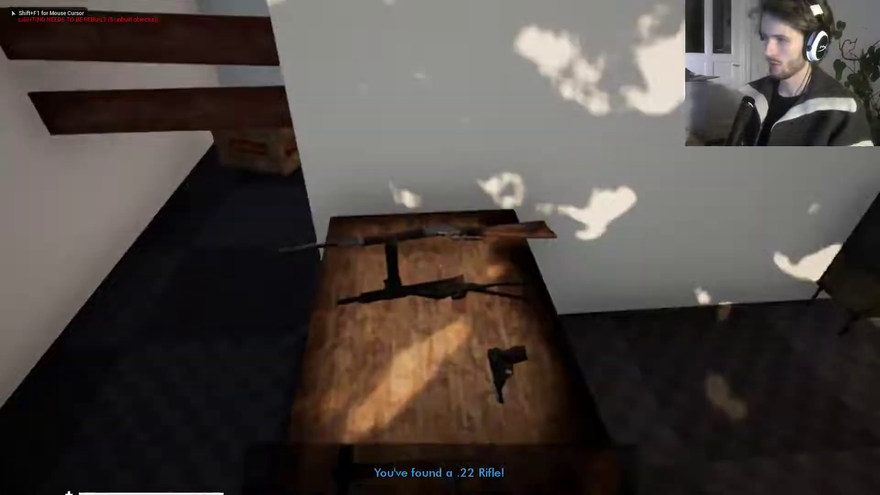
key(space)
key(w)
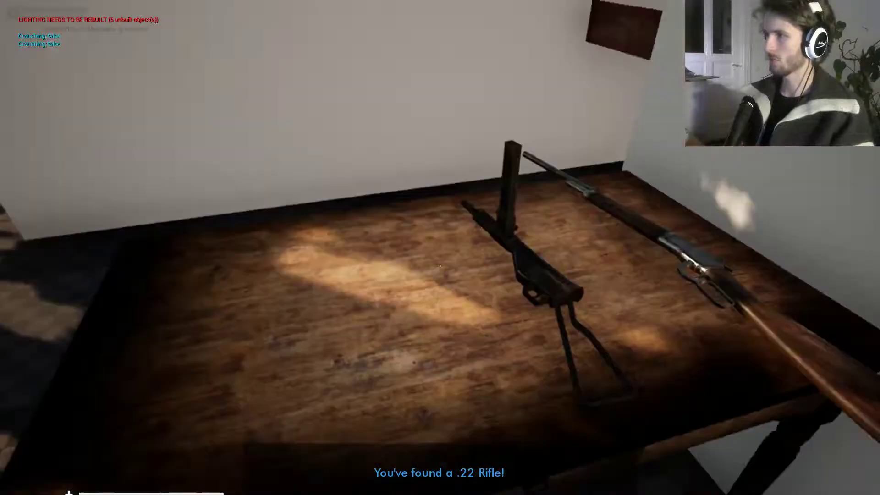
key(w)
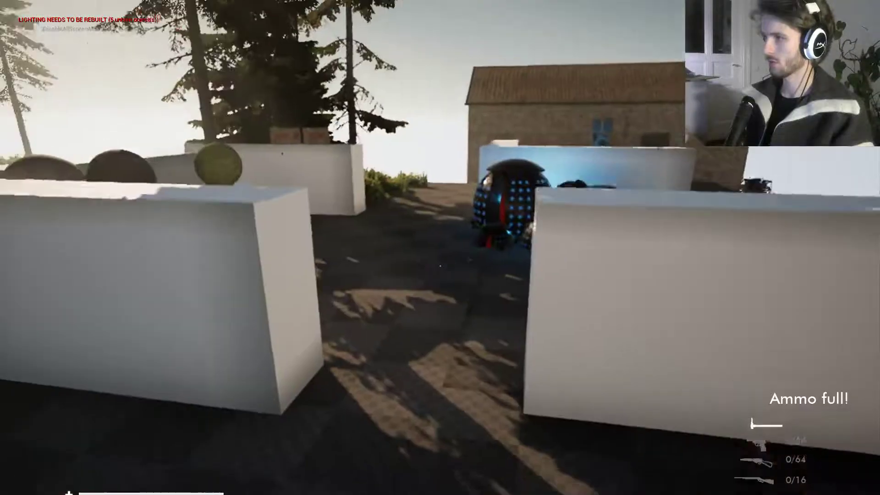
key(w)
key(w)
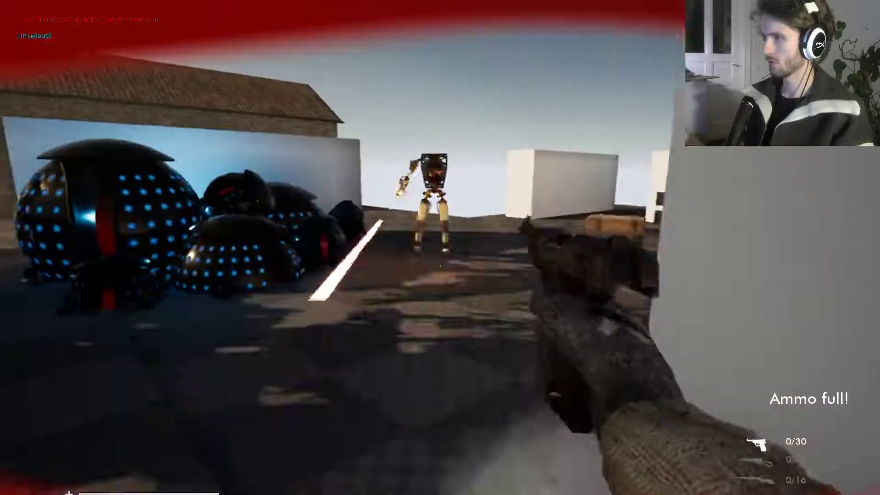
- Reload the pistol behind the white wall and fire two shots at the robot from cover
key(s)
key(r)
key(w)
key(a)
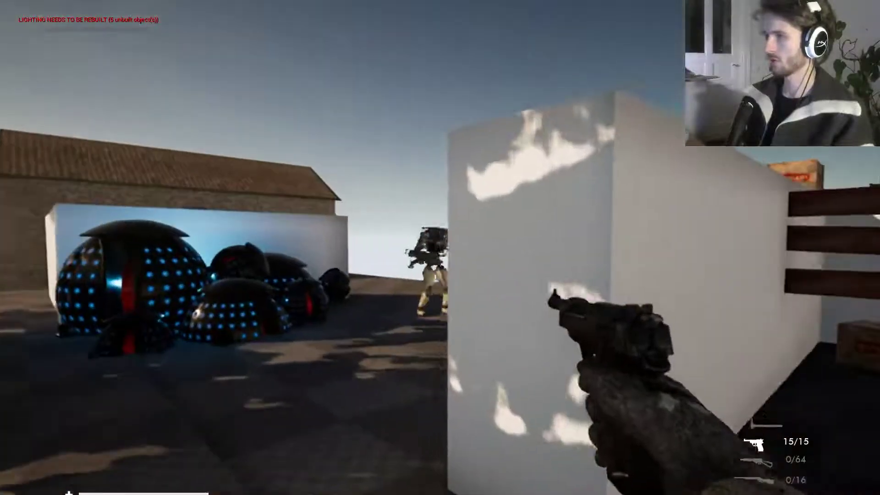
click(440, 248)
click(440, 248)
key(s)
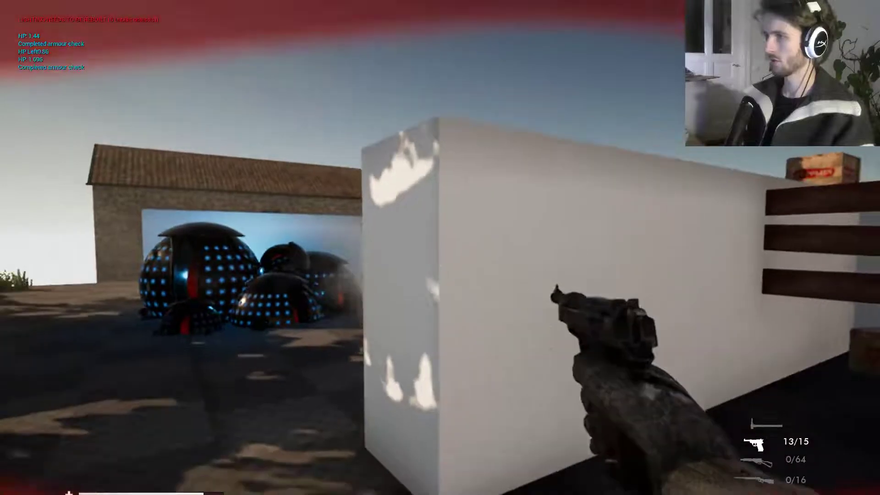
- Pause and resume the play test, reload the pistol and move out of cover to face the robot
key(Escape)
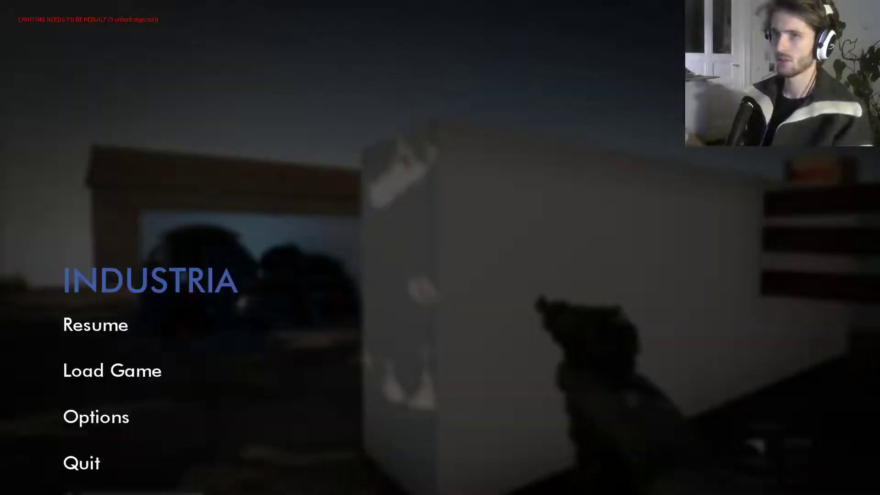
click(116, 320)
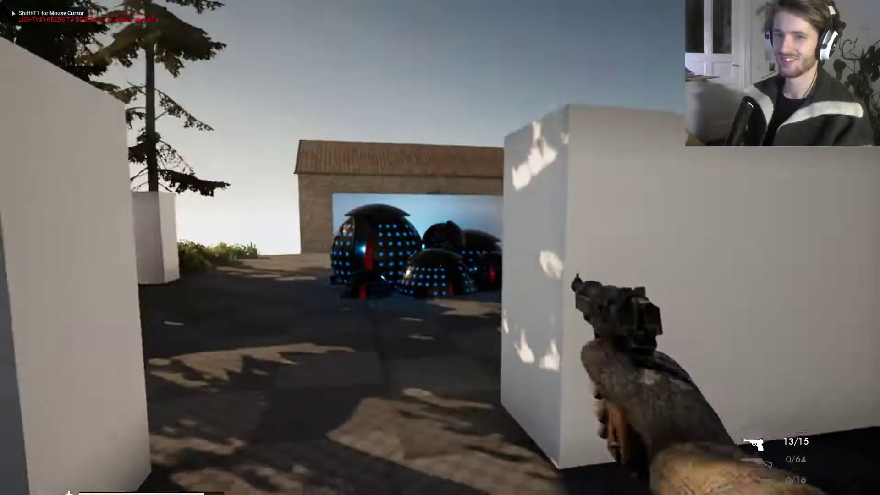
key(r)
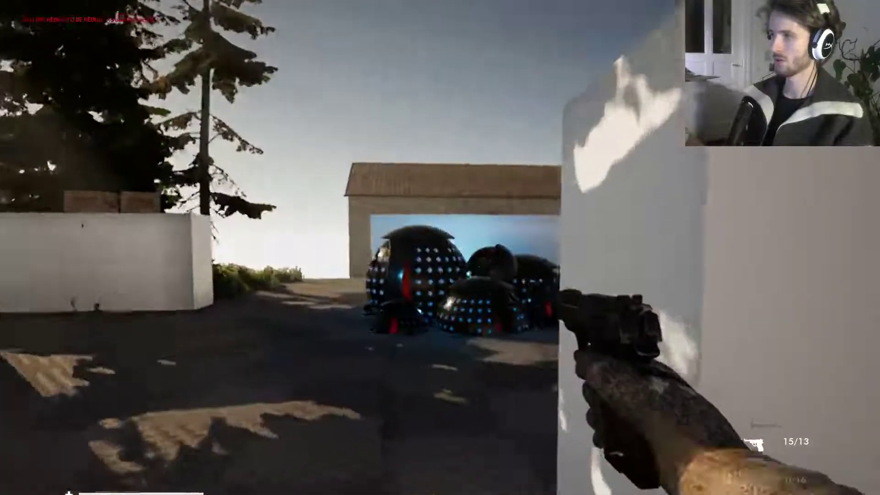
key(w)
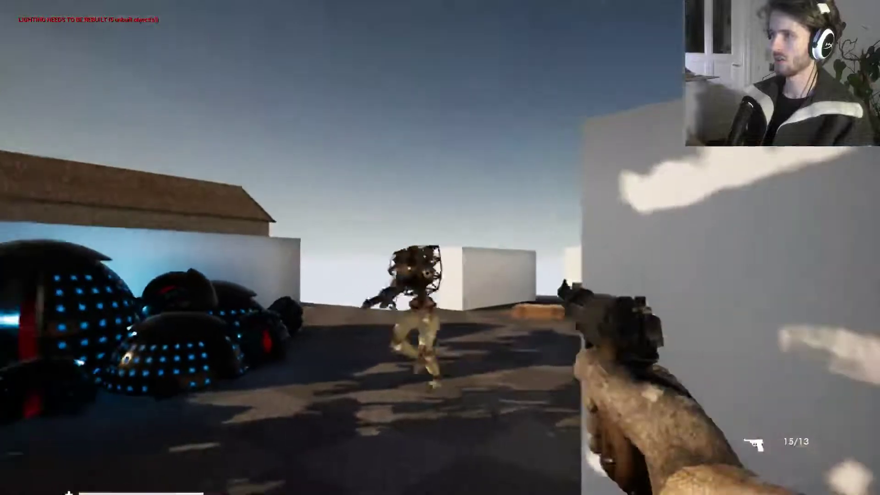
- Shoot the robot beside the blue-lit spheres with the pistol until it collapses, to test its death
click(441, 247)
click(440, 247)
click(440, 248)
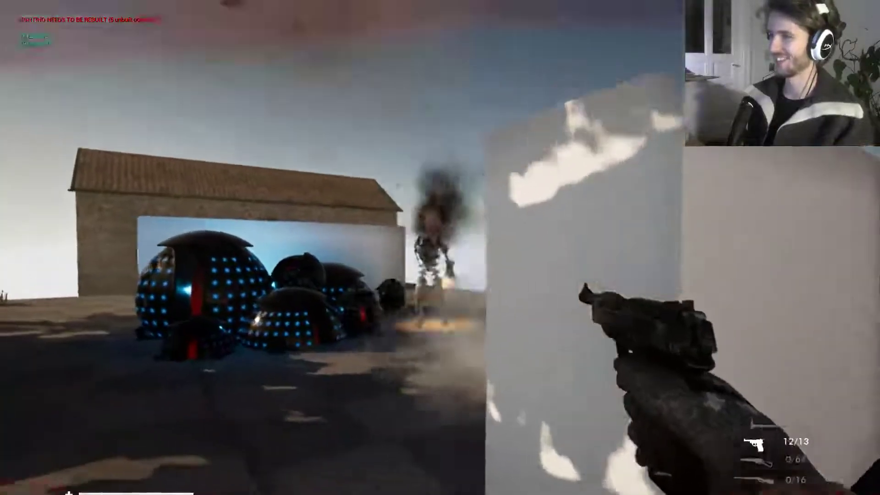
click(440, 247)
click(440, 247)
click(440, 248)
click(441, 247)
click(440, 247)
click(440, 247)
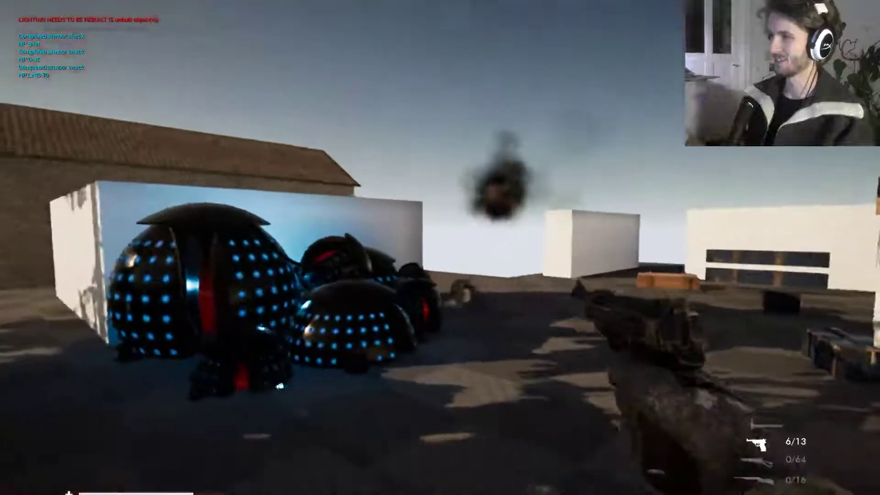
- Reload the pistol, switch to the rifle and load it while circling past the supply tables
key(a)
key(w)
key(r)
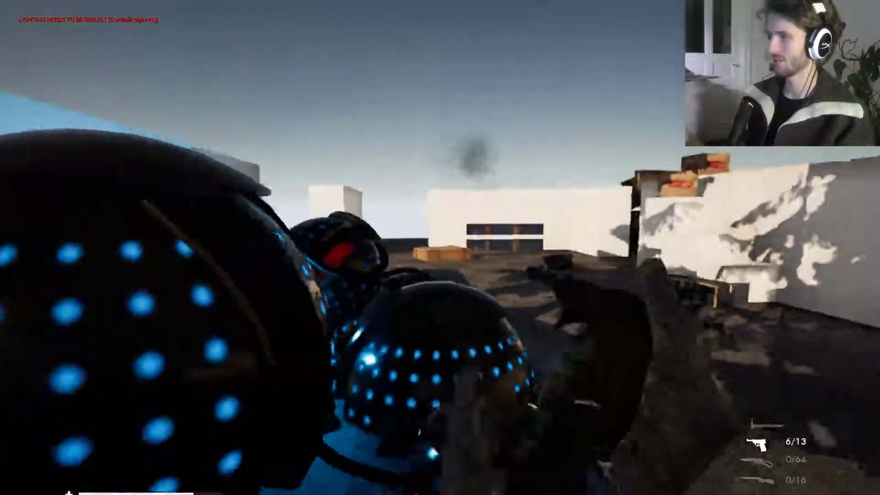
key(3)
key(w)
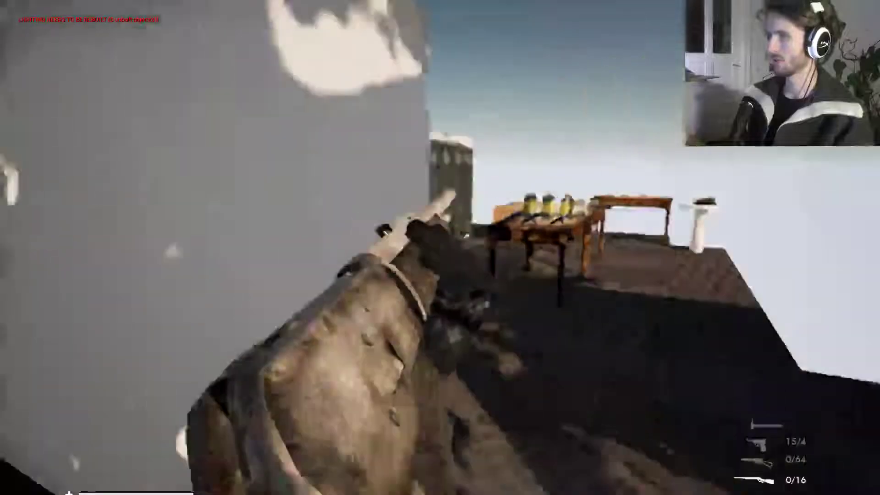
key(w)
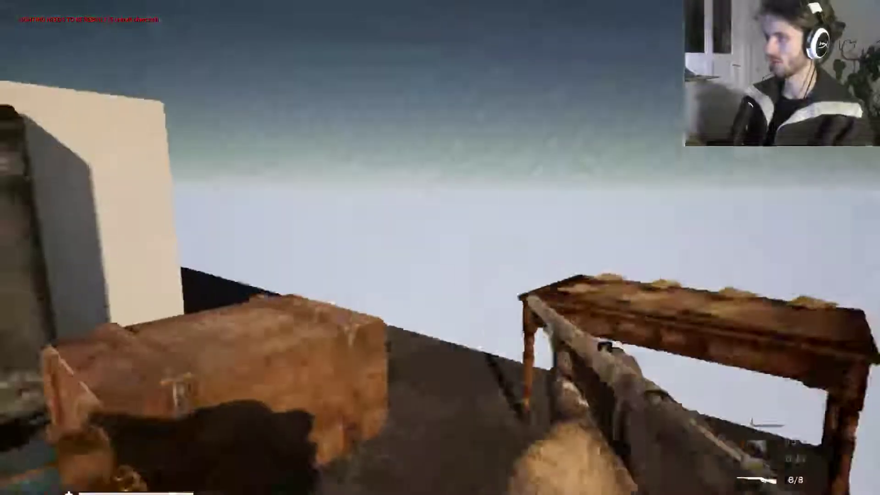
key(w)
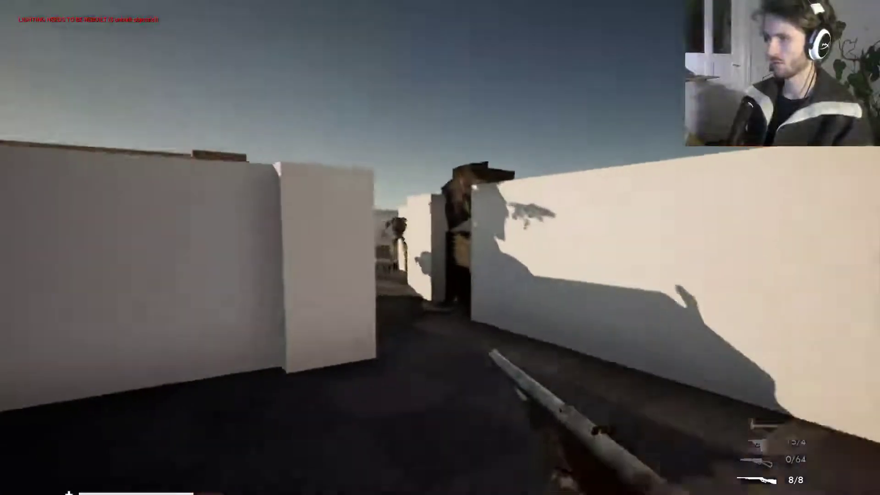
- Fight the robot in the passage between the walls with two rifle shots while crouching and sidestepping
key(ctrl)
click(440, 247)
key(a)
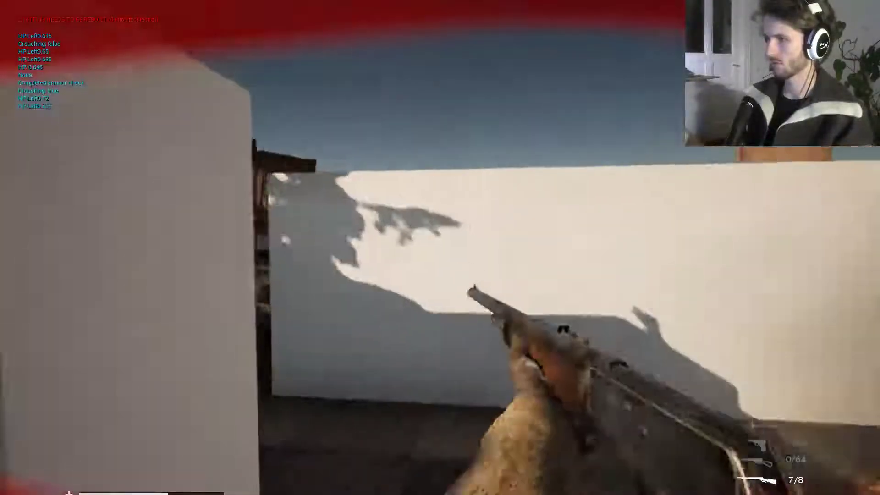
key(d)
click(440, 247)
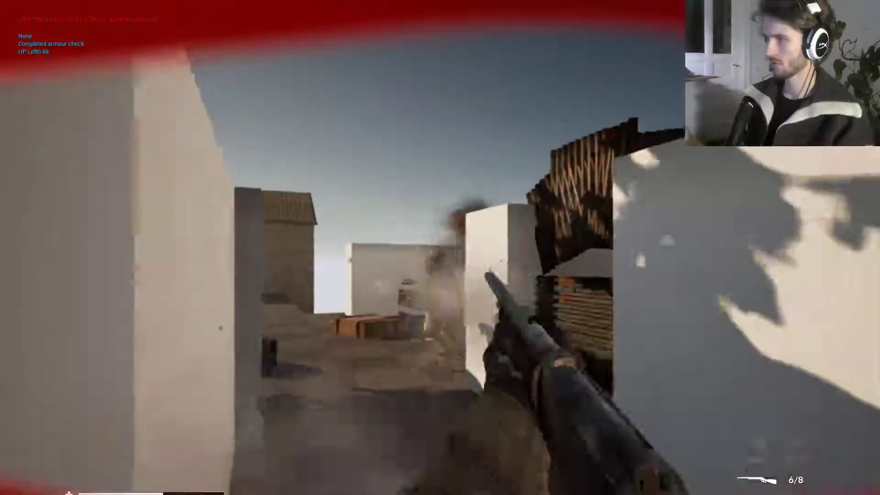
key(w)
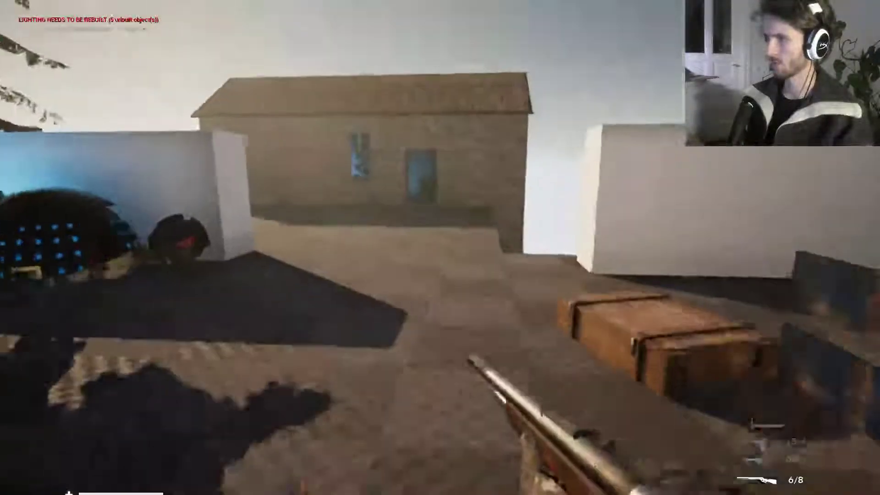
- Shoot the robot beside the orange crate with the rifle from across the yard and approach its body
key(ctrl)
scroll(440, 247, down, 1)
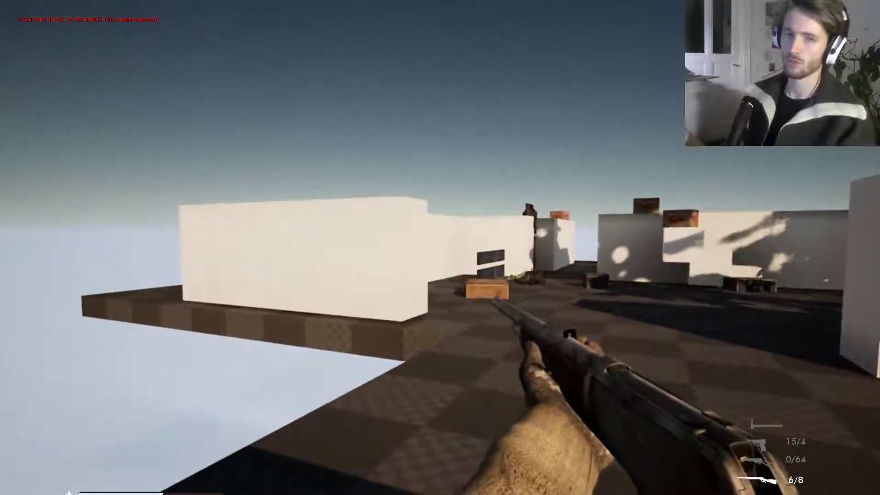
key(w)
key(d)
click(440, 248)
key(a)
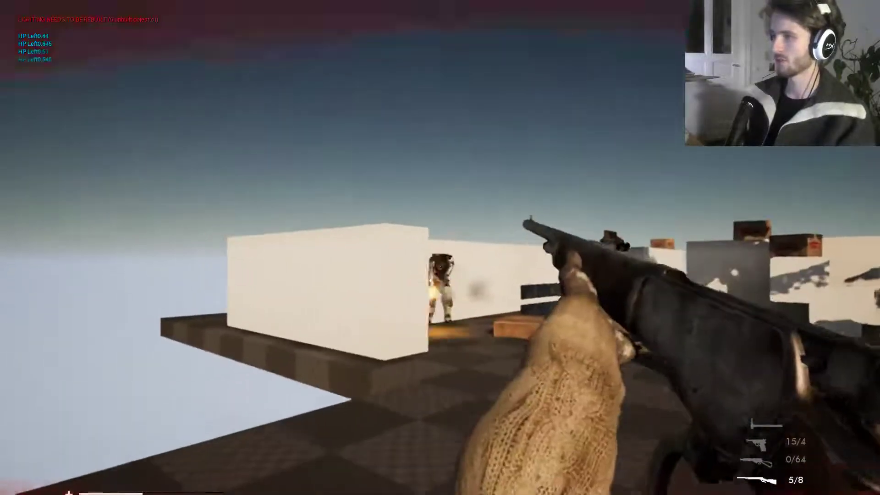
click(440, 248)
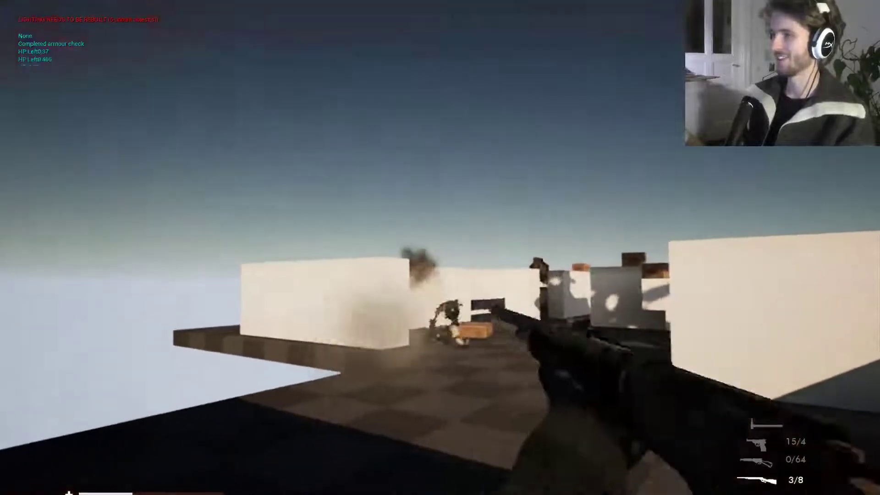
key(w)
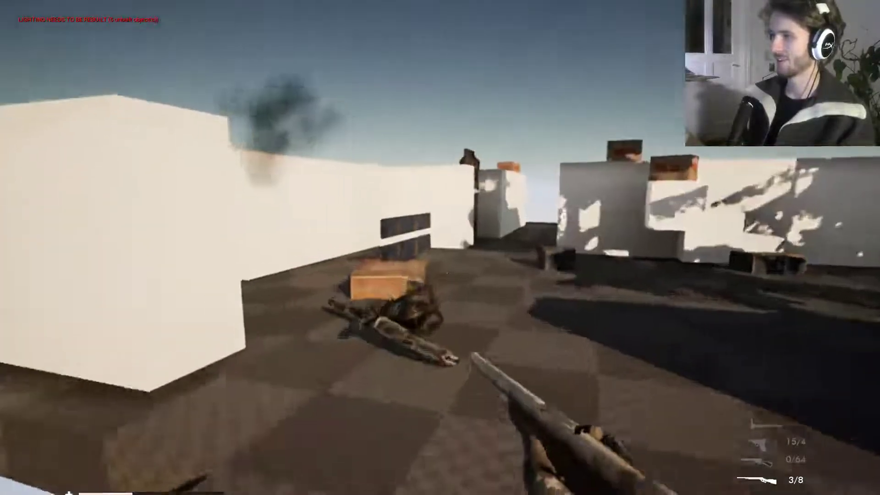
- Shoot the robot behind the white wall corner with the rifle and advance to the fallen body
click(440, 248)
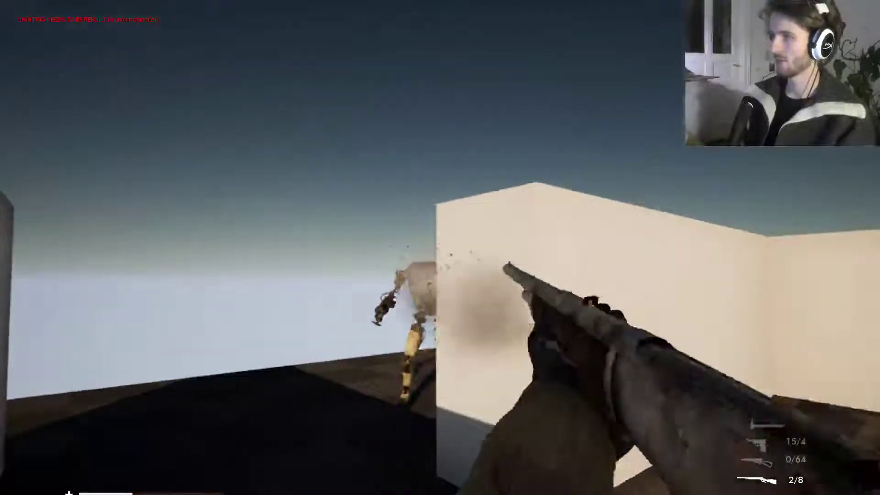
key(d)
key(a)
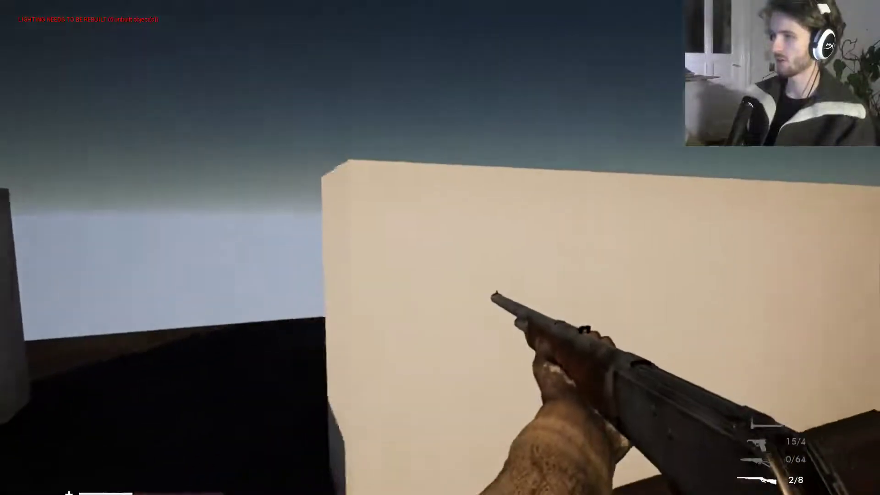
key(a)
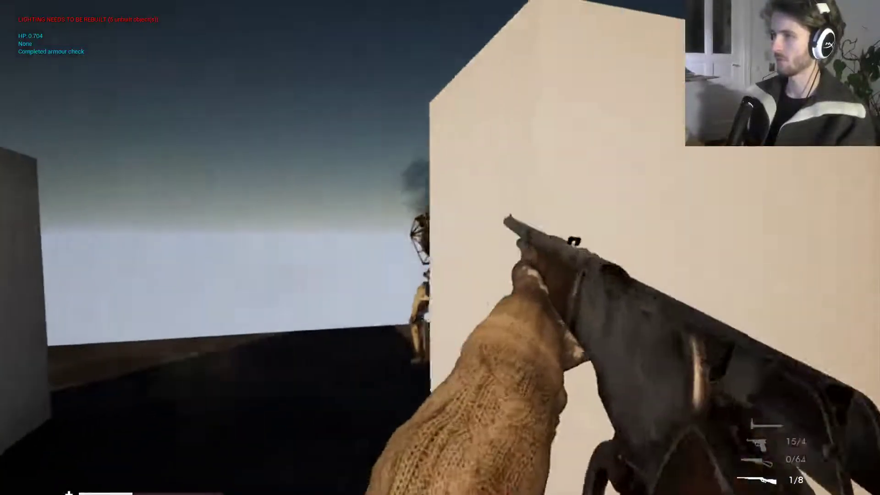
click(440, 248)
key(w)
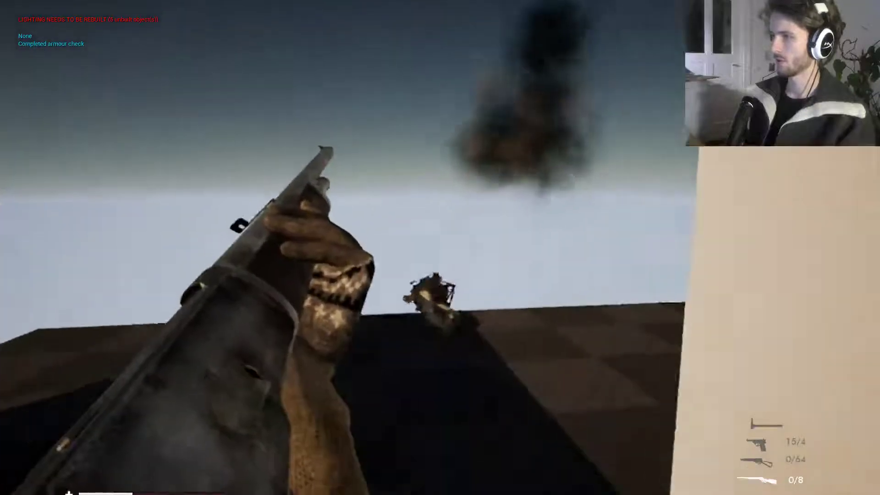
- Reload the rifle, fire at the robot behind the far wall and walk up to inspect it
key(r)
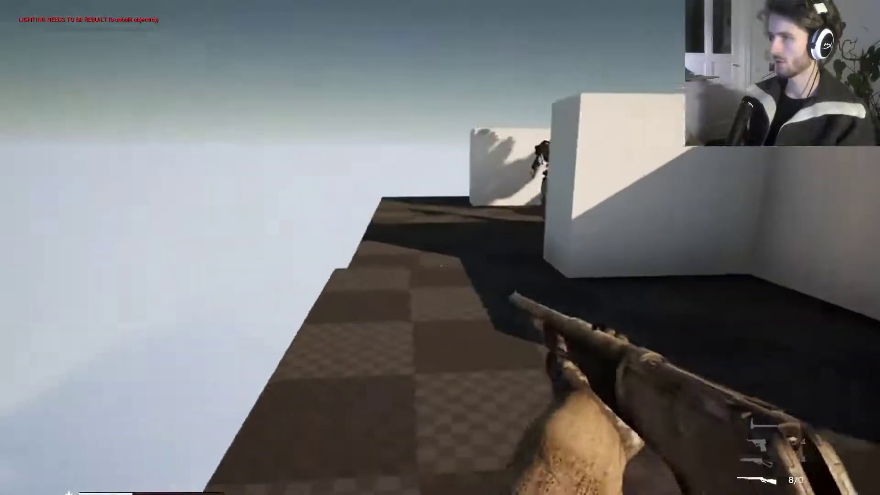
key(w)
key(w)
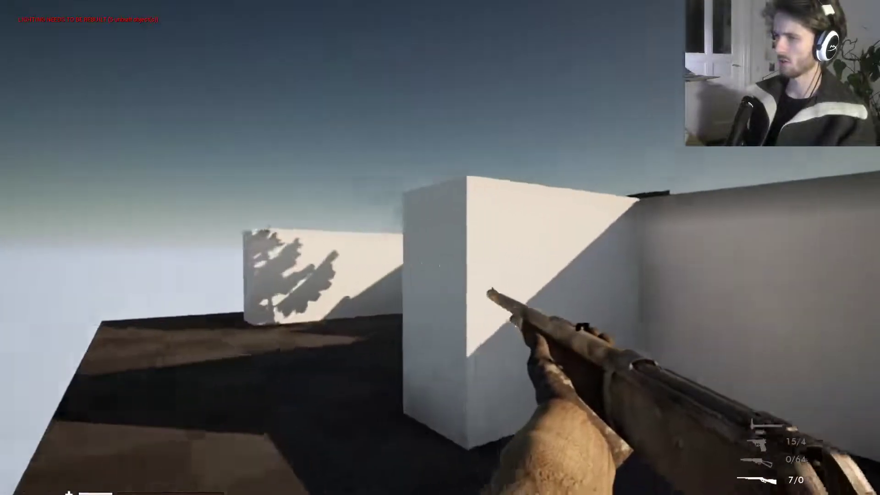
click(440, 265)
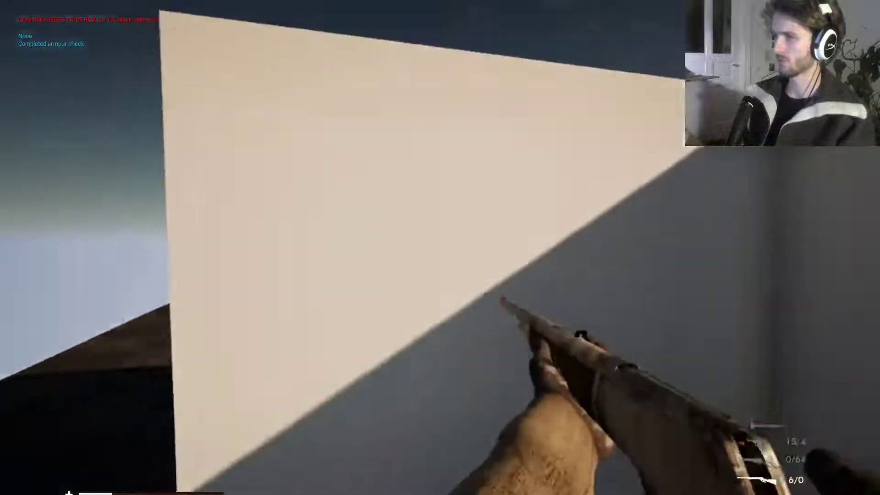
key(w)
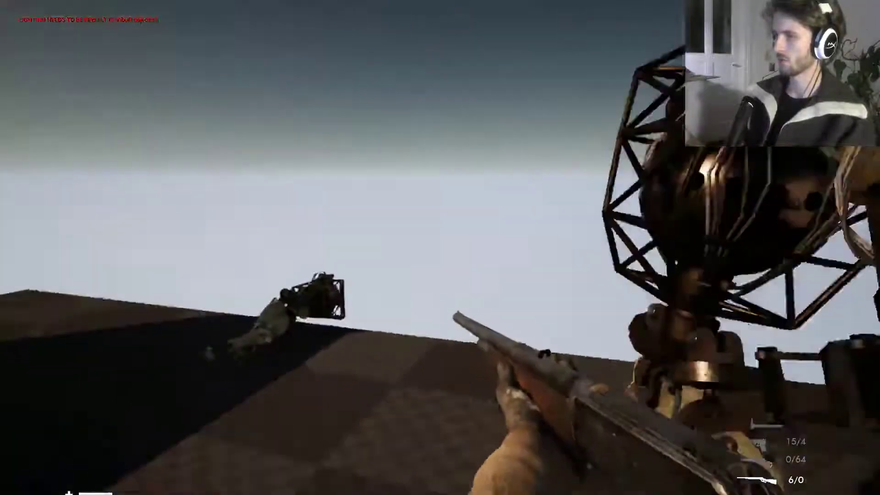
- Shoot the robot near the white wall with the rifle, walk on through the walled yard and end the play-test
key(s)
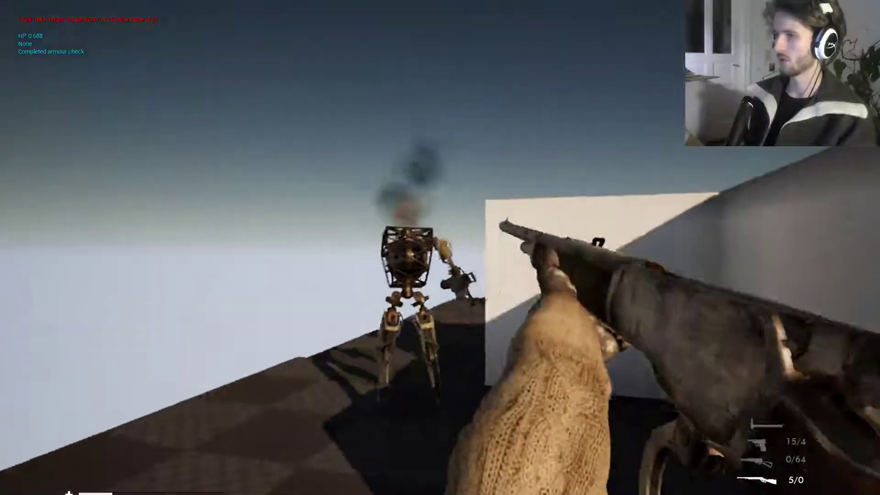
click(440, 248)
key(w)
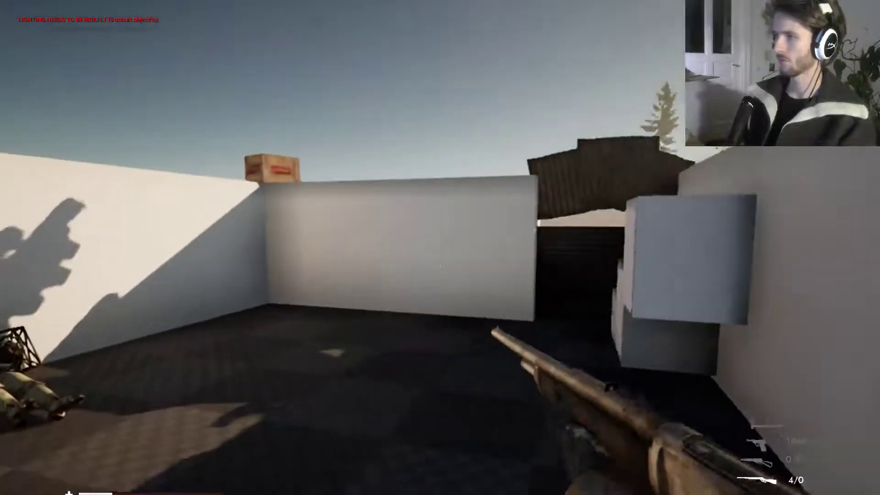
key(Escape)
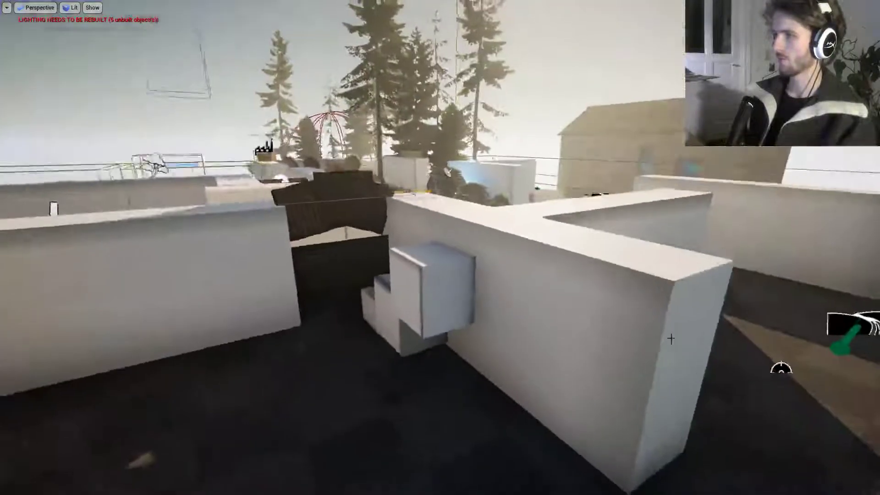
- Set the already selected 04_AICharacter_Heavy spawner beside the black domes to active, leaving the full-screen viewport
key(e)
right_drag(671, 339, 803, 431)
key(w)
key(w)
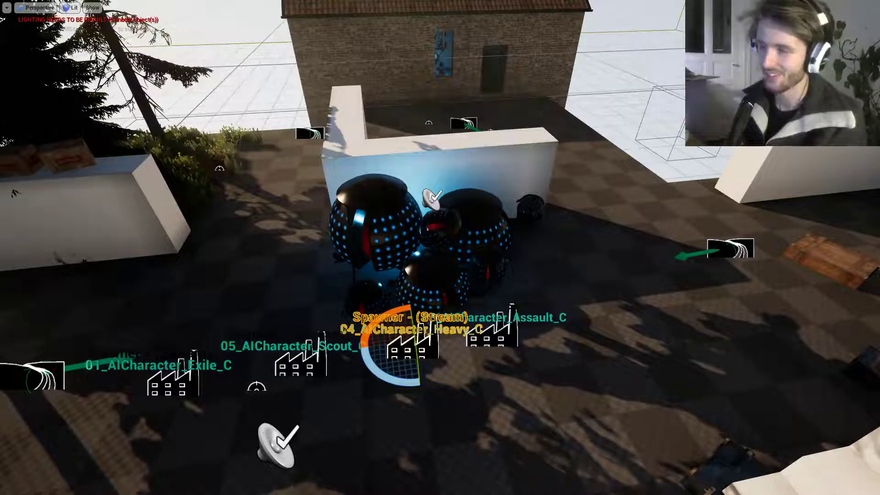
right_drag(440, 248, 452, 209)
key(s)
key(s)
key(q)
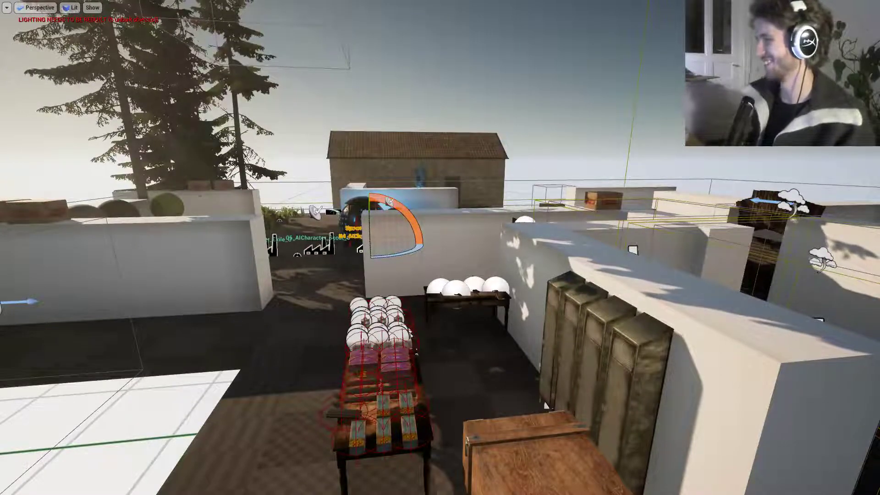
key(a)
mouse_move(452, 209)
right_down()
mouse_move(520, 163)
mouse_move(582, 172)
mouse_move(522, 208)
mouse_move(459, 211)
mouse_move(451, 222)
mouse_move(451, 214)
right_up()
key(w)
key(s)
key(F11)
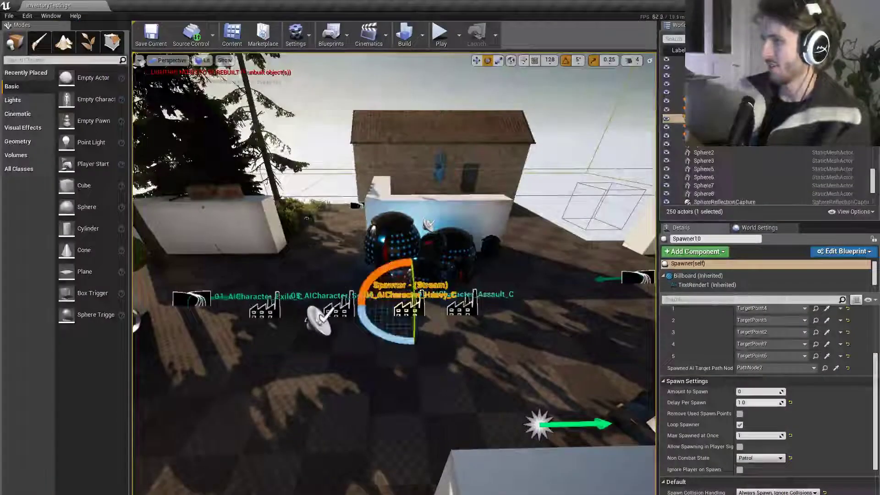
scroll(774, 357, up, 4)
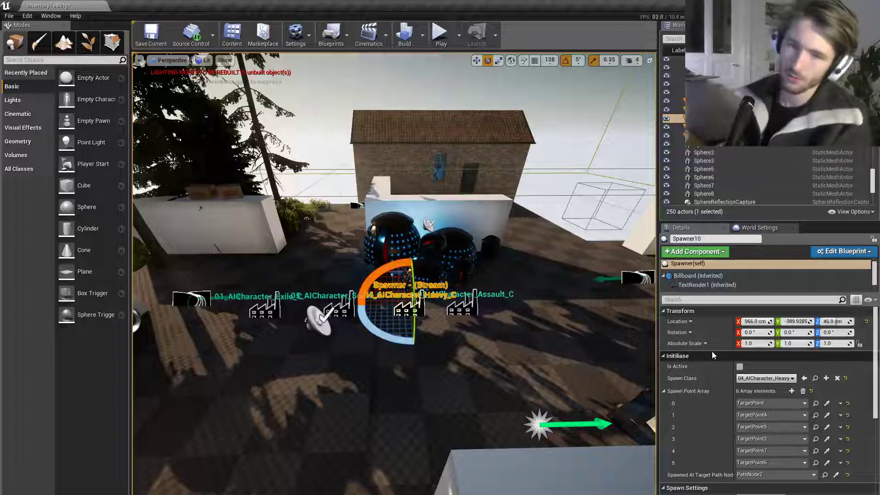
click(740, 366)
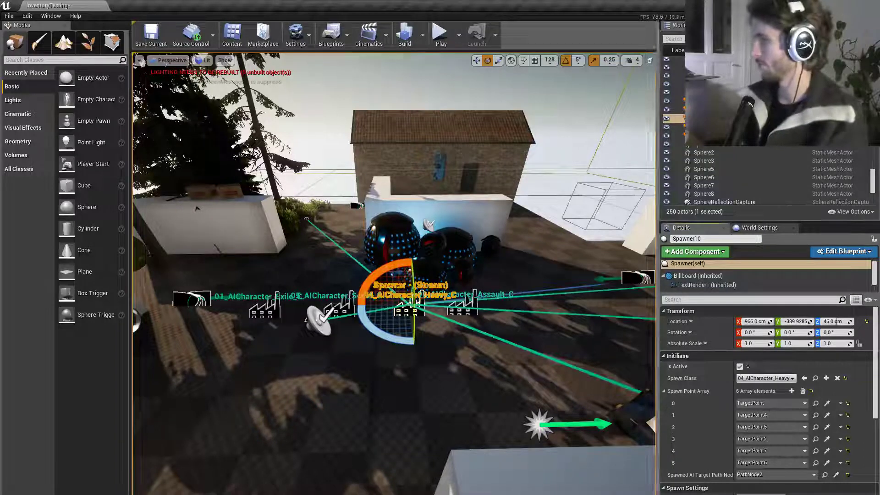
- Start a play-test in the full-screen viewport and walk around the white walls to the weapons table
click(441, 35)
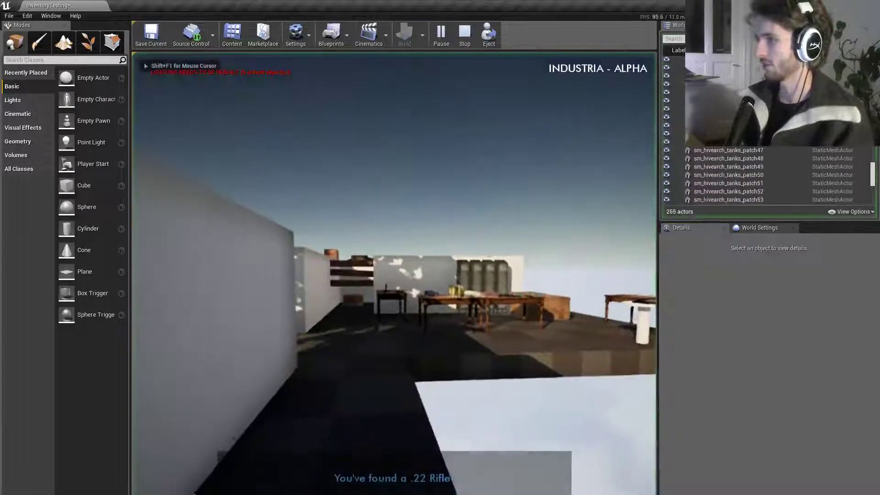
key(F11)
key(w)
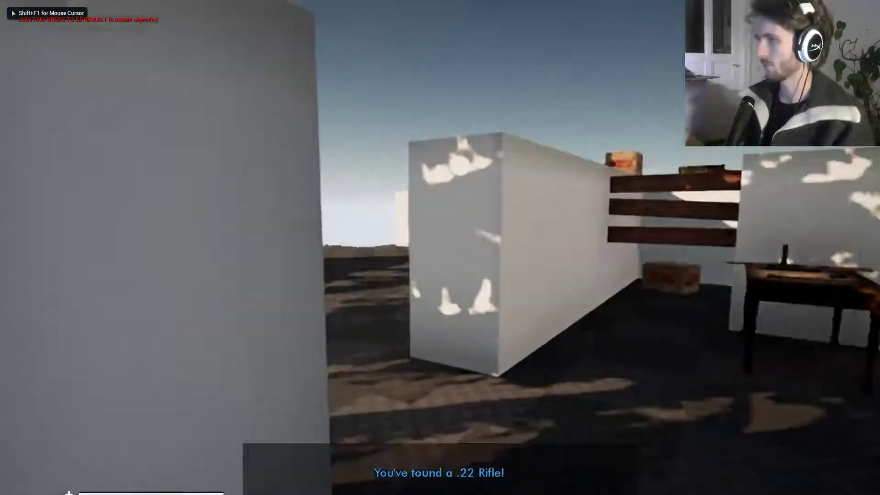
key(w)
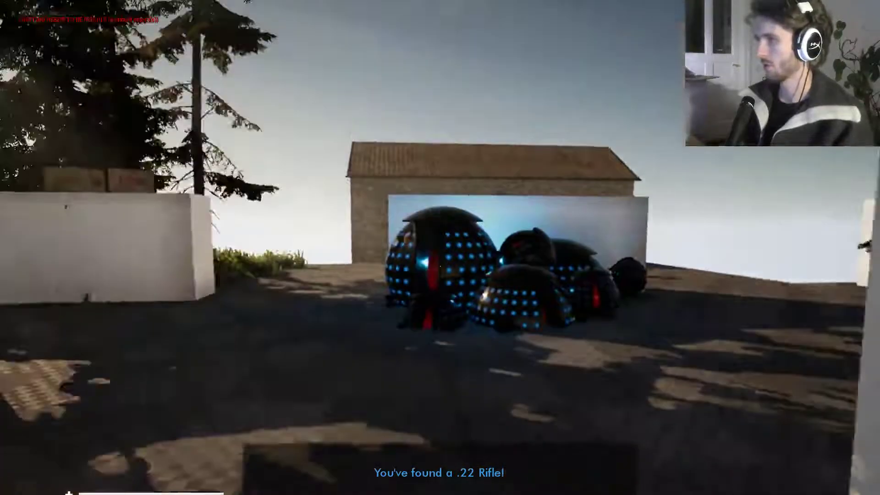
key(s)
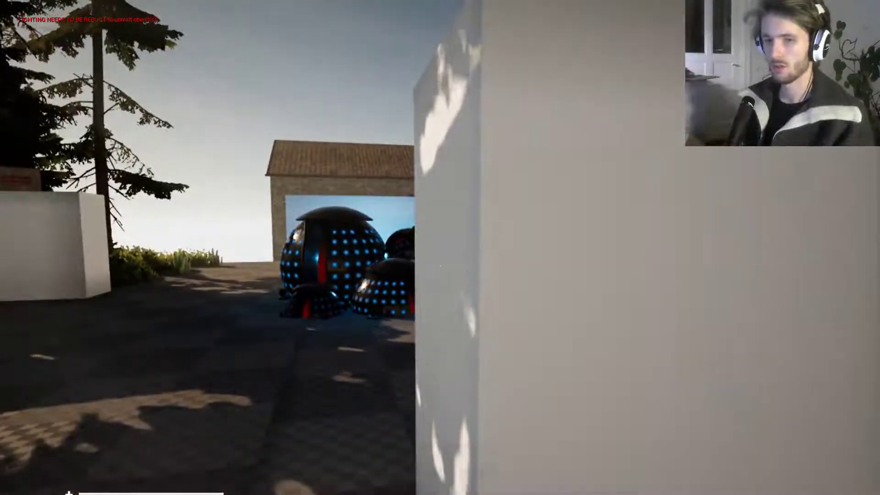
key(w)
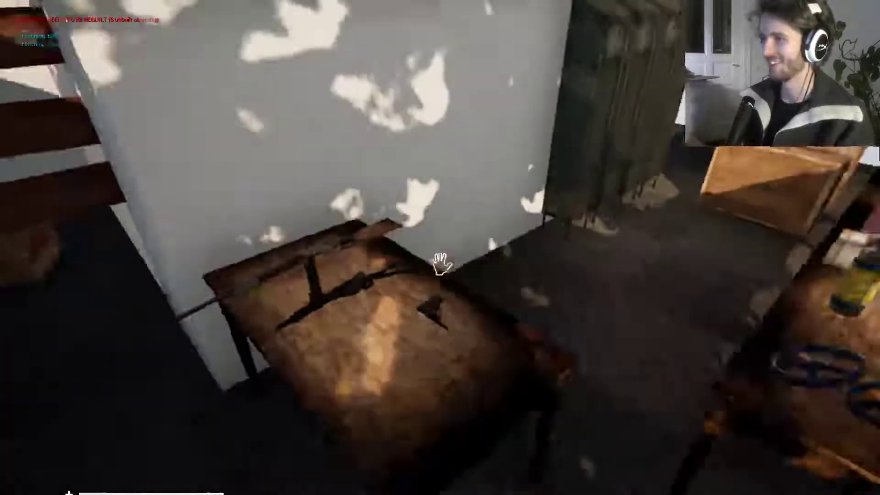
- Collect the weapons and ammunition from the tables, switch to the rifle and reload it
key(e)
key(e)
key(w)
key(space)
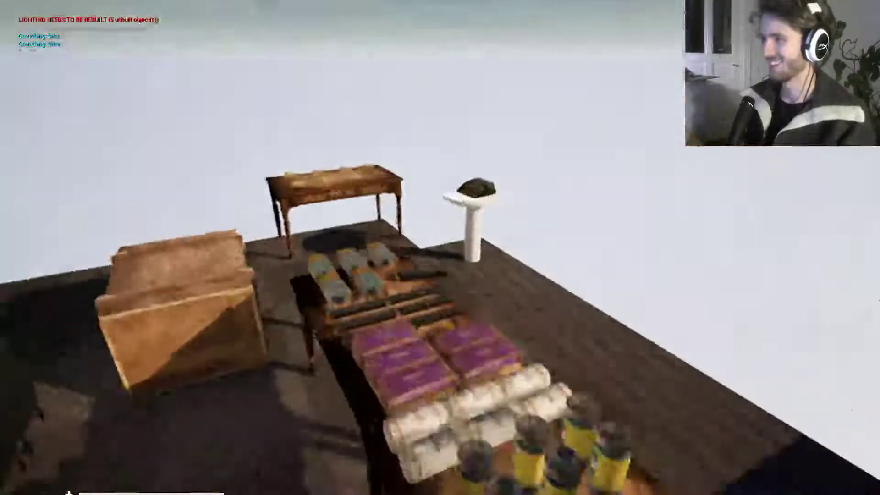
key(e)
key(e)
key(w)
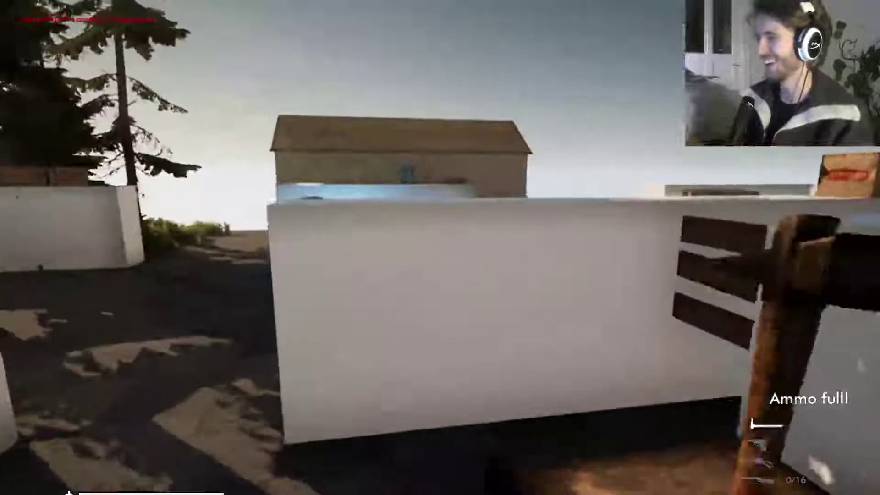
scroll(440, 247, down, 3)
key(w)
key(r)
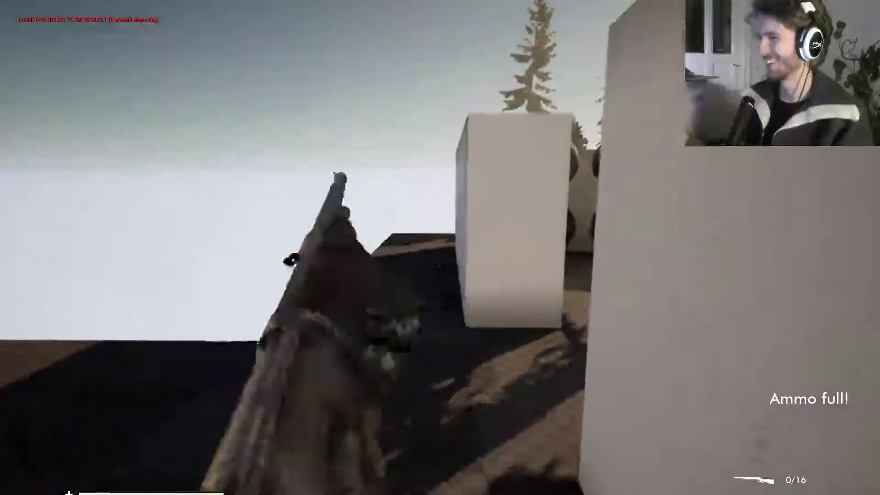
- Sidestep between the white walls to observe the robot beneath the trees, and move back toward the tables
key(w)
key(a)
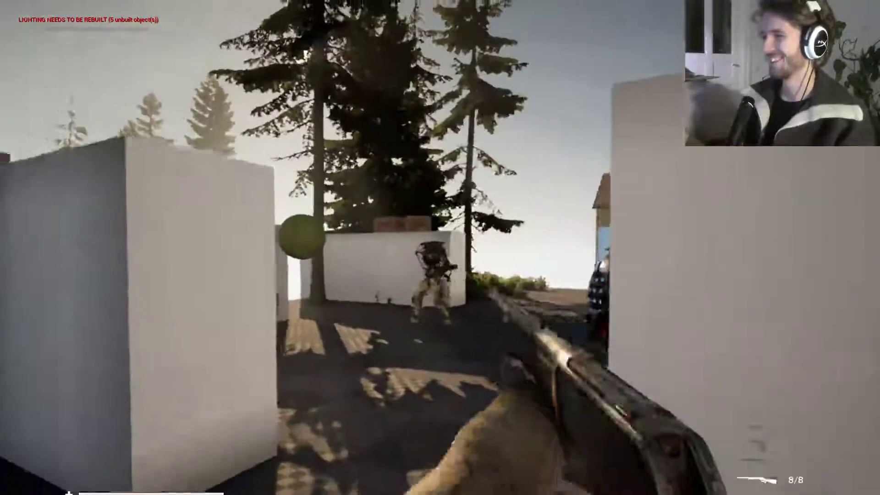
key(d)
key(a)
key(a)
key(w)
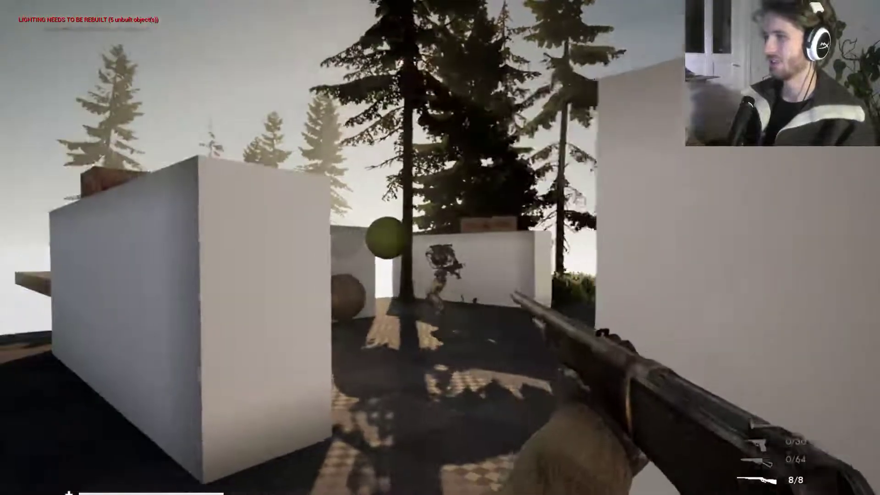
key(a)
key(w)
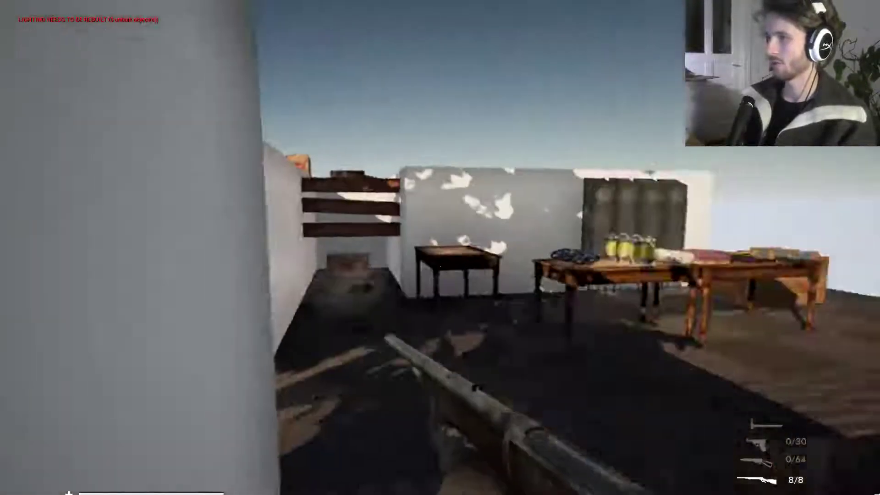
- Peek around the white wall and fire the rifle at the robot beside the black domes, using the wall as cover
click(440, 247)
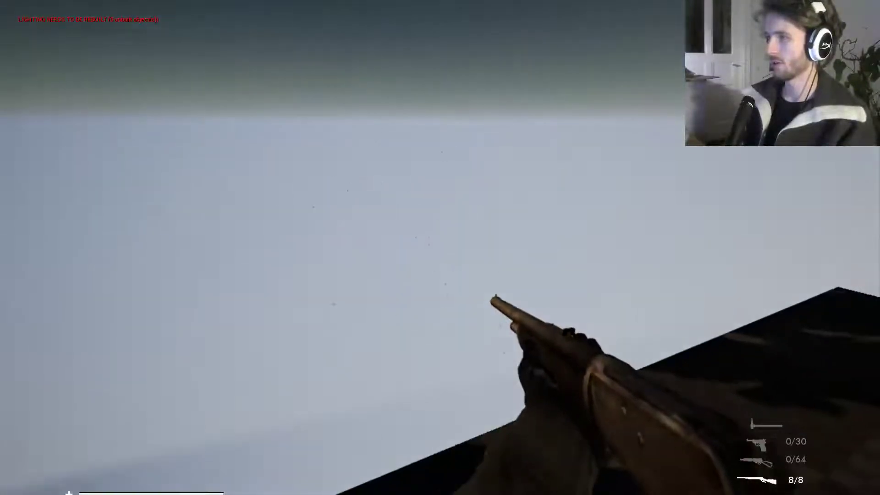
key(w)
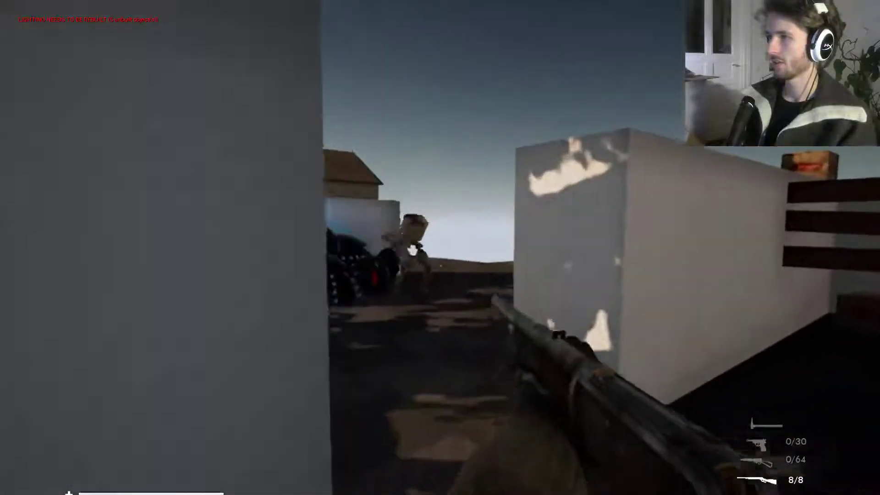
key(a)
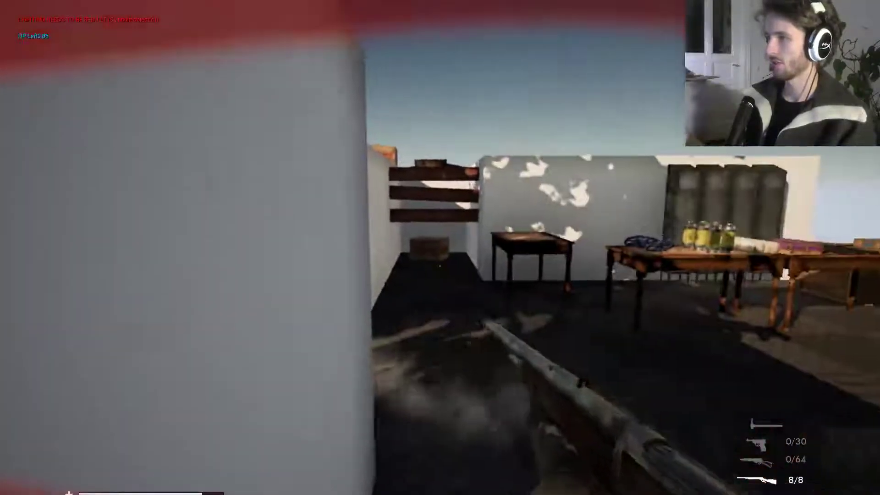
key(d)
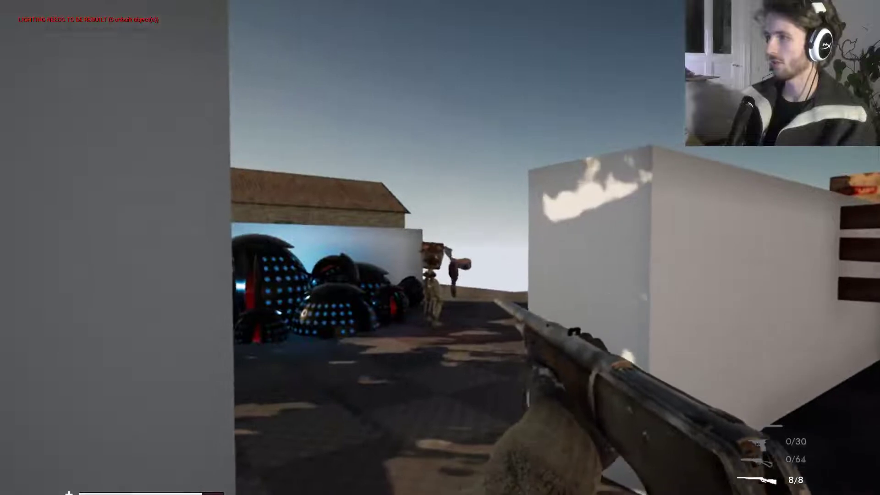
key(a)
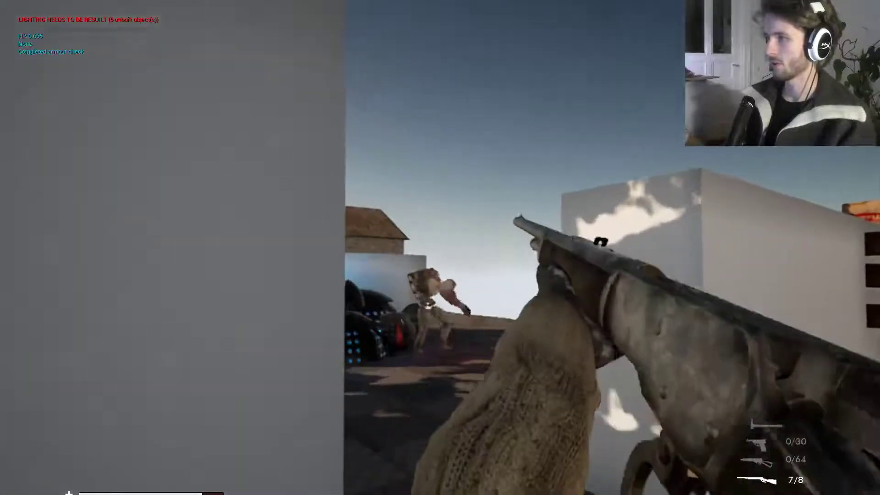
- Sidestep out of cover for a second rifle shot at the robot near the domes and retreat behind the wall
key(a)
key(w)
key(a)
key(w)
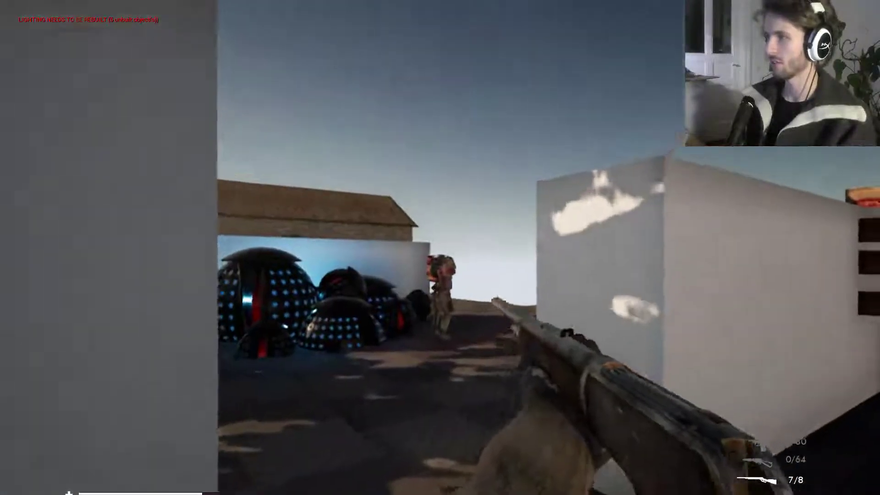
click(440, 247)
key(a)
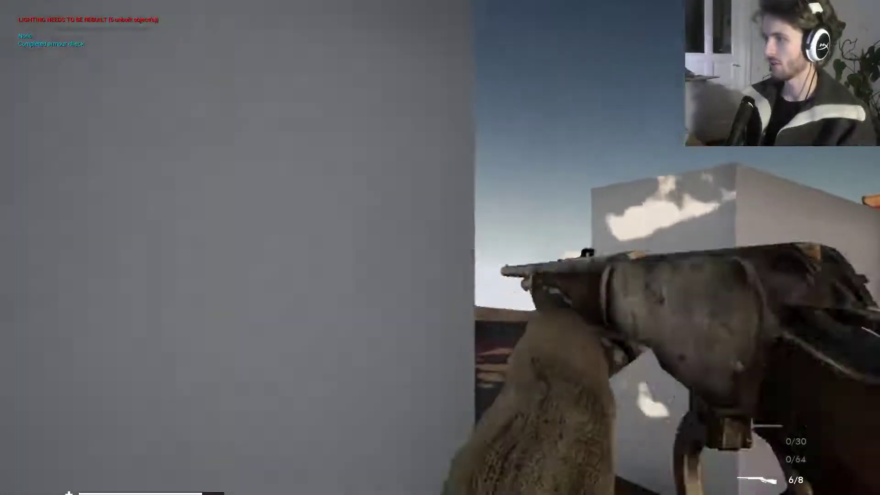
- Fight the robot in front of the material spheres at close range with repeated rifle shots
key(w)
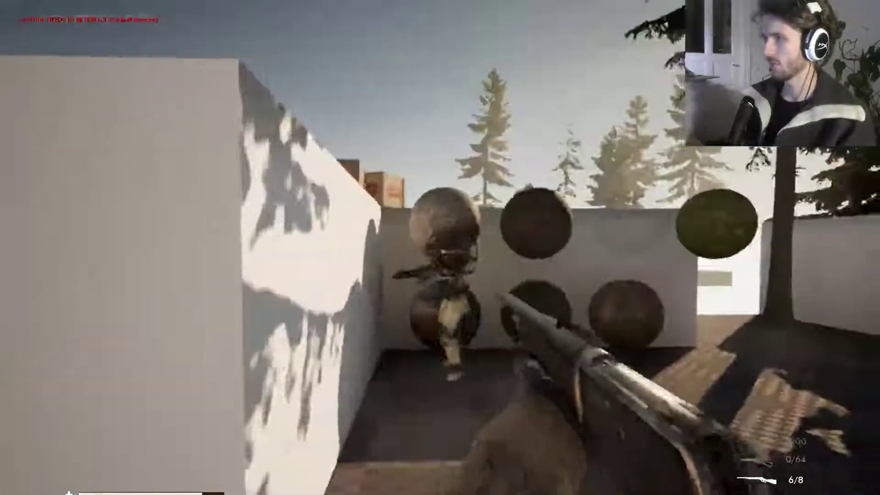
click(440, 248)
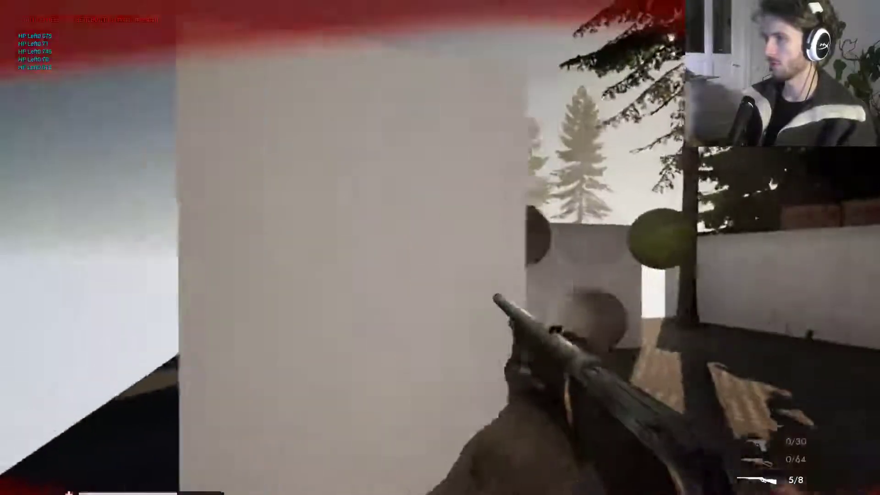
click(440, 247)
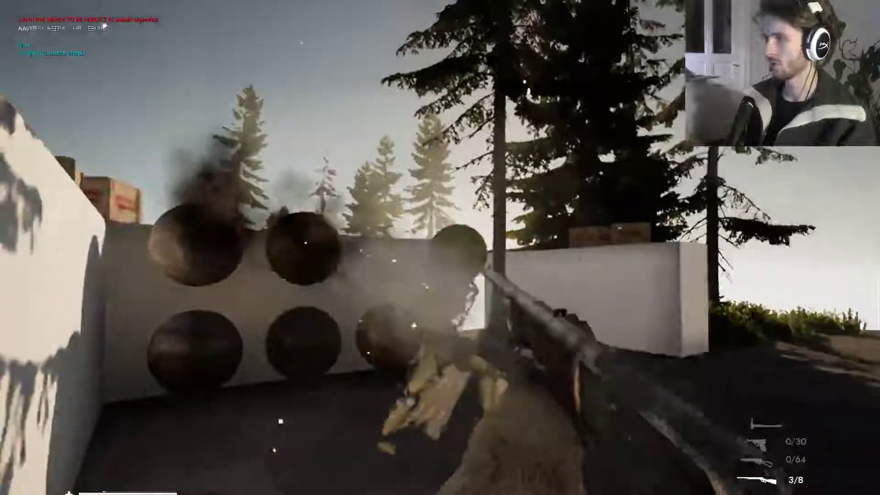
click(440, 247)
- Advance past the black domes and fire two rifle shots at the distant robot behind the orange crate
key(w)
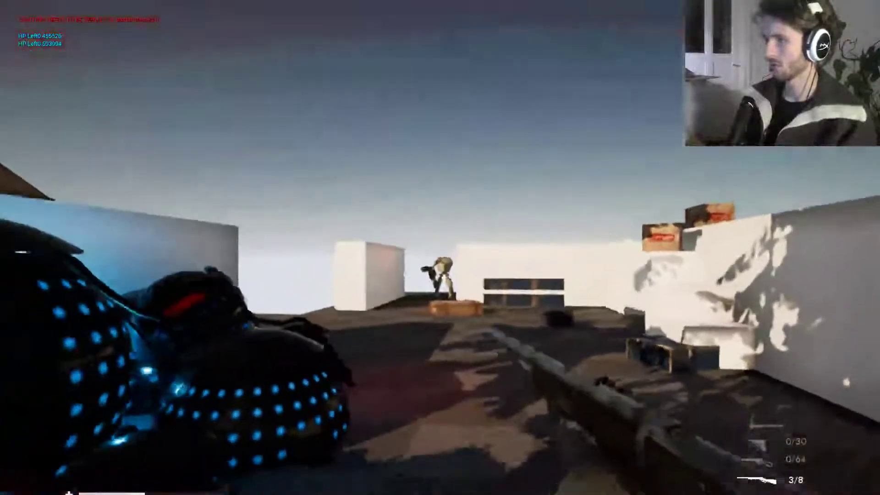
click(440, 248)
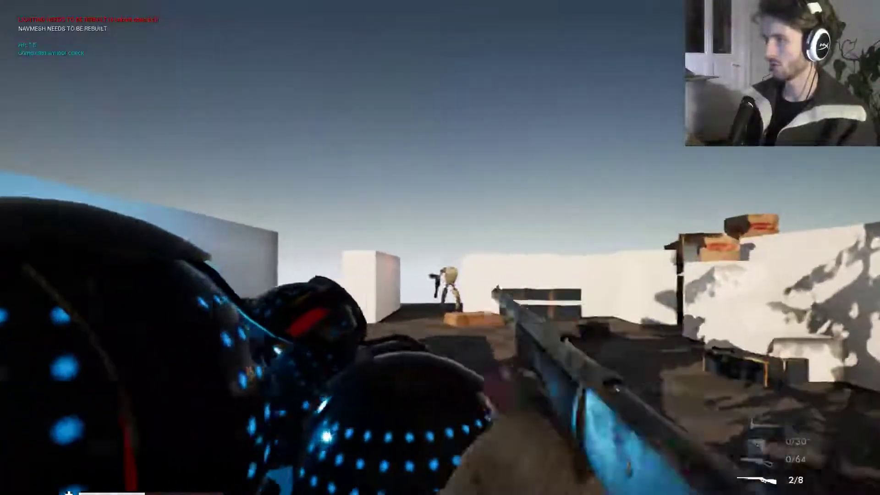
click(440, 247)
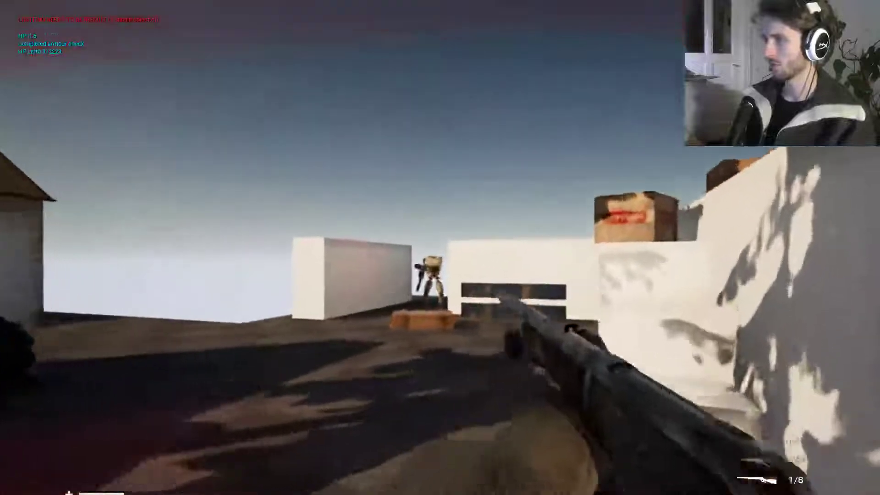
- Close in on the robot between the white walls, reload and fire the rifle at it, and move on past the wall
key(w)
key(w)
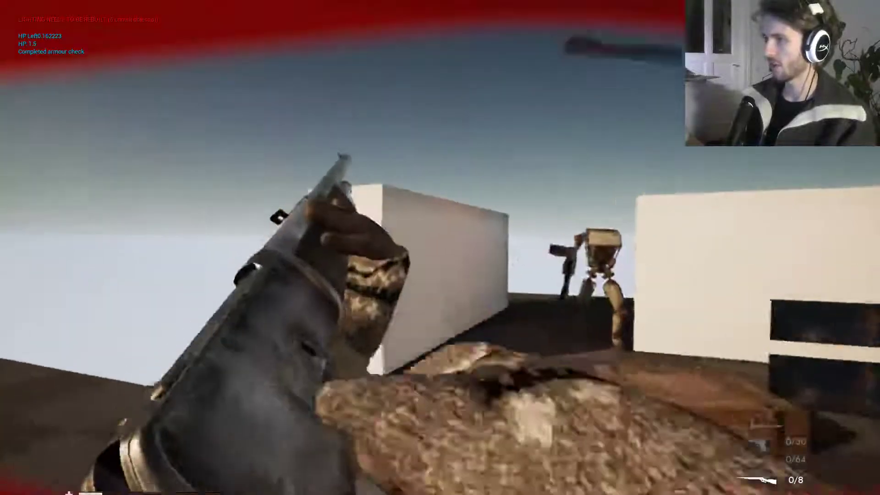
key(w)
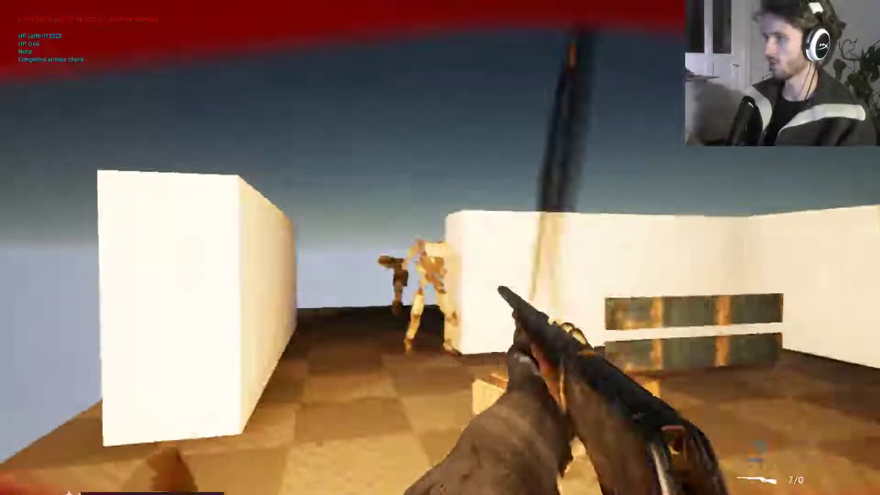
click(440, 248)
key(w)
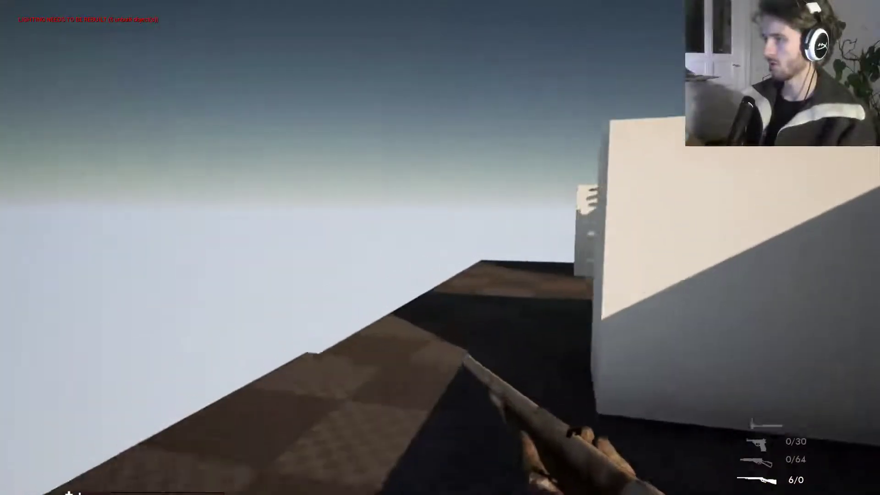
- Stop the play-test, select the 01_AICharacter_Exile spawner, make it active and start playing in full screen again
key(Escape)
key(w)
mouse_move(657, 183)
right_down()
mouse_move(752, 183)
mouse_move(811, 243)
mouse_move(657, 183)
right_up()
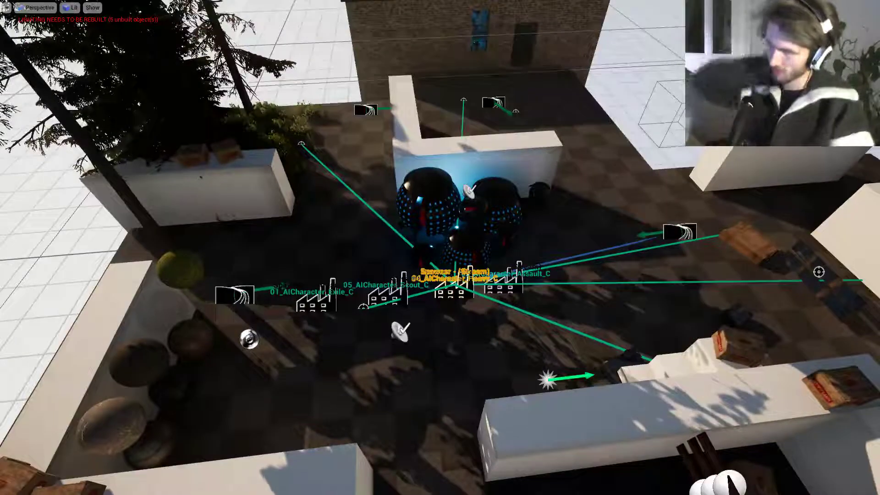
right_drag(657, 182, 657, 182)
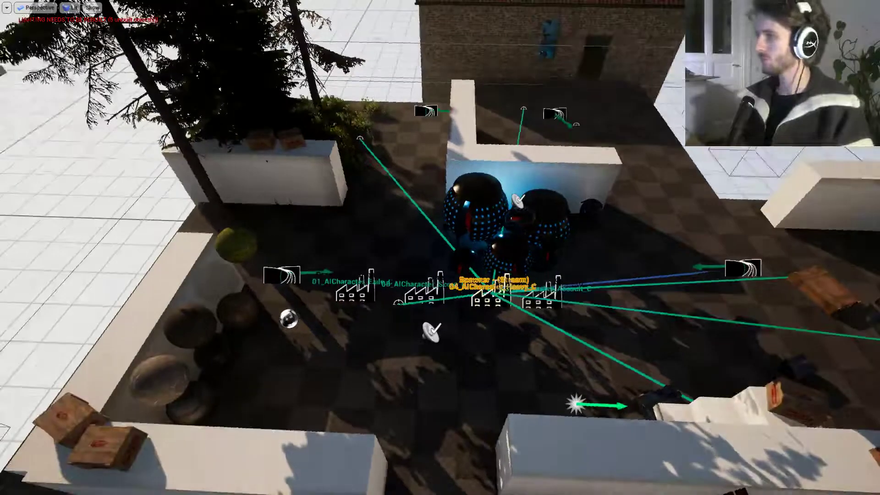
key(F11)
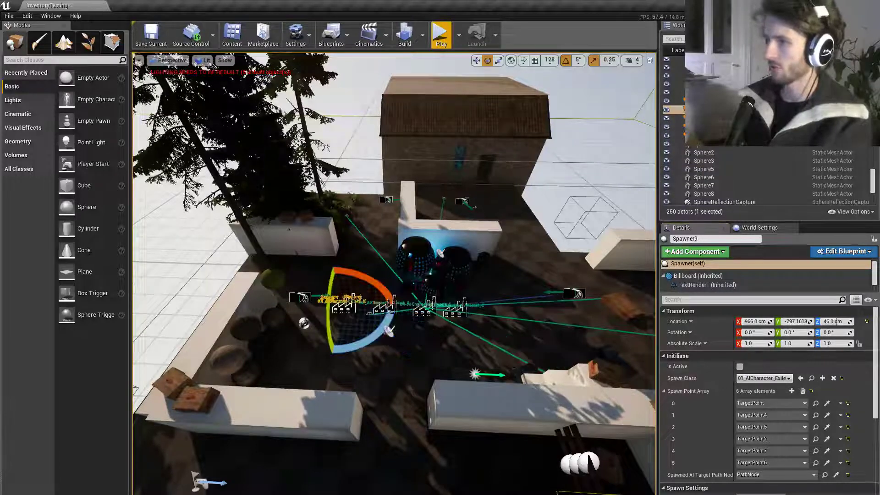
click(438, 36)
key(F11)
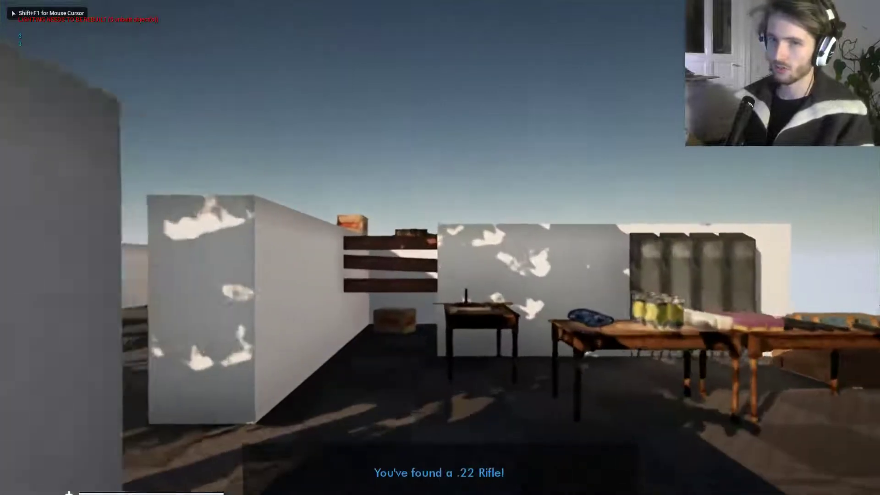
- Collect the weapons and ammunition from the supply tables, including the .22 rifle, and ready the axe
key(w)
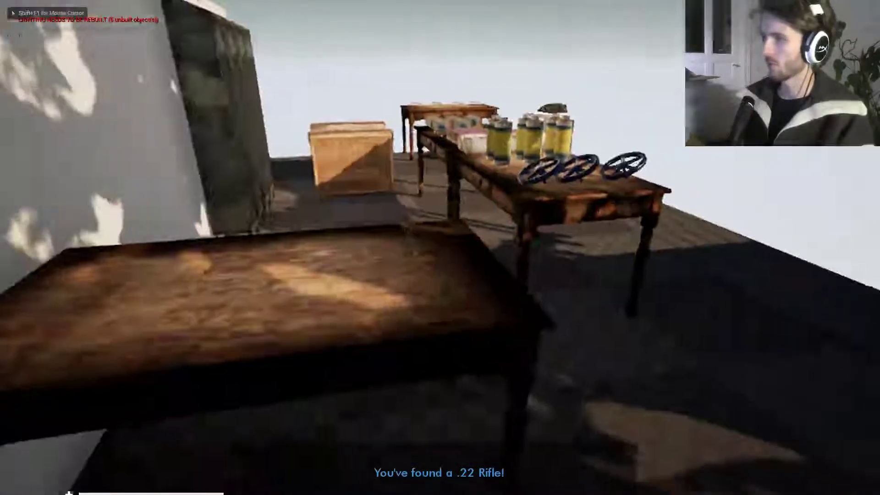
key(w)
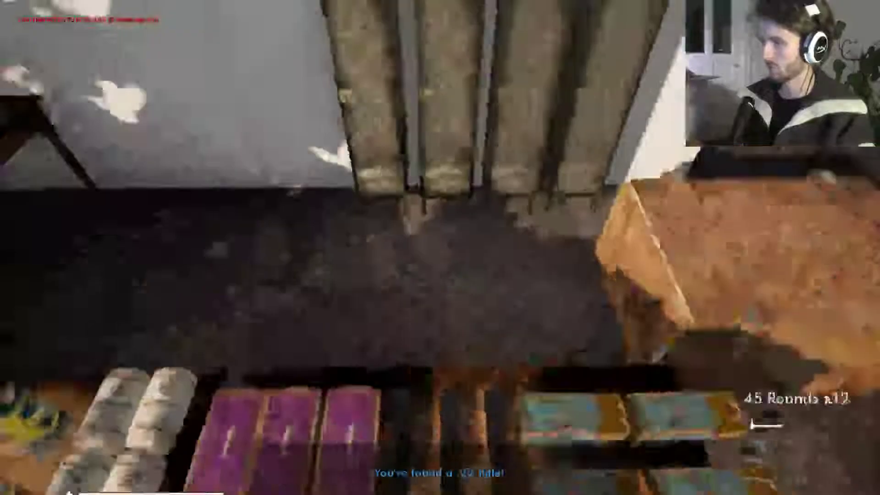
key(w)
scroll(440, 248, up, 4)
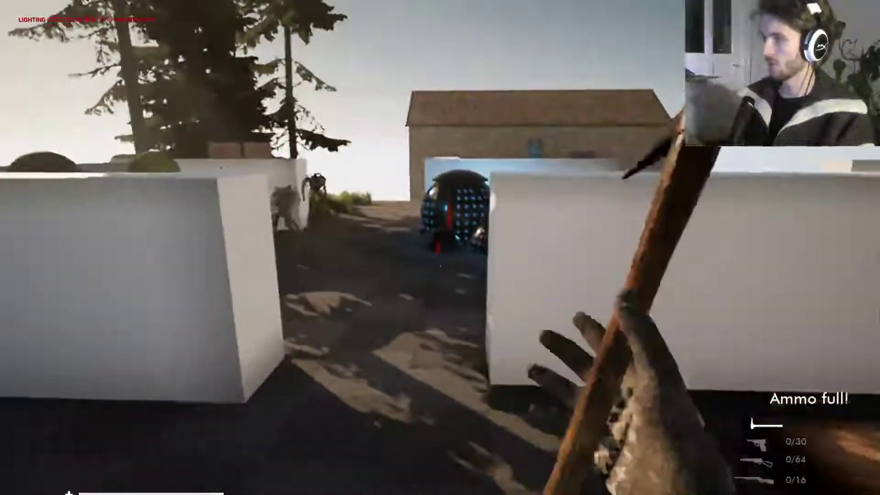
- Back away from the gap between the white walls, circle the supply tables and take cover by the wooden crate
key(s)
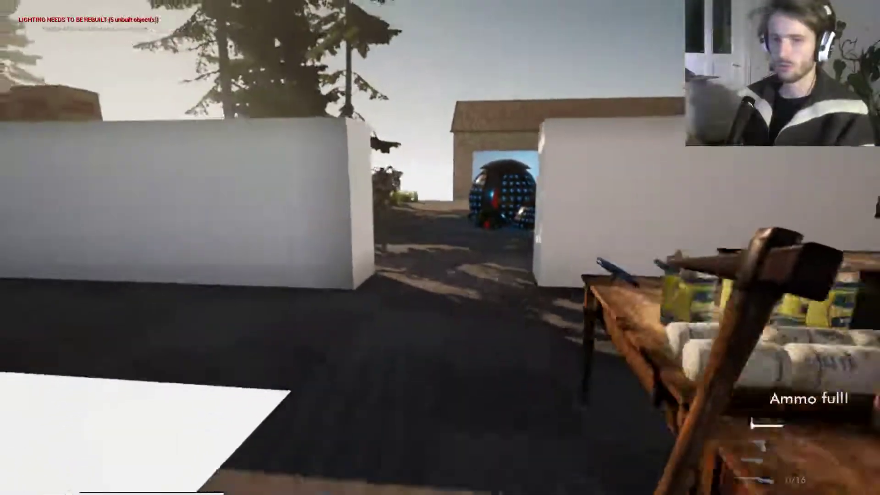
key(s)
key(d)
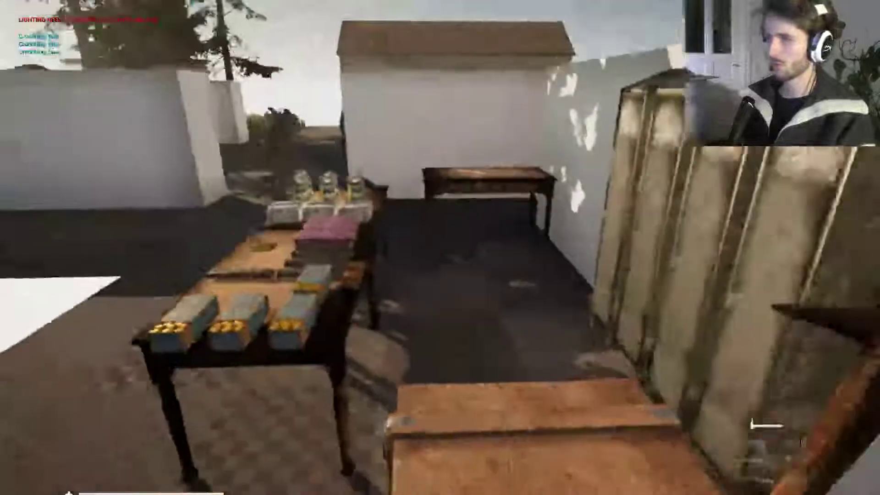
key(w)
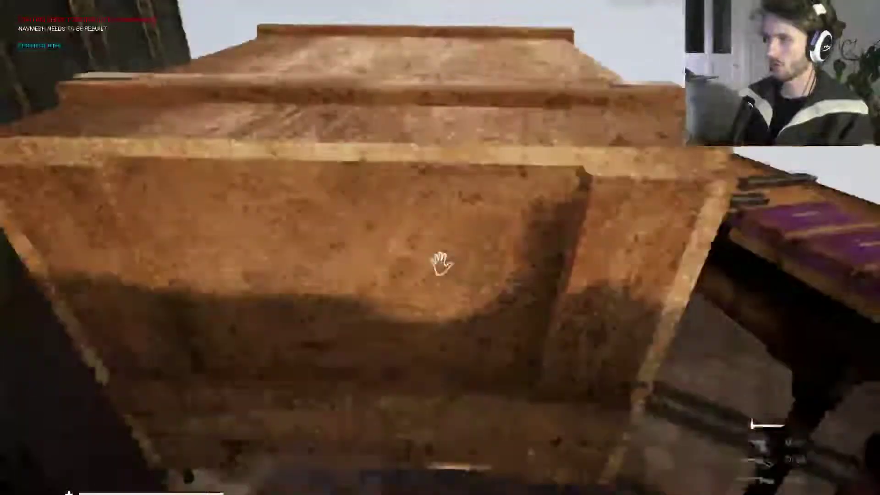
key(c)
key(s)
key(w)
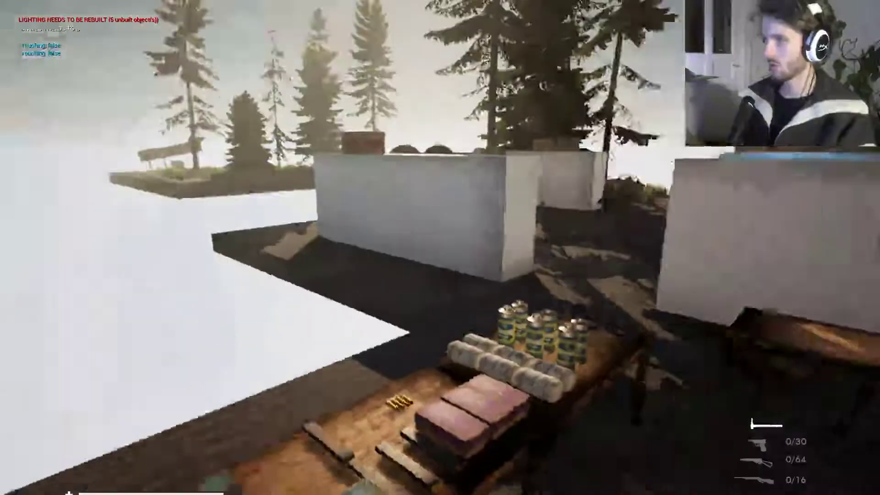
- Run around the white walls to the narrow strip of floor along the level's outer edge
key(w)
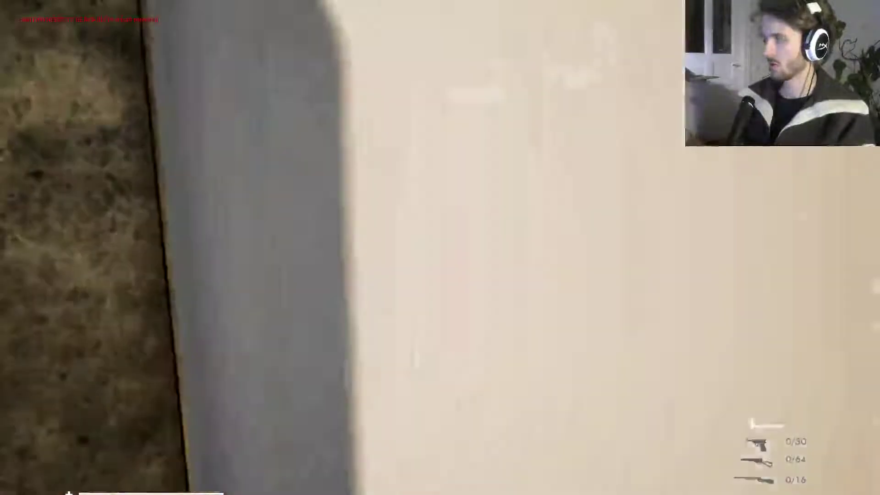
key(w)
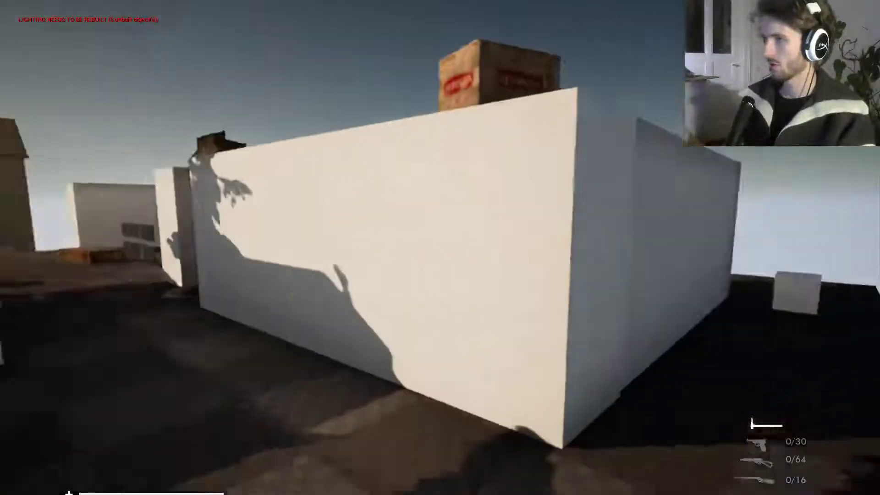
key(w)
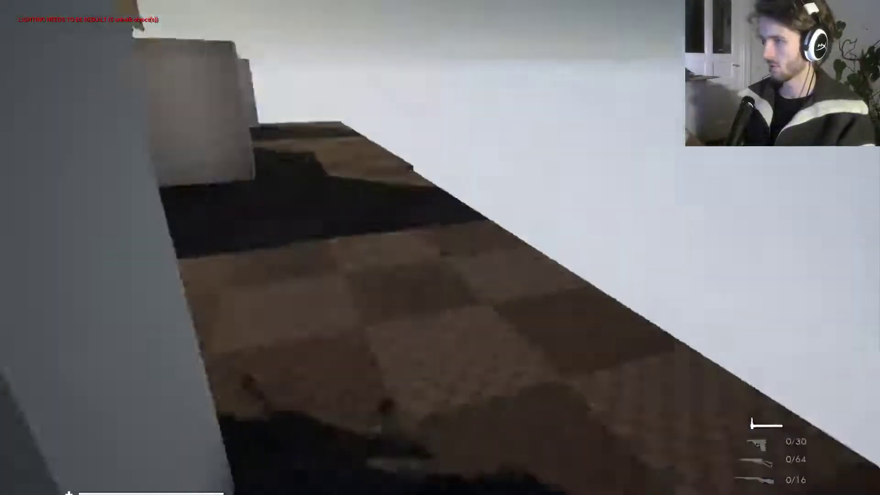
key(w)
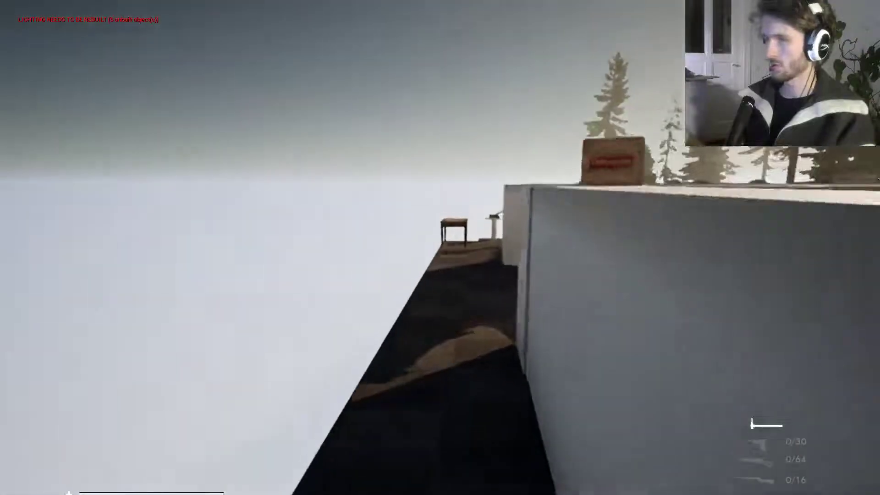
- Fight the pursuing exile robot with repeated axe attacks beside the outer wall, then move on past it
click(440, 266)
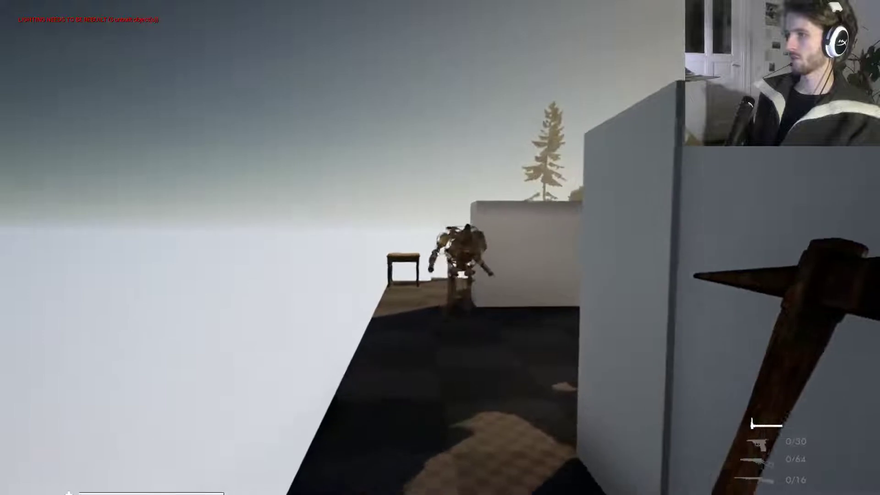
key(w)
click(440, 248)
key(s)
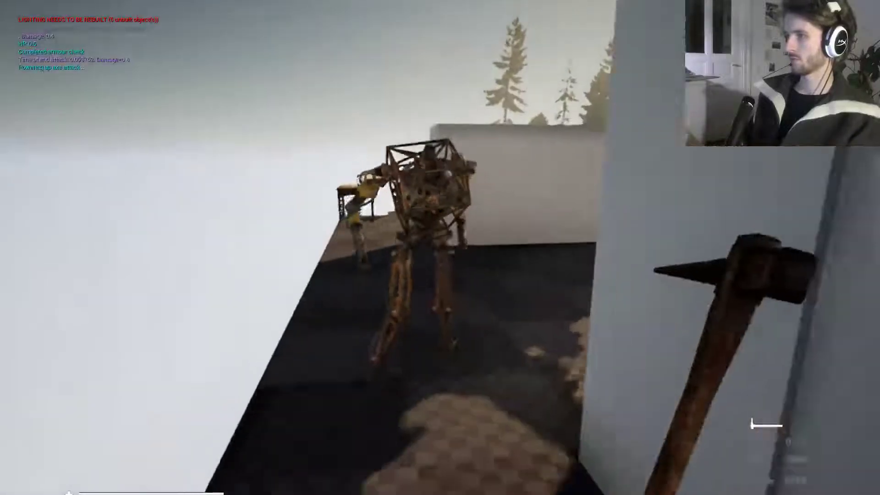
key(w)
click(440, 247)
key(s)
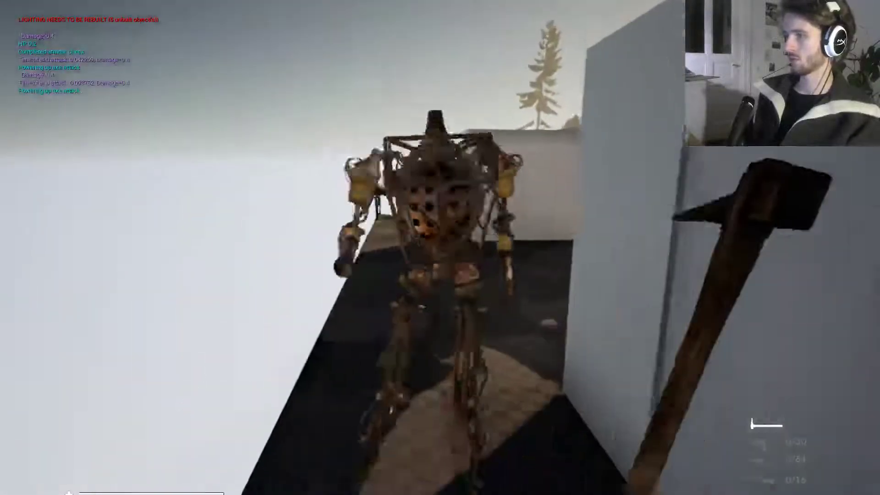
click(440, 247)
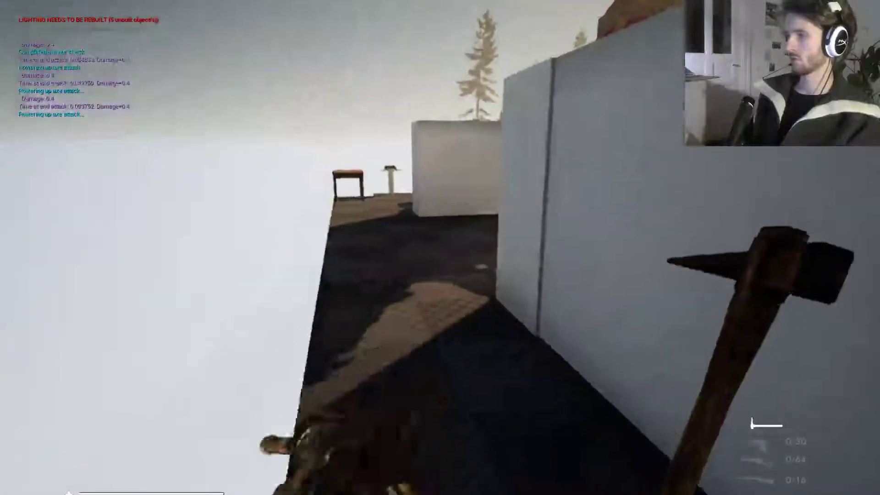
key(w)
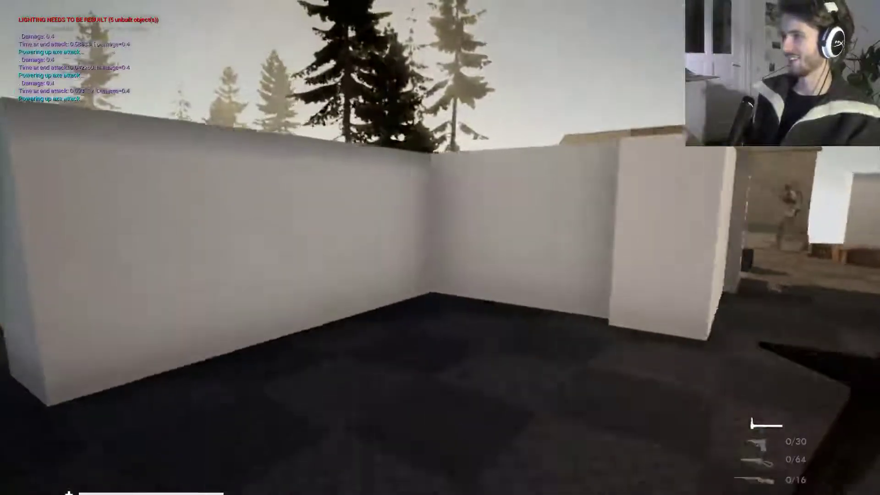
- Stop the play-test, leave the full-screen view and deactivate the 01_AICharacter_Exile spawner
key(Escape)
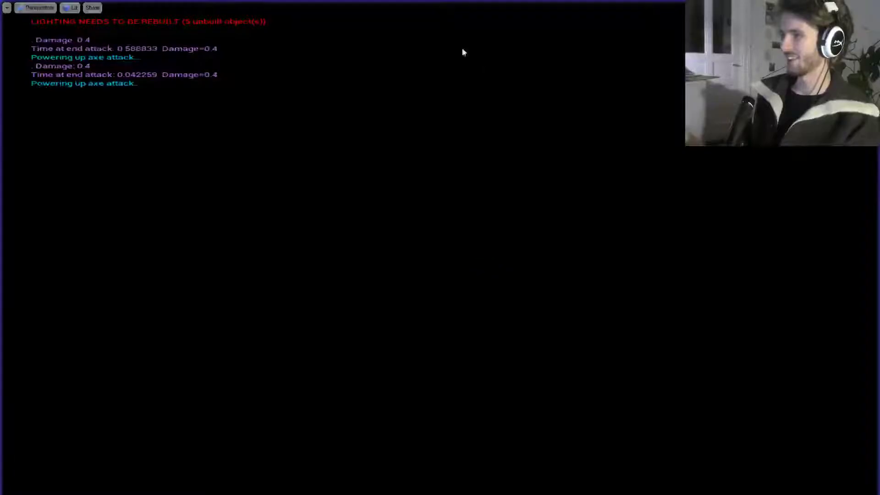
key(w)
right_drag(440, 248, 440, 330)
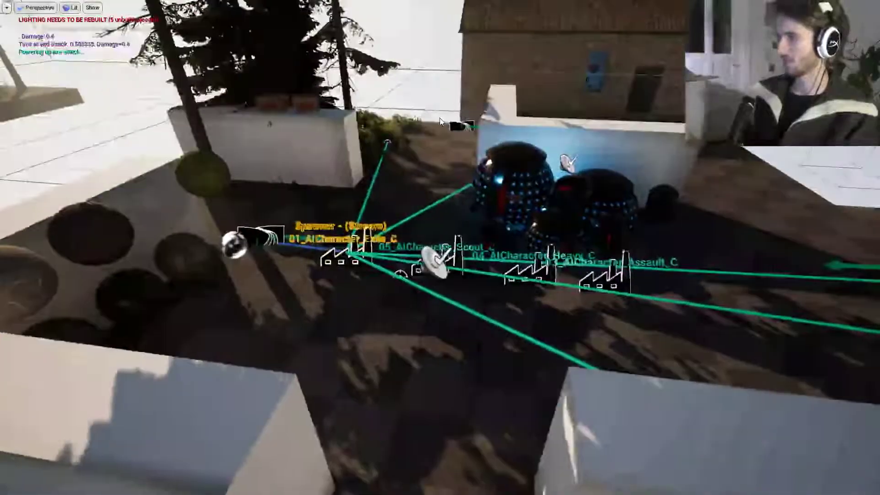
key(F11)
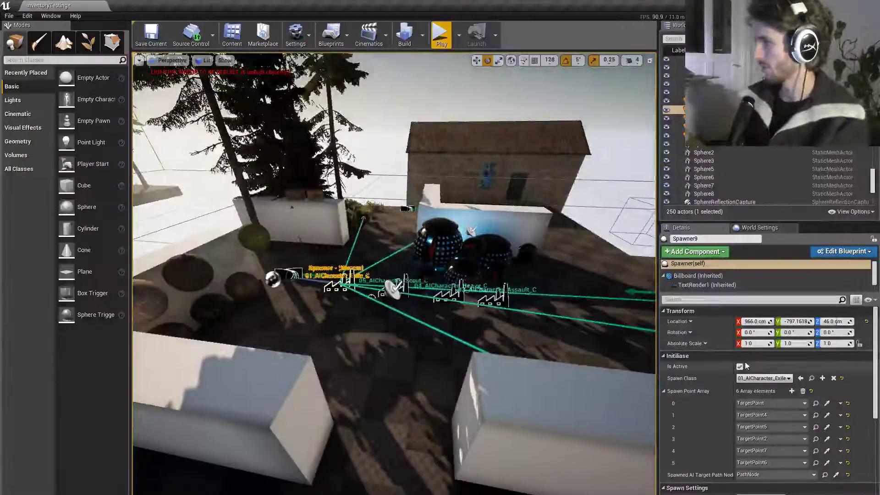
click(740, 367)
- Check the active setting of the Scout, Heavy and Assault spawners
right_drag(458, 275, 412, 271)
key(w)
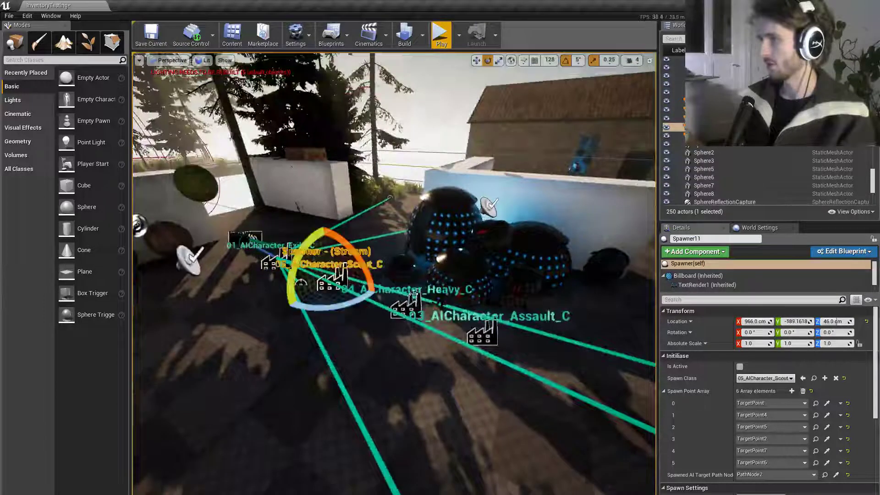
click(405, 308)
right_drag(405, 308, 463, 289)
right_drag(203, 392, 198, 395)
click(311, 360)
- Place a 01_AICharacter_Exile on the open checkered floor and inspect it full screen in game view
right_drag(311, 360, 284, 367)
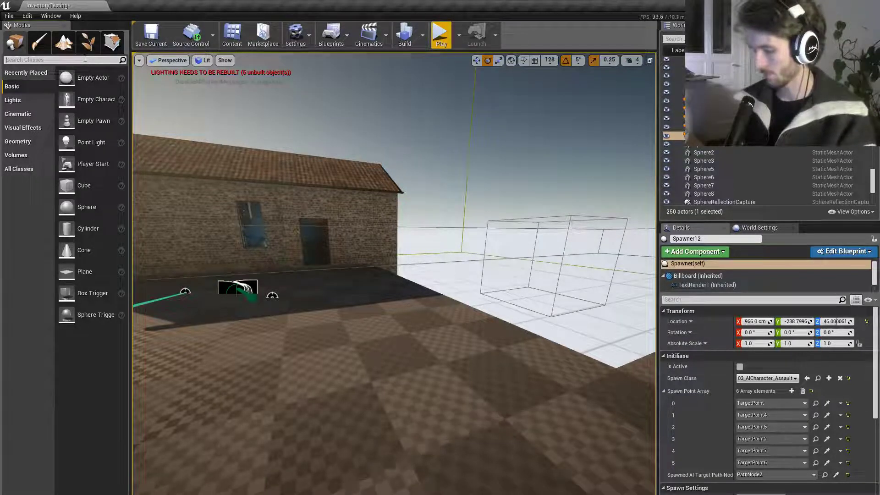
text(exile)
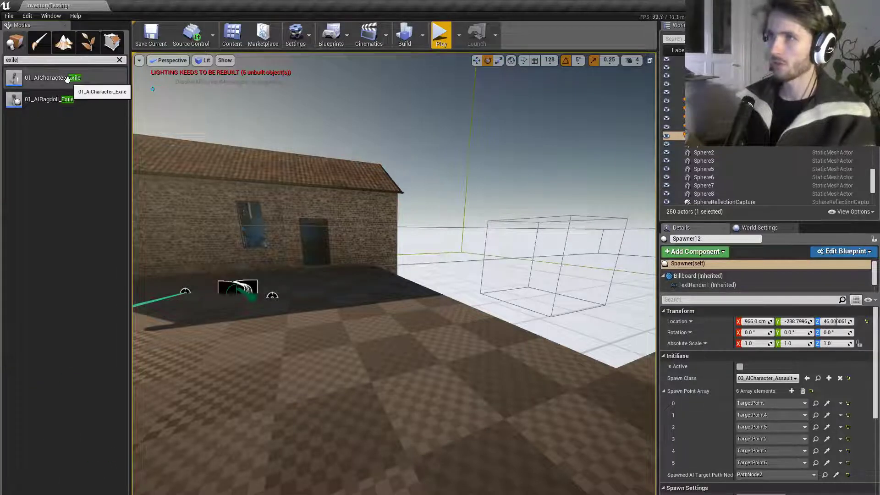
drag(74, 78, 358, 375)
right_drag(357, 376, 223, 376)
key(Escape)
key(F11)
key(g)
key(s)
key(w)
key(d)
key(s)
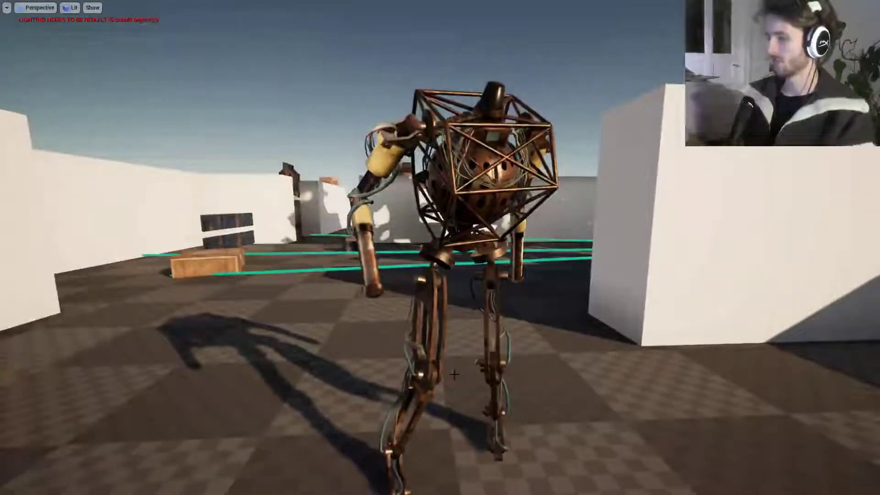
- Place a 05_AICharacter_Scout on the floor beside the exile robot and adjust its position
key(F11)
click(118, 60)
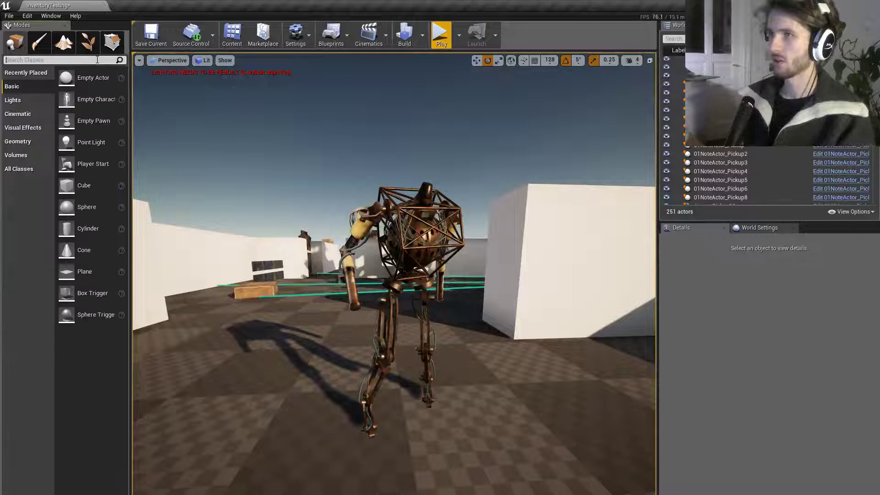
text(scout)
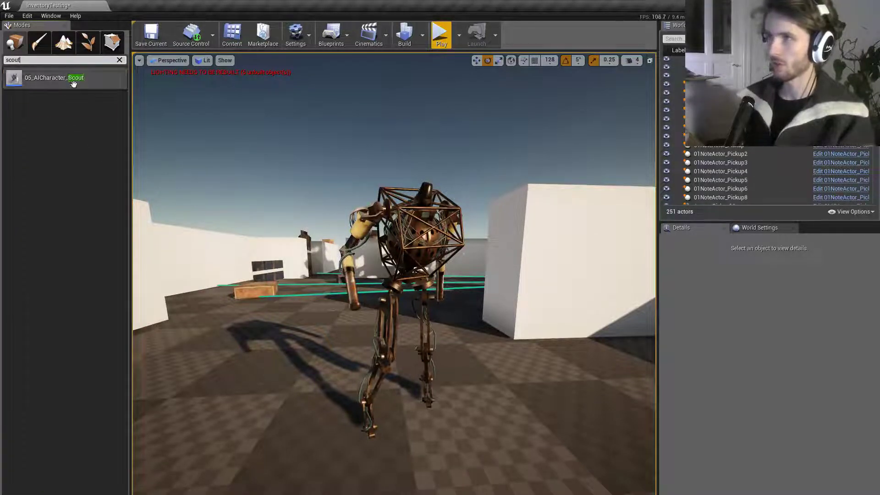
drag(73, 84, 275, 348)
right_drag(340, 343, 377, 339)
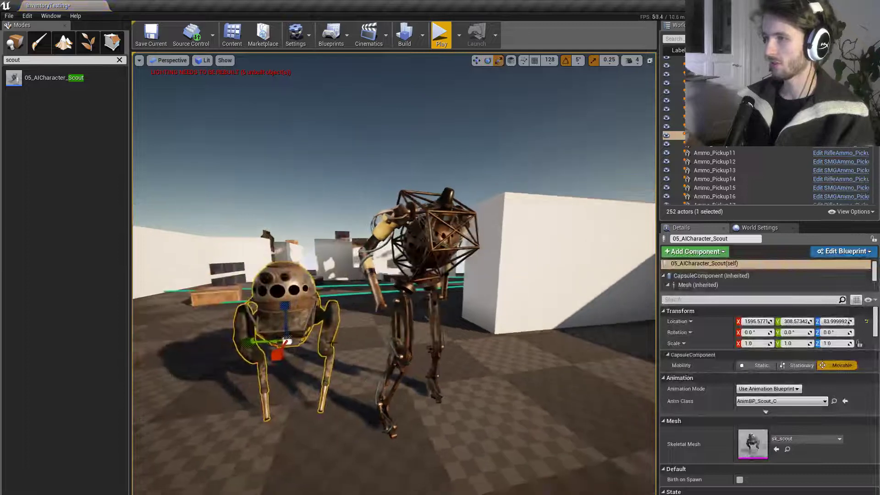
drag(263, 340, 249, 341)
key(Escape)
right_drag(249, 340, 367, 341)
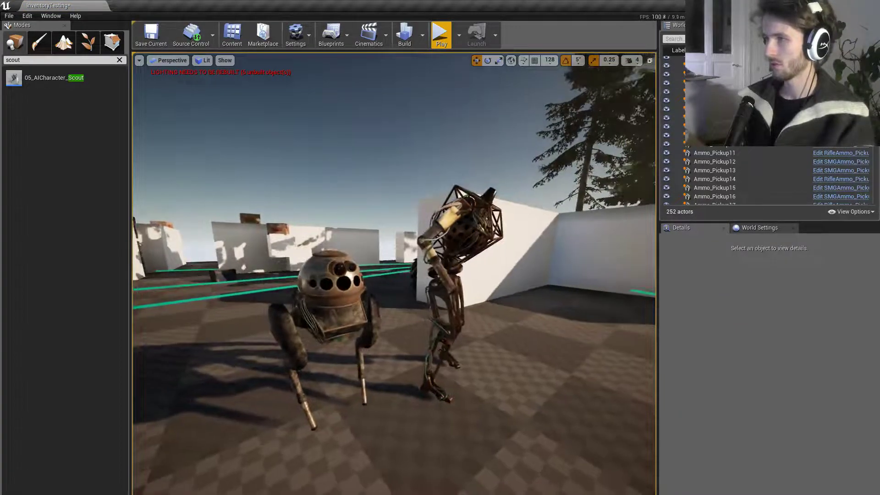
- Place a 03_AICharacter_Assault on the other side of the exile robot and lower it to the floor
click(120, 60)
text(assau)
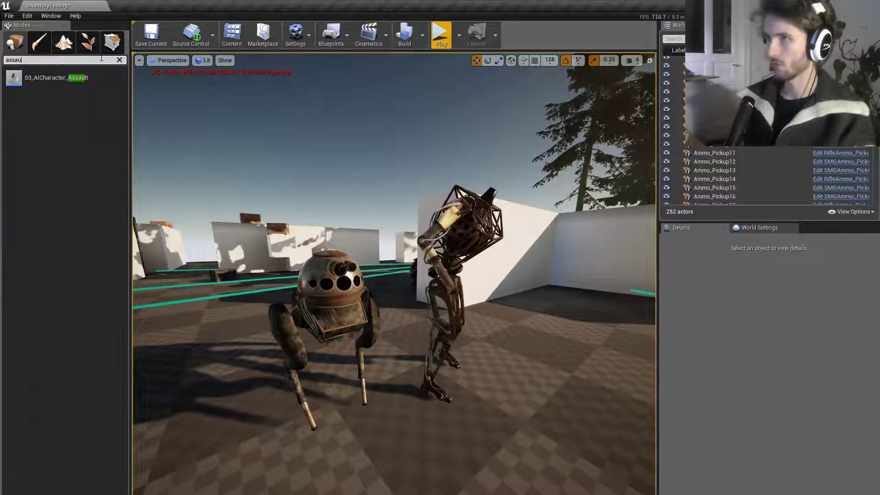
drag(45, 78, 550, 339)
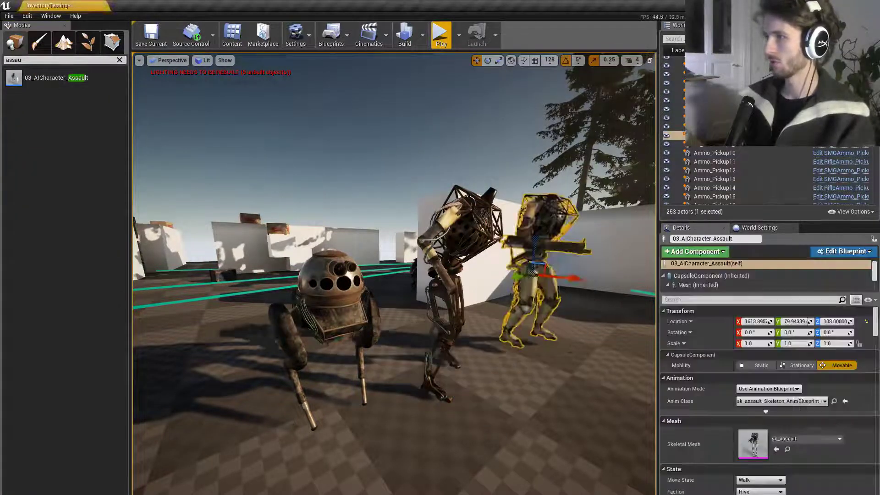
right_drag(550, 339, 527, 339)
key(f)
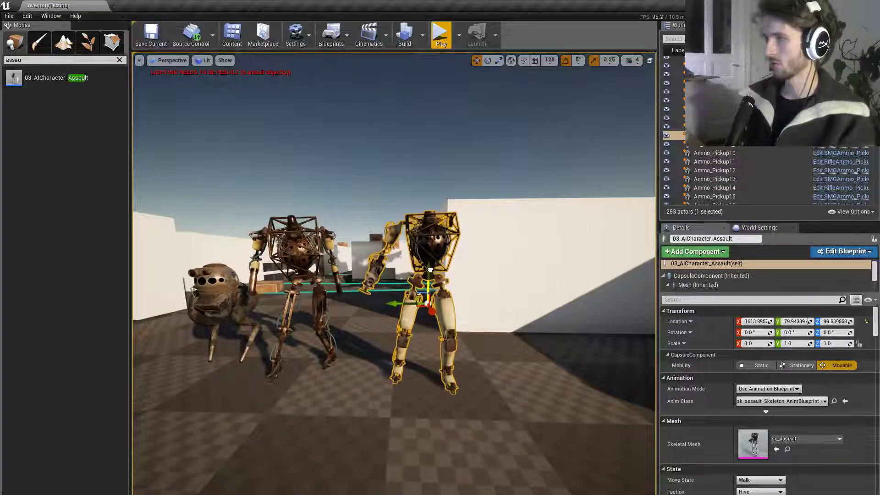
drag(430, 270, 430, 272)
key(Escape)
right_drag(460, 294, 488, 298)
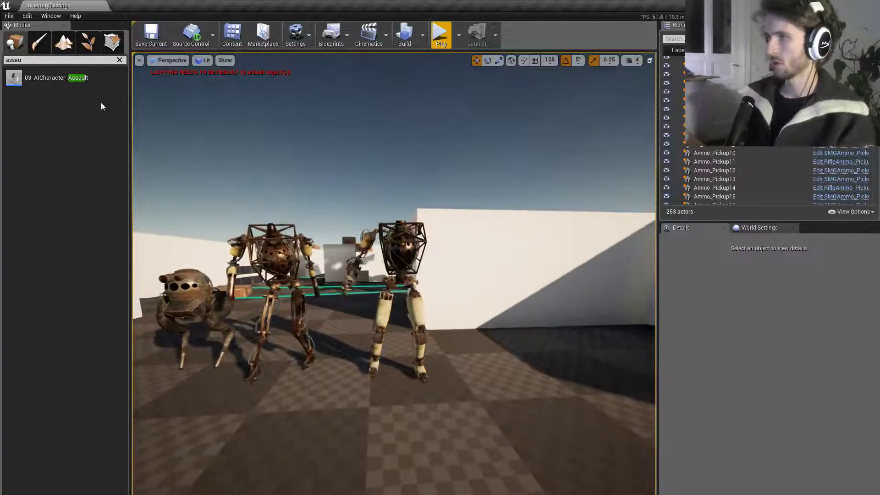
- Find the Heavy class and place a 04_AICharacter_Heavy on the floor beside the assault robot
click(119, 60)
text(heavy)
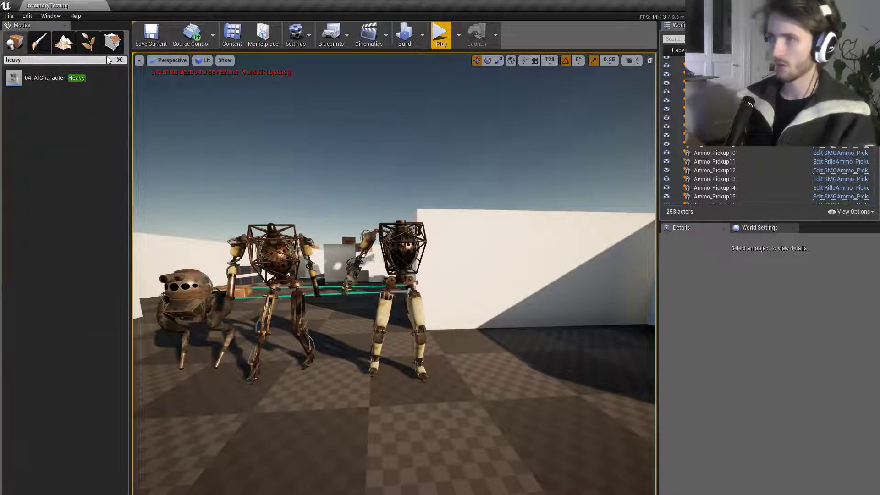
drag(521, 365, 521, 365)
key(Escape)
right_drag(520, 365, 502, 374)
- Inspect the heavy and assault robots up close in full-screen game view
key(F11)
key(s)
key(d)
key(d)
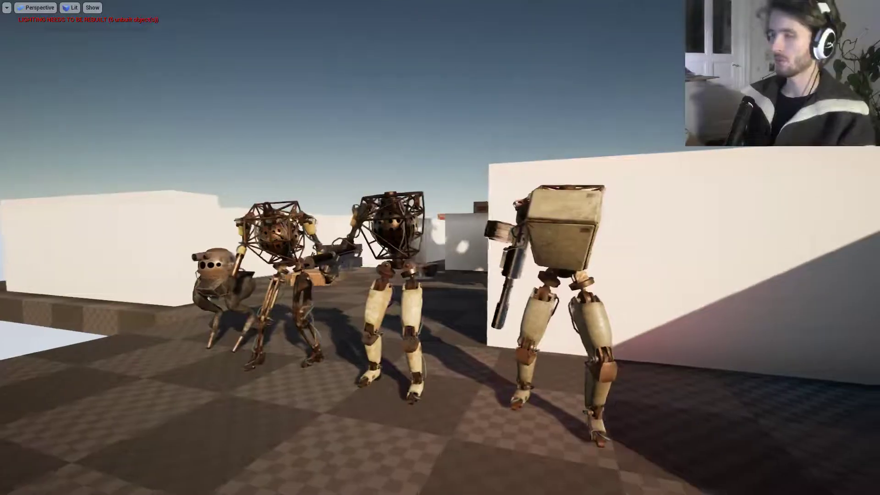
key(a)
right_drag(502, 374, 534, 339)
key(w)
key(s)
key(d)
key(w)
key(d)
right_drag(486, 245, 573, 261)
key(a)
right_drag(518, 243, 399, 229)
key(d)
right_drag(568, 227, 497, 236)
key(w)
key(s)
key(s)
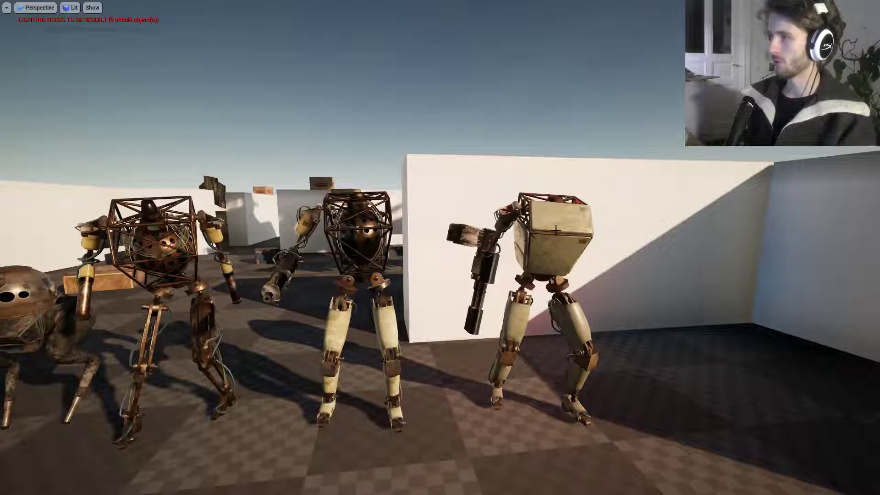
- Inspect the scout and exile robots up close, ending on a view of the whole line-up
key(a)
right_drag(440, 247, 495, 262)
key(a)
right_drag(440, 247, 298, 229)
key(w)
key(a)
key(d)
right_drag(458, 237, 568, 229)
key(s)
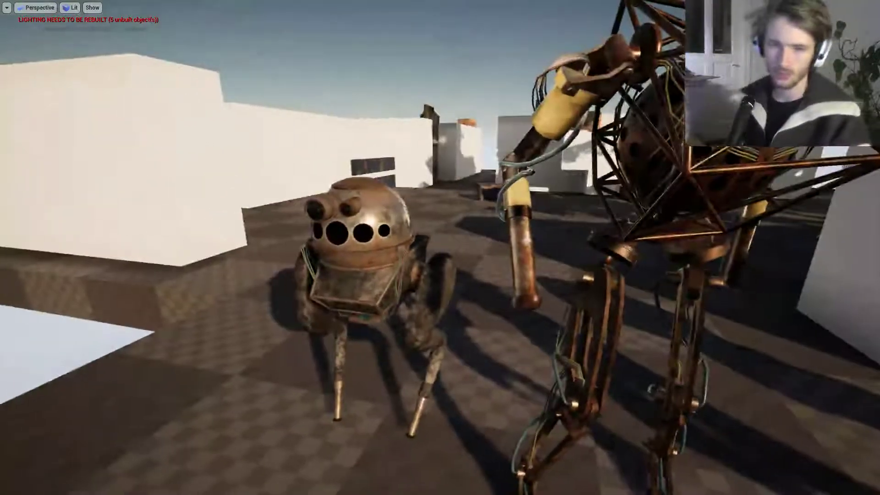
right_drag(496, 255, 633, 208)
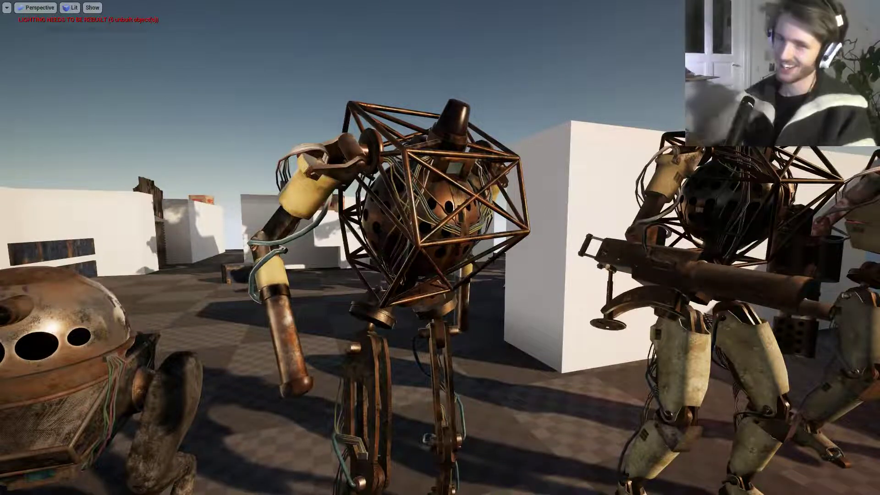
right_drag(506, 263, 497, 266)
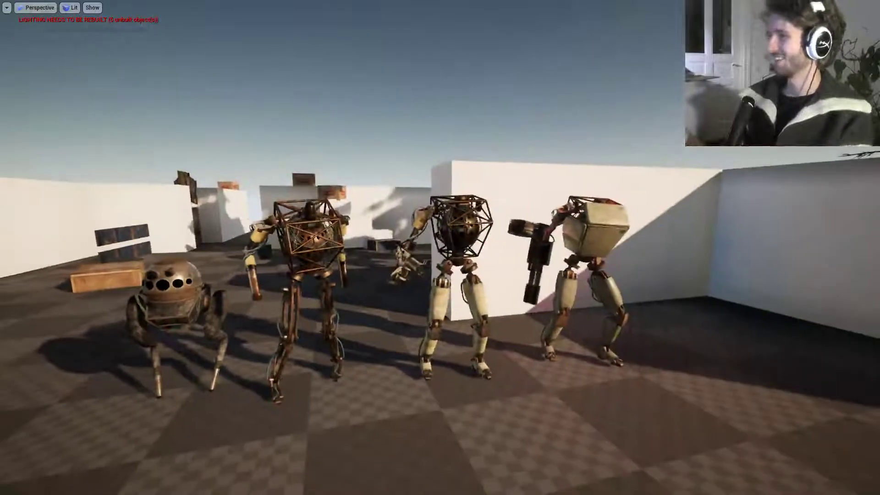
- Exit full screen and delete the assault, heavy and scout robots from the level
key(F11)
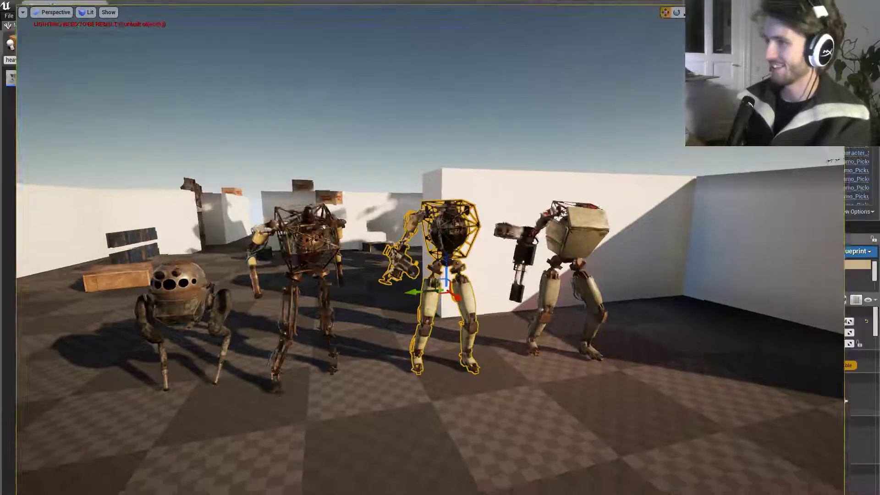
key(Delete)
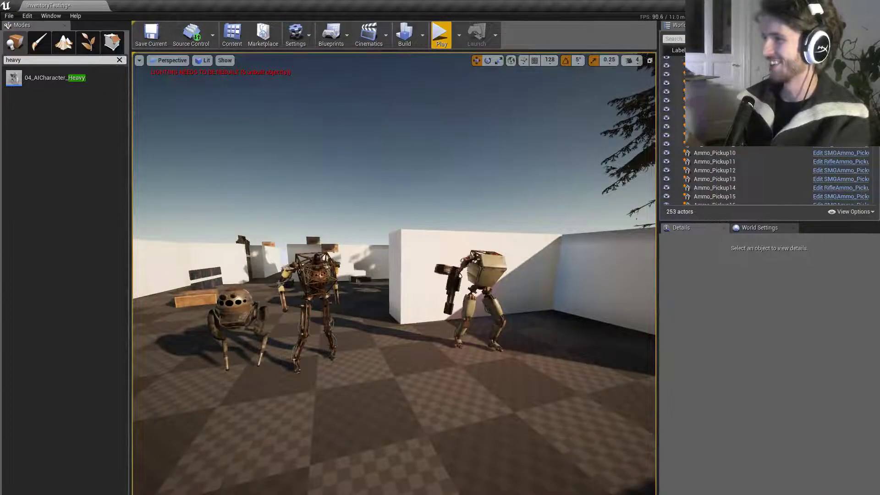
click(466, 292)
key(Delete)
click(236, 312)
key(Delete)
- Clear the class search and select the remaining exile robot to show its State settings
click(317, 281)
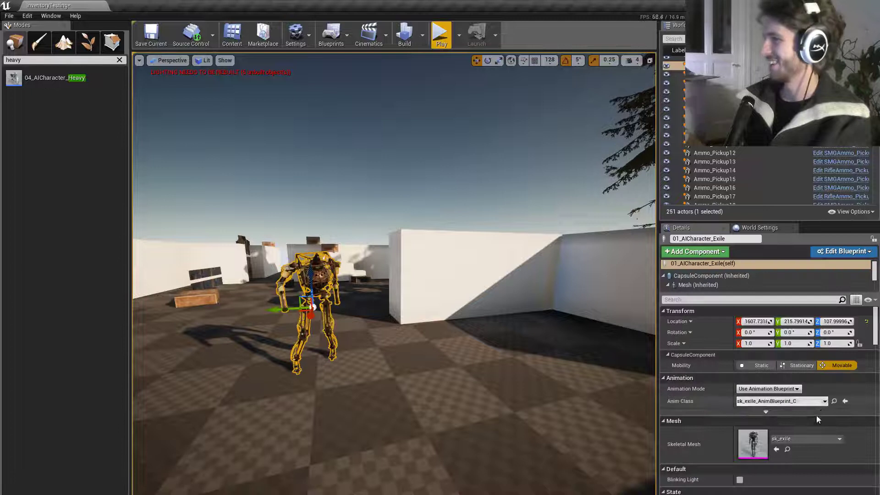
scroll(761, 452, down, 3)
right_drag(537, 402, 415, 365)
key(Escape)
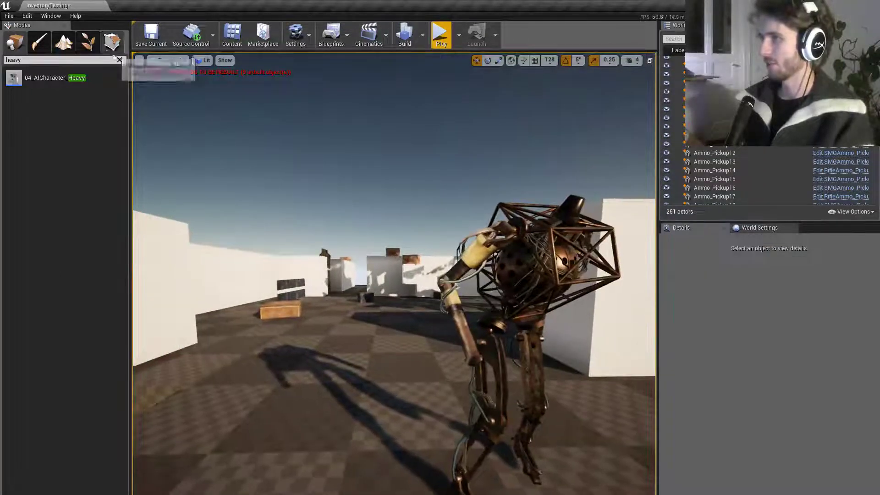
right_drag(135, 82, 275, 202)
click(119, 60)
right_drag(321, 257, 339, 259)
click(377, 263)
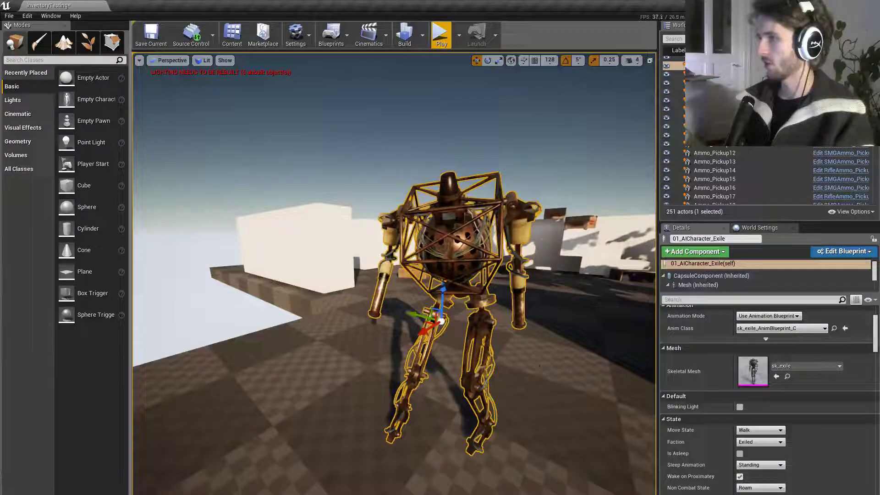
- Turn on Is Asleep for the exile robot, keeping its faction Exiled and its move state Walk
click(759, 445)
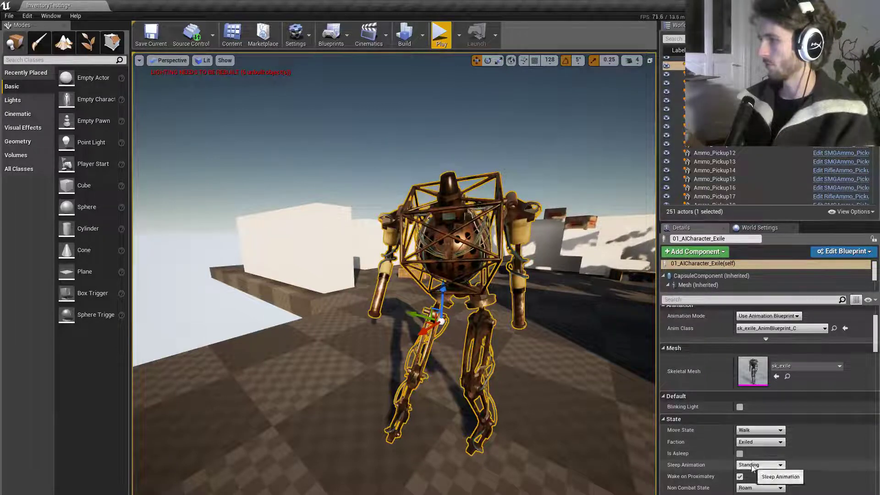
click(754, 431)
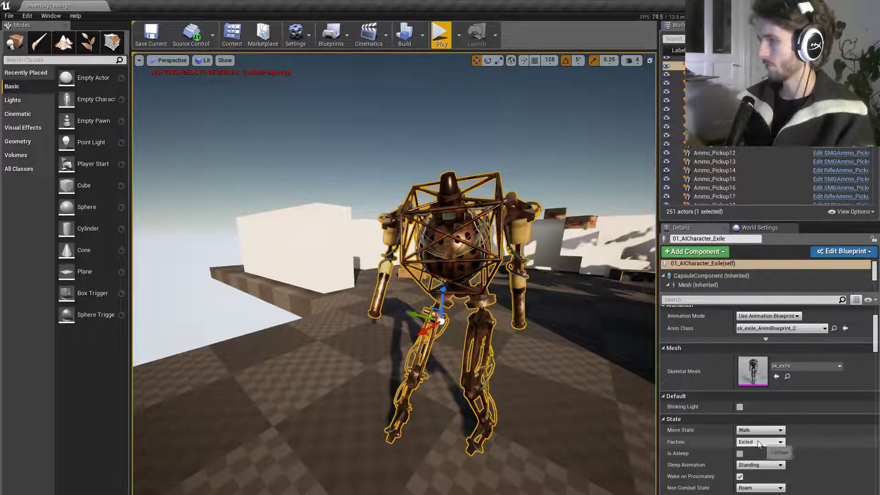
click(760, 456)
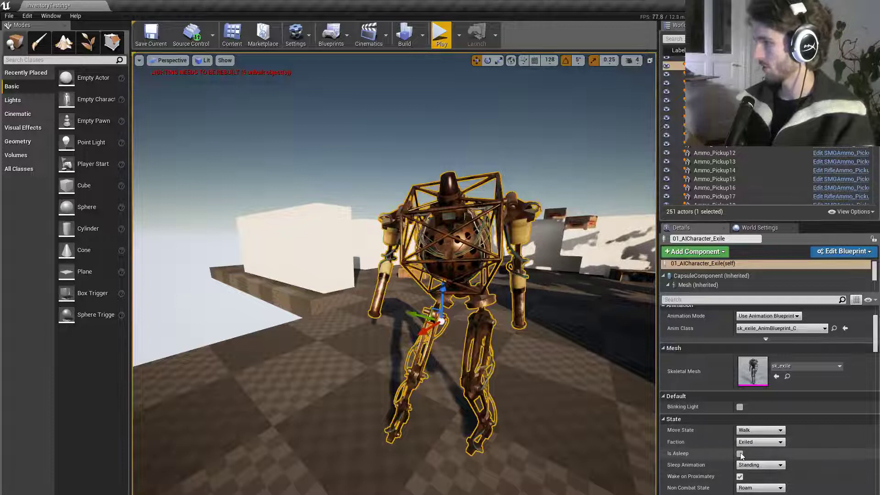
click(740, 453)
right_drag(440, 275, 468, 275)
key(Escape)
- Start a full-screen play-test from a spot on the shaded floor facing the sleeping exile robot
click(442, 358)
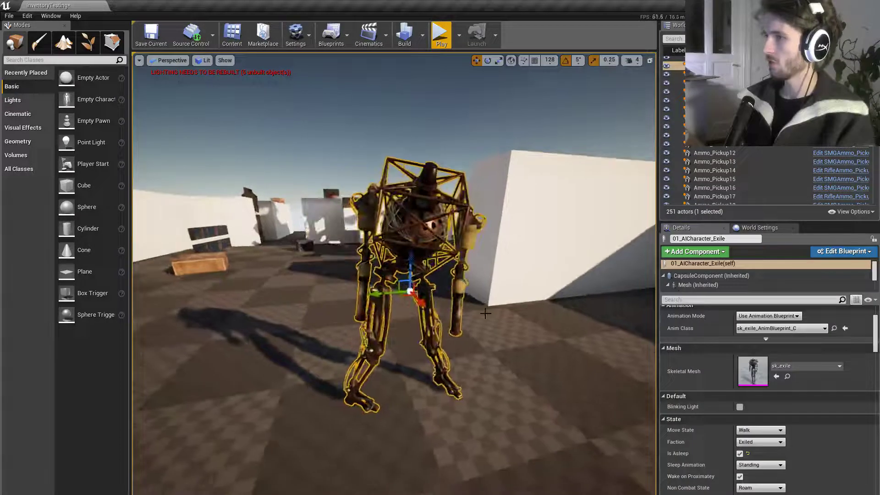
key(s)
right_drag(445, 418, 419, 415)
right_click(445, 418)
click(475, 394)
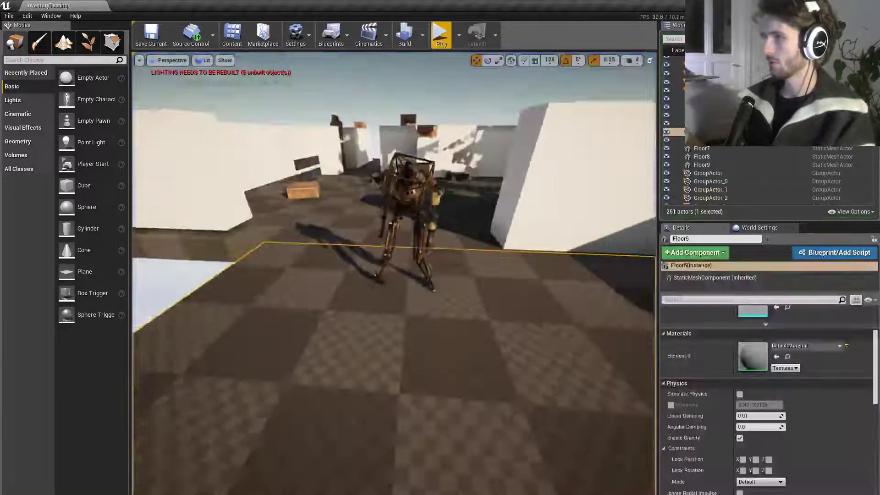
right_drag(470, 389, 470, 388)
right_click(300, 403)
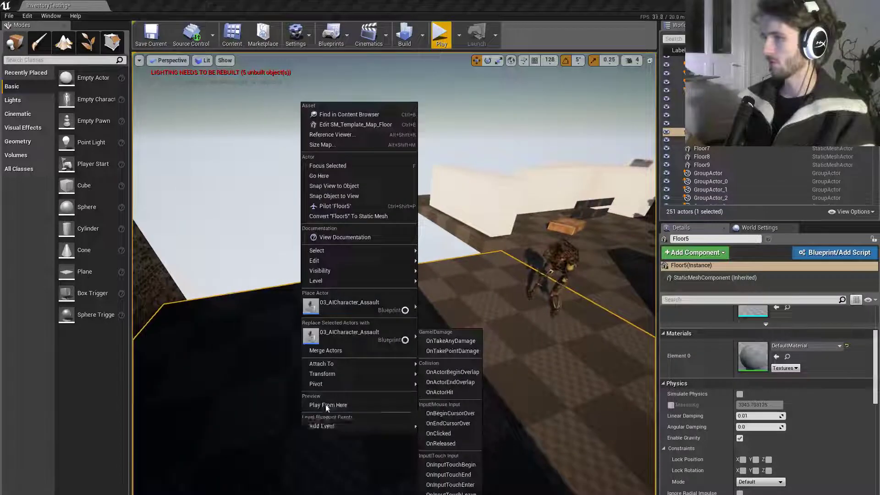
click(327, 401)
key(F11)
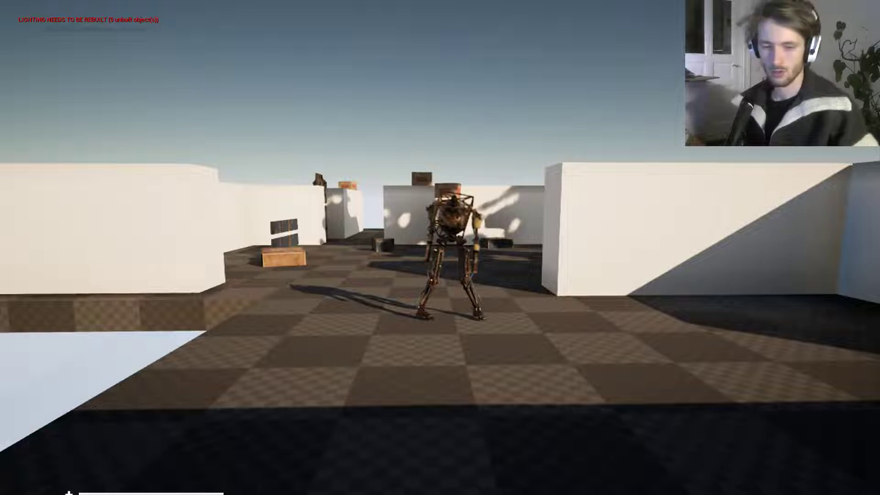
- Walk up to the standing sleeping exile to test its wake-up, back away and end the play session
key(w)
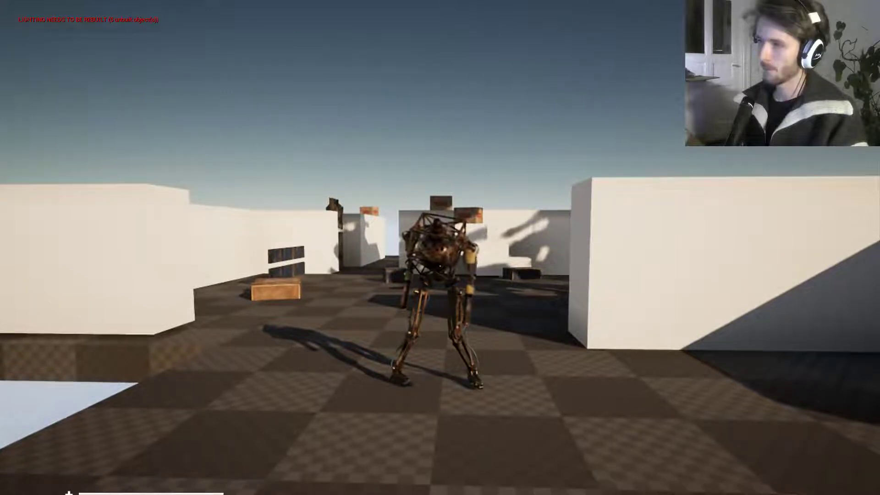
key(w)
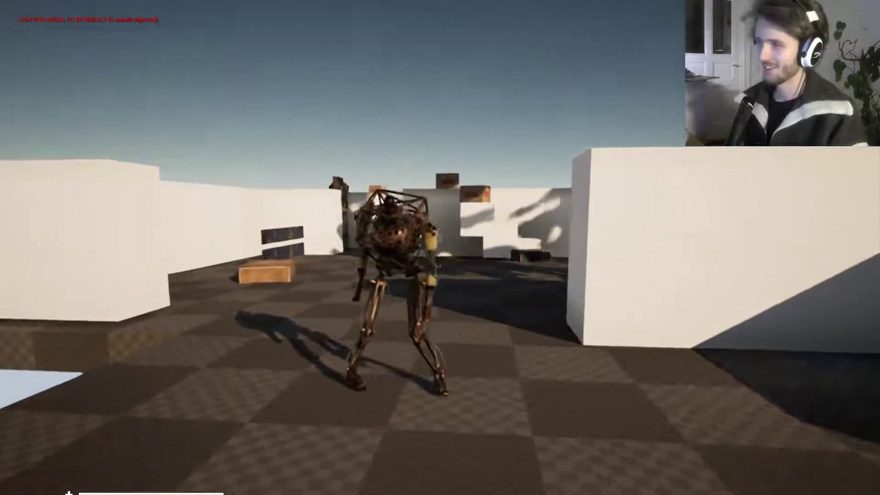
key(w)
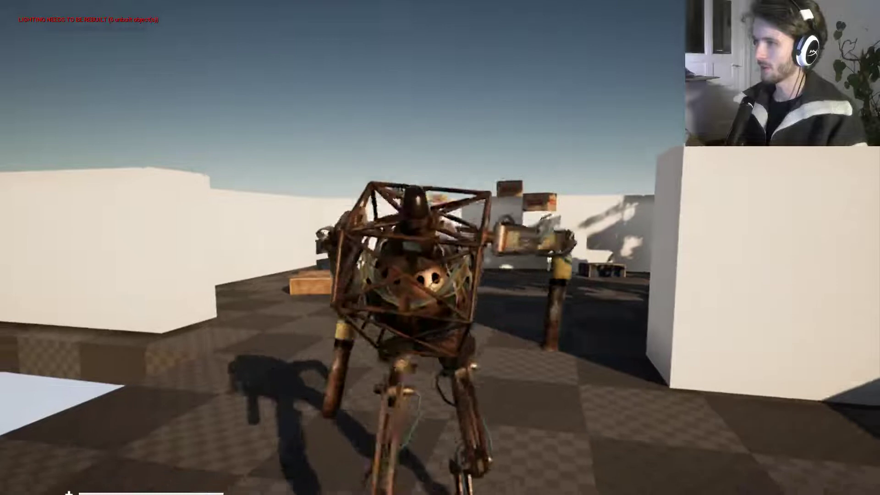
key(s)
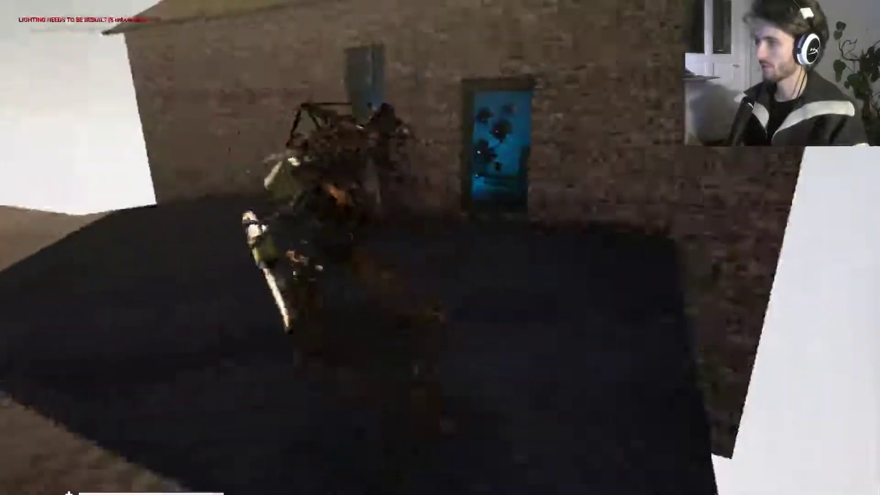
key(s)
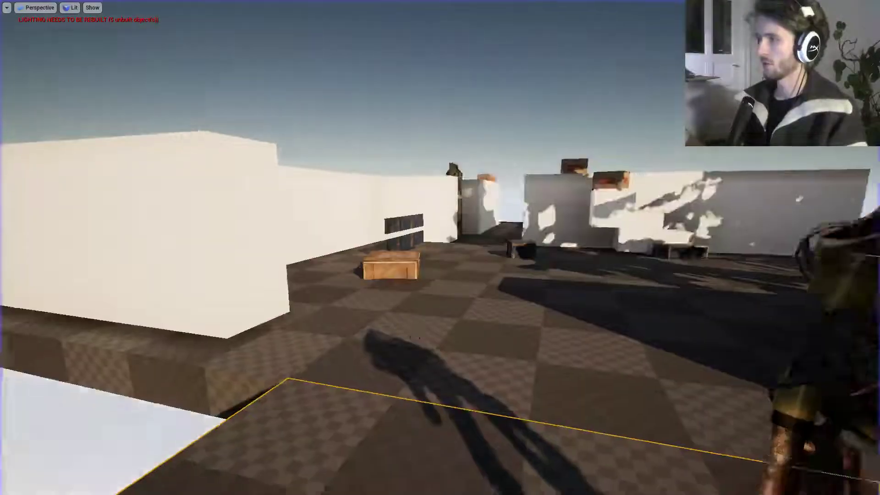
- Set the exile robot's Sleep Animation to Ground and view it without the selection
right_drag(440, 275, 583, 316)
click(531, 289)
key(F11)
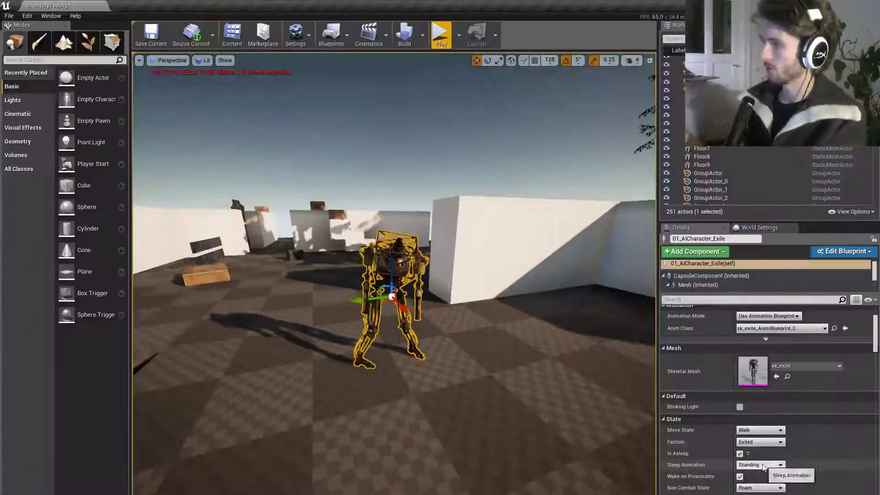
click(752, 479)
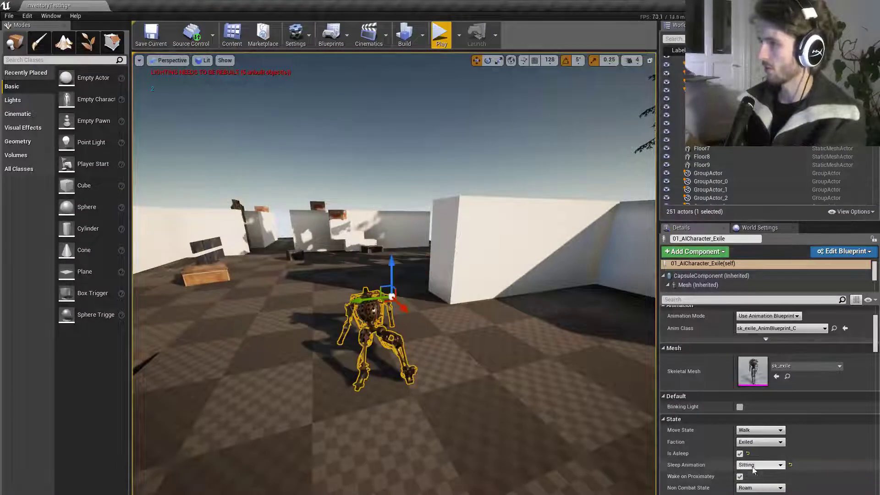
right_drag(503, 288, 475, 324)
key(Escape)
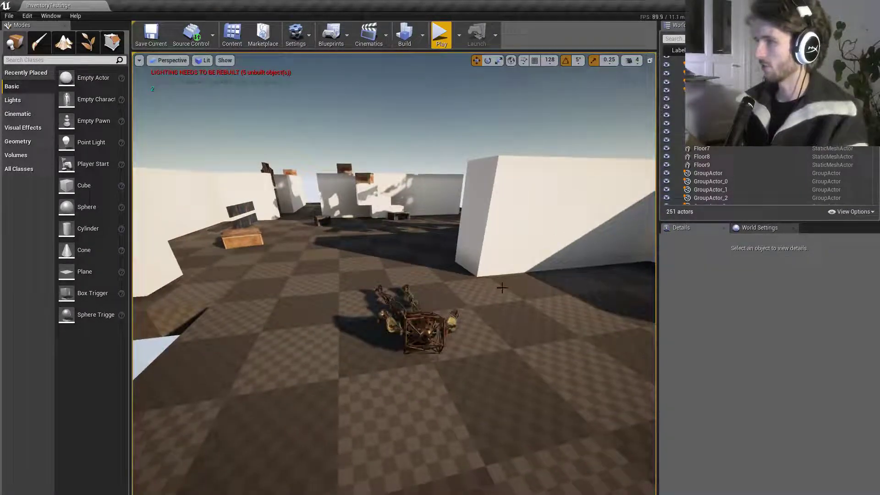
click(442, 33)
key(F11)
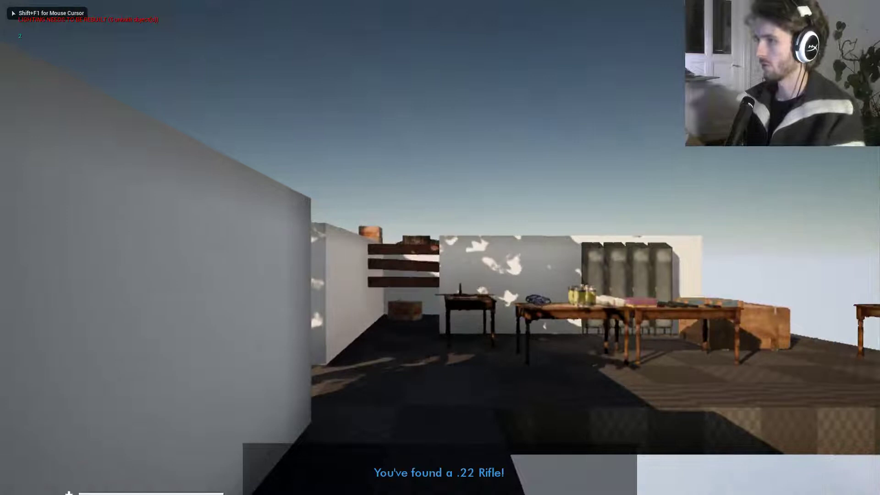
key(Escape)
- Start a play-test from the shaded part of the floor near the exile lying on the ground
key(w)
right_drag(440, 247, 302, 243)
right_click(124, 391)
mouse_move(151, 385)
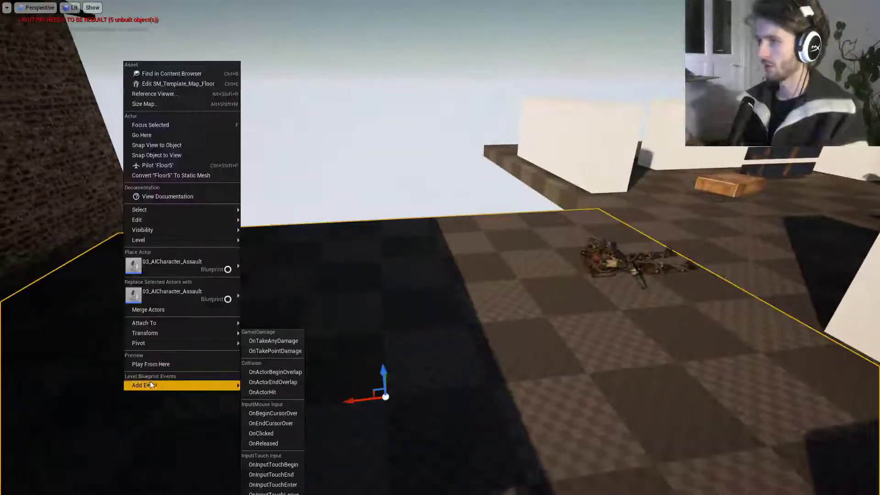
click(160, 364)
click(168, 366)
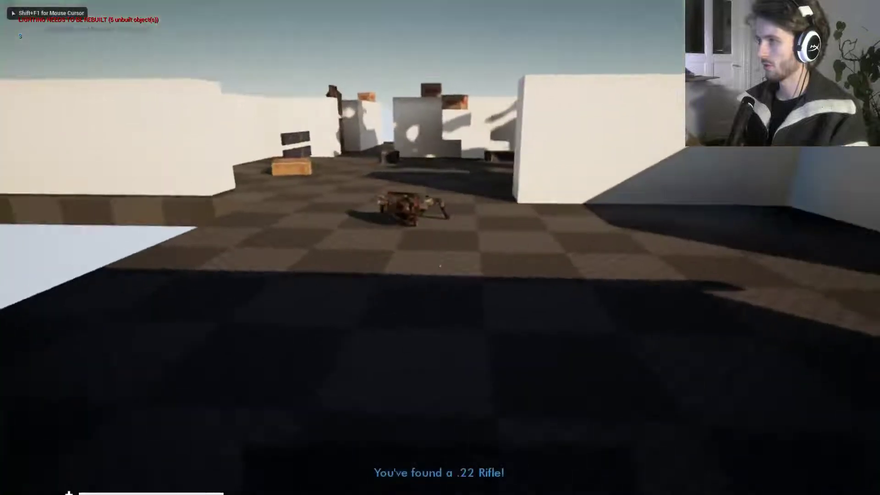
- Approach the exile lying on the ground to test its wake-up, retreat from it and stop playing
key(w)
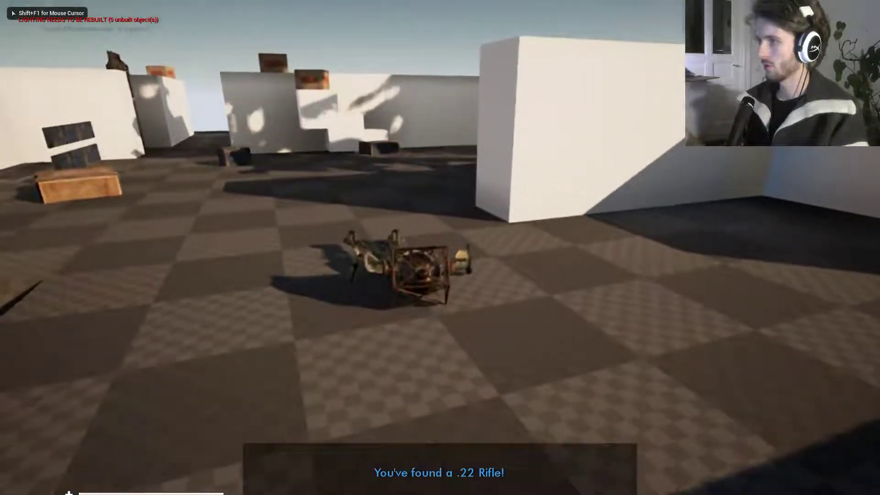
key(s)
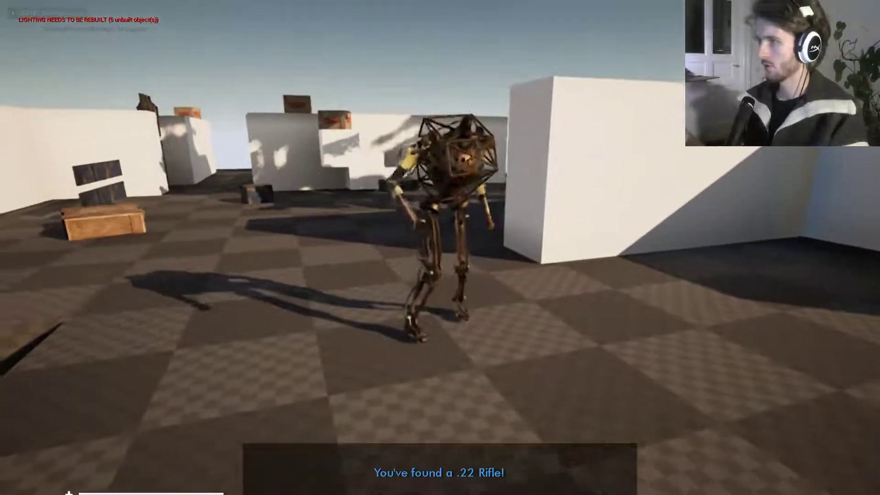
key(s)
key(s)
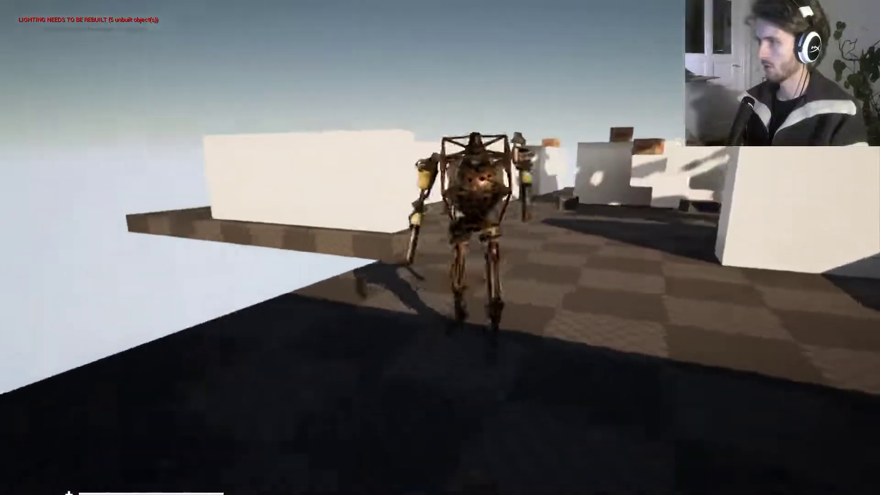
key(Escape)
- Duplicate the lying exile robot beside the original and set the copy's Sleep Animation to Sitting
right_drag(184, 338, 509, 364)
click(437, 303)
scroll(437, 303, up, 3)
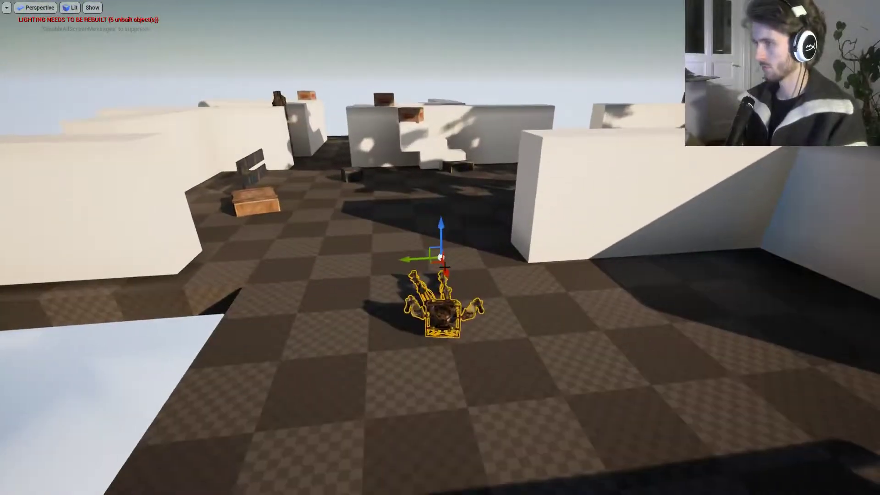
alt+drag(439, 264, 557, 276)
key(Escape)
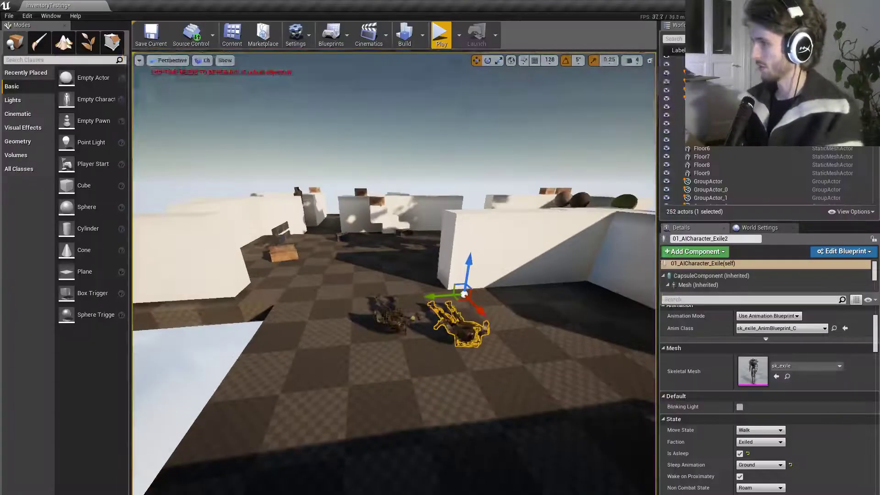
click(761, 465)
click(756, 480)
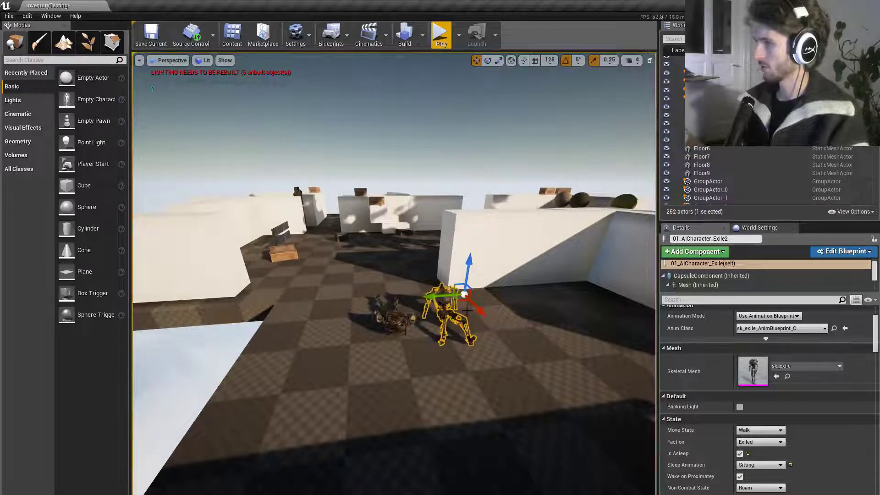
- Duplicate the sitting exile robot to the other side of the lying one and set the copy's Sleep Animation to the standing option
alt+drag(445, 297, 328, 304)
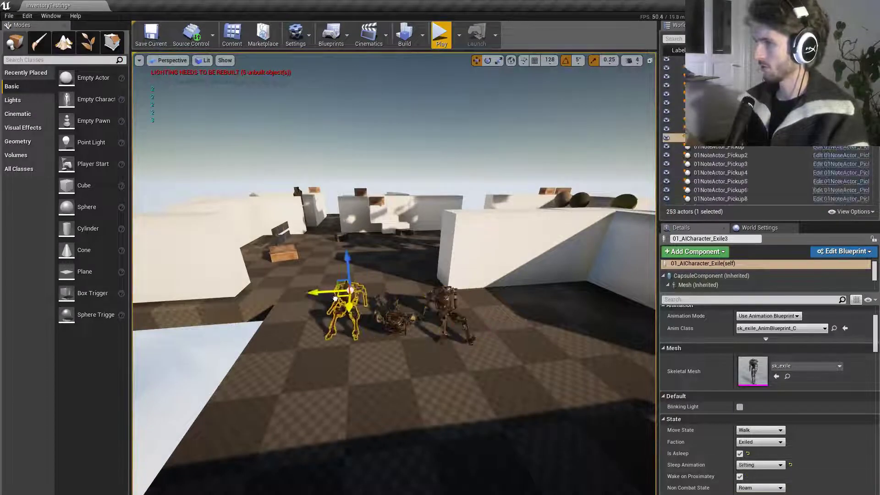
click(760, 464)
click(755, 473)
- Start a full-screen play-test from the shaded floor in front of the three sleeping exile robots
right_drag(590, 405, 282, 356)
key(Escape)
right_click(282, 356)
click(312, 332)
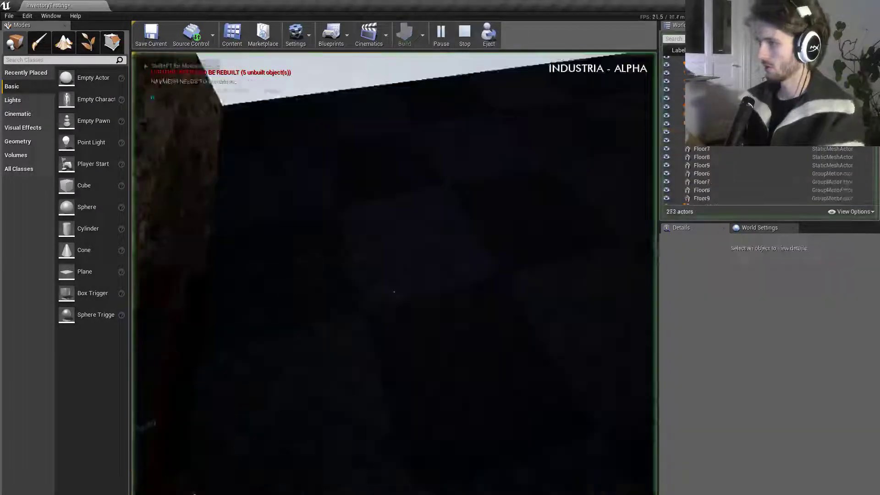
key(F11)
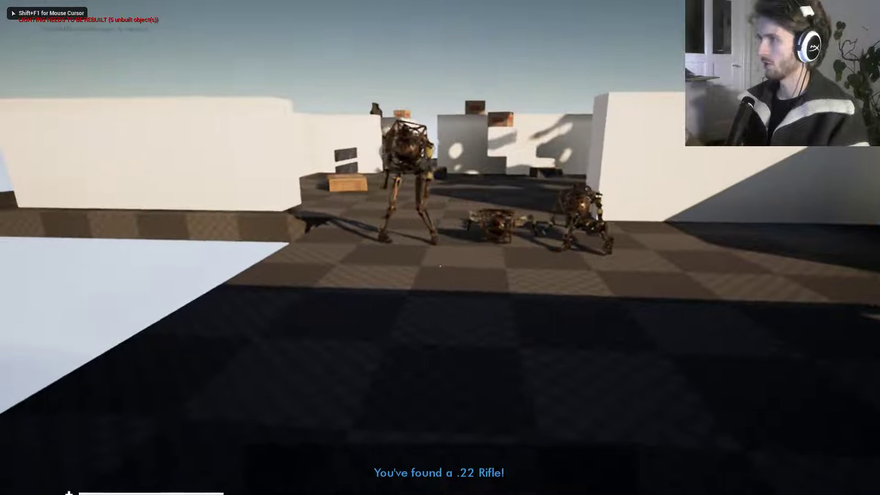
- Approach the three sleeping exiles to test their wake-up, retreat from them and stop playing
key(w)
key(w)
key(d)
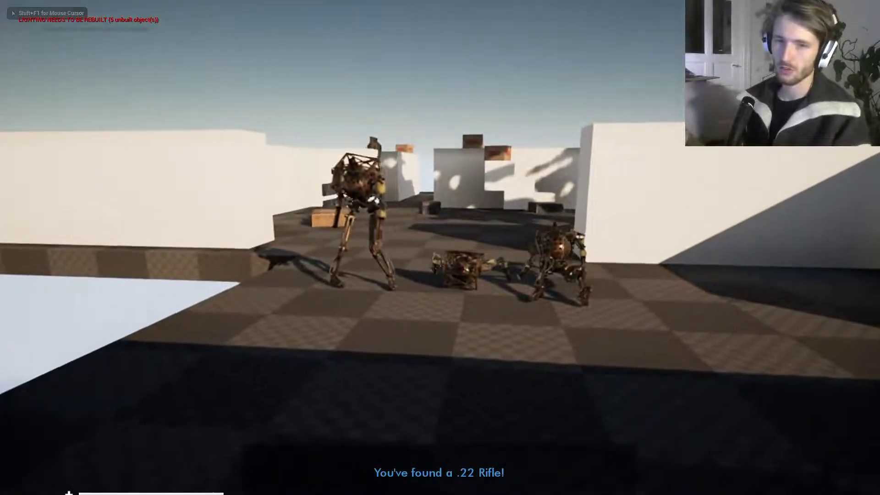
key(s)
key(d)
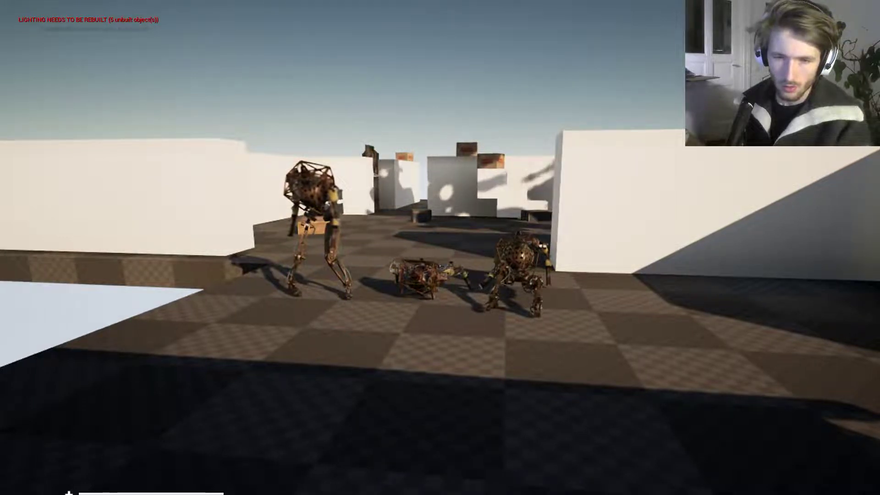
key(w)
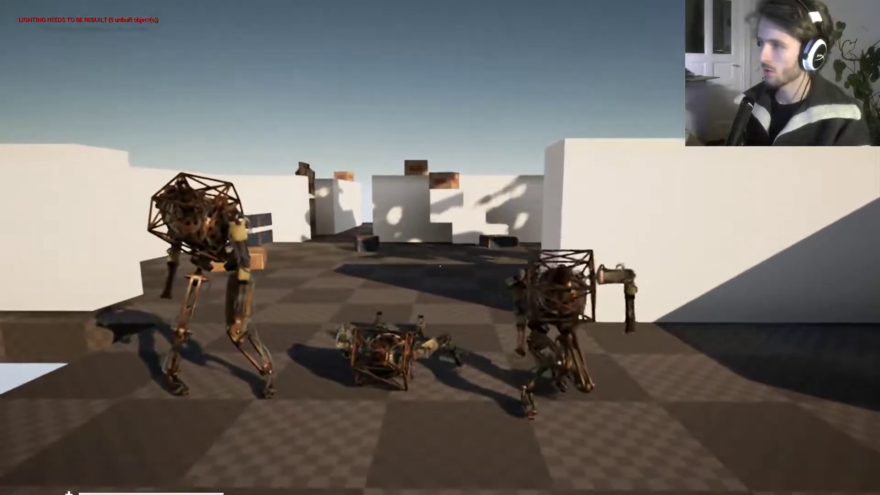
key(w)
key(s)
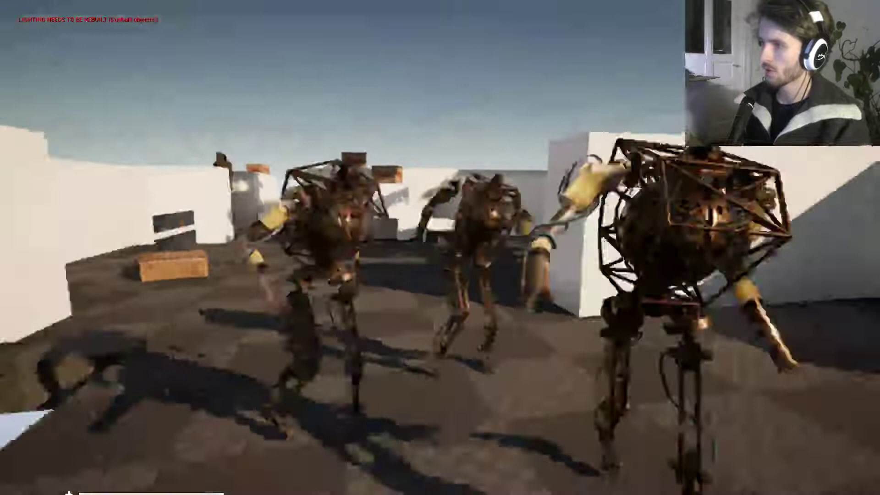
key(s)
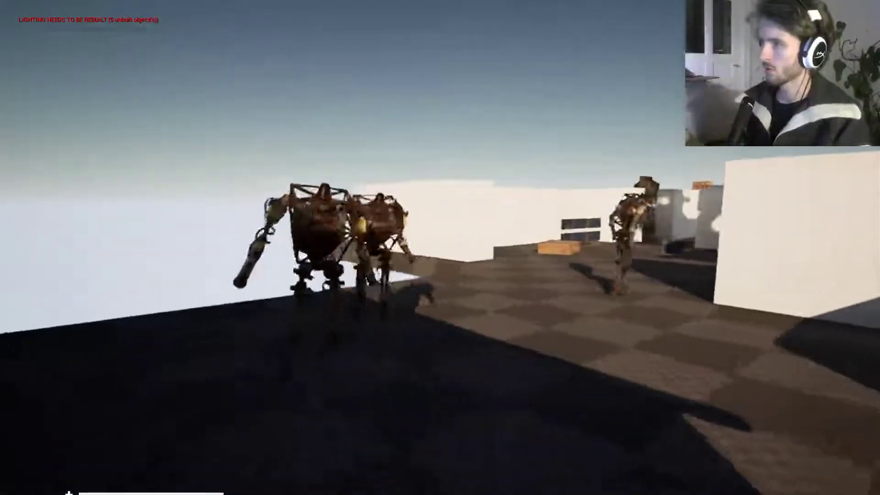
key(Escape)
- Examine the standing, lying and sitting exiles side by side from above and from near floor height
right_drag(427, 75, 426, 151)
right_drag(533, 167, 628, 257)
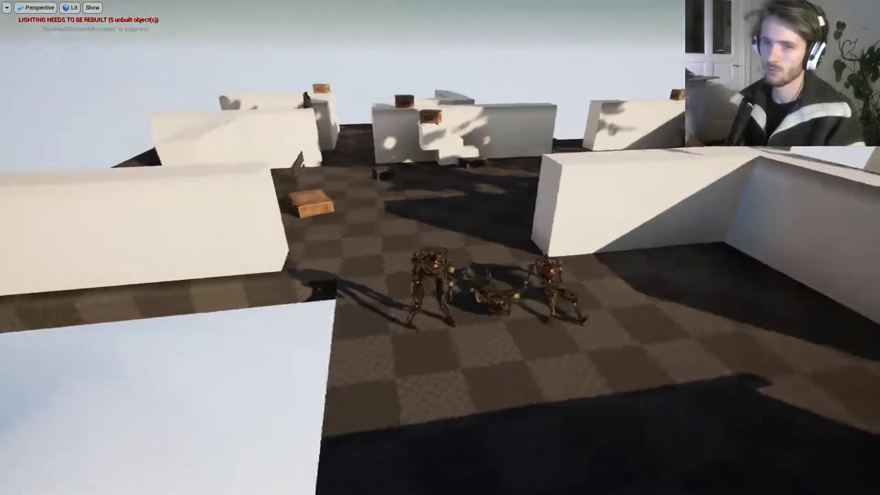
key(w)
key(d)
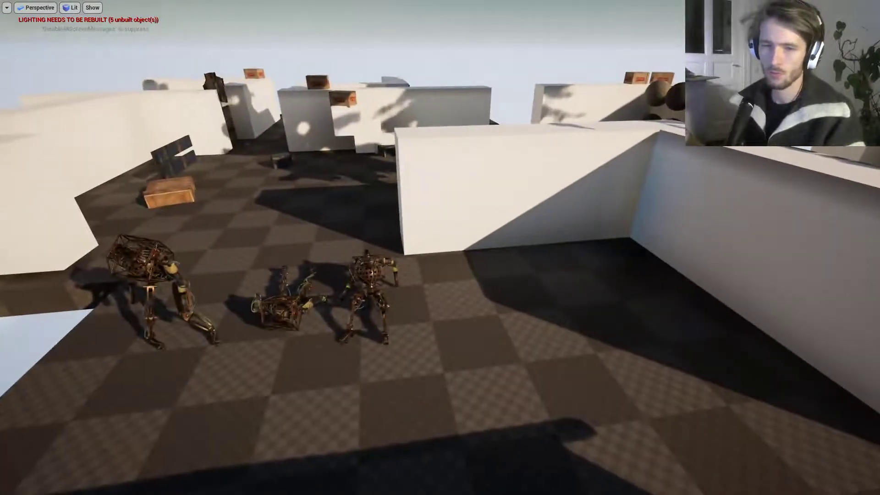
key(a)
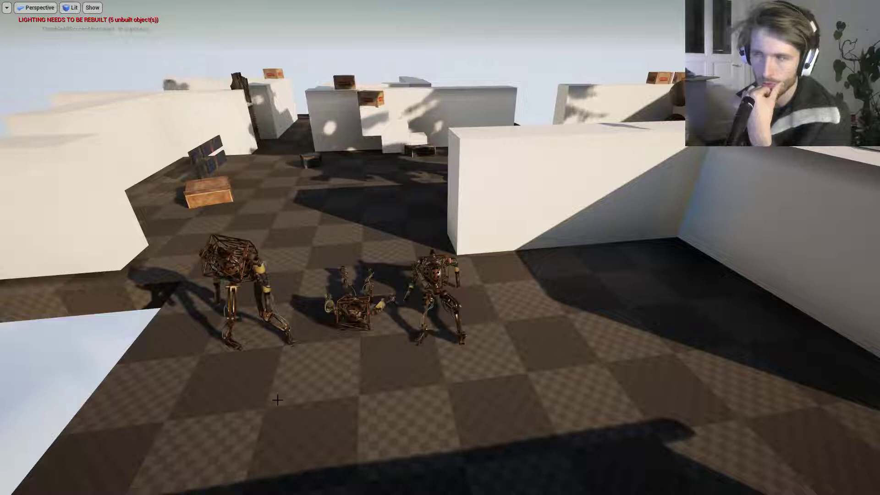
right_drag(277, 399, 259, 349)
key(s)
right_drag(278, 399, 291, 386)
key(w)
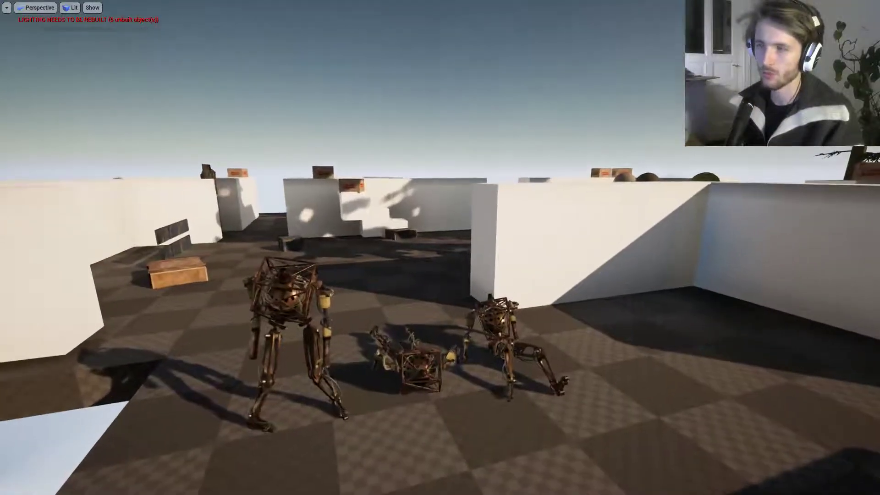
- Delete the lying, standing and sitting exile robots from the level
click(421, 369)
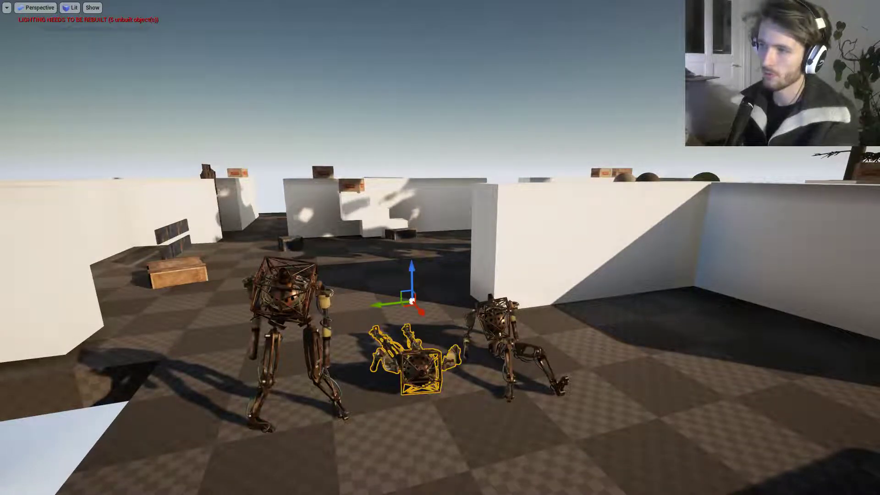
key(Delete)
click(500, 326)
click(273, 292)
key(Delete)
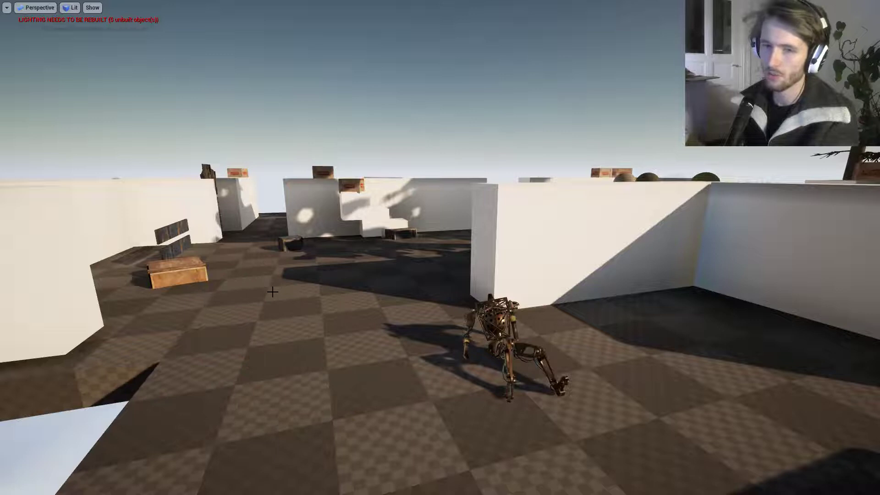
click(273, 292)
click(501, 322)
key(Delete)
- Show the editor icons around the spawners, select the exile spawner and return the viewport to its normal size
mouse_move(501, 322)
right_down()
mouse_move(454, 316)
mouse_move(513, 312)
mouse_move(478, 321)
mouse_move(522, 308)
mouse_move(502, 324)
right_up()
key(a)
key(d)
key(s)
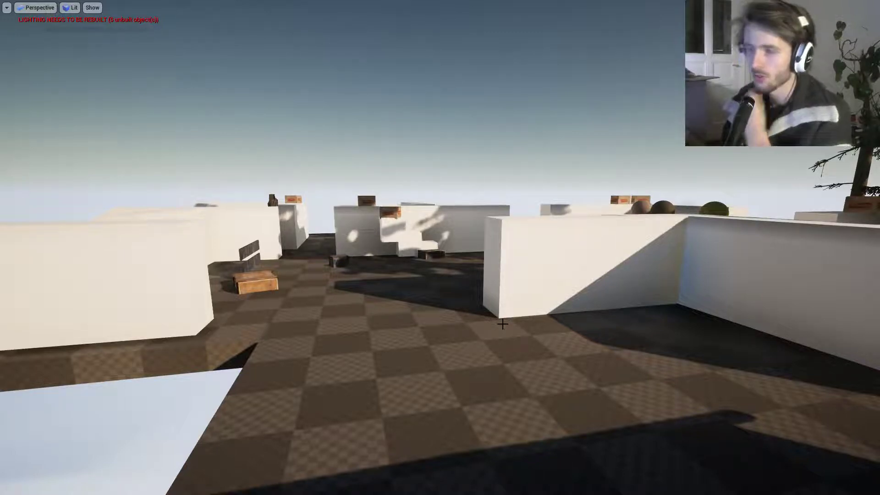
right_drag(503, 324, 834, 321)
key(w)
key(a)
key(g)
click(248, 406)
right_drag(393, 398, 279, 367)
key(s)
key(F11)
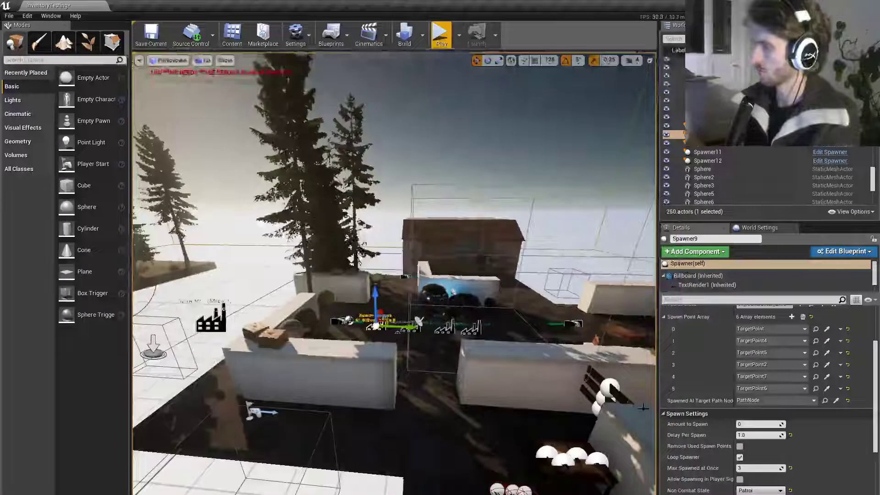
- Set the exile spawner's Max Spawned at Once to 4
click(748, 469)
text(4)
right_drag(518, 406, 564, 424)
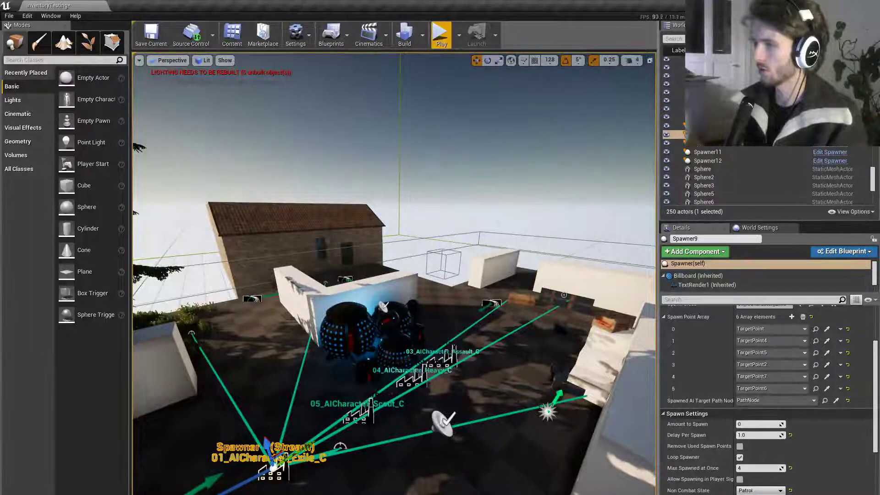
right_drag(565, 424, 513, 397)
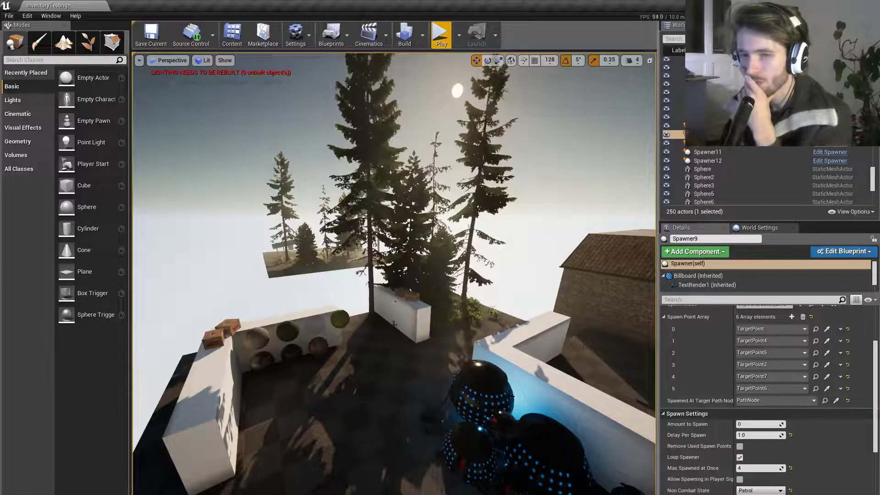
- Look over the spawner area and inspect the settings of the spawner beside the exile one
key(s)
right_drag(512, 396, 578, 408)
key(q)
click(393, 290)
key(e)
right_drag(393, 291, 367, 301)
key(a)
key(w)
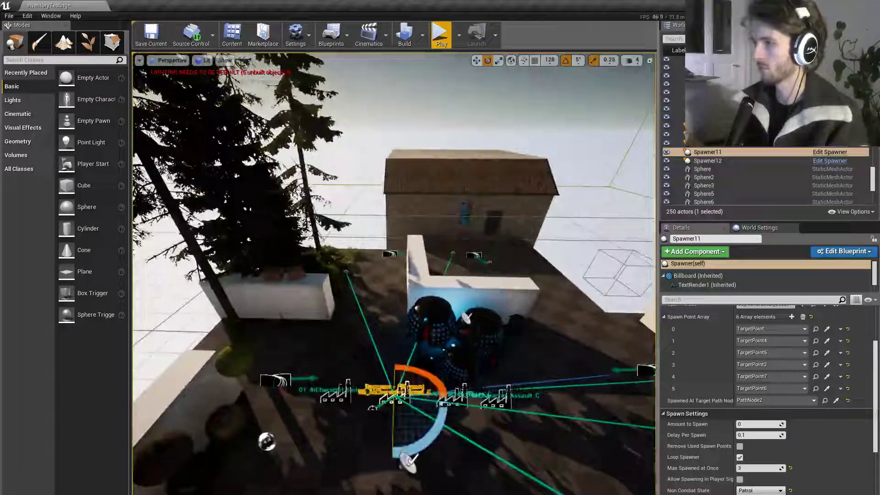
- Enable Is Active on the exile spawner and set its Max Spawned at Once to 3
click(337, 392)
scroll(794, 415, up, 3)
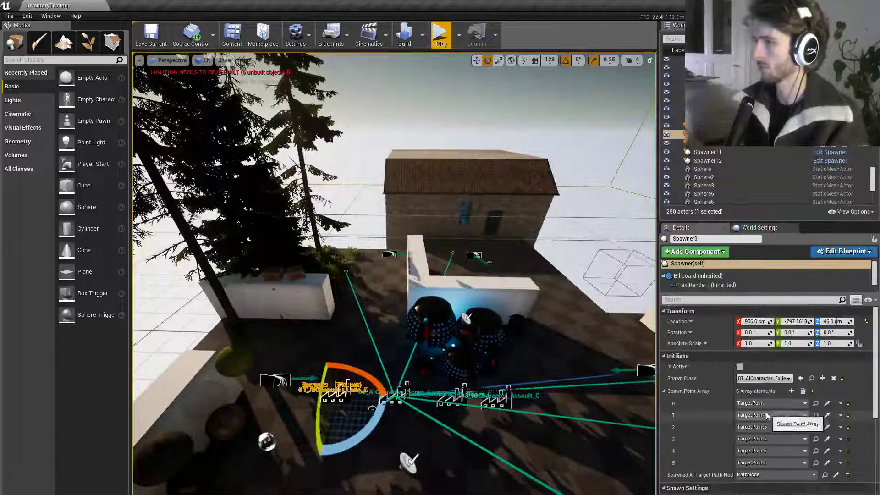
click(739, 367)
scroll(790, 457, down, 3)
click(759, 470)
text(3)
- Start a full-screen play-test of the level with the active exile spawner
right_drag(573, 389, 600, 382)
right_drag(416, 279, 425, 303)
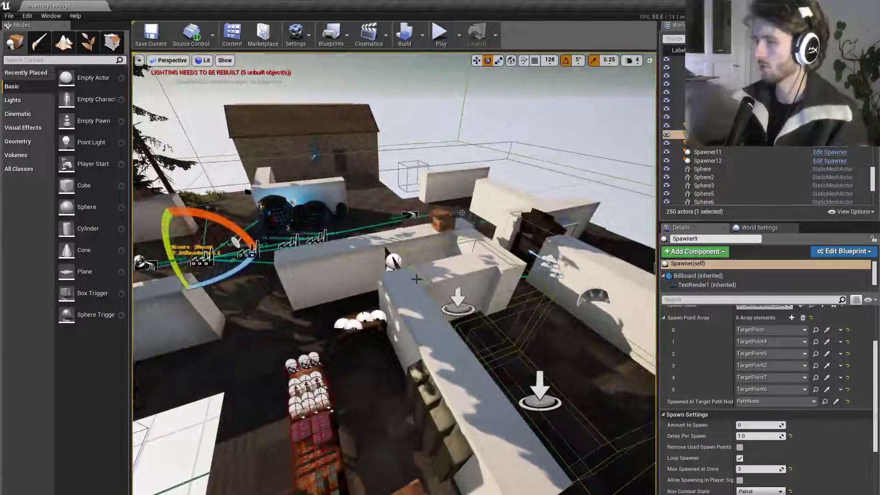
click(439, 36)
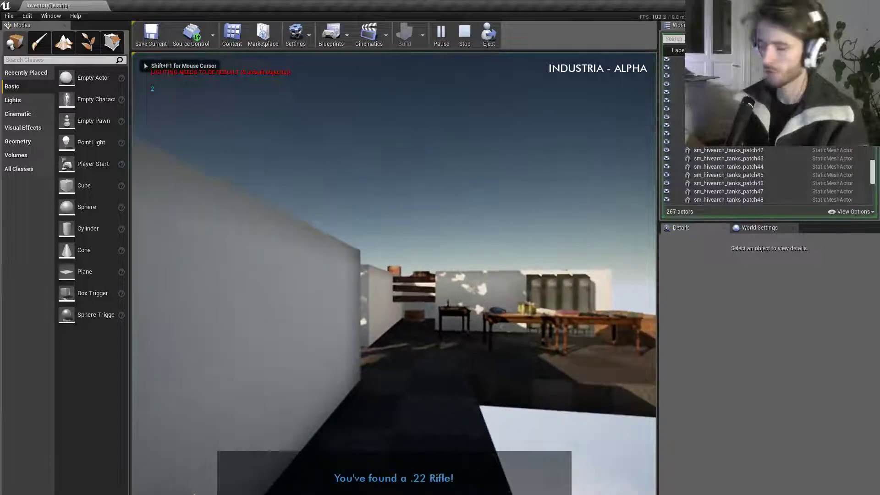
key(F11)
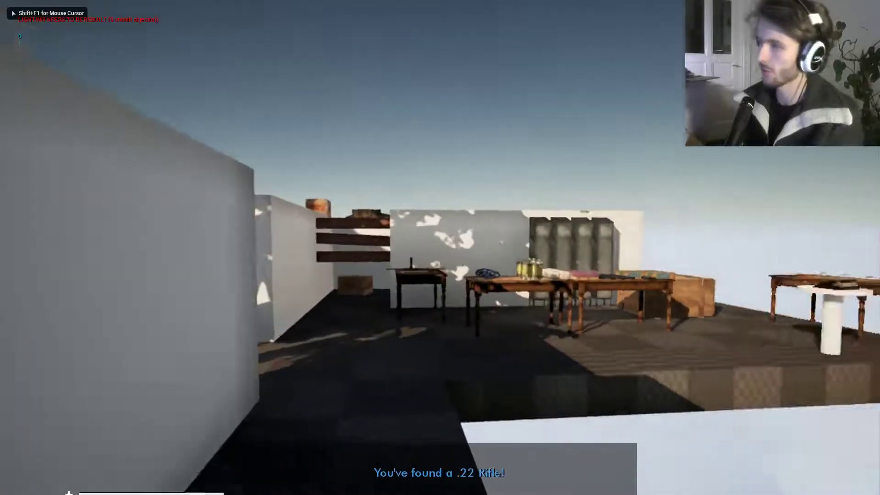
- Collect the weapons from the table beside the wall and take ammunition from the wooden crate
key(w)
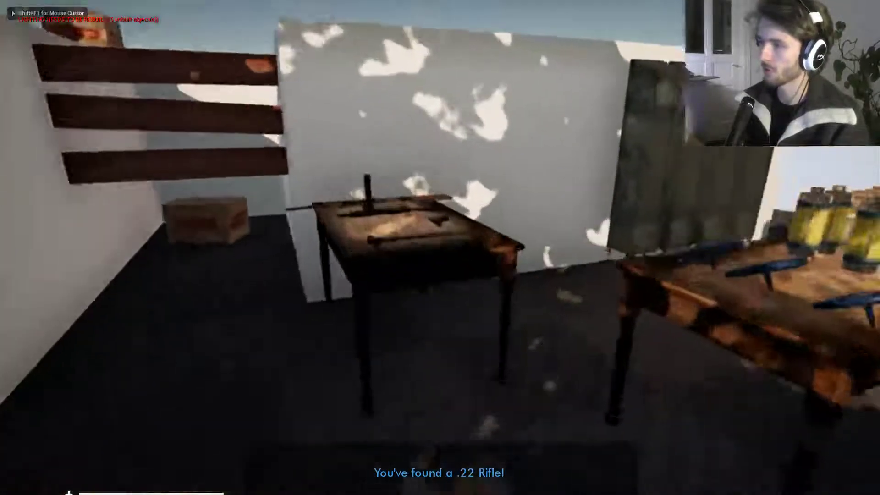
key(w)
key(e)
key(e)
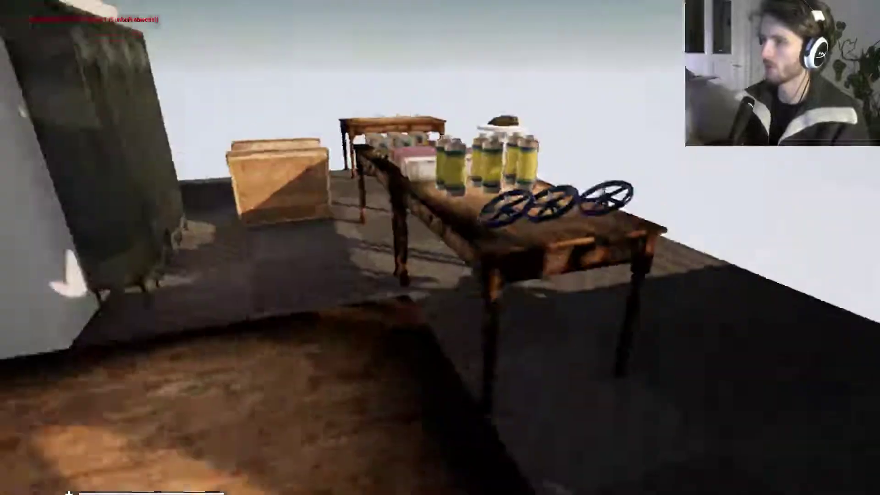
key(w)
key(e)
key(space)
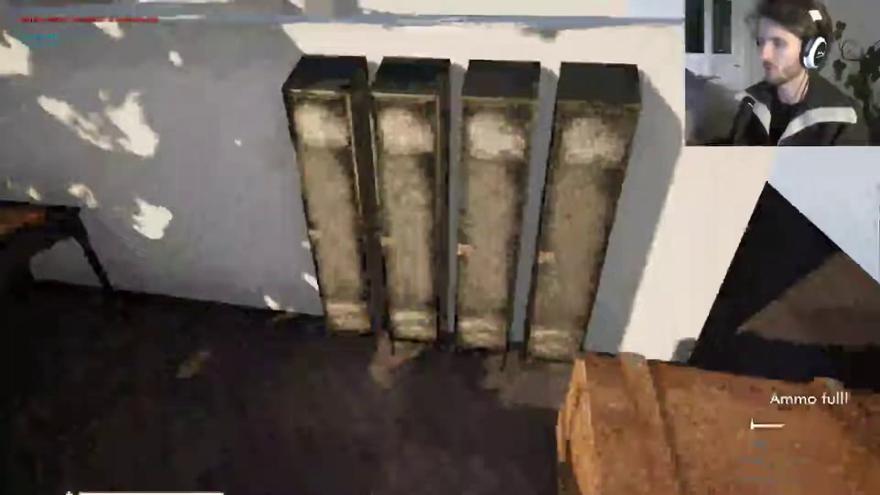
- Equip the pistol, reload it and fall back behind the wall near the supply tables
key(w)
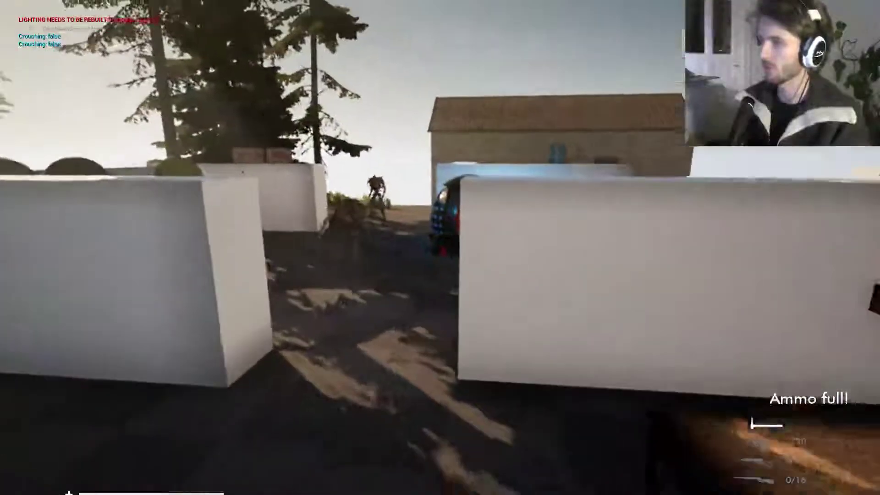
key(s)
key(s)
key(2)
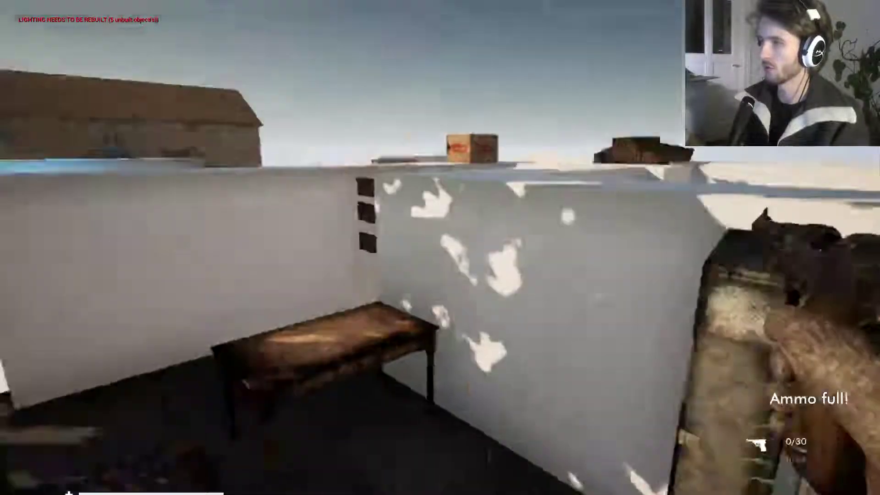
key(r)
key(s)
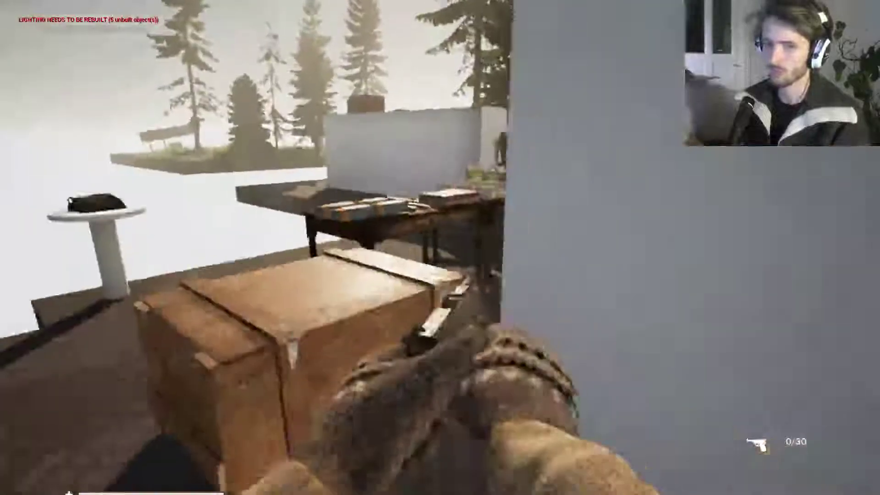
key(s)
- Set the SFX, music and dialogue volumes to slightly above half in the game's options and resume playing
key(Escape)
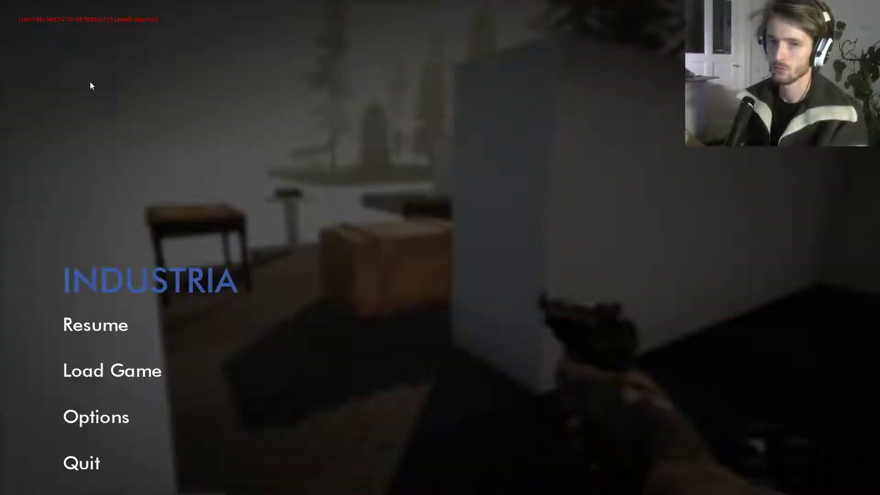
click(115, 420)
click(462, 142)
click(461, 168)
click(448, 142)
click(443, 117)
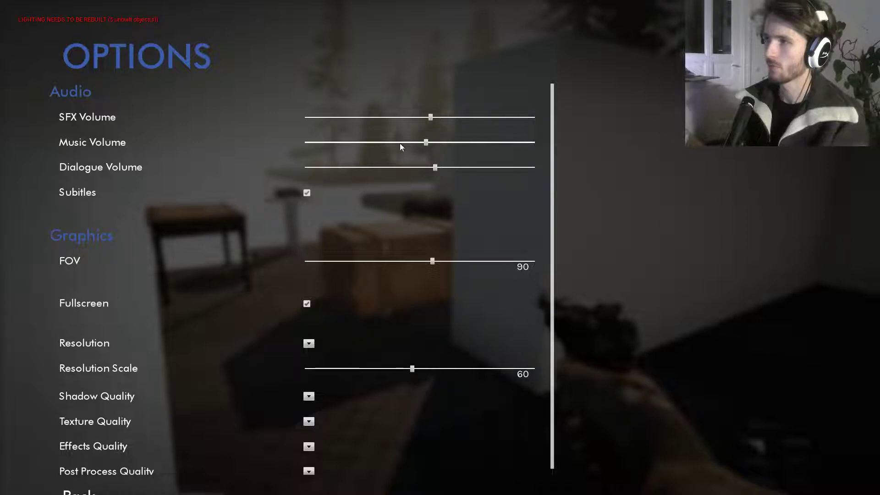
click(90, 493)
click(95, 324)
- Advance to the gap between the white walls and fire five pistol shots at the exile near the trees
key(w)
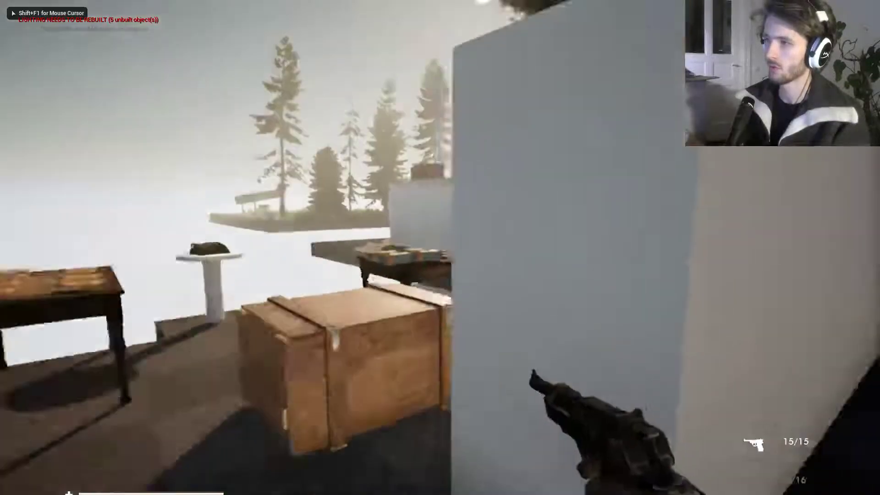
key(a)
key(w)
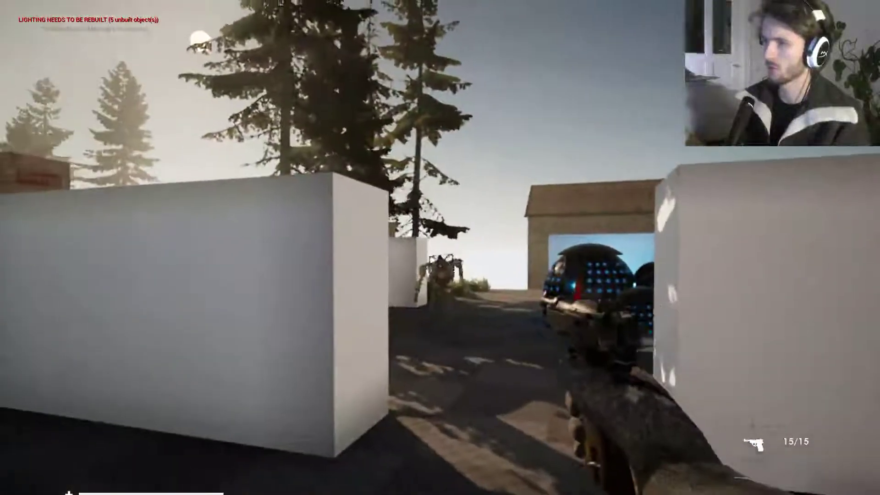
click(440, 248)
click(440, 248)
click(440, 248)
click(441, 247)
click(441, 247)
- Fire five more pistol shots at the next exile coming through the gap between the walls
key(w)
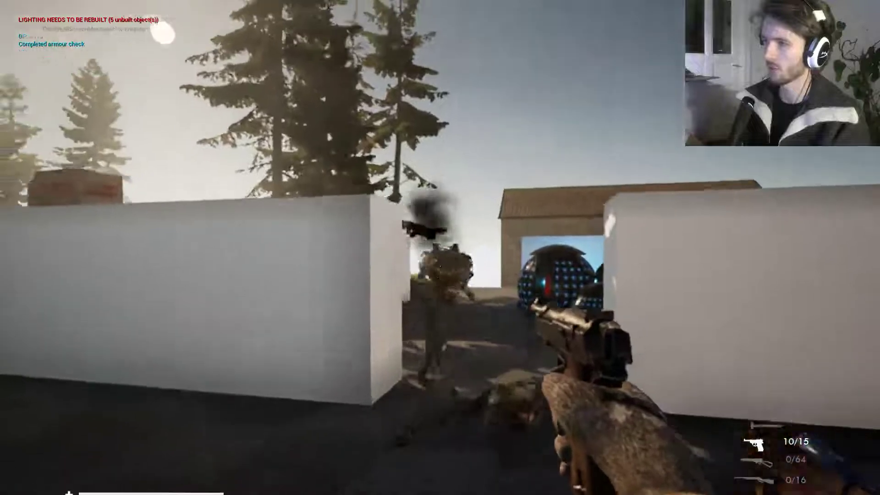
click(440, 248)
click(440, 247)
click(440, 247)
click(440, 248)
click(440, 247)
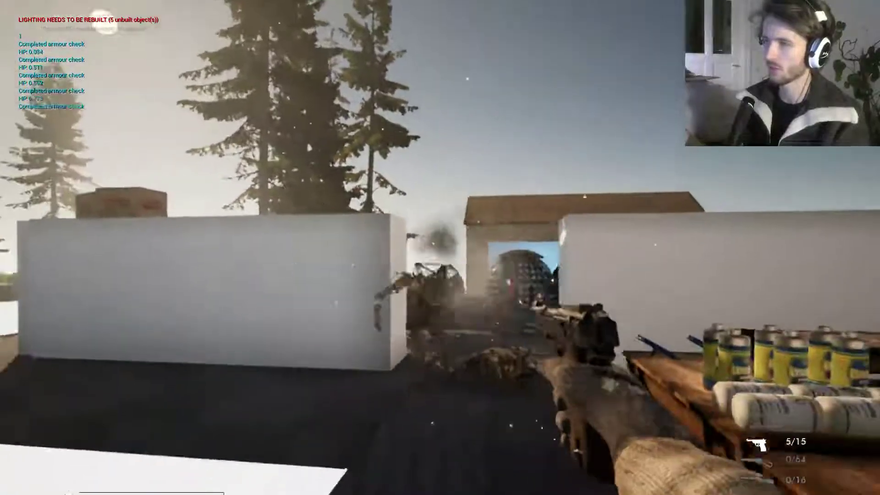
- Empty the pistol's last five rounds at the exiles while advancing into the gap between the white walls
click(440, 247)
key(w)
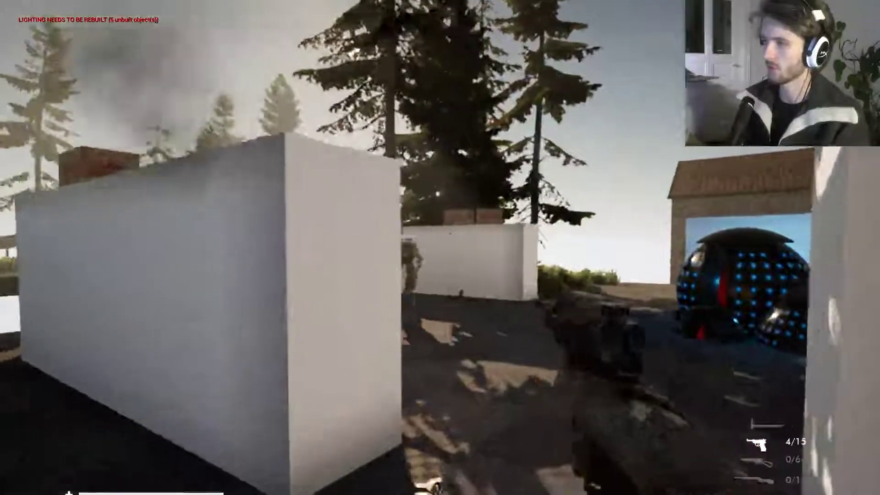
click(440, 247)
click(440, 247)
click(440, 247)
click(441, 248)
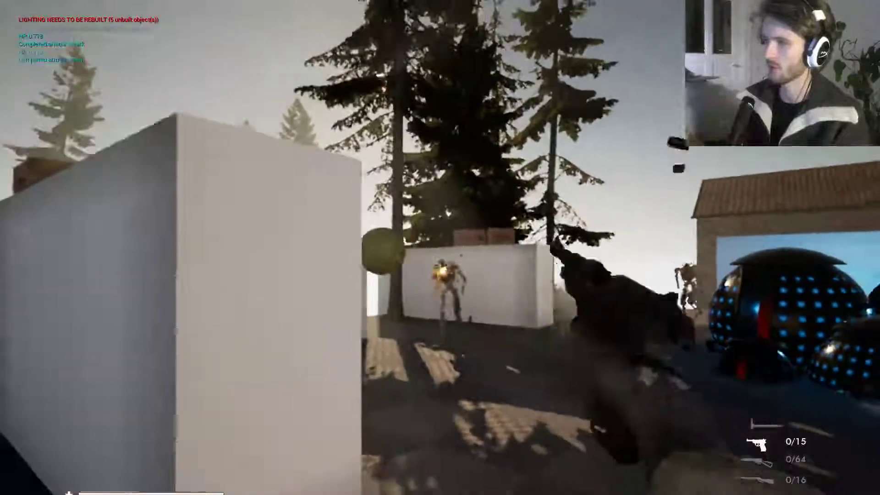
- Fall back from the gap, reload the pistol and take cover behind the crate and supply tables
key(s)
key(r)
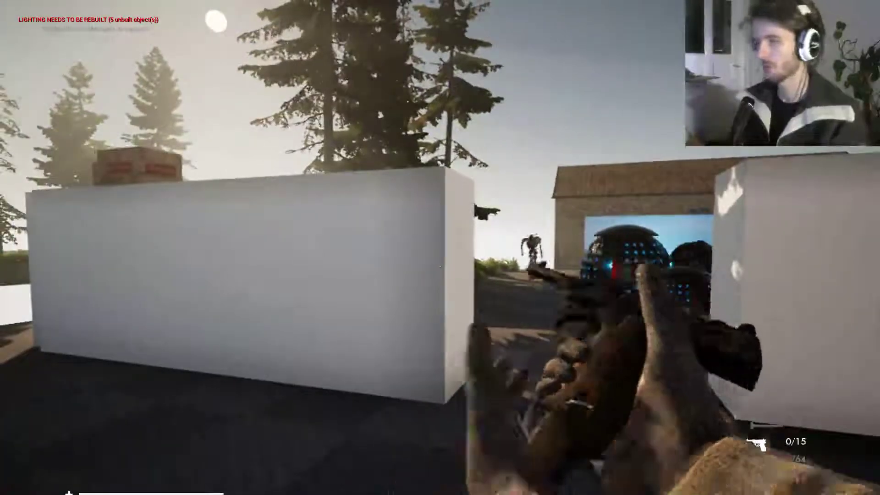
key(s)
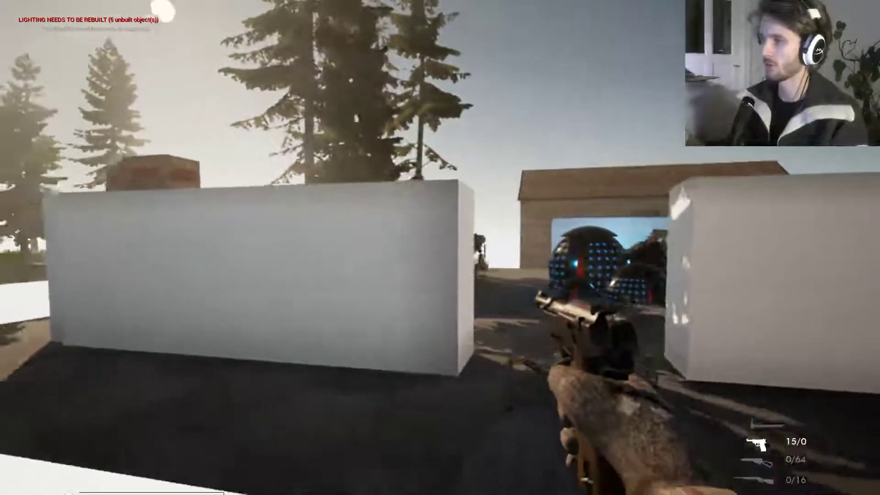
key(d)
key(s)
key(s)
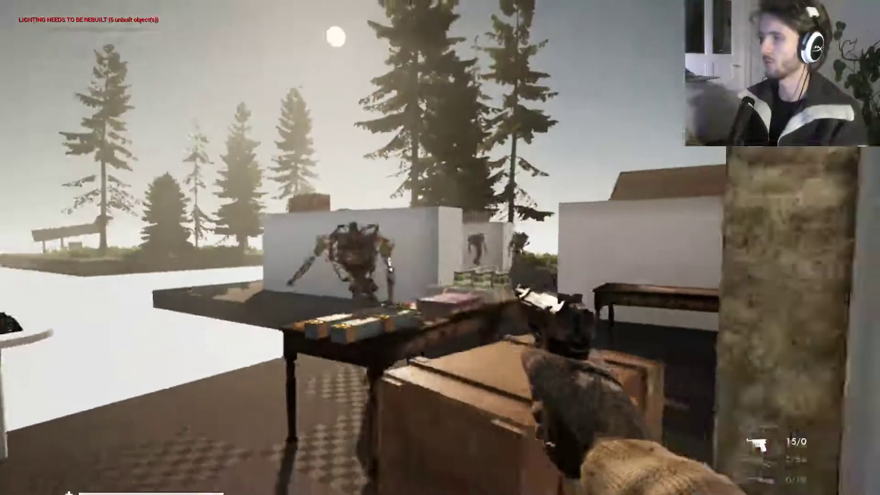
- Fire five pistol shots at the exile approaching past the supply tables beside the white wall
key(w)
click(440, 248)
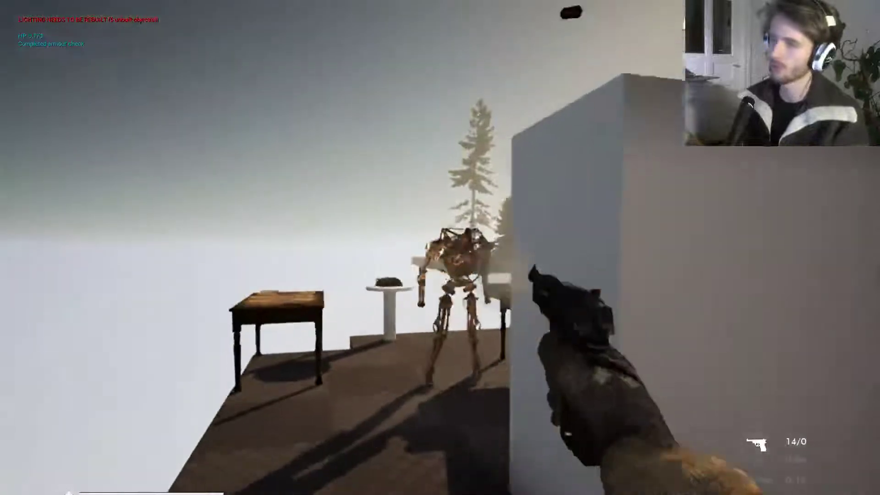
click(440, 247)
click(440, 248)
click(440, 248)
click(440, 248)
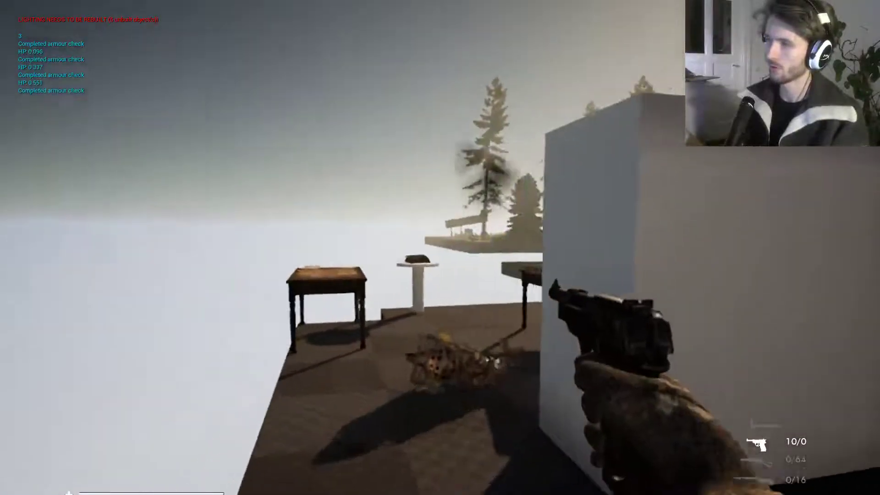
- Return to the gap between the white walls with the shotgun equipped and loaded with eight shells
key(w)
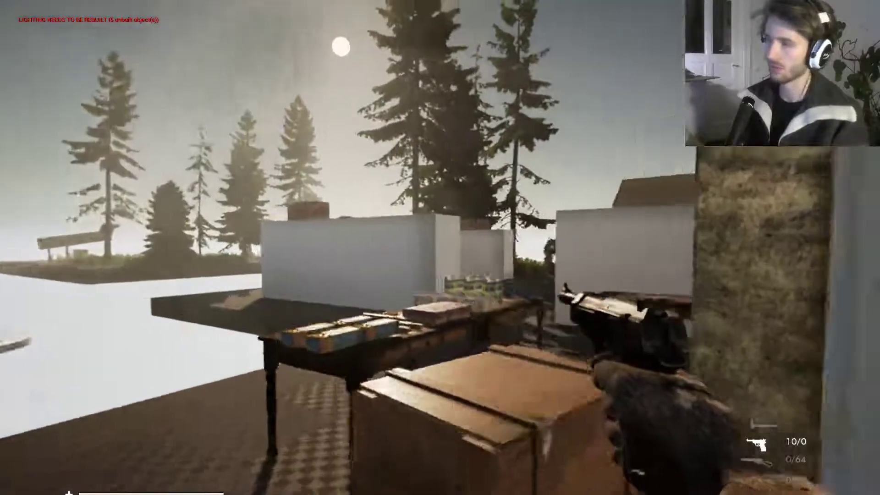
key(w)
key(w)
key(r)
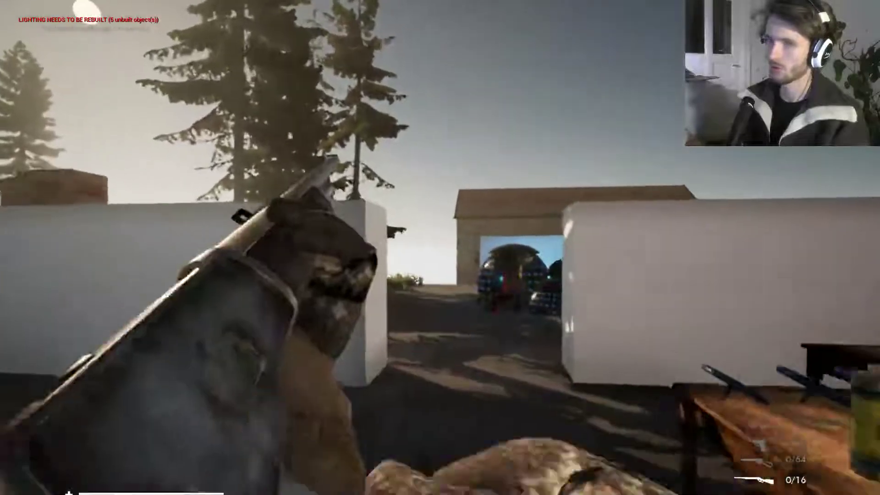
key(w)
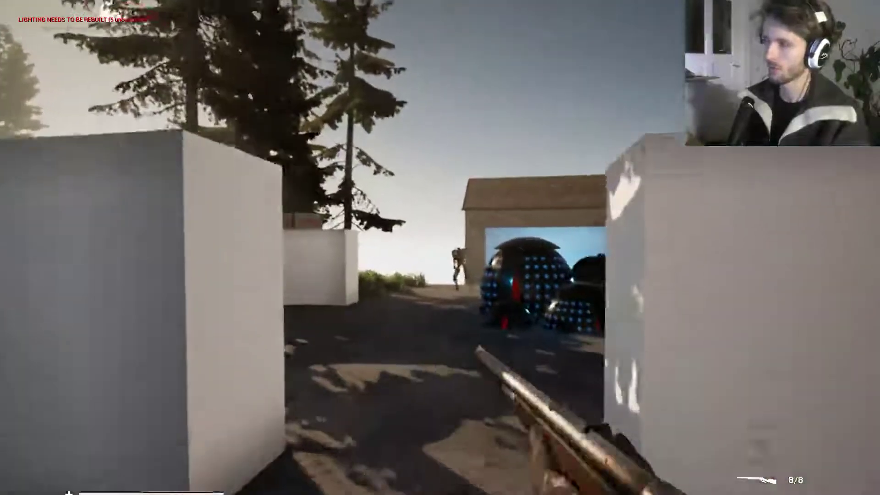
- Advance past the glowing domes, firing the shotgun at the exiles in the open yard and near the wooden crate
click(440, 247)
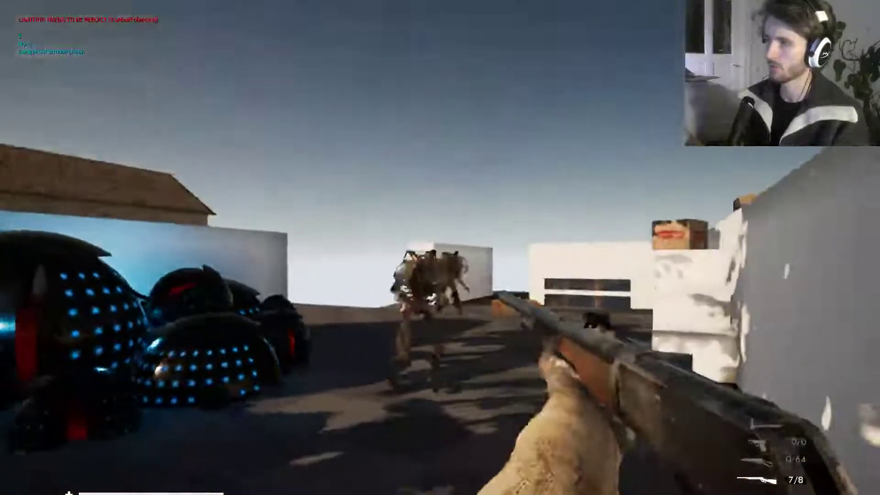
click(440, 247)
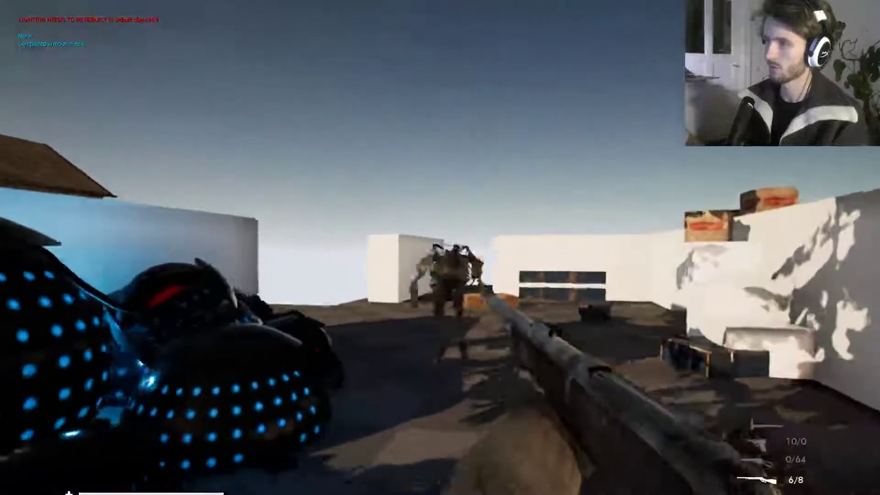
click(440, 248)
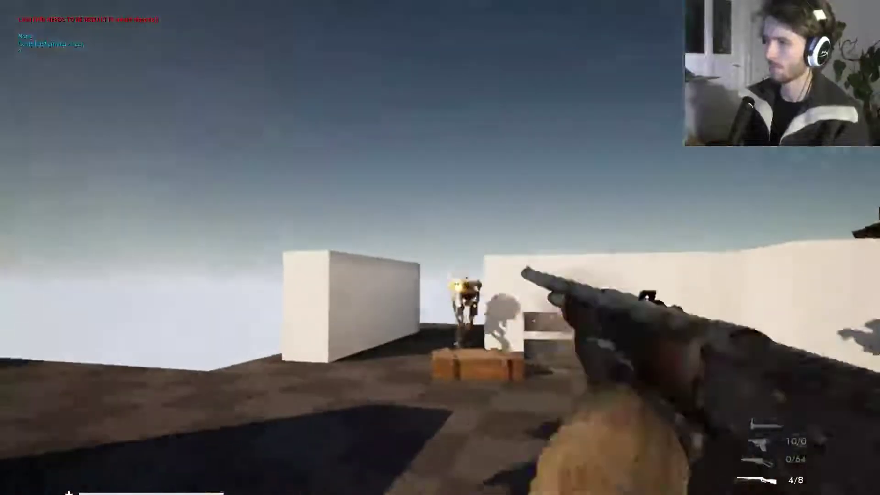
click(440, 248)
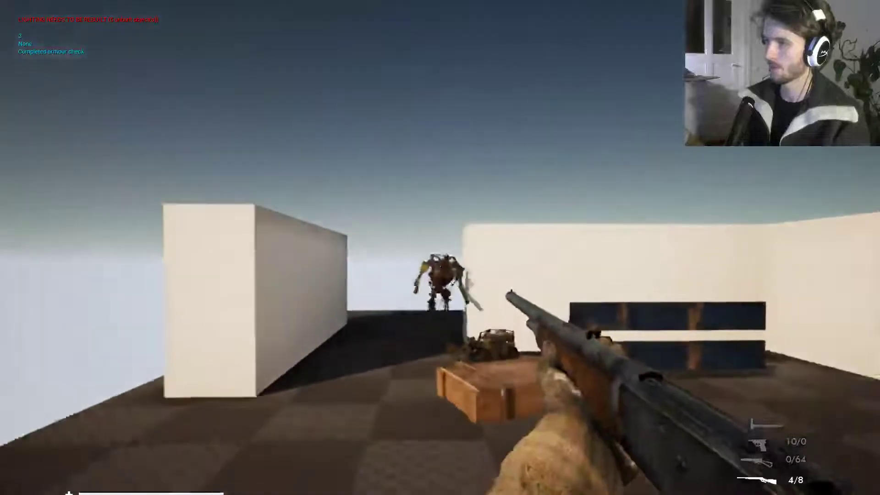
click(440, 248)
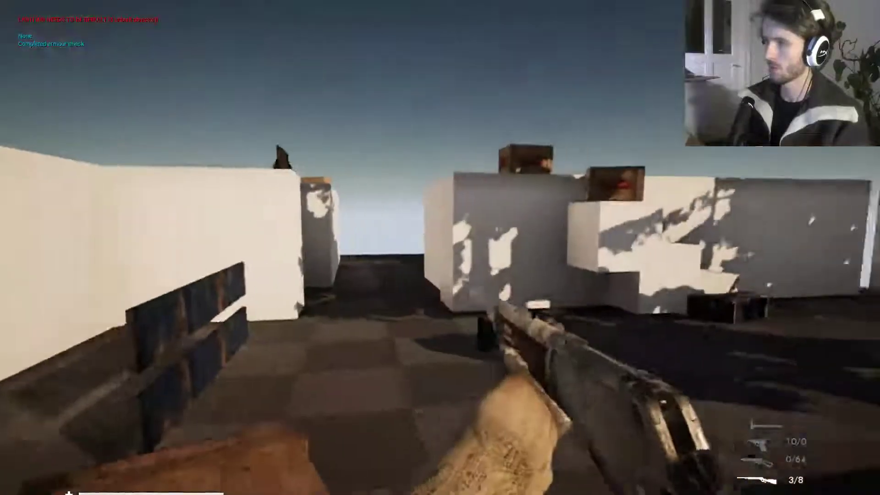
- Fire the remaining shotgun shells at the exiles around the yard, reload it and switch to the submachine gun
key(w)
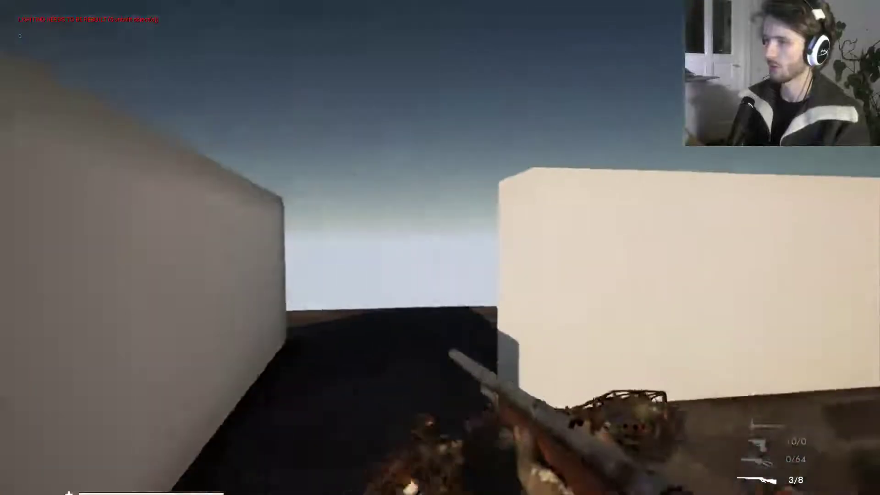
click(440, 247)
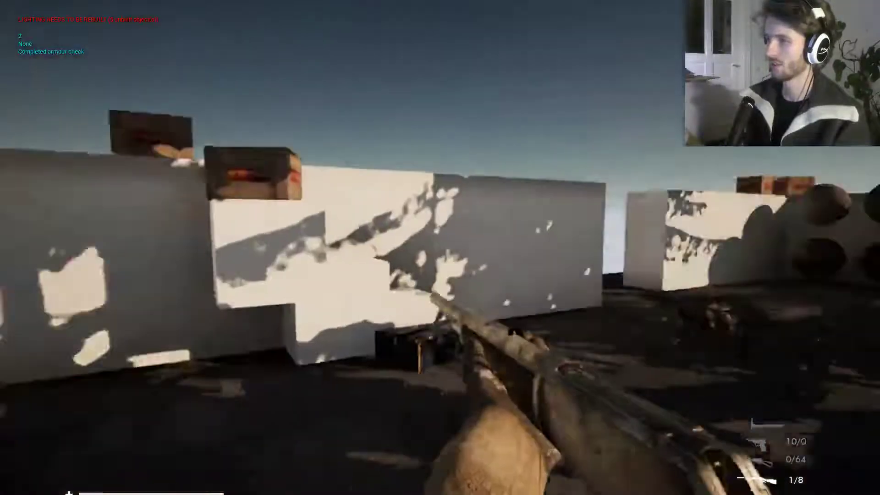
click(440, 247)
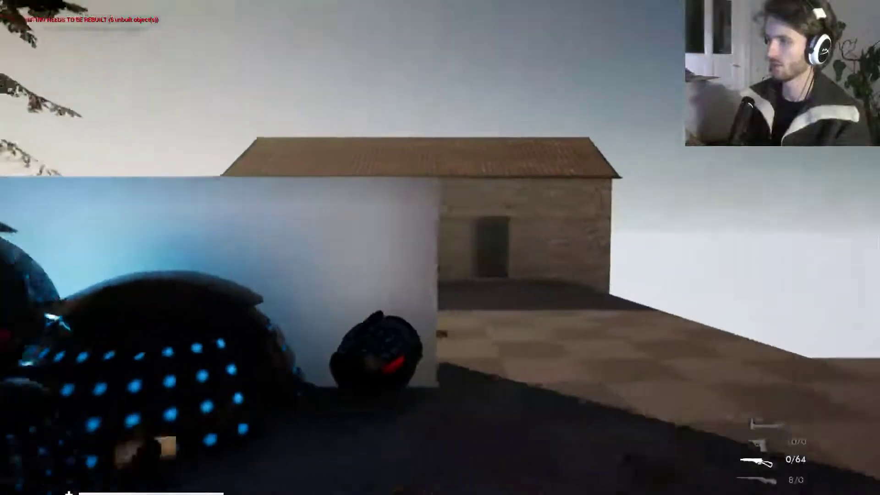
- Load the submachine gun, fire bursts at the exiles around the glowing domes and reload it to 32 rounds
key(d)
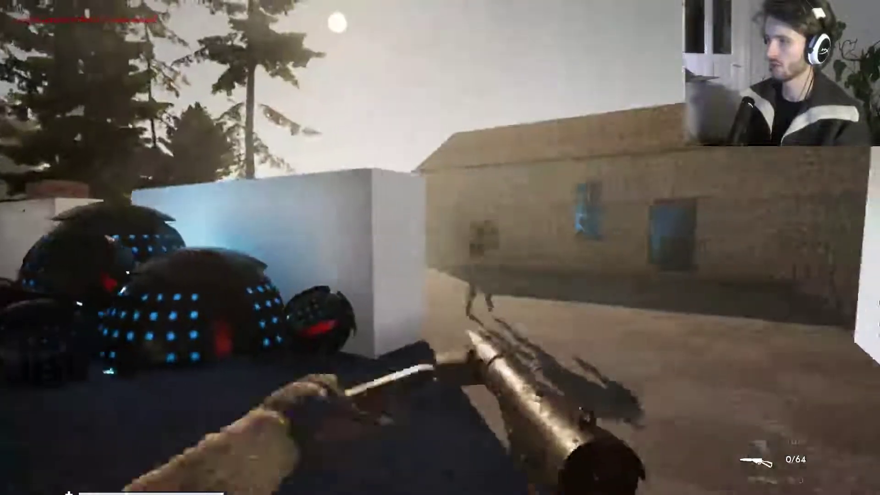
key(a)
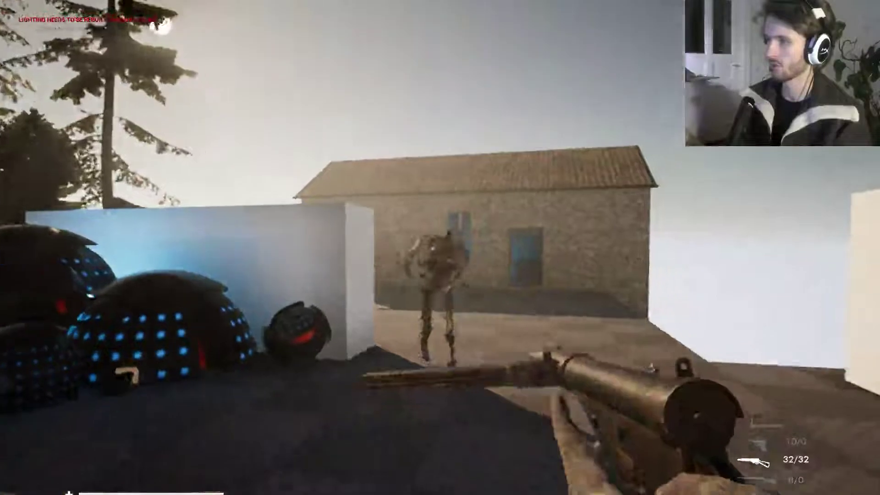
click(440, 247)
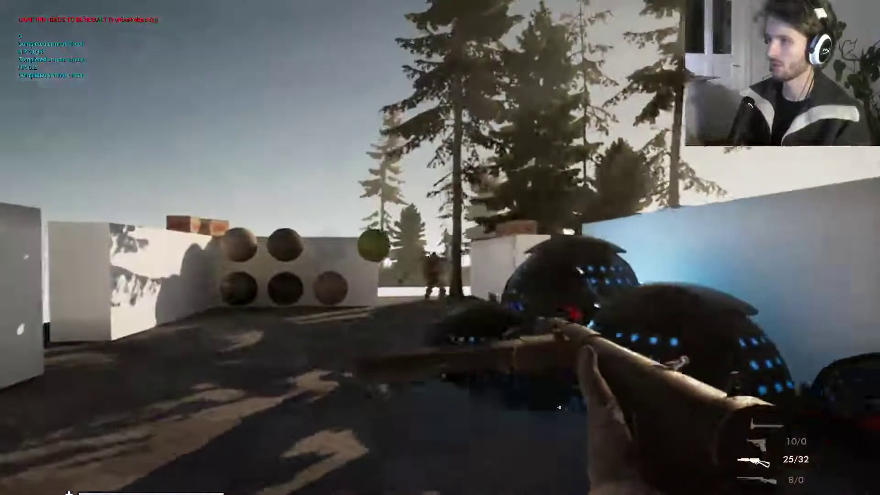
click(440, 248)
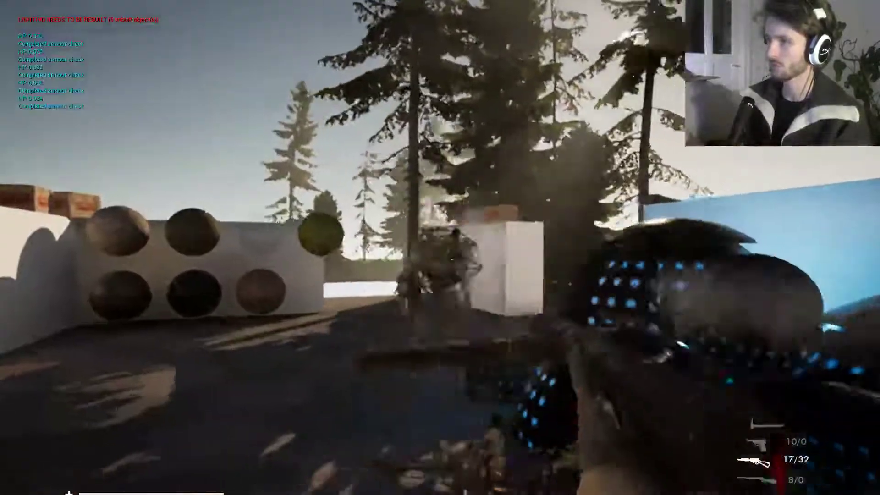
click(440, 248)
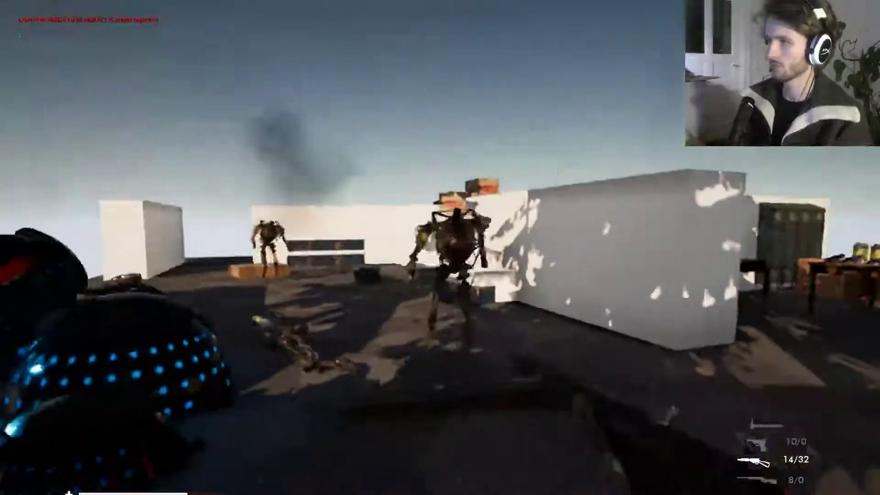
key(r)
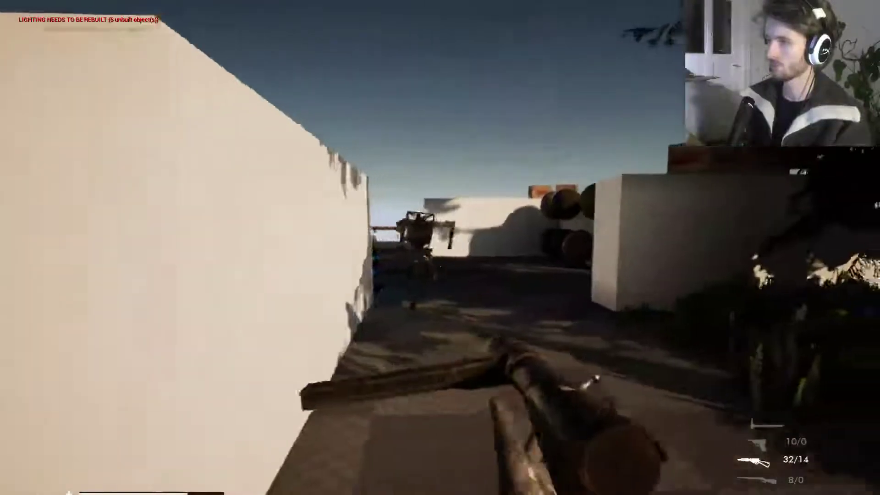
- Switch to the axe and strike the exile beside the glowing domes
key(2)
click(440, 247)
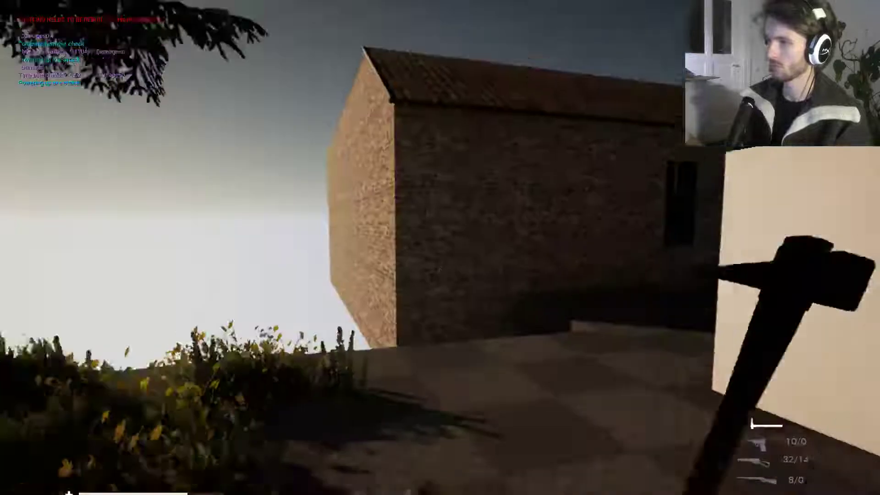
click(440, 247)
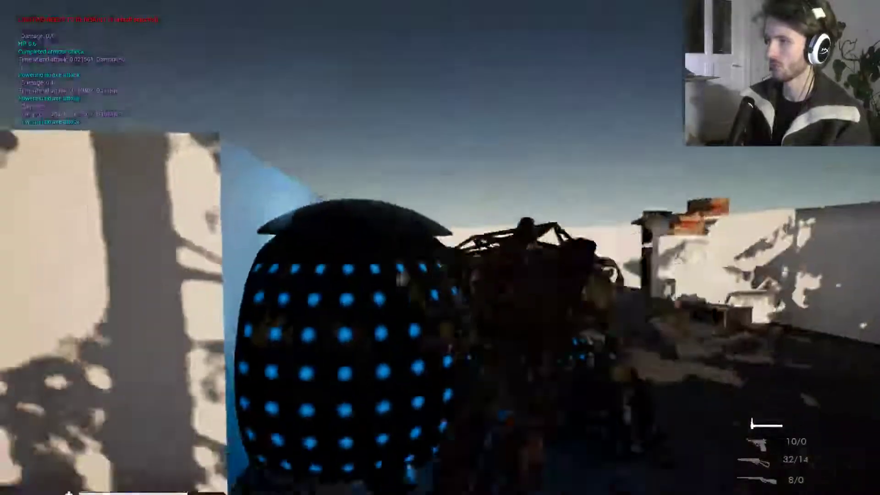
click(440, 248)
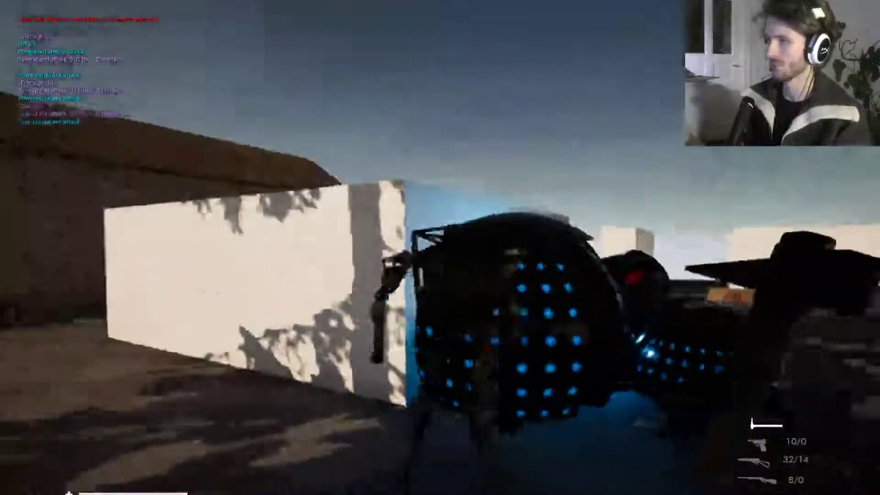
click(440, 248)
click(440, 247)
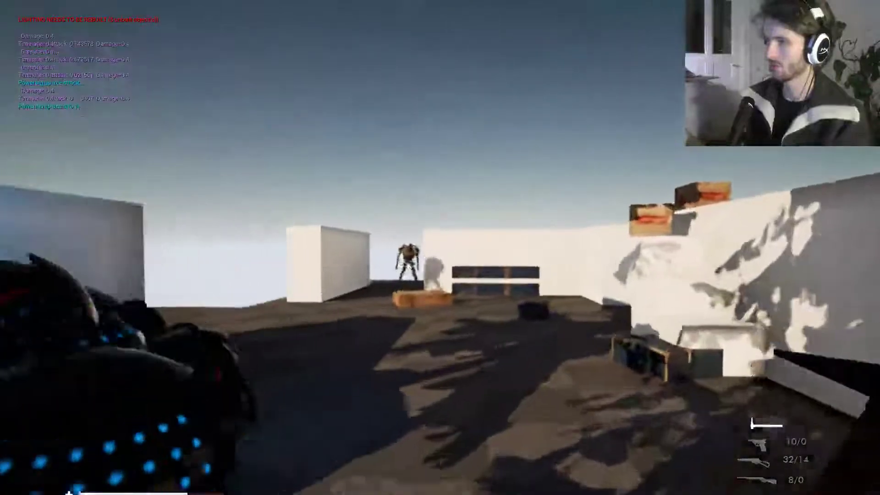
- Charge across the yard to the wooden crate and fight the exiles there with repeated axe attacks
key(w)
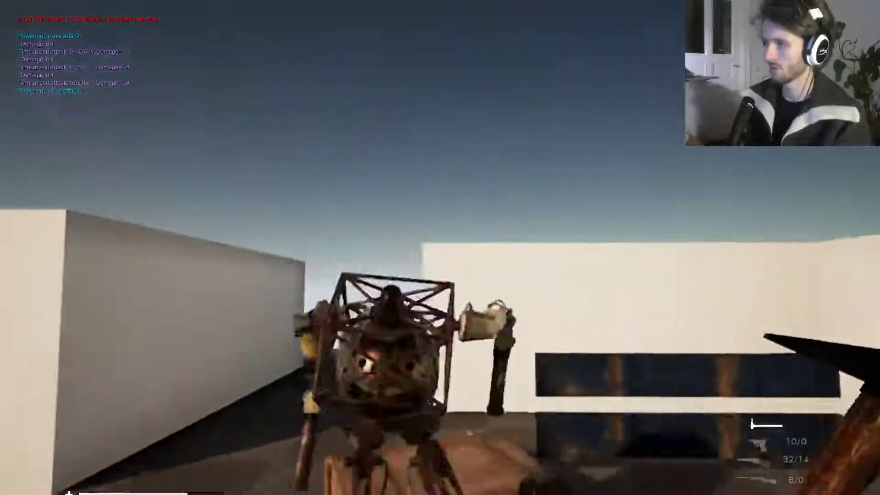
click(440, 248)
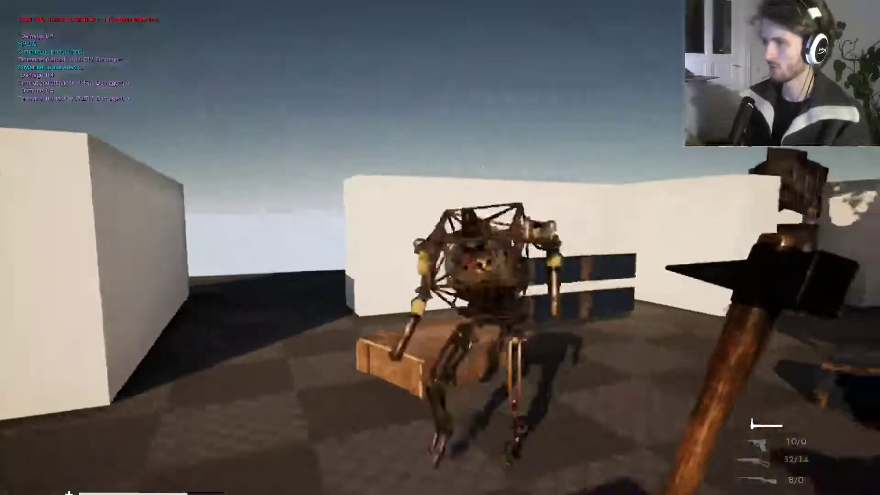
click(441, 248)
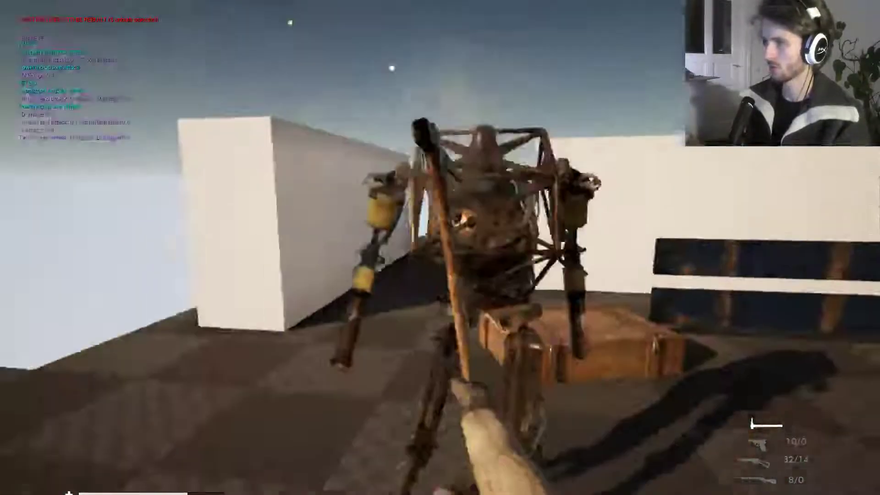
key(w)
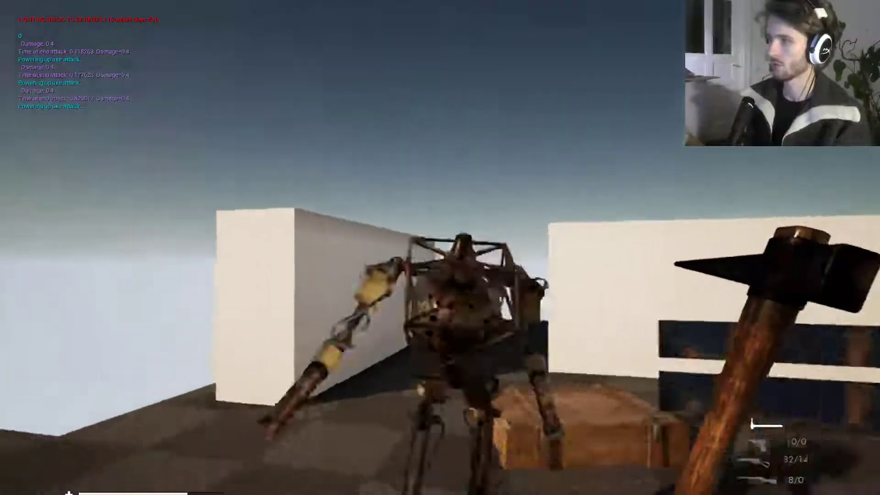
key(w)
click(440, 247)
click(440, 248)
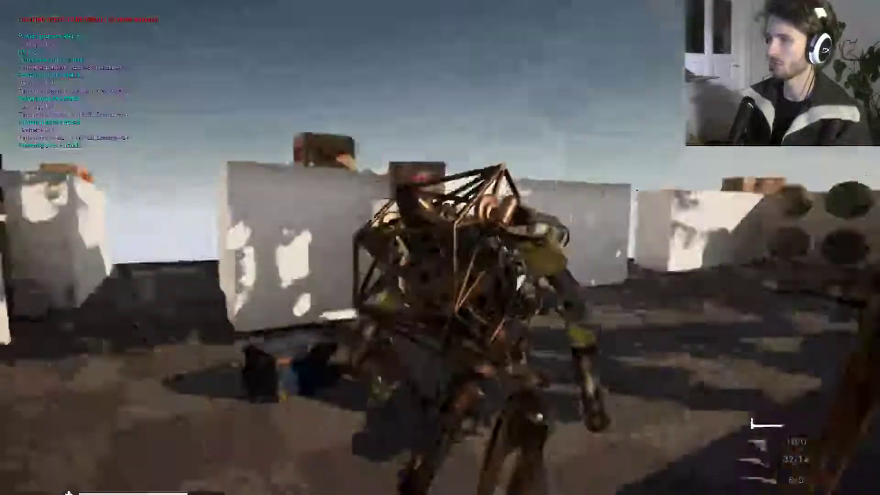
click(440, 247)
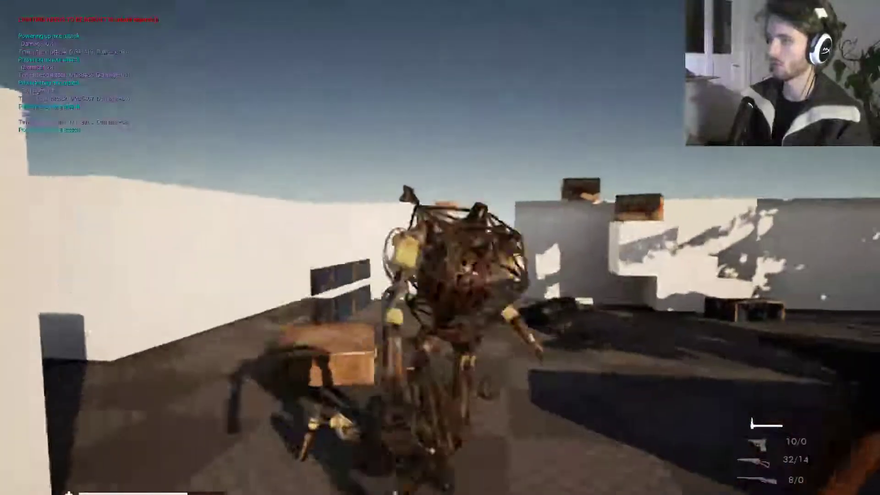
click(440, 247)
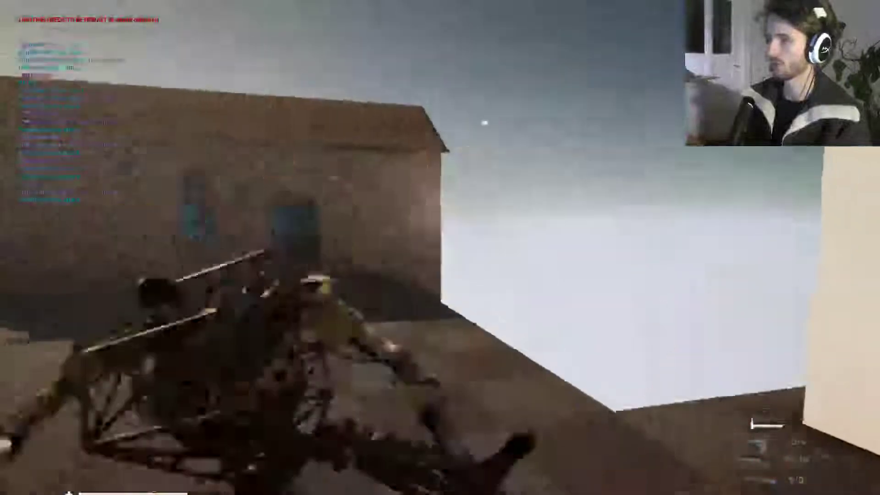
- Move past the white wall to the glowing domes and attack the pursuing exiles with the axe
key(w)
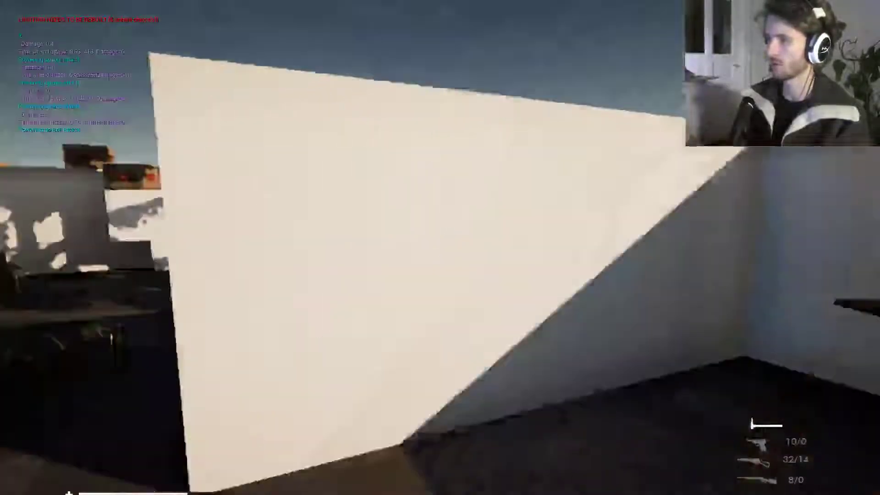
key(w)
key(w)
click(440, 248)
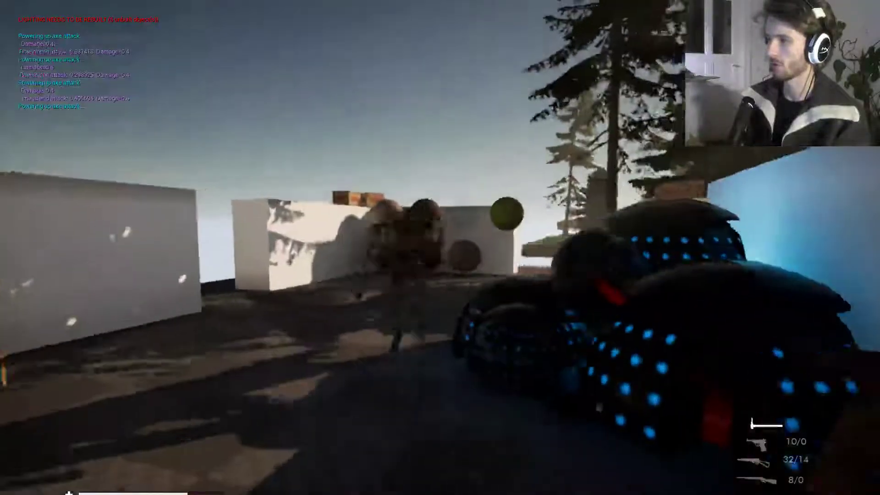
key(s)
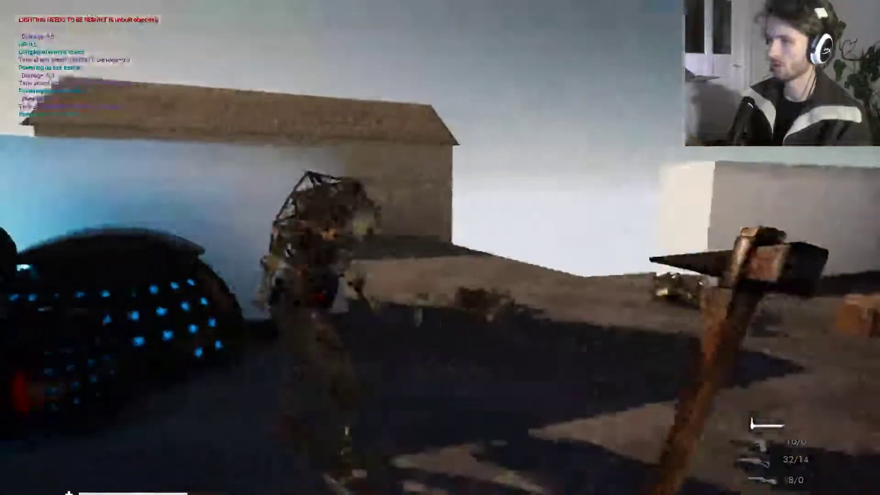
key(w)
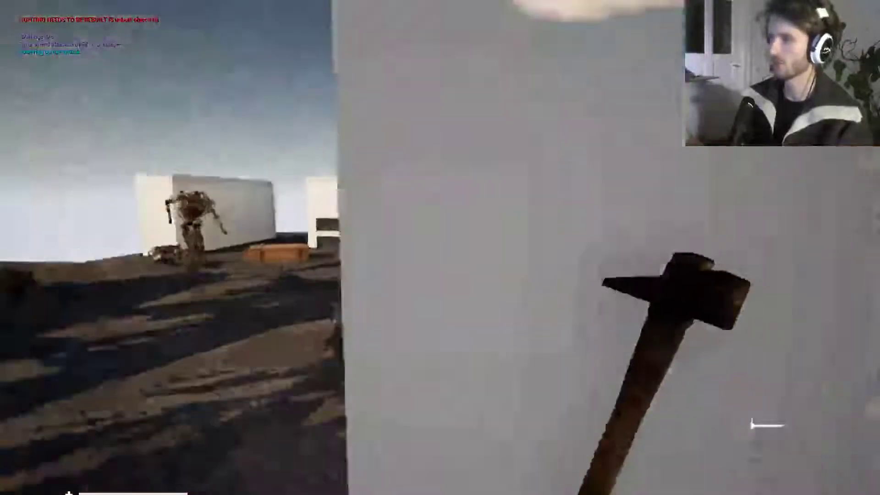
- Retreat to the supply tables between the white walls and strike the approaching exile with the axe
key(s)
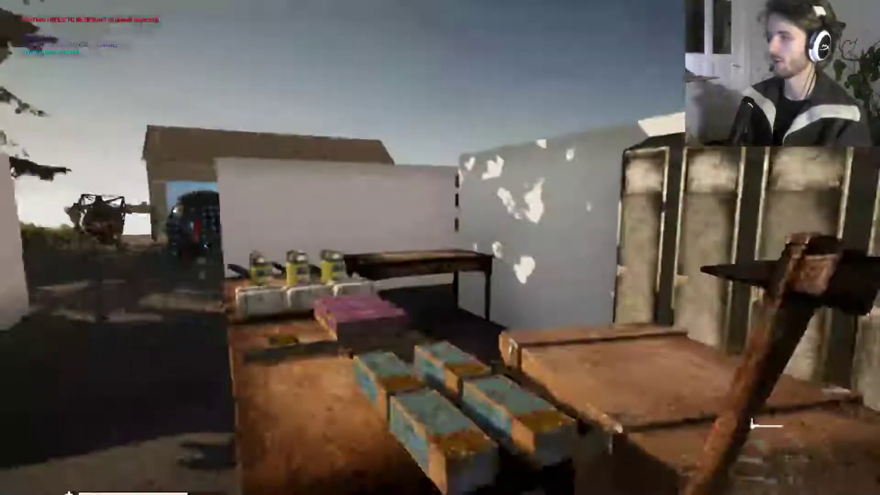
key(s)
key(w)
click(440, 247)
key(s)
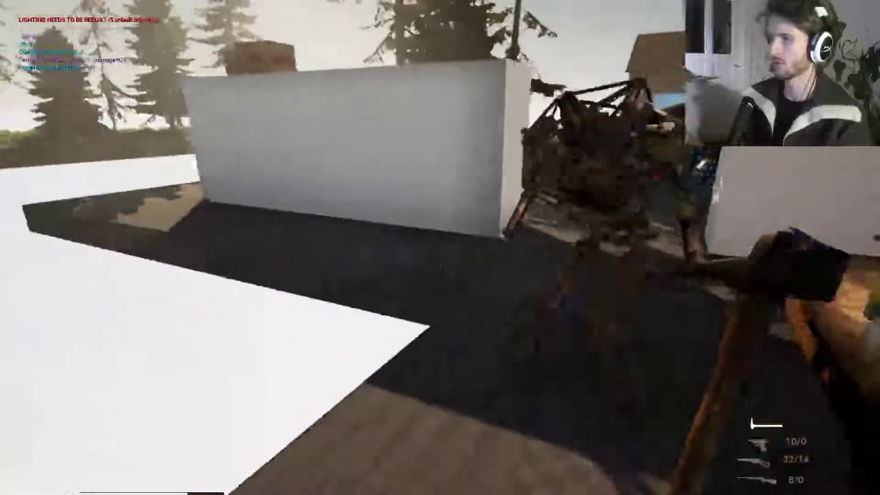
key(w)
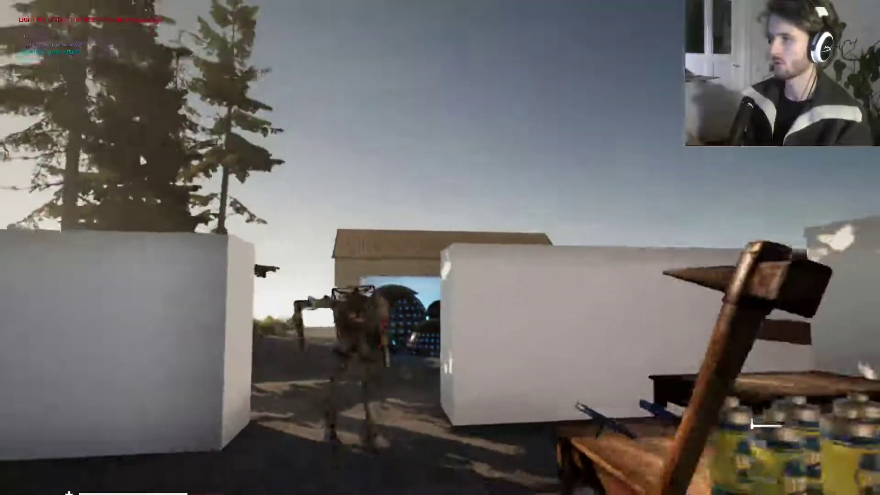
- Switch to the submachine gun, shoot the exile in the gap between the white walls and advance towards the domes
key(2)
click(440, 248)
key(w)
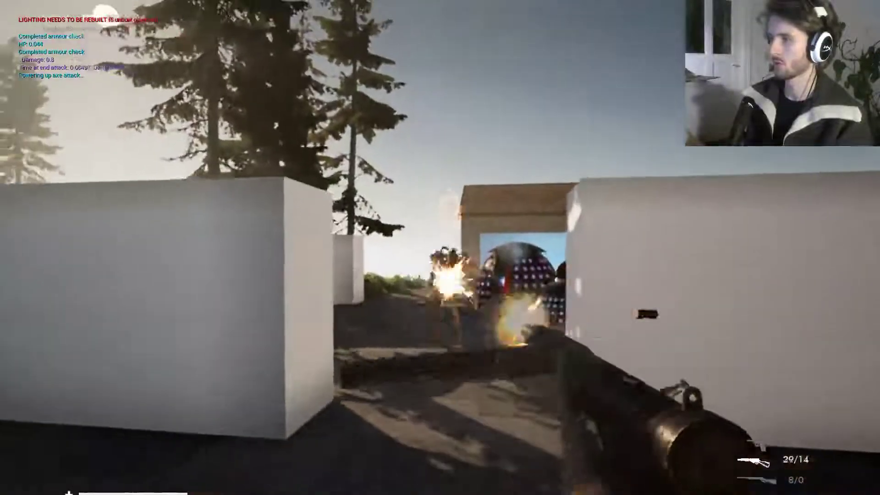
key(s)
key(s)
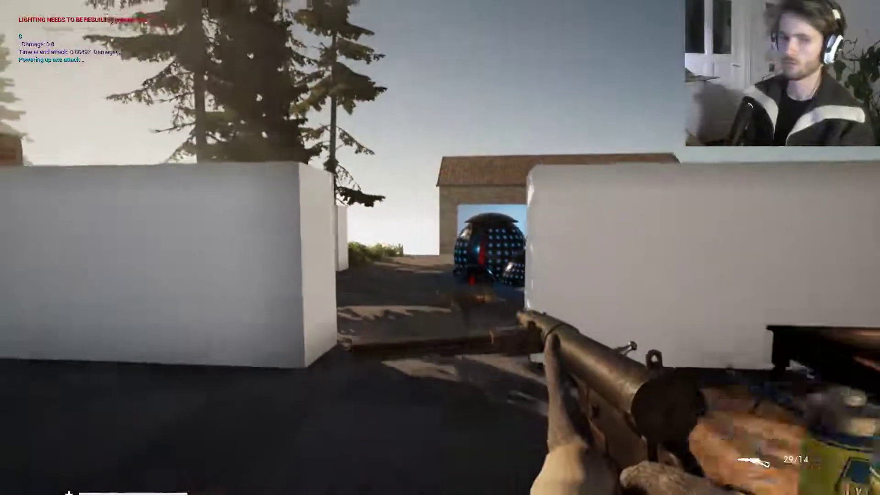
key(w)
key(w)
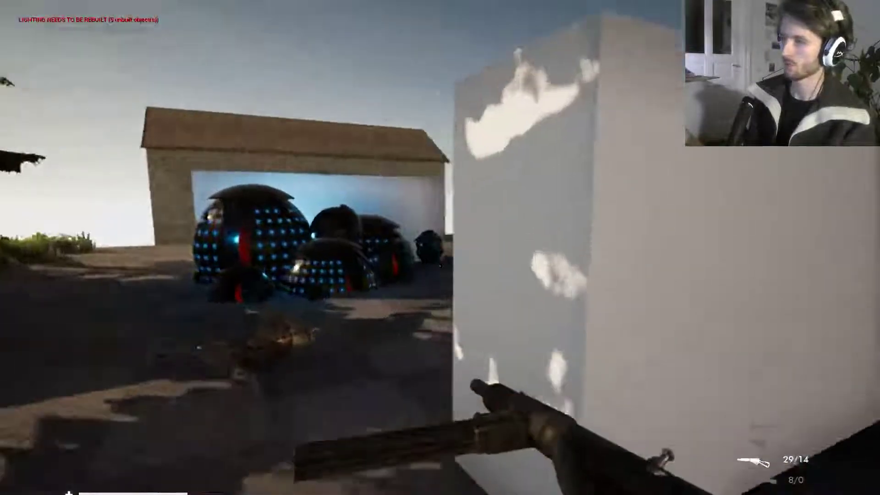
- Crouch, fire submachine gun bursts at the exiles across the yard and reload the gun
key(c)
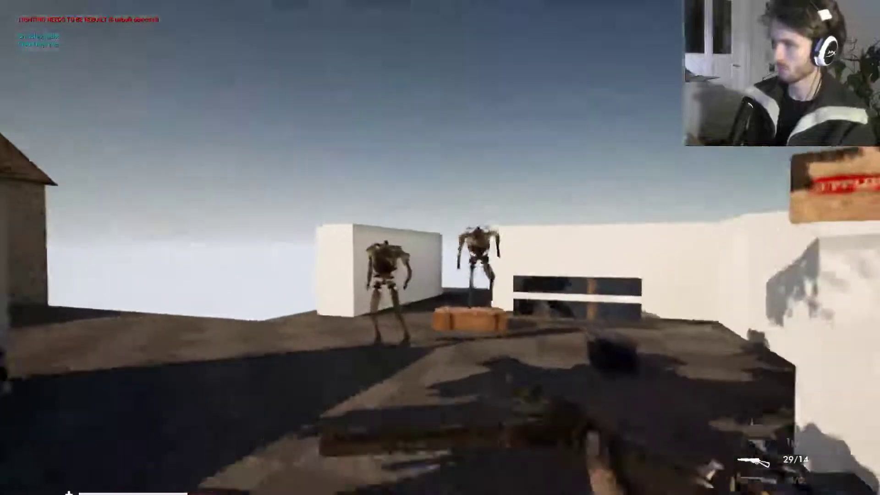
click(440, 248)
key(w)
click(440, 248)
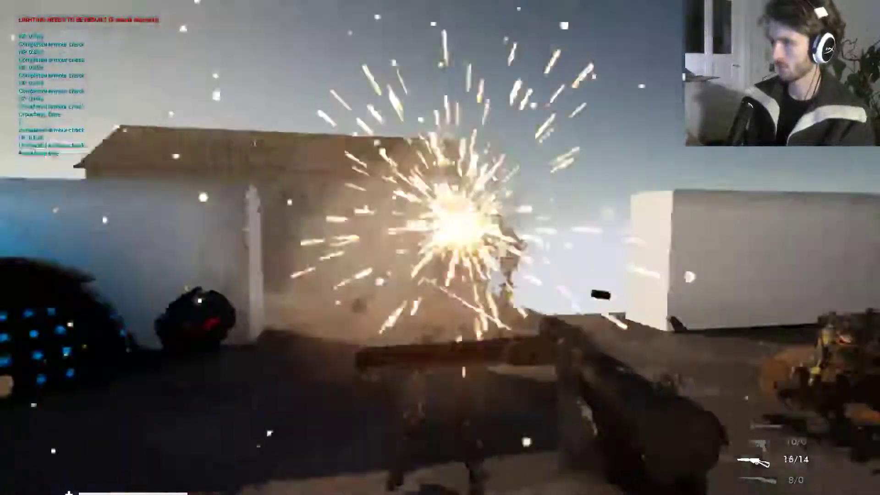
key(r)
key(s)
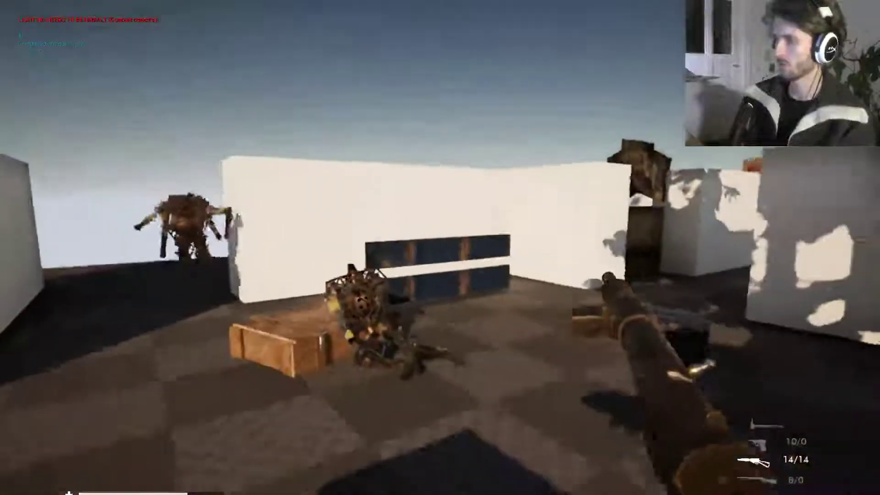
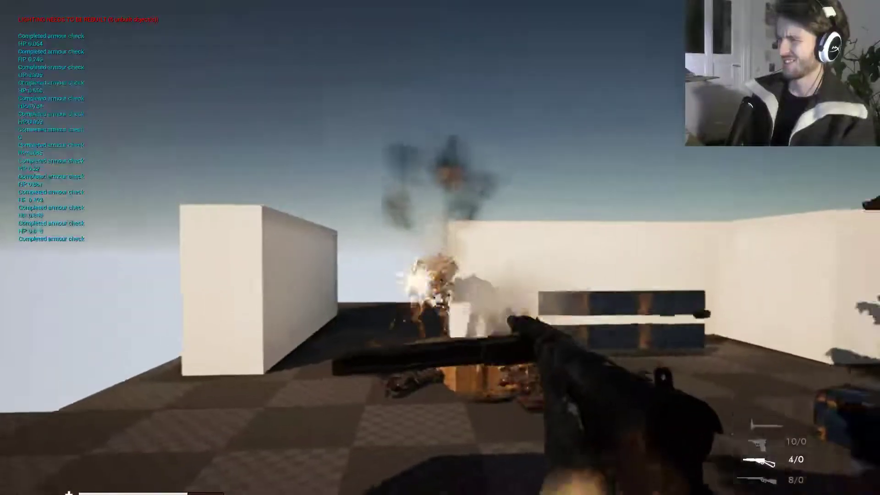
- Fire all ten pistol rounds at the exiles around the wooden crate
key(w)
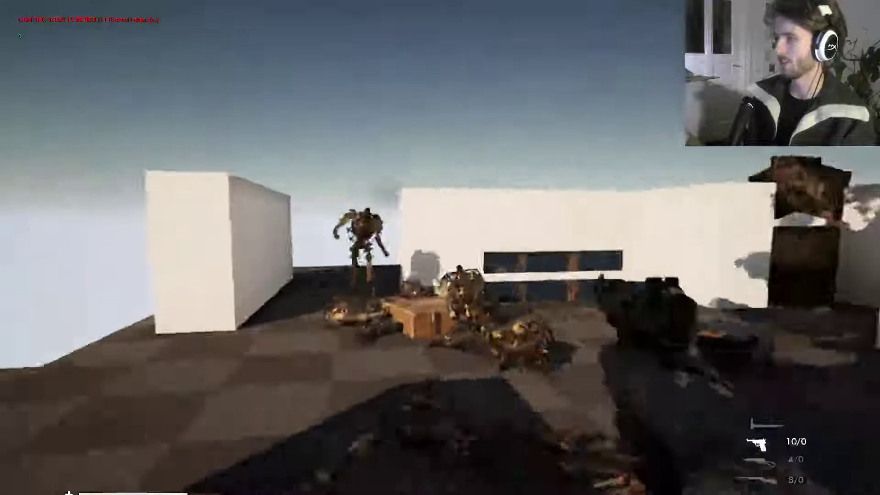
click(440, 248)
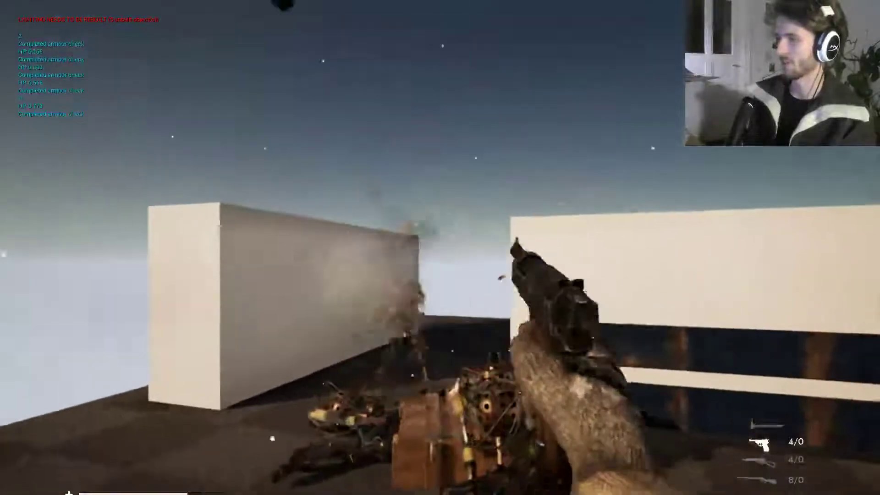
key(s)
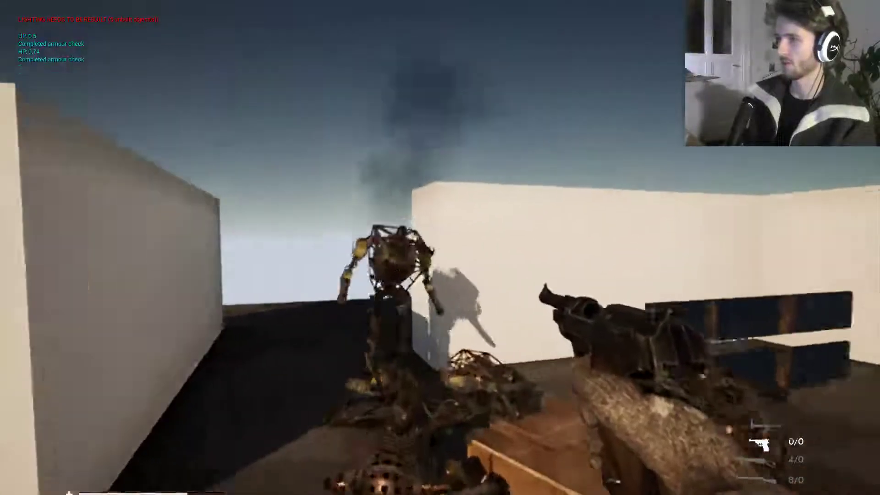
- Switch to the shotgun and fire all eight shells at the exiles while backing around the crate, domes and white walls
scroll(440, 248, down, 2)
click(440, 248)
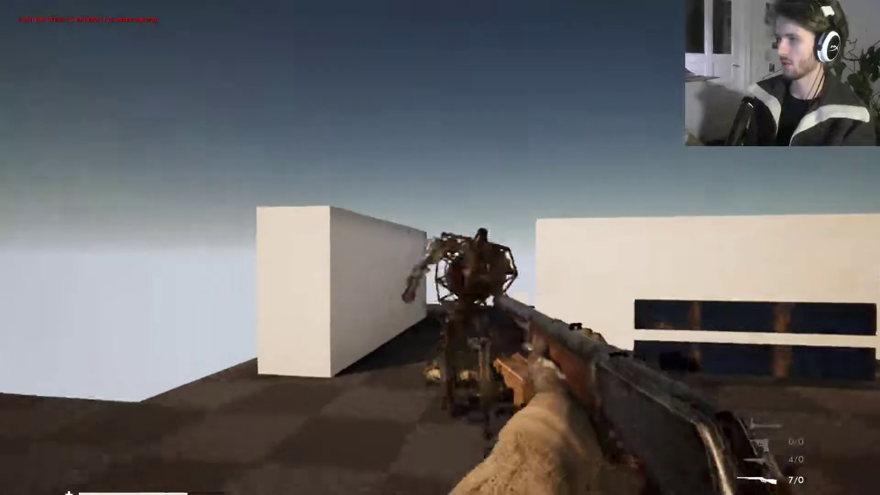
click(440, 248)
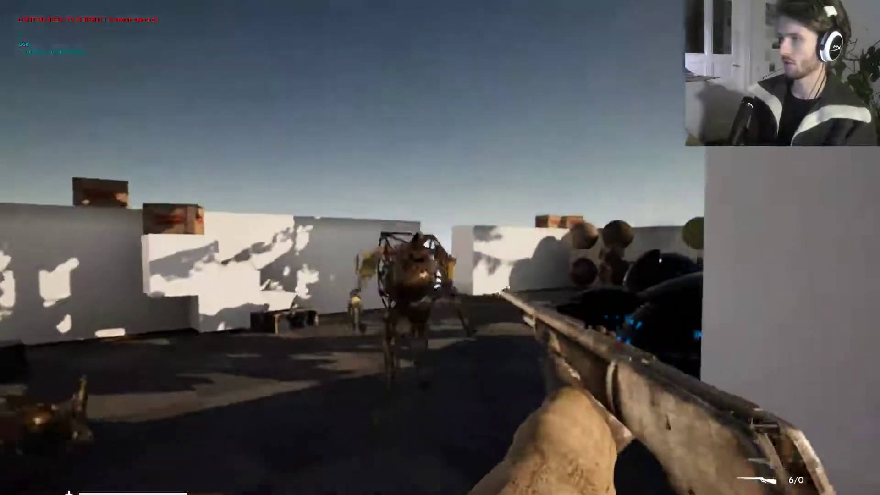
key(s)
click(440, 247)
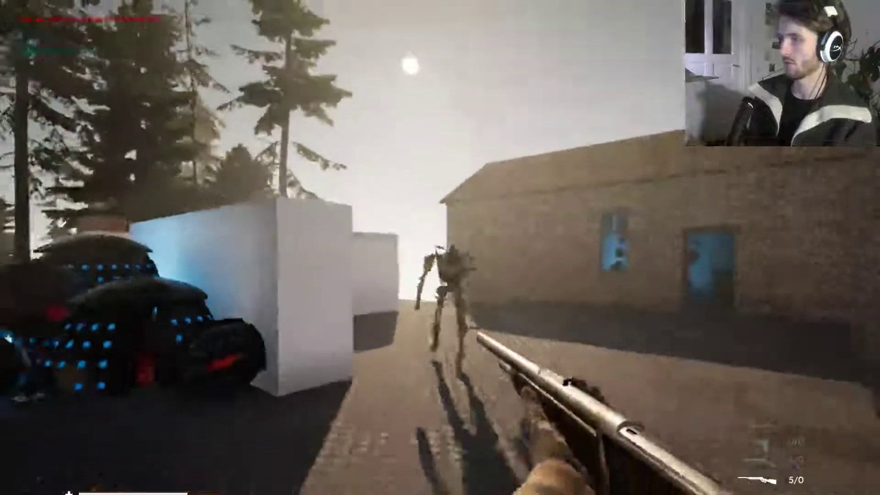
key(s)
click(440, 248)
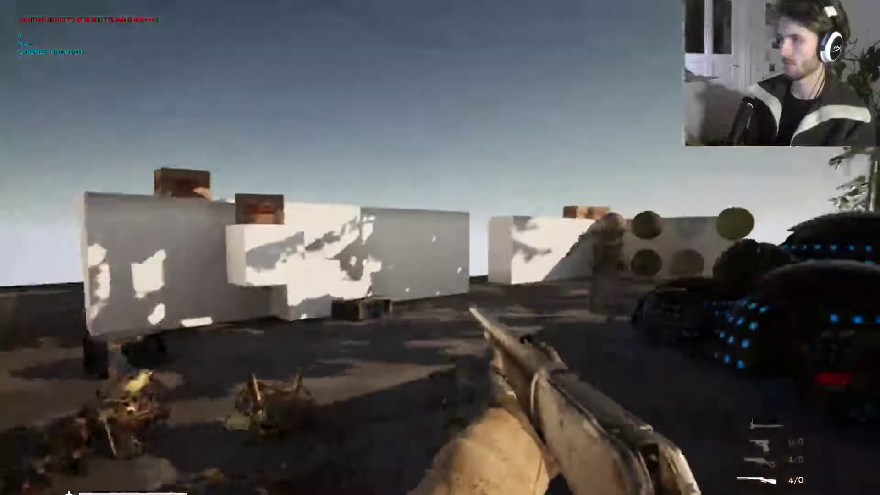
click(440, 248)
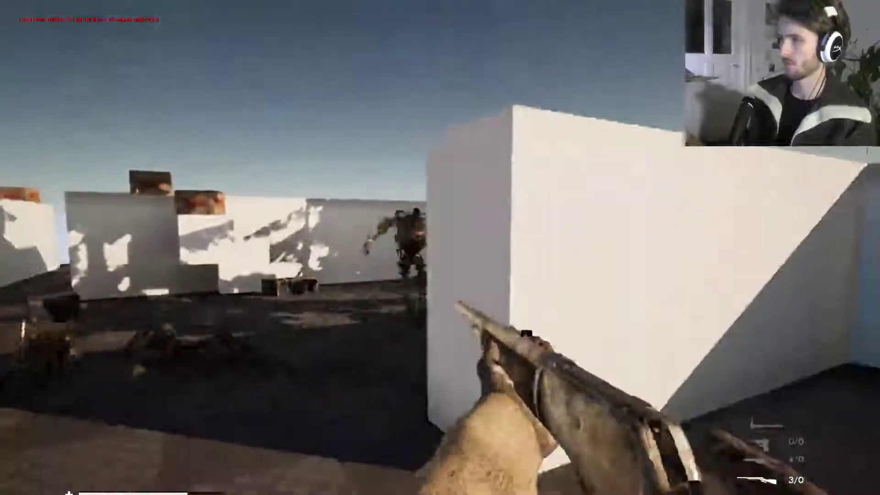
click(440, 247)
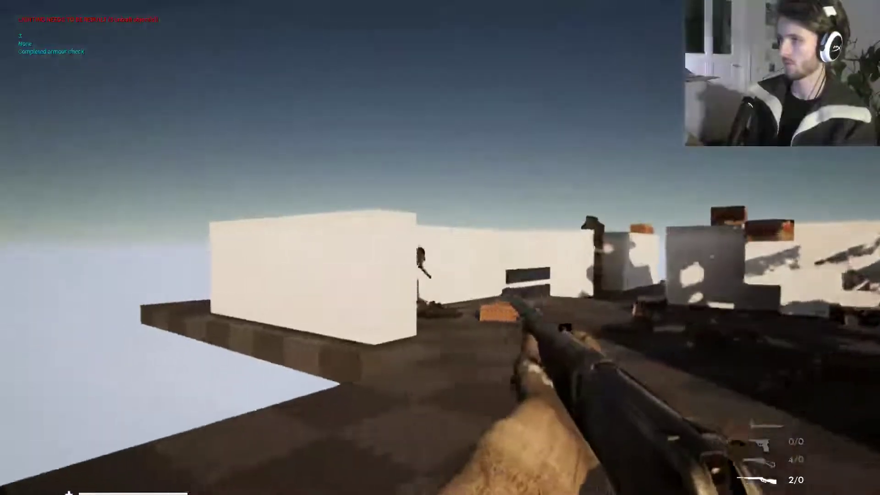
click(440, 247)
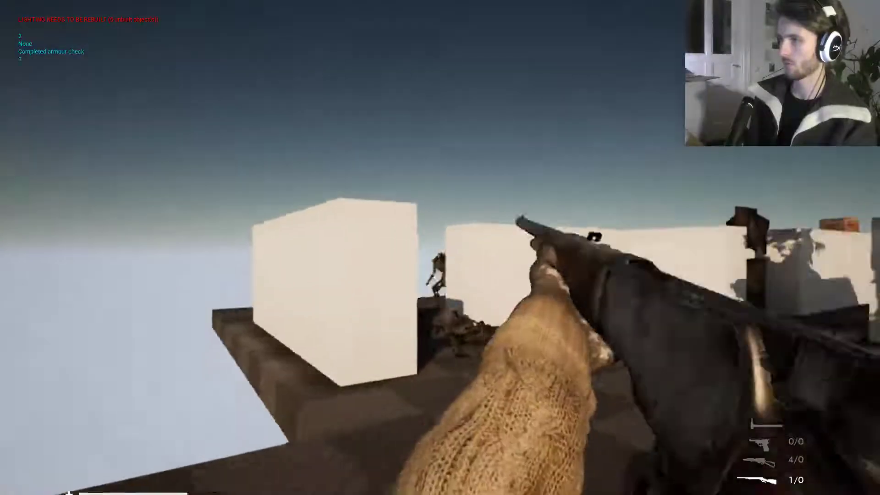
click(440, 247)
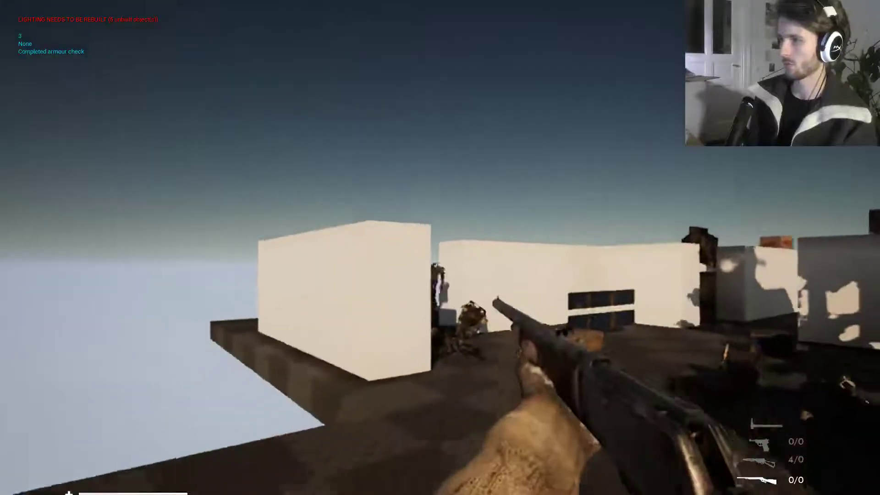
- Fire the last four submachine gun rounds at the exiles approaching along the platform's edge
key(d)
key(w)
key(a)
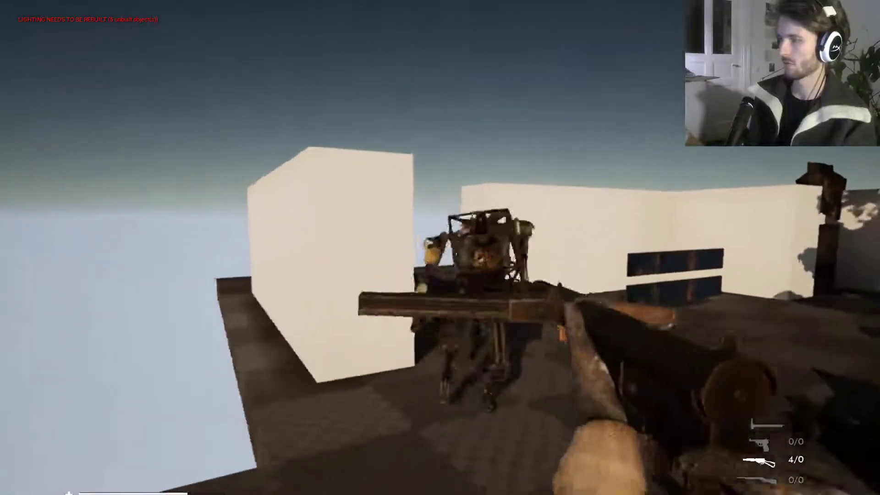
key(s)
click(440, 248)
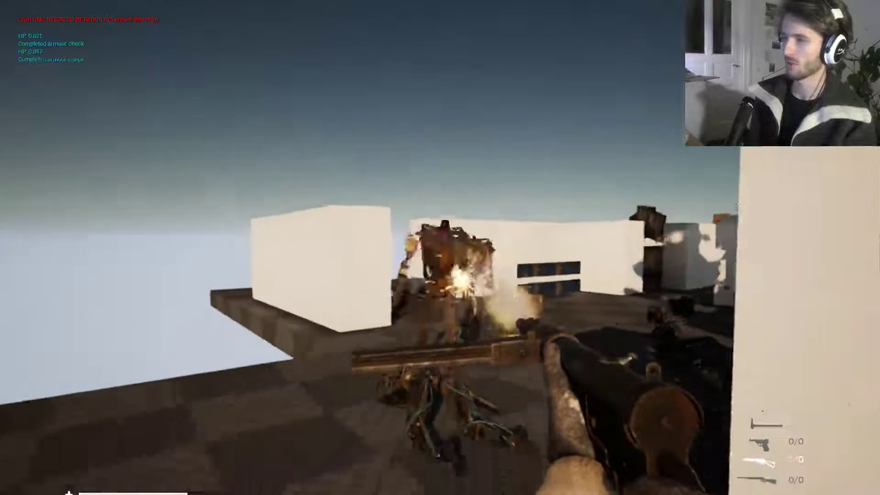
- Switch to the axe and fight the remaining exiles with repeated strikes from the platform's edge back towards the domes
key(1)
key(w)
click(440, 248)
key(s)
click(440, 247)
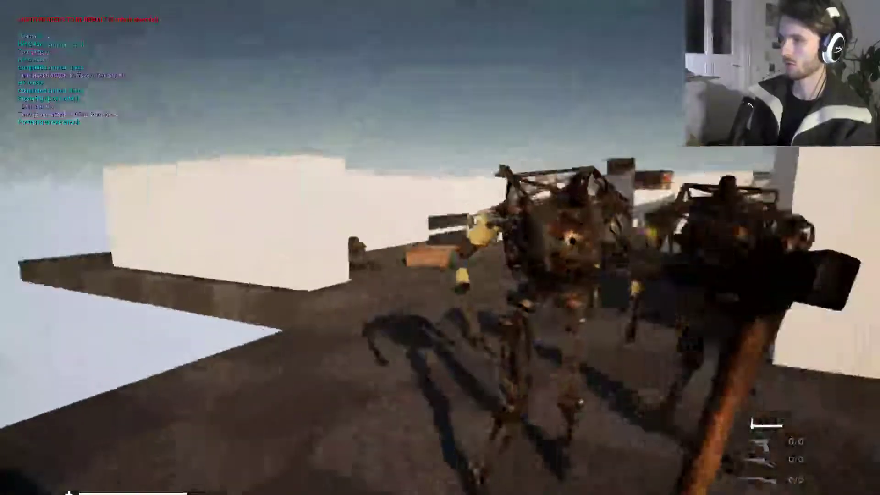
key(w)
click(440, 247)
click(440, 247)
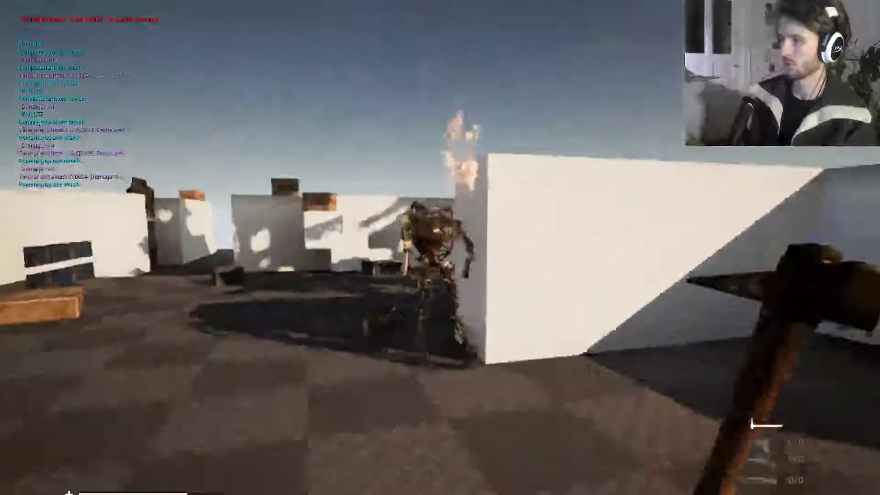
key(w)
click(441, 247)
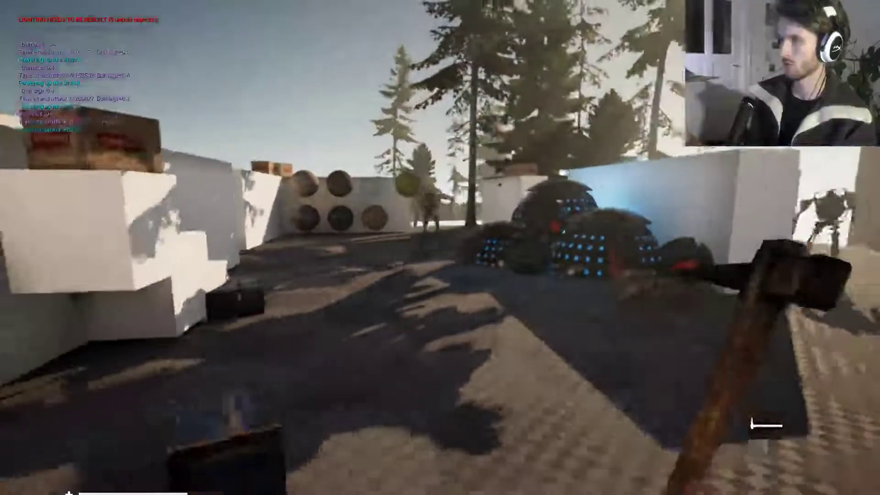
- Eject from the player and end the play session to return to the level viewport
key(F8)
right_drag(441, 248, 440, 321)
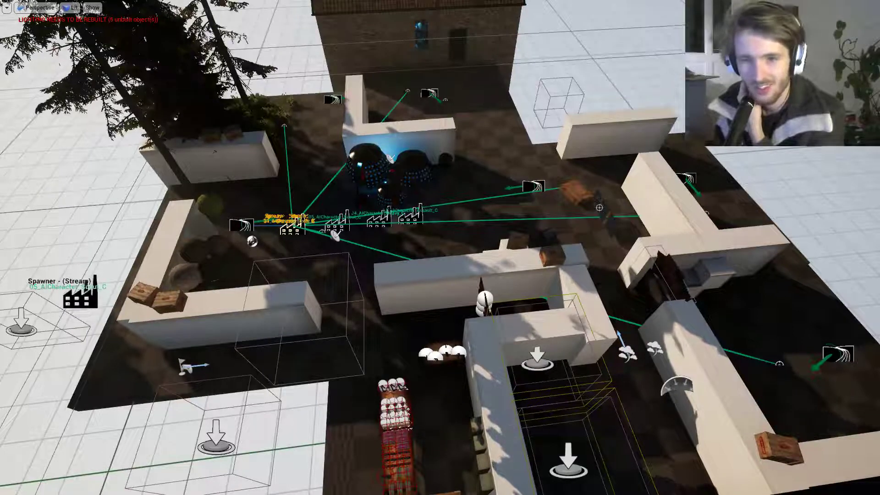
key(Escape)
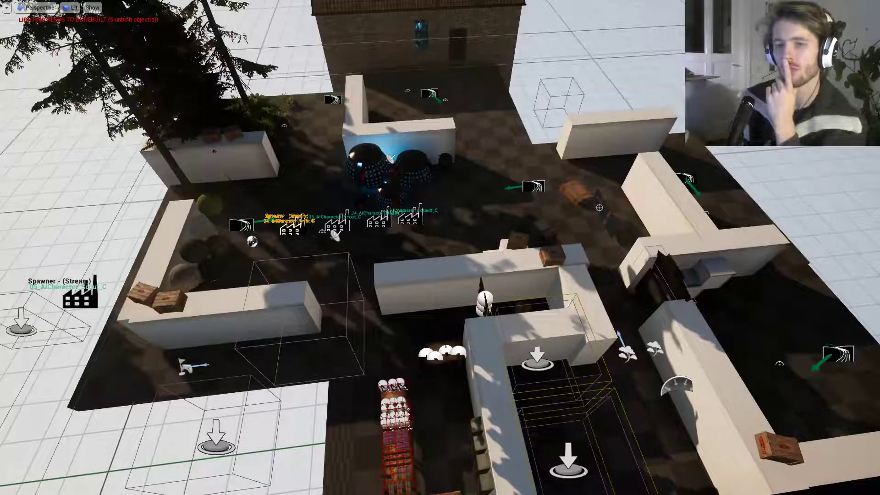
- Hide the editor icons and grid with Game View and view the whole test level from above
key(w)
right_drag(440, 248, 412, 449)
key(w)
key(g)
key(d)
key(s)
key(e)
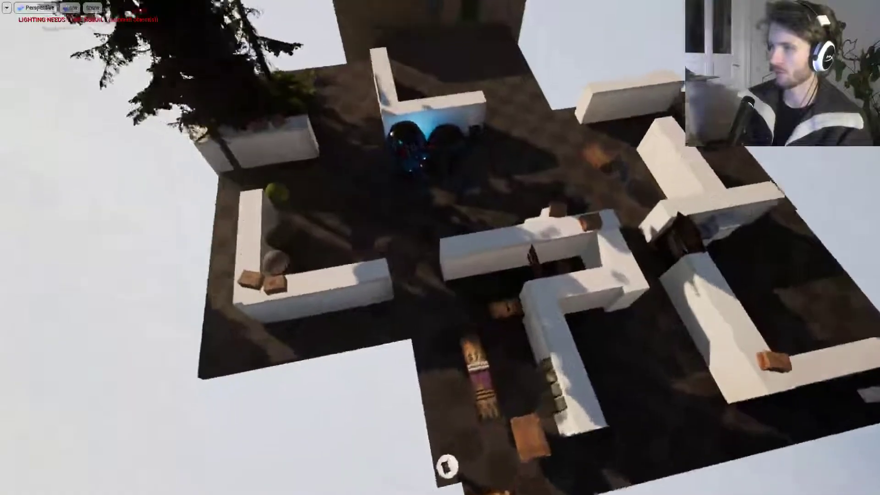
- Examine the glowing domes, the brick house and the white-walled yard of the test level
key(w)
right_drag(440, 248, 573, 215)
key(w)
right_drag(442, 259, 774, 250)
key(w)
key(s)
right_drag(591, 259, 577, 256)
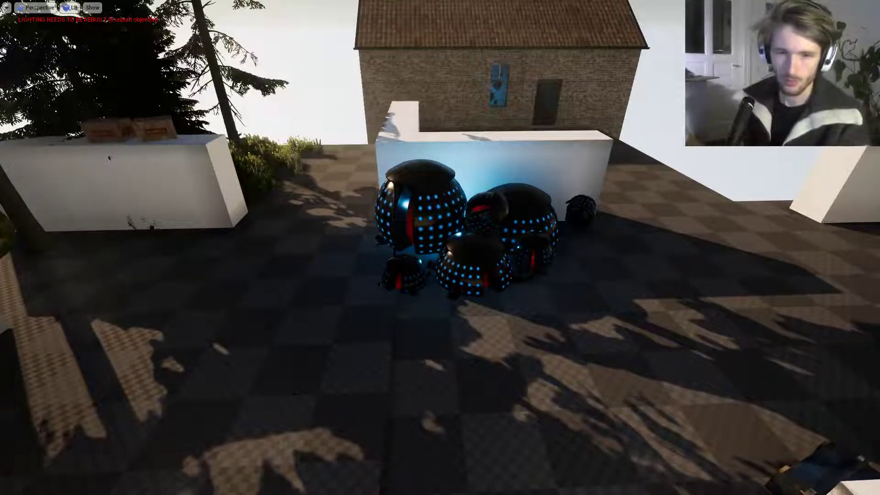
right_drag(296, 393, 323, 383)
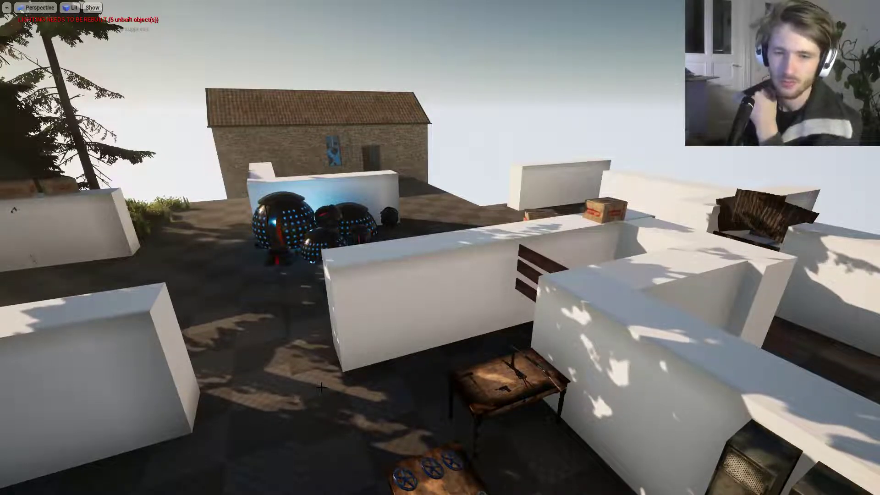
- Examine the weapon table, the metal lockers and the supply tables in the white-walled area of the test level
right_drag(324, 380, 430, 424)
key(a)
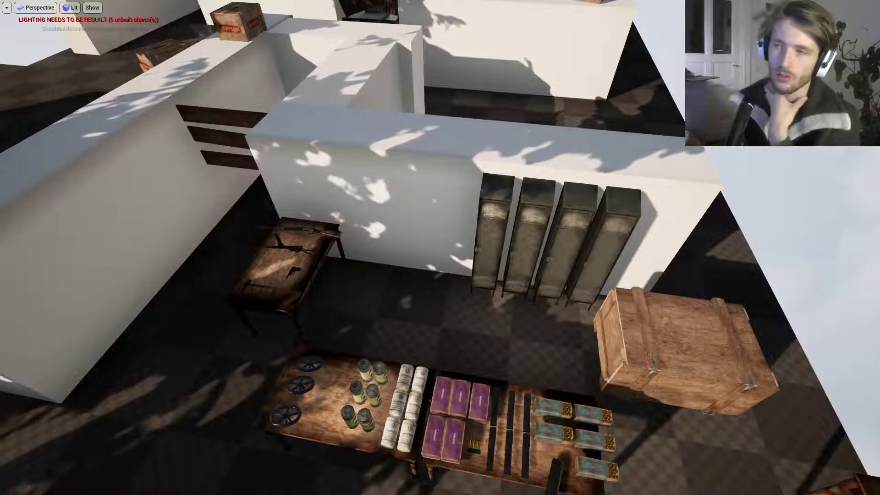
right_drag(403, 376, 334, 353)
key(w)
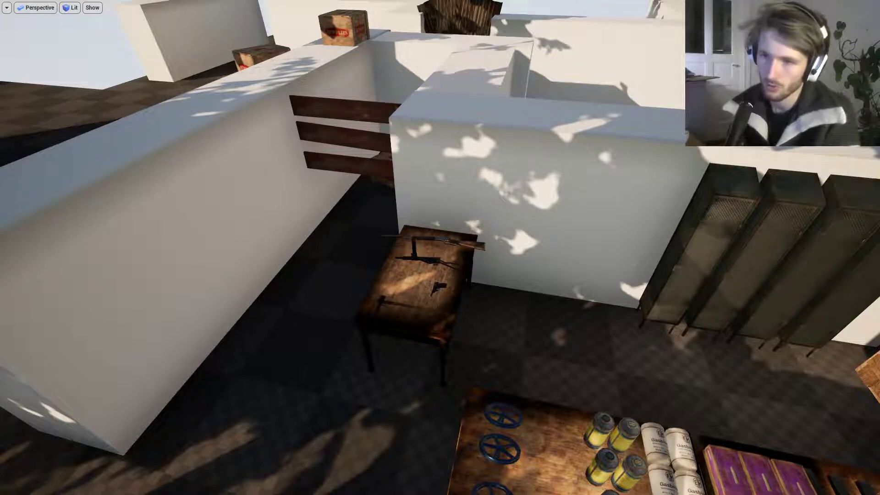
right_drag(440, 247, 323, 154)
key(s)
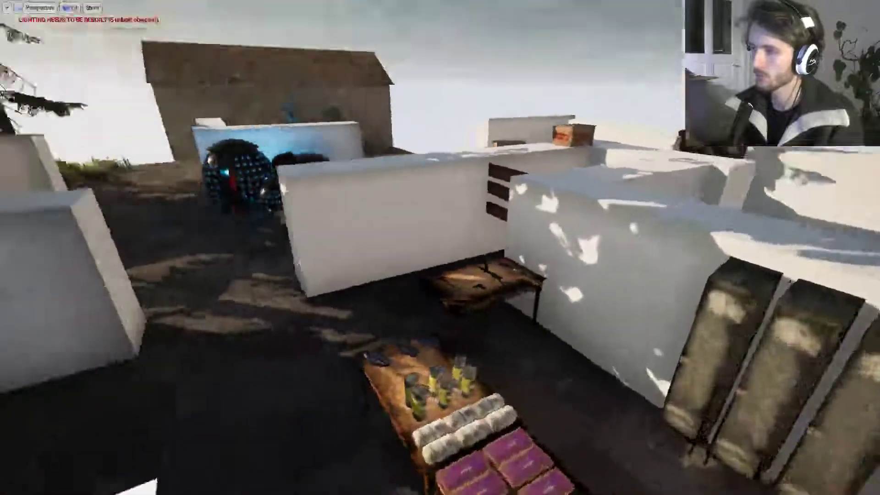
key(d)
key(w)
right_drag(381, 233, 396, 243)
key(d)
key(w)
right_drag(396, 385, 364, 431)
right_drag(591, 399, 571, 367)
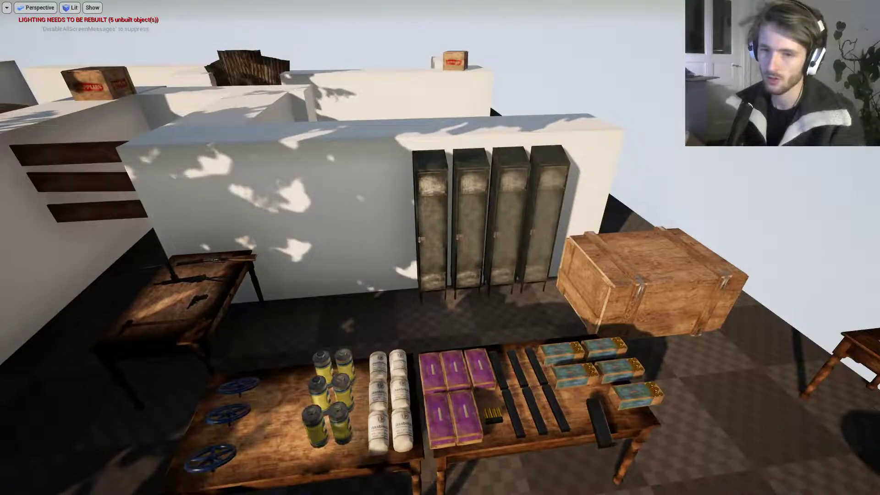
- Inspect the cartridge boxes and the other pickups on the supply tables up close
right_drag(572, 367, 639, 344)
key(w)
key(s)
key(a)
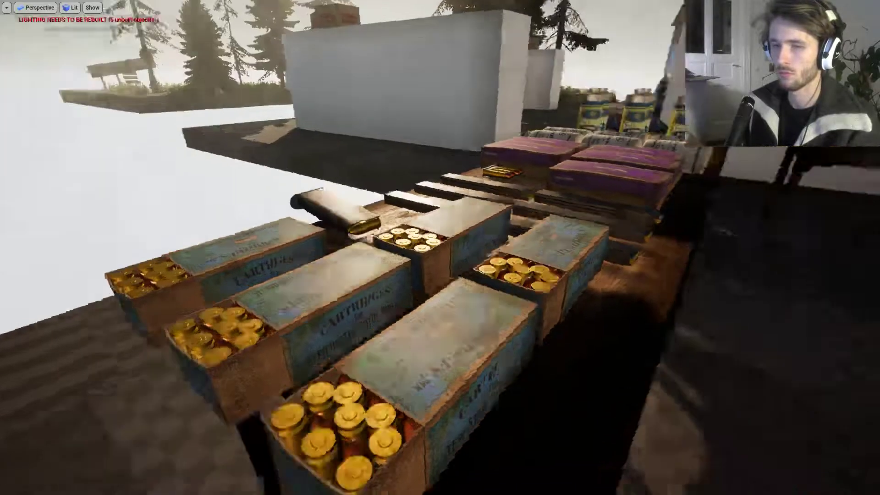
right_drag(440, 248, 580, 252)
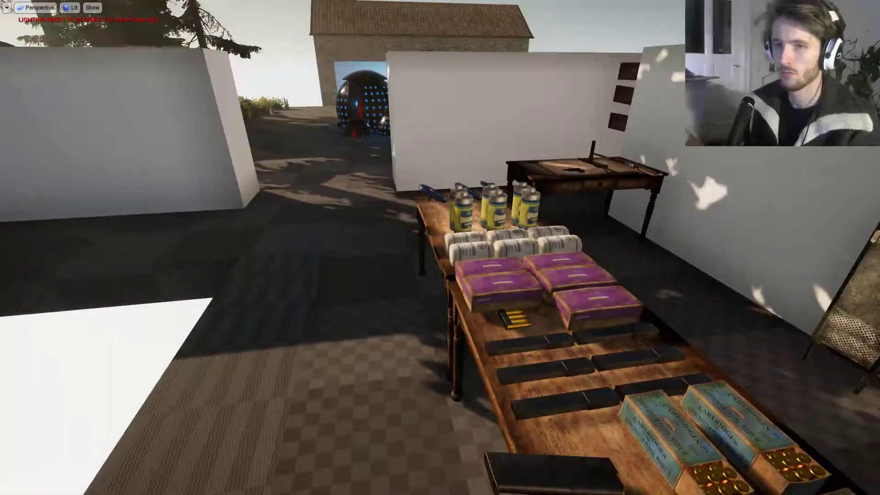
right_drag(456, 129, 566, 150)
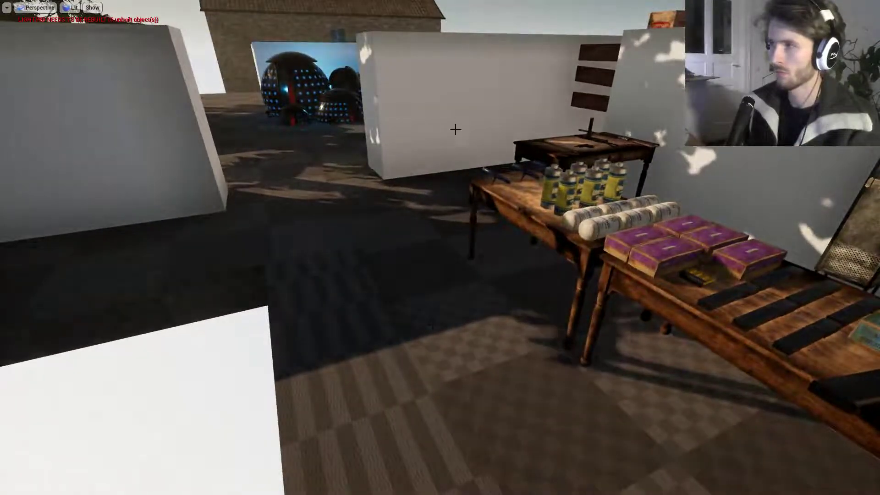
right_click(425, 324)
right_drag(425, 323, 385, 285)
- Turn off Game View, select the 01_AICharacter_Exile spawner, and start a full-screen play session
key(g)
click(283, 349)
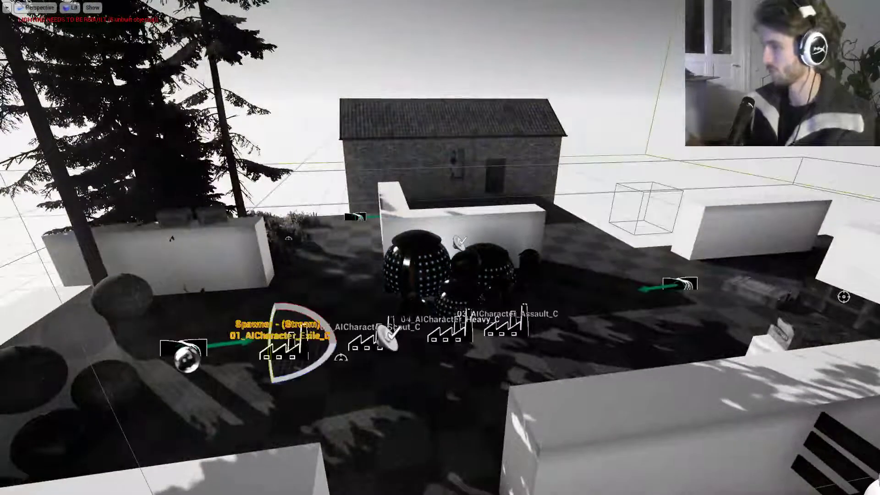
key(F11)
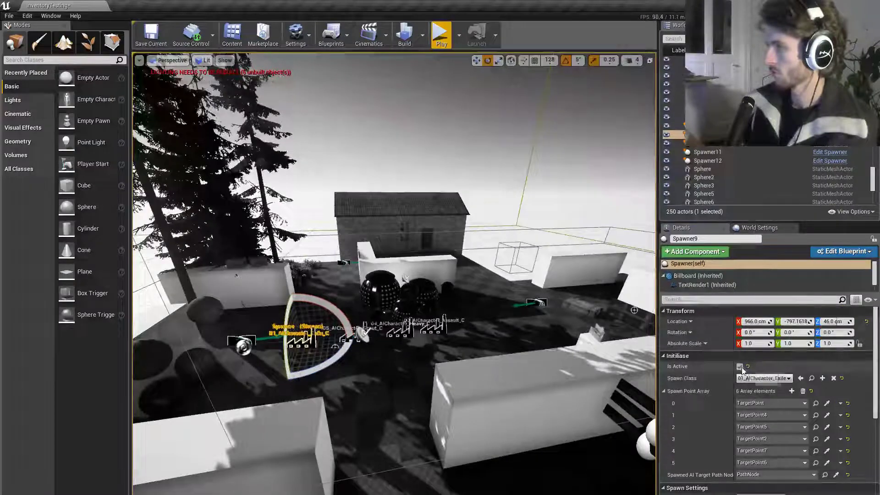
click(441, 34)
key(F11)
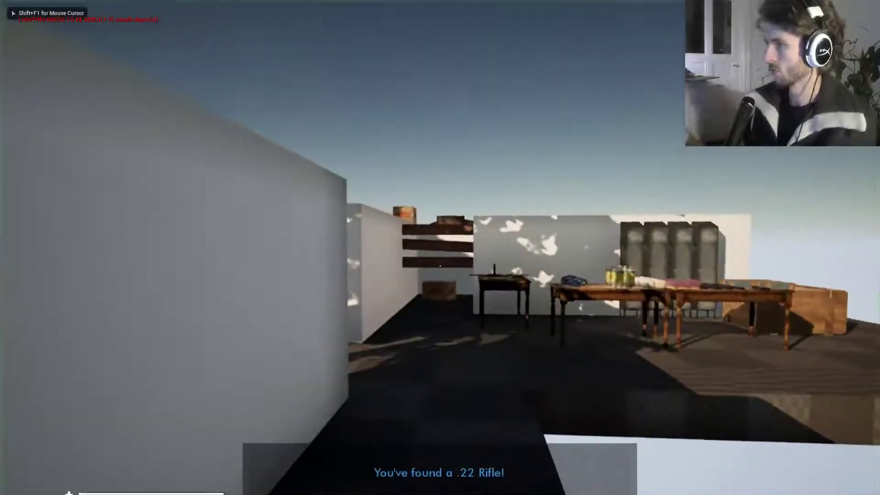
- In the game's options, lower the resolution scale to 25, set shadow, texture, effects and post process quality to Low, and resume play
key(Escape)
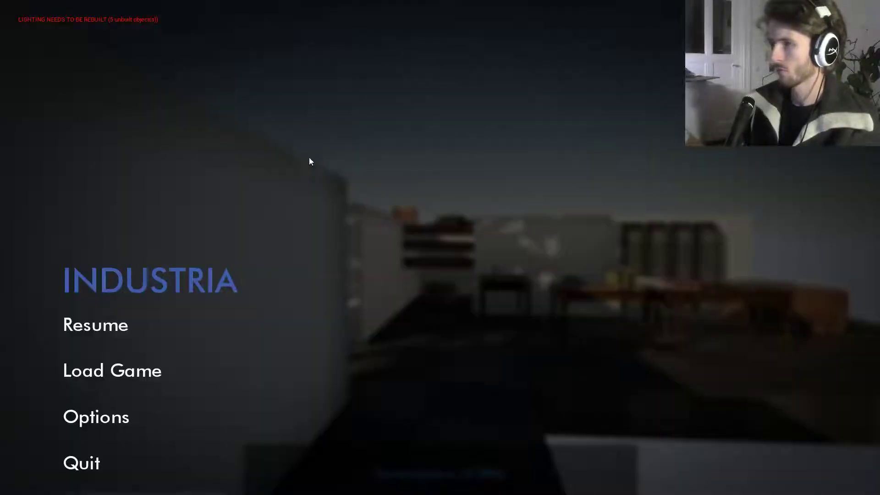
click(109, 421)
scroll(385, 246, down, 1)
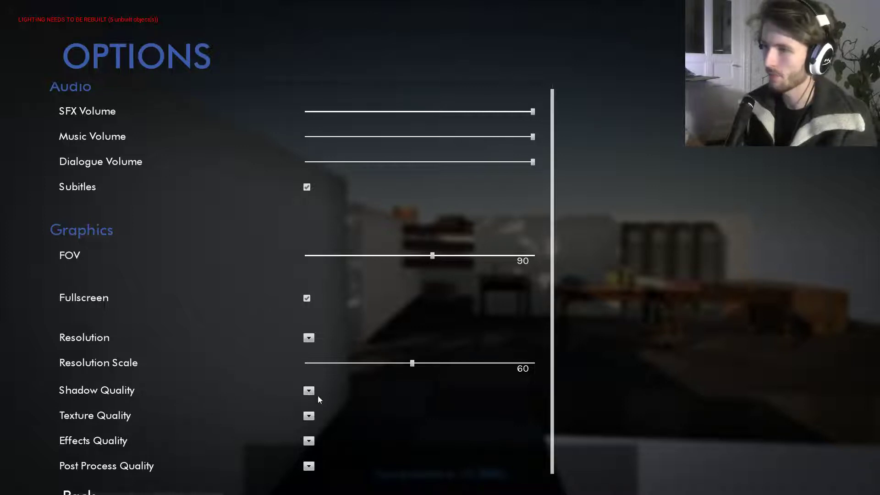
click(315, 338)
click(310, 338)
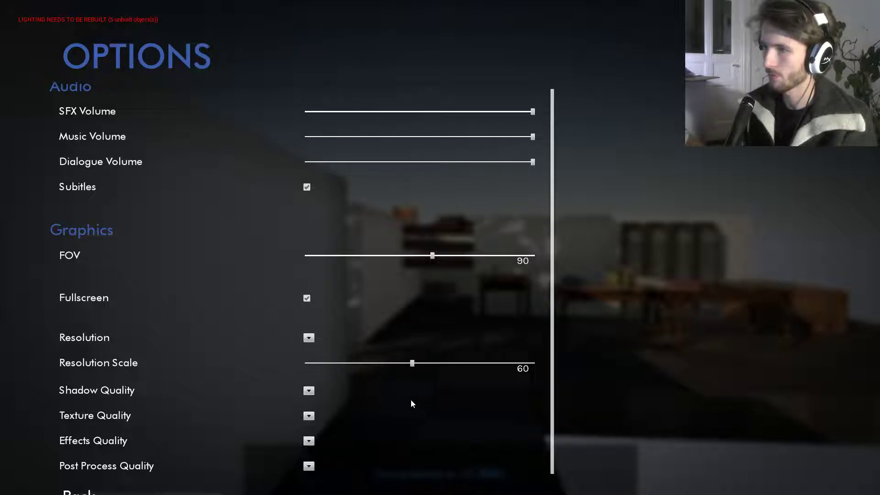
click(309, 466)
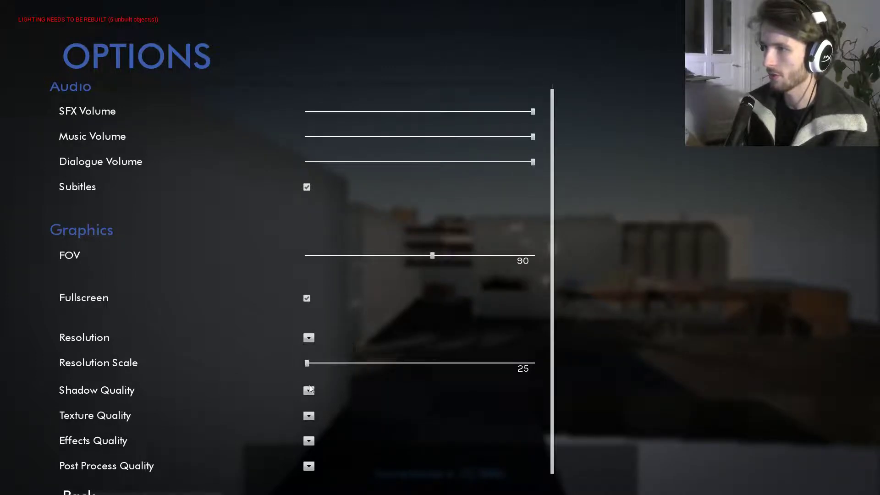
click(316, 403)
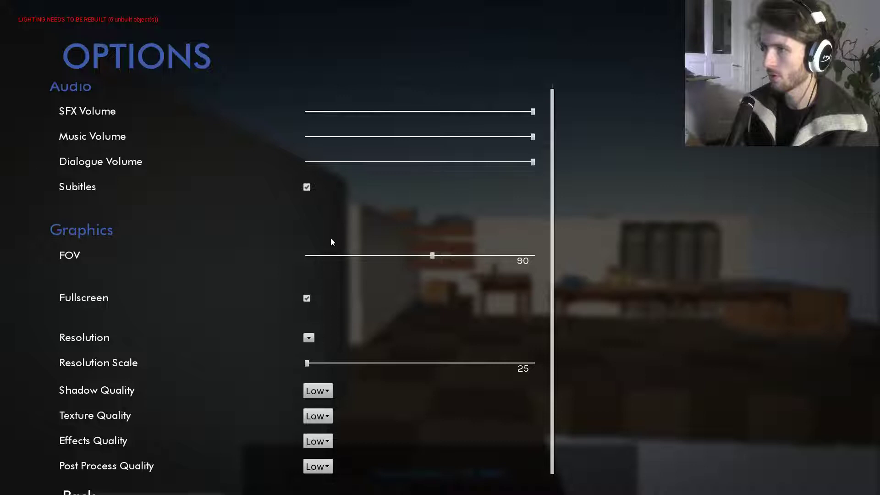
key(Escape)
click(108, 324)
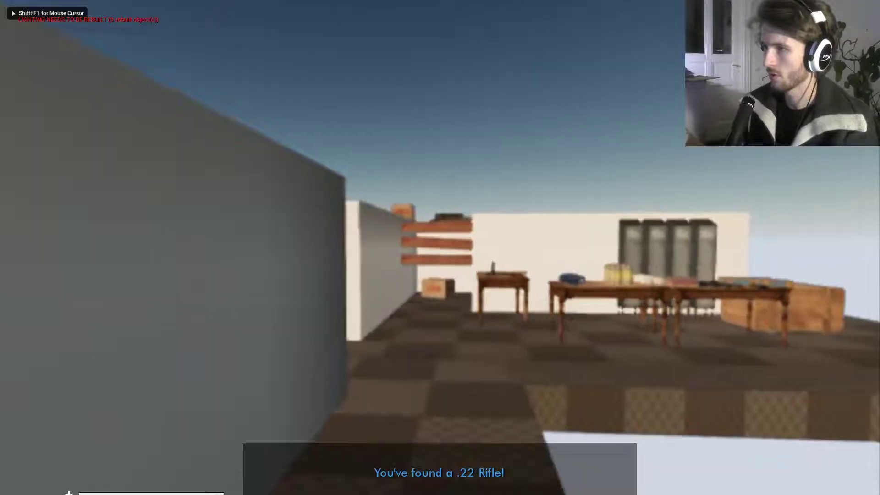
- Walk past the glowing domes to the grass and fir trees to check the low graphics settings in play
key(w)
key(d)
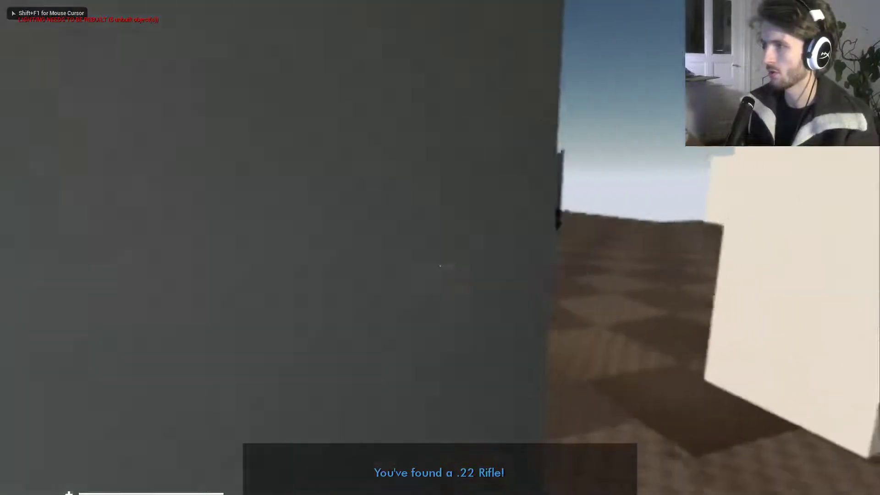
key(w)
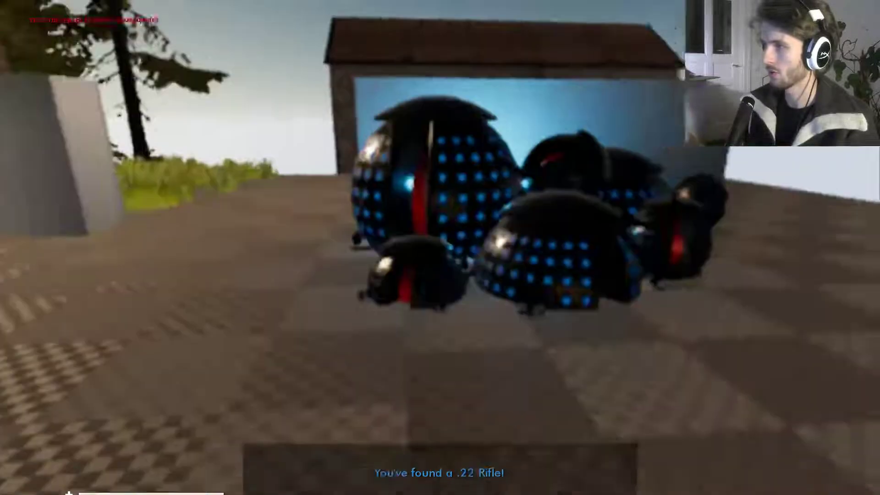
key(w)
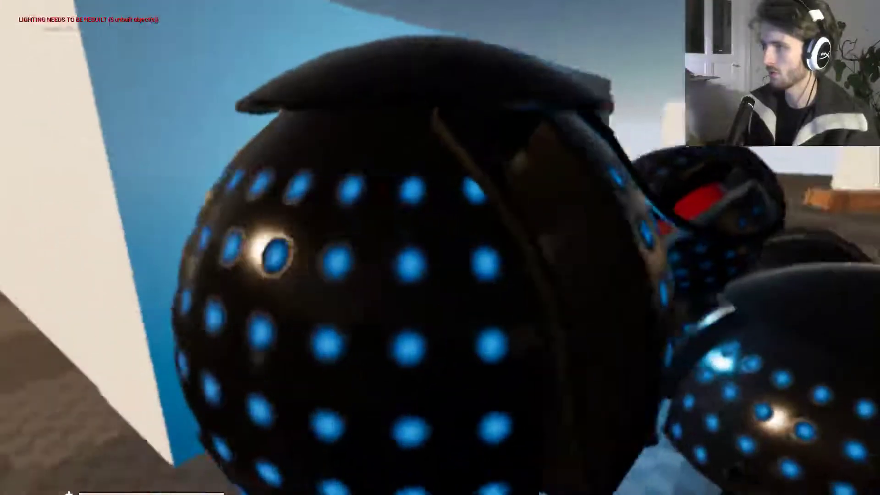
key(w)
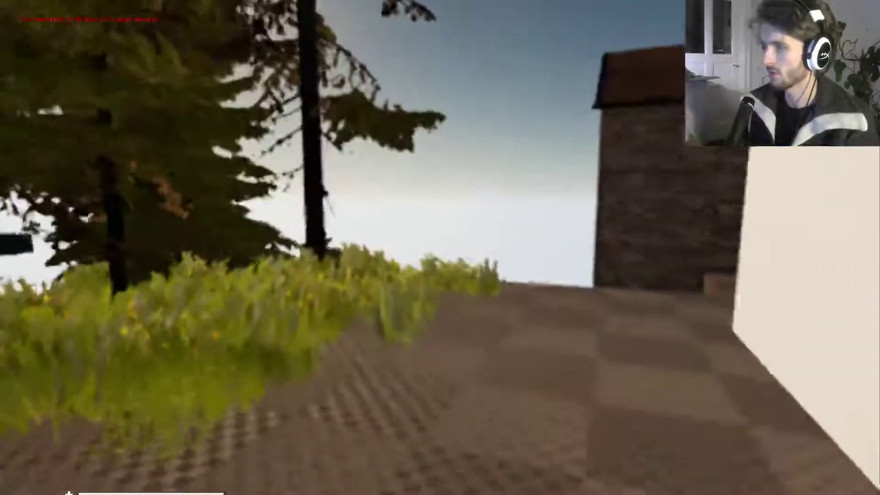
key(w)
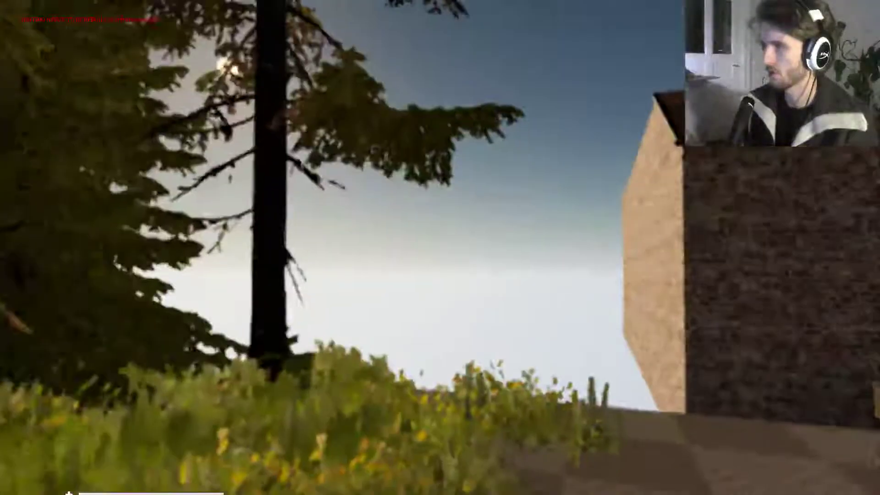
key(w)
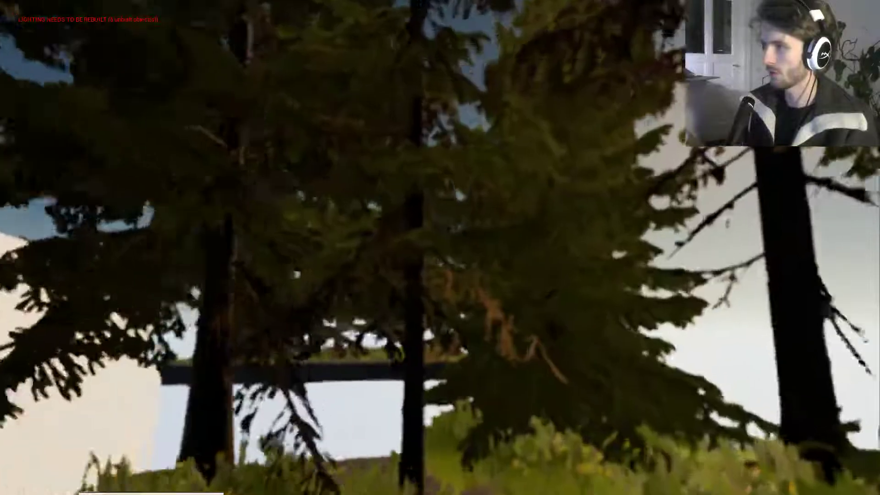
- Walk past the brick house and look over the white-walled yard at low graphics quality
key(w)
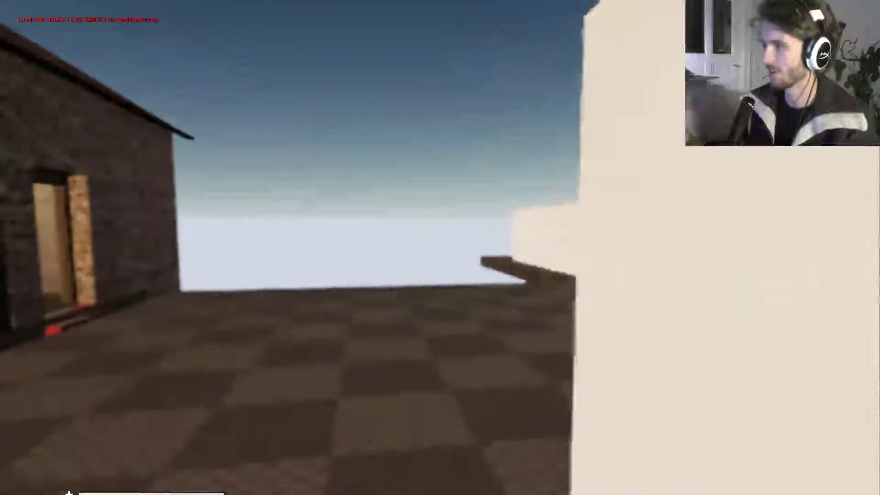
key(w)
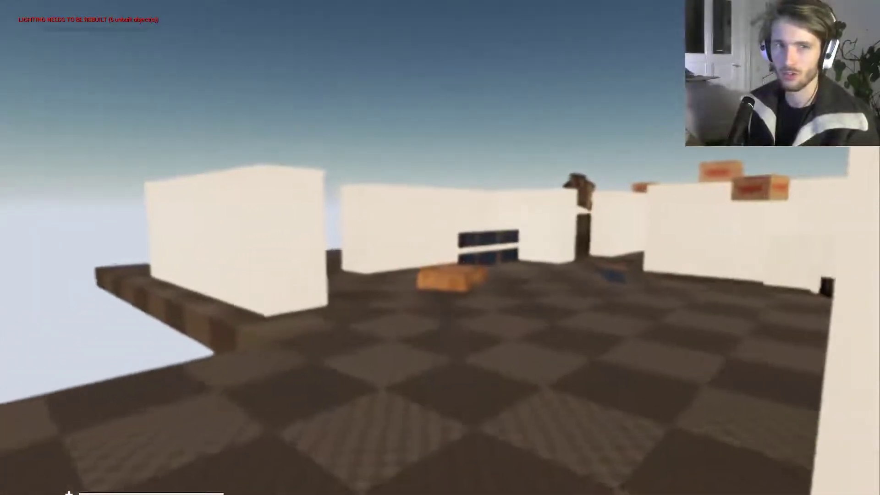
key(a)
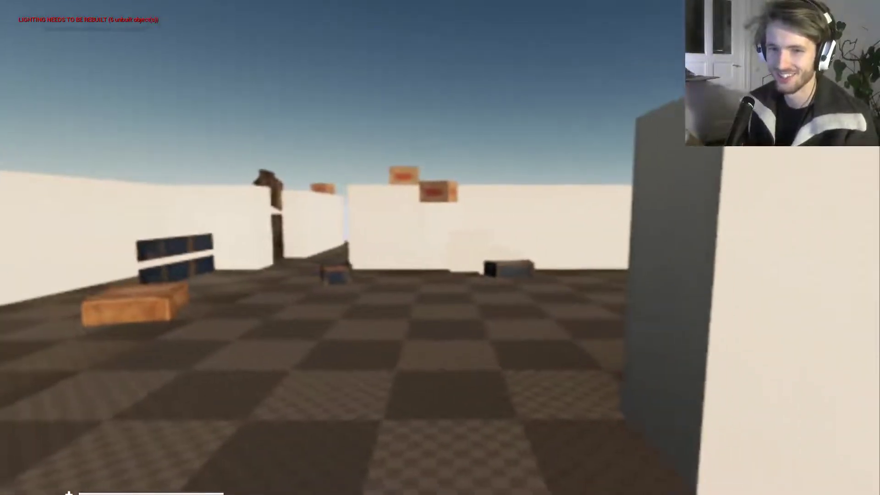
key(d)
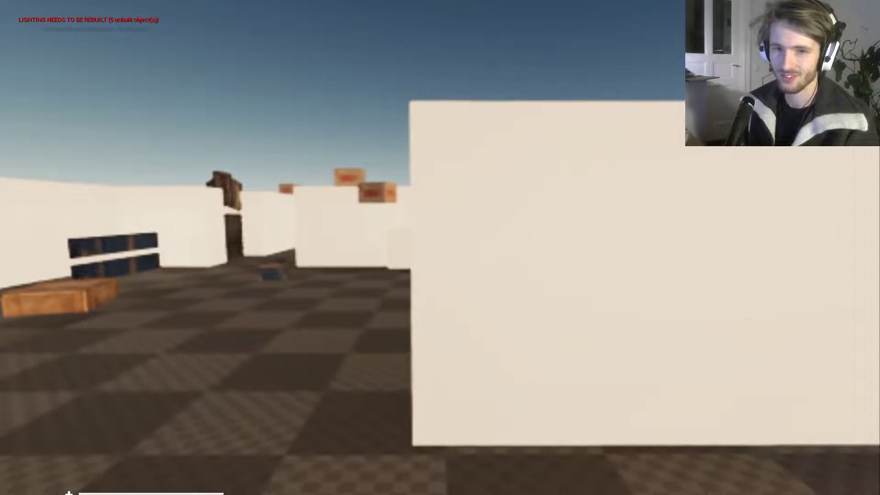
key(w)
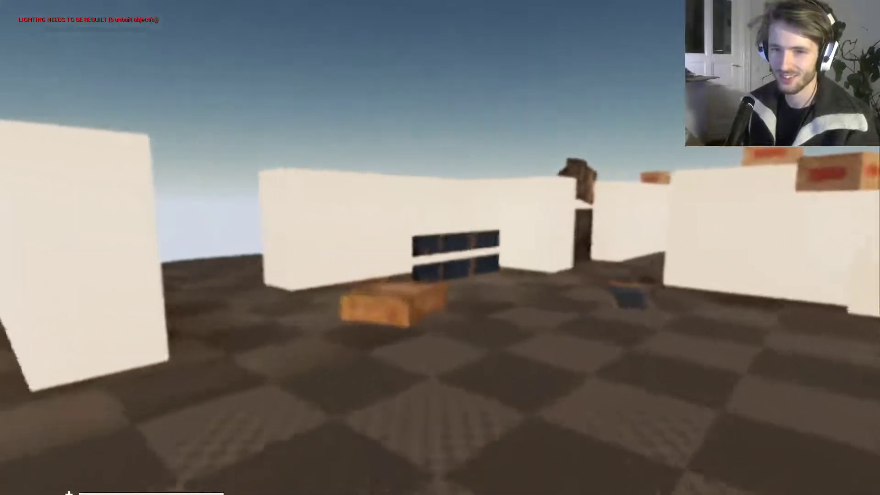
key(w)
- Test crouching while moving between the white walls and back towards the glowing domes
key(ctrl)
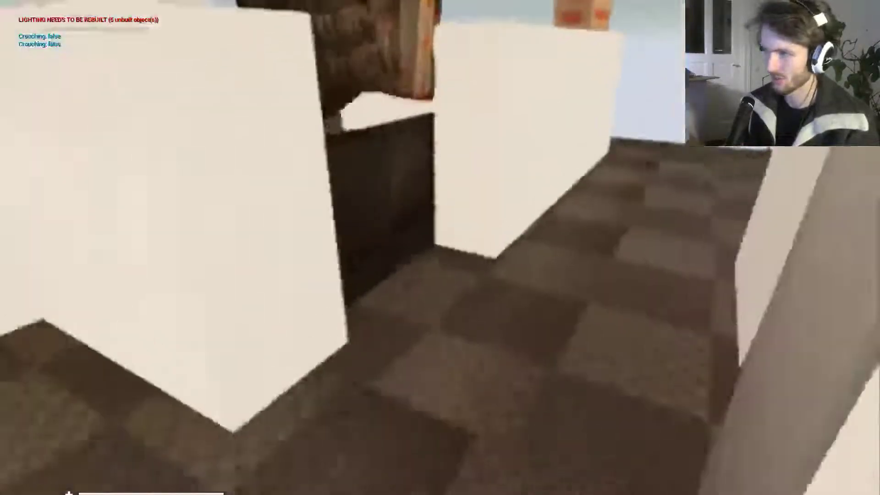
key(w)
key(ctrl)
key(w)
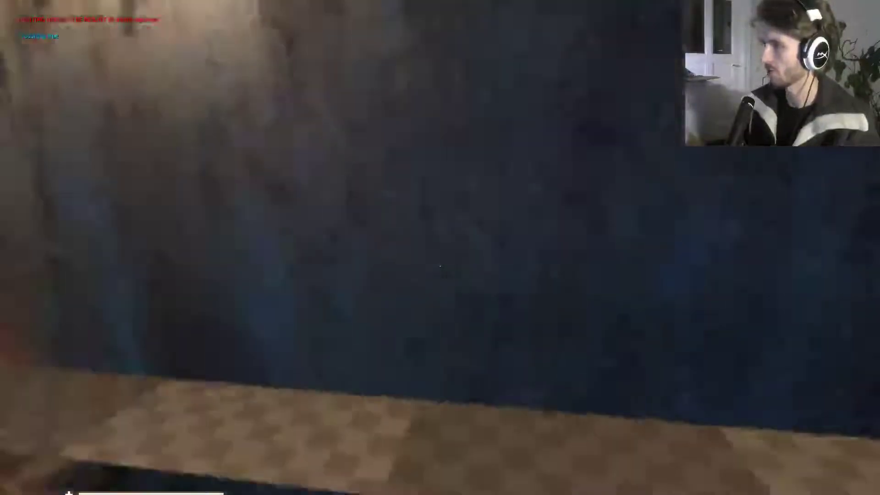
key(s)
key(w)
key(ctrl)
key(w)
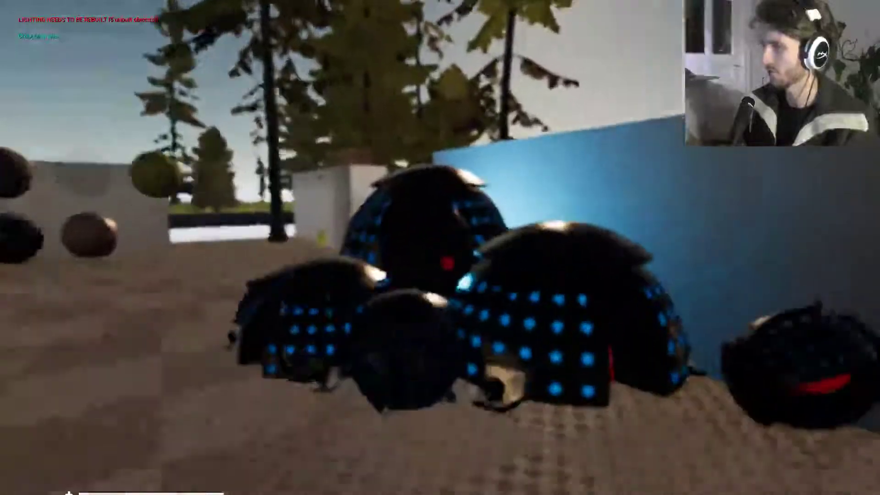
- Jump past the domes, inspect the floating material spheres up close, and head towards the brick house
key(space)
key(w)
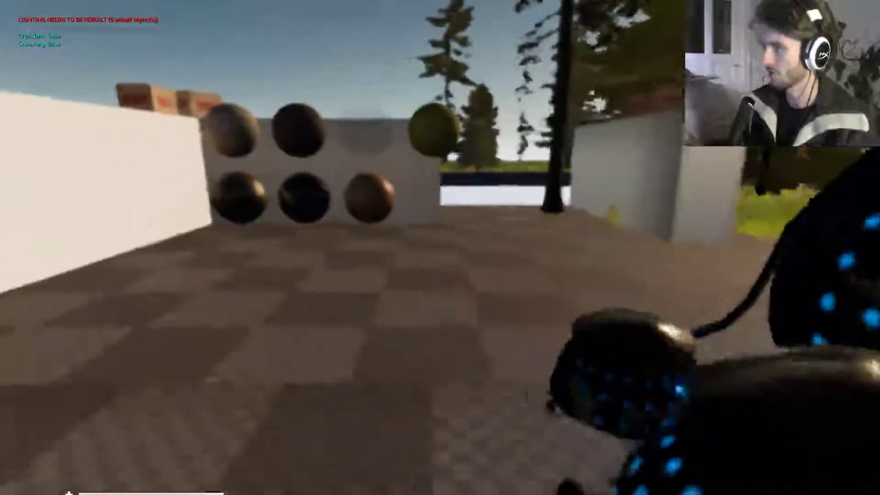
key(w)
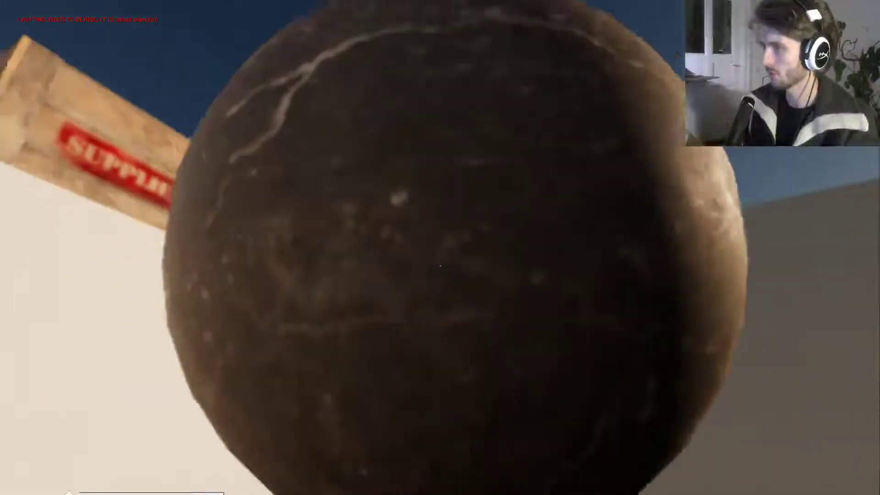
key(s)
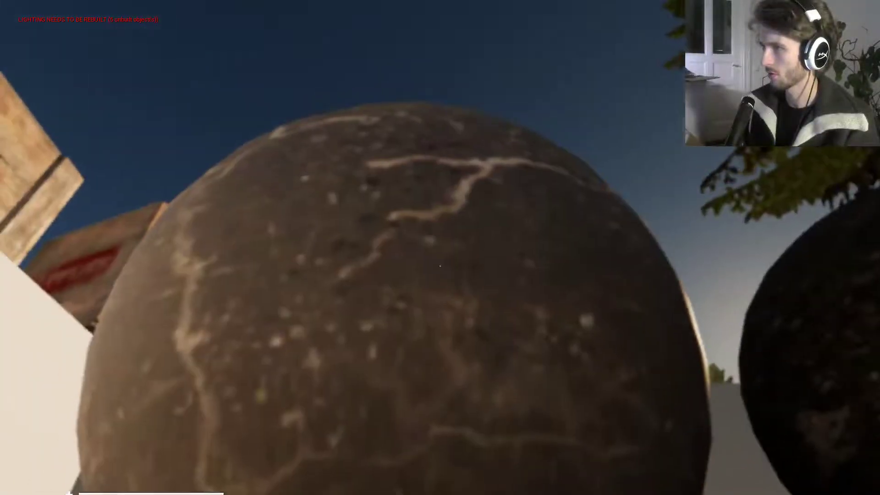
key(w)
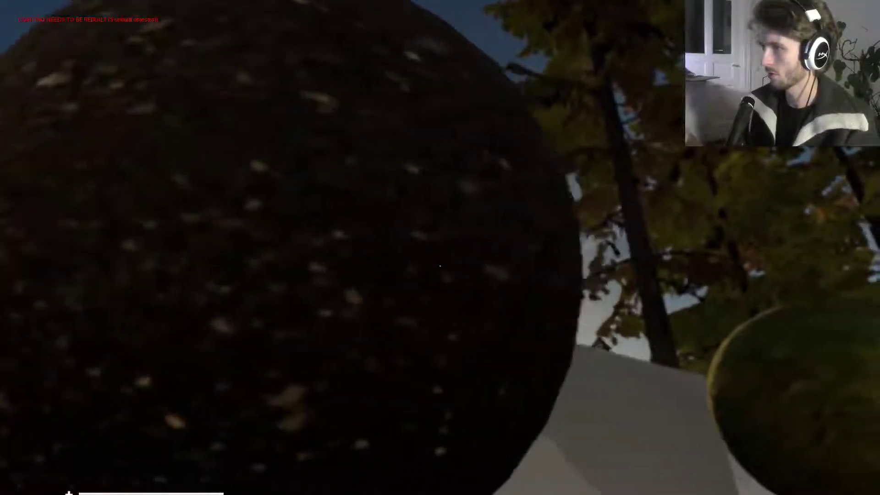
key(s)
key(w)
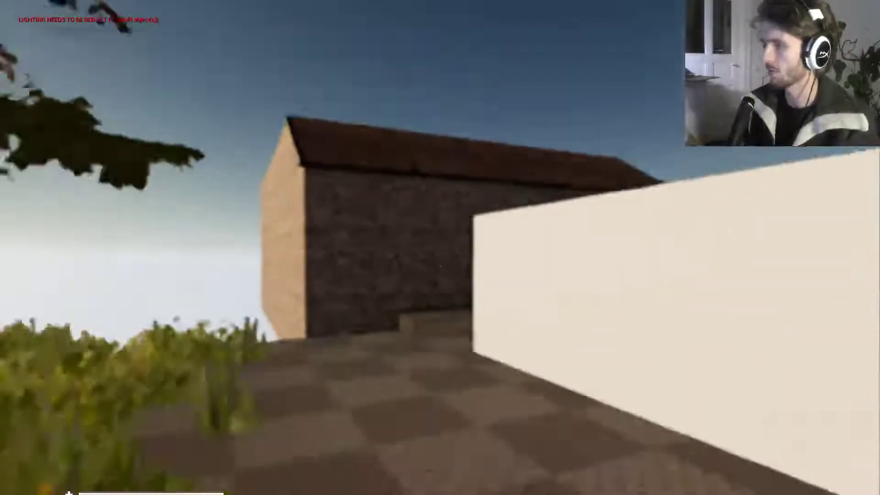
- Enter the brick house and inspect the blue-lit room with the sofa and the clustered spheres at low graphics quality
key(w)
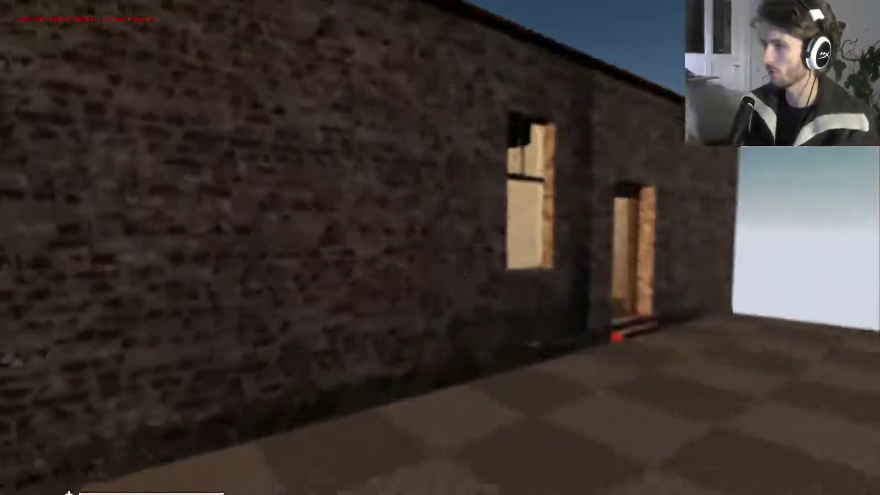
key(w)
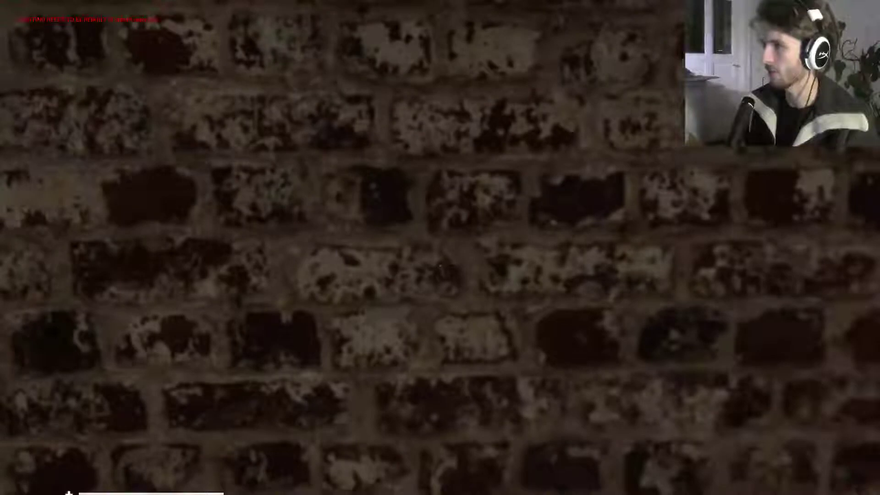
key(w)
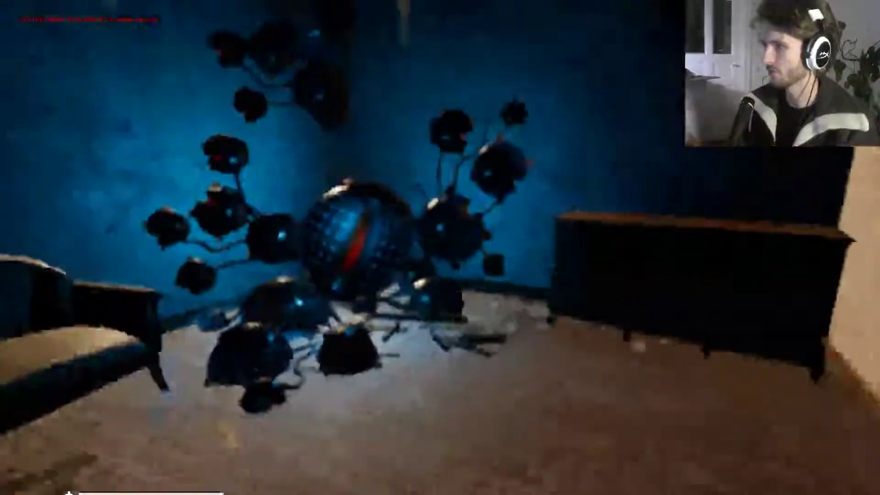
key(w)
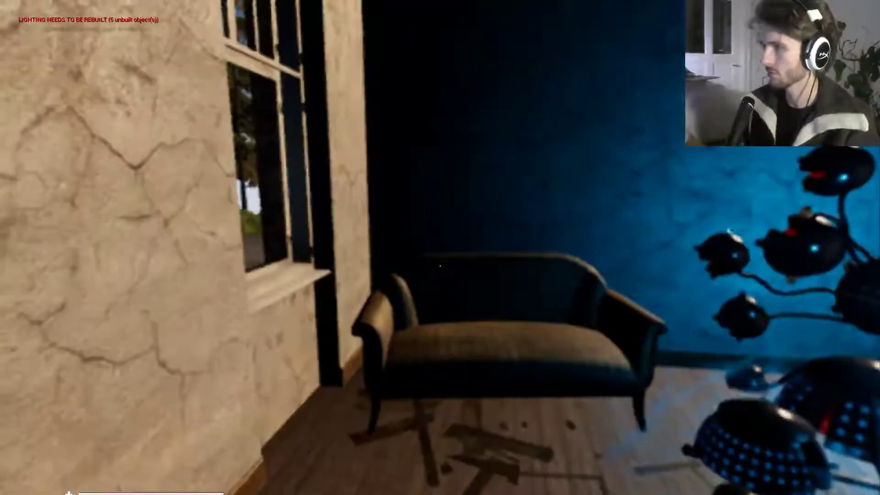
key(w)
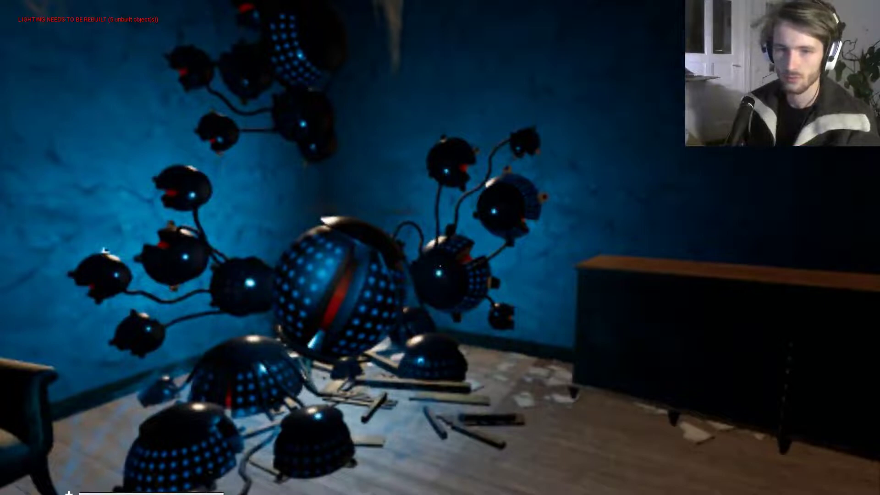
- Leave the brick house and test crouching and sliding while running across the checkered yard towards the white walls
key(w)
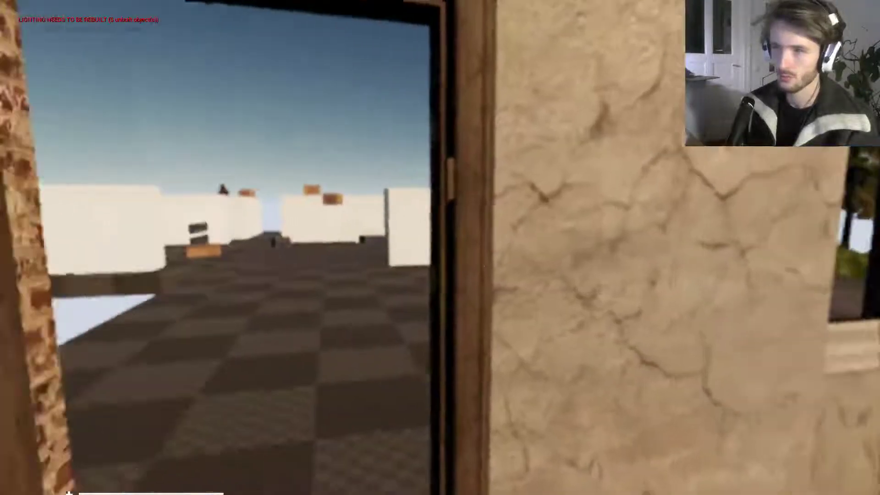
key(w)
key(ctrl)
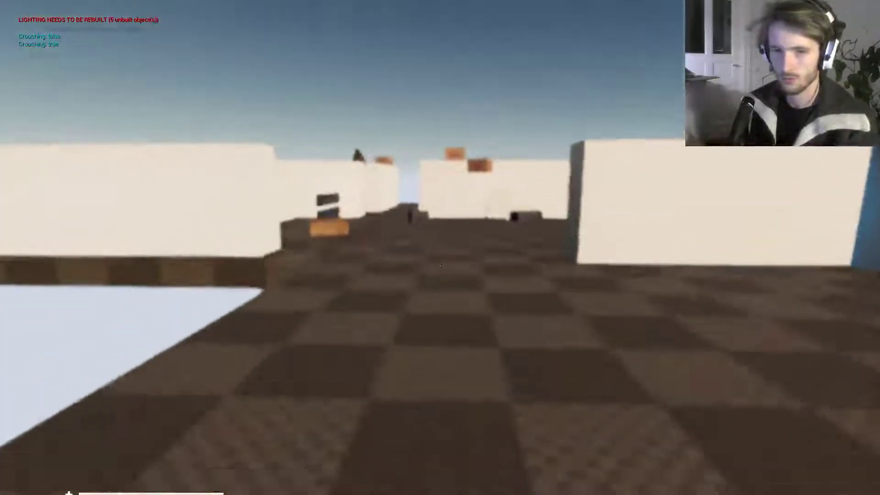
key(w)
key(ctrl)
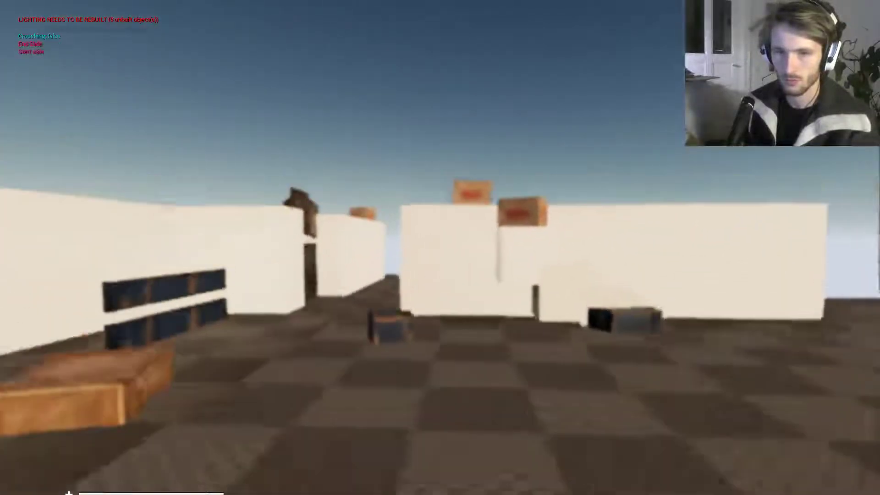
key(w)
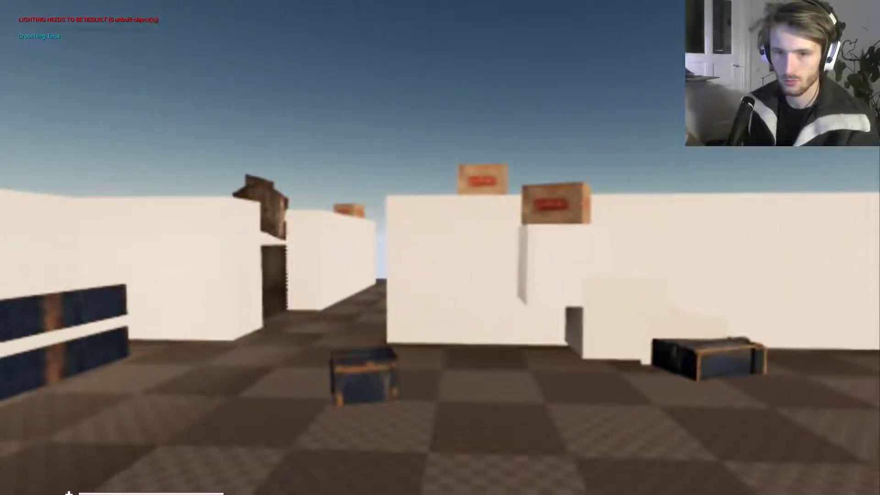
key(w)
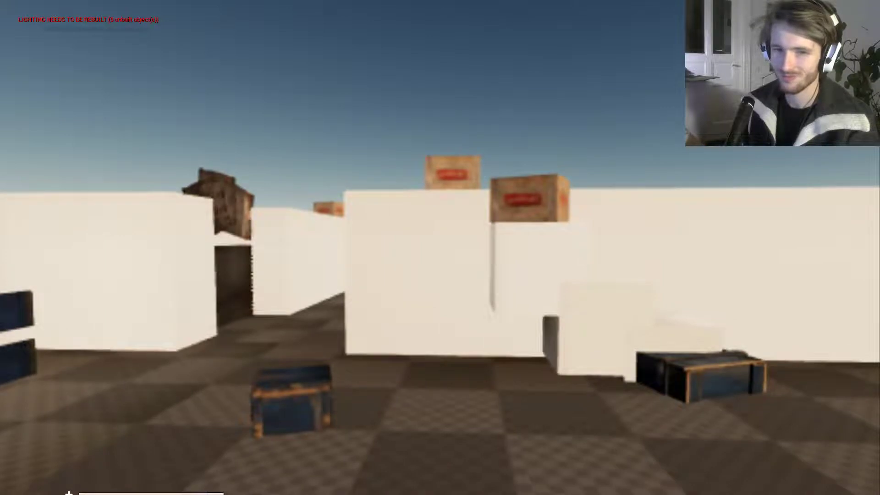
- Run between the white walls to the supply tables and collect the weapons and ammunition laid out there
key(w)
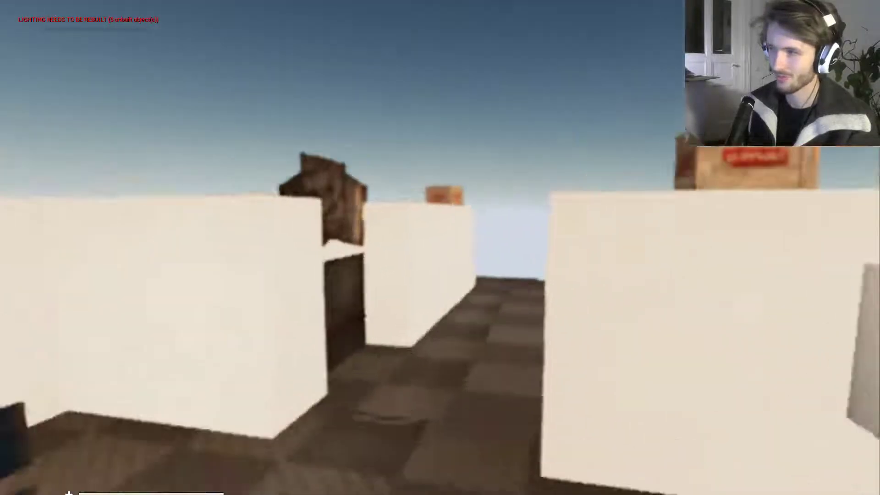
key(w)
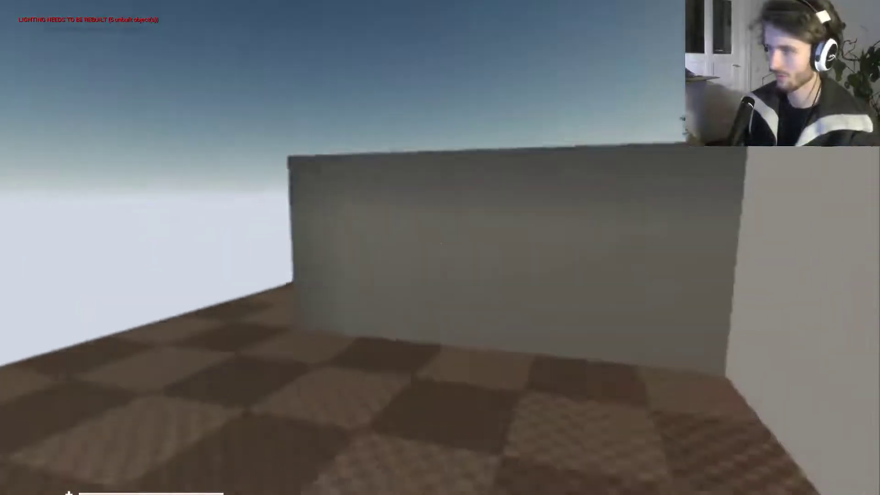
key(w)
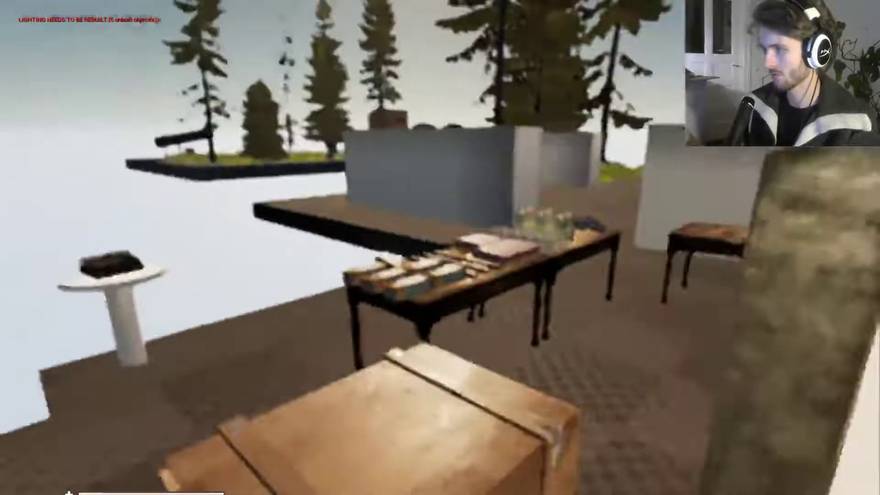
key(w)
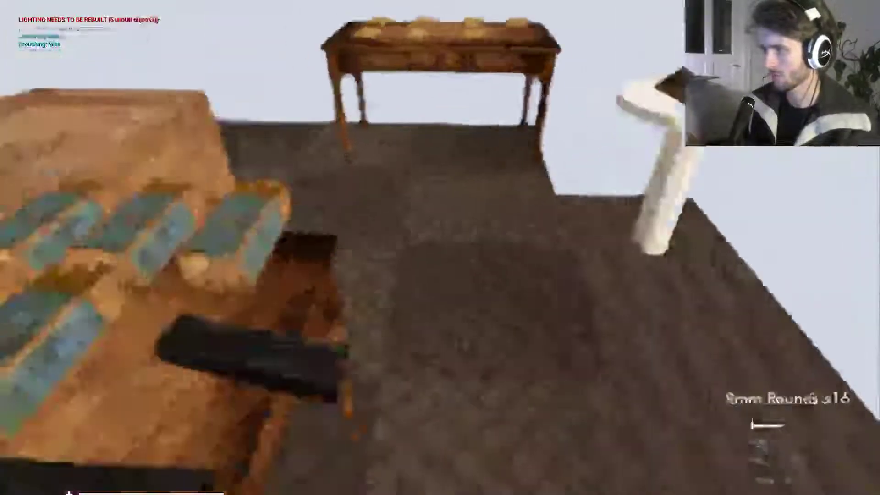
key(w)
key(ctrl)
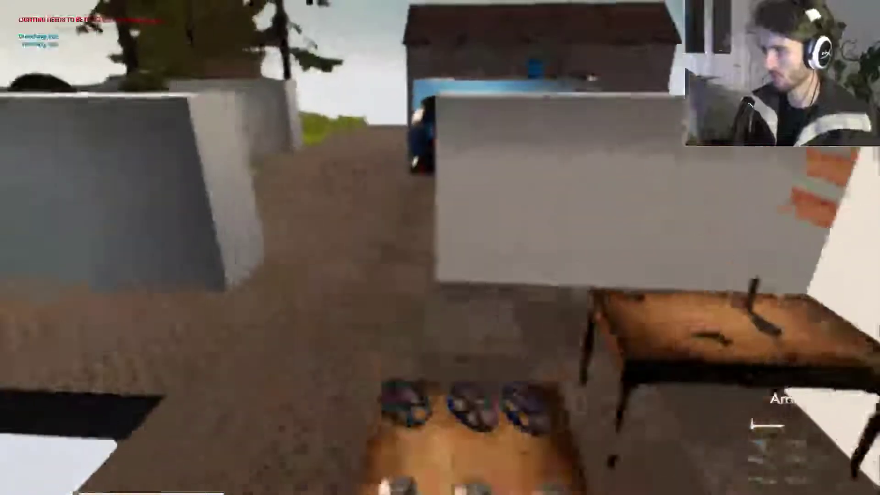
- Move back towards the glowing domes with the 32-round gun equipped, reload it and test-fire it
key(w)
key(3)
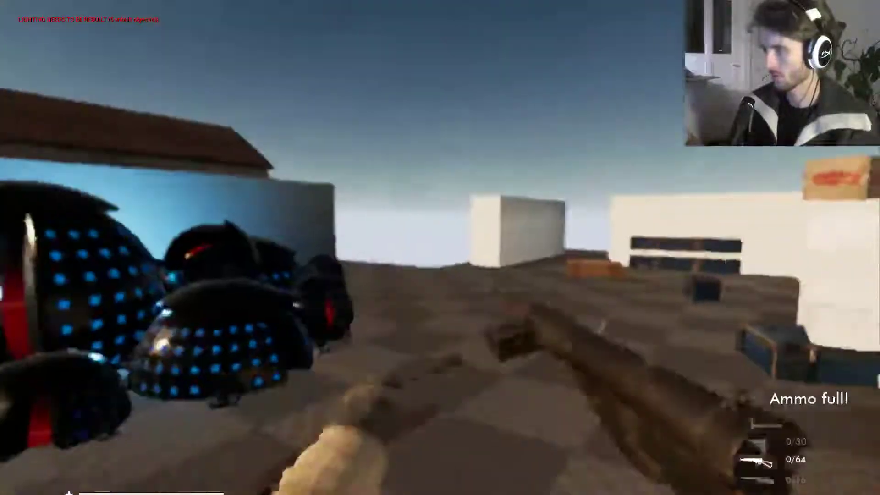
key(r)
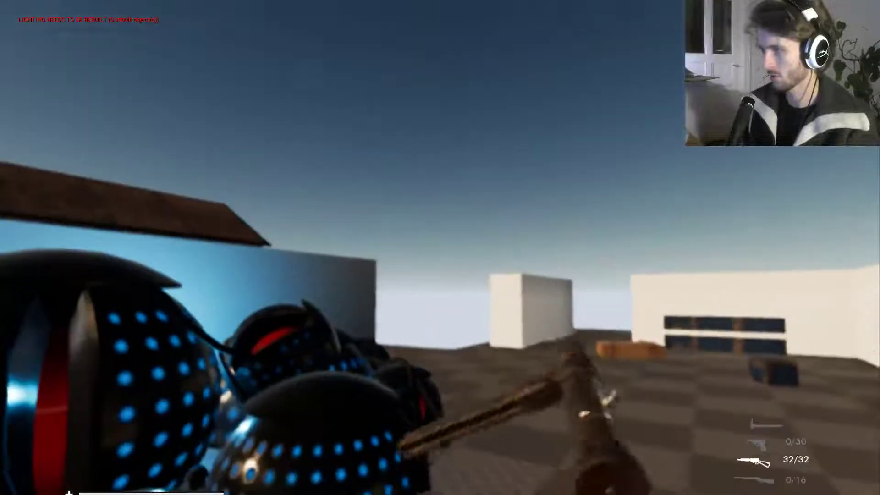
click(440, 247)
key(w)
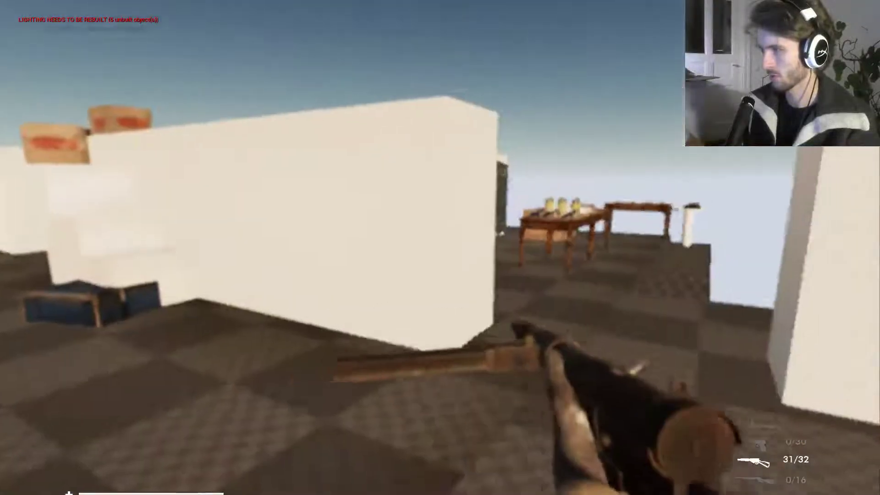
- Test the pistol beside the glowing domes and switch to the 8-round long gun
key(w)
key(2)
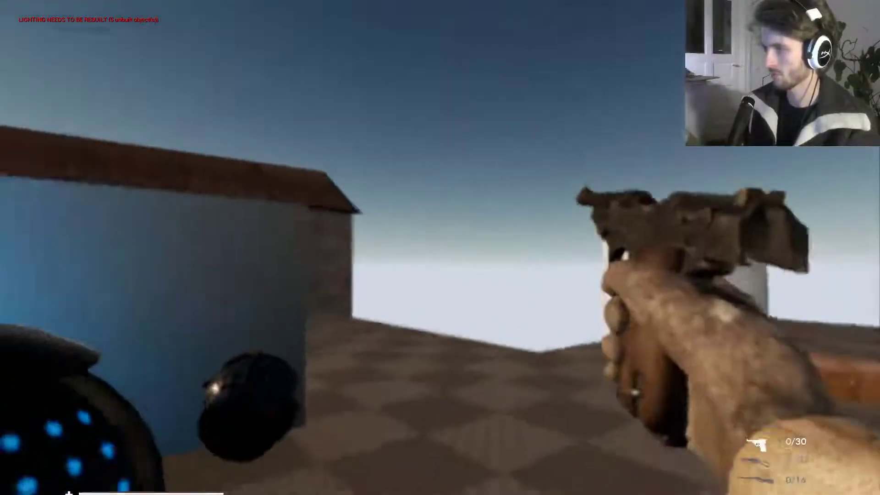
key(s)
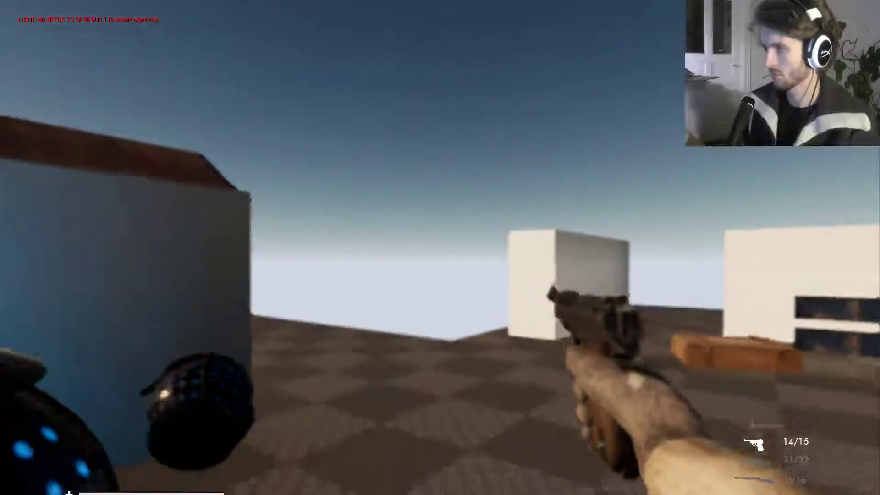
key(3)
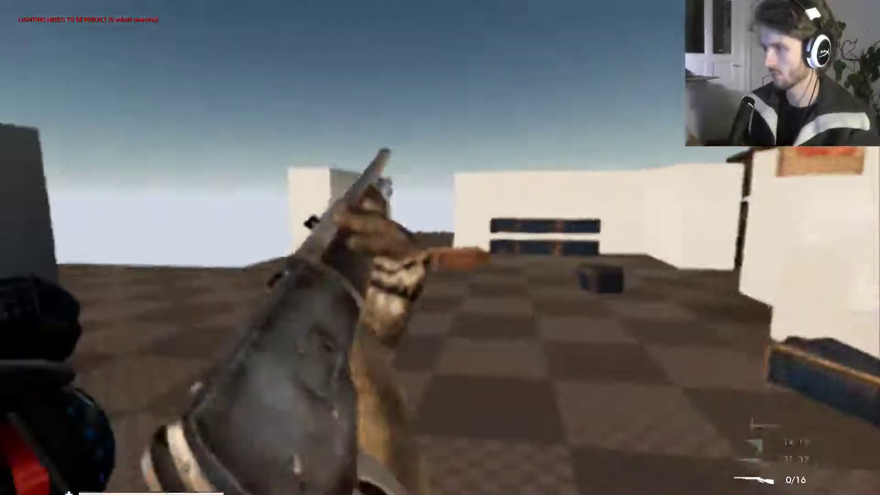
- Increase the field of view in the game's graphics options and resume play
key(Escape)
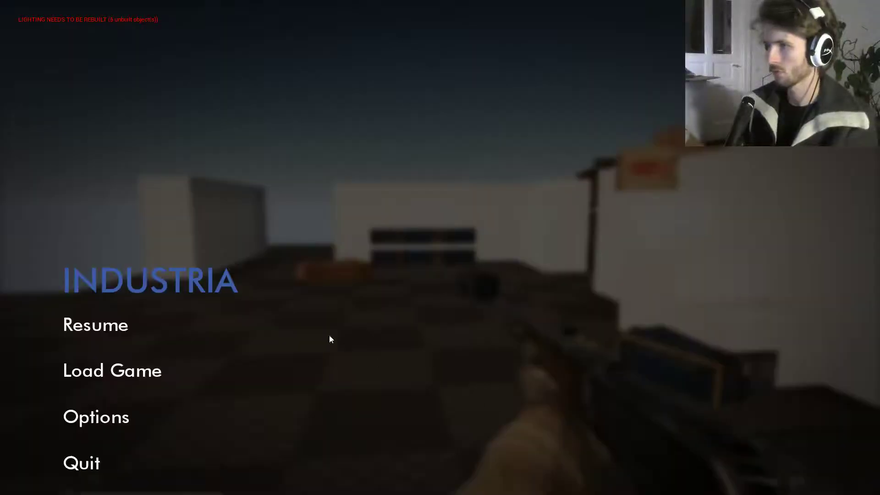
click(107, 411)
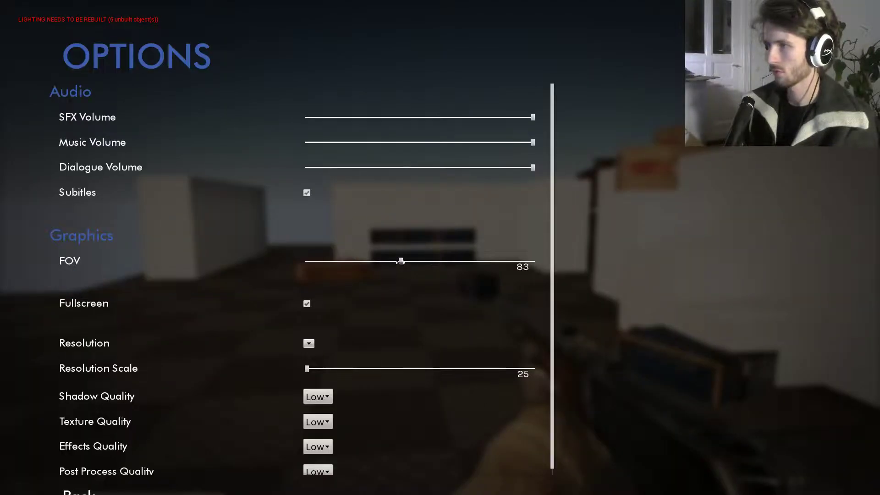
drag(439, 261, 499, 262)
click(79, 491)
click(95, 324)
- Fire the long gun with the wider field of view and jump up the crates onto the white wall
key(w)
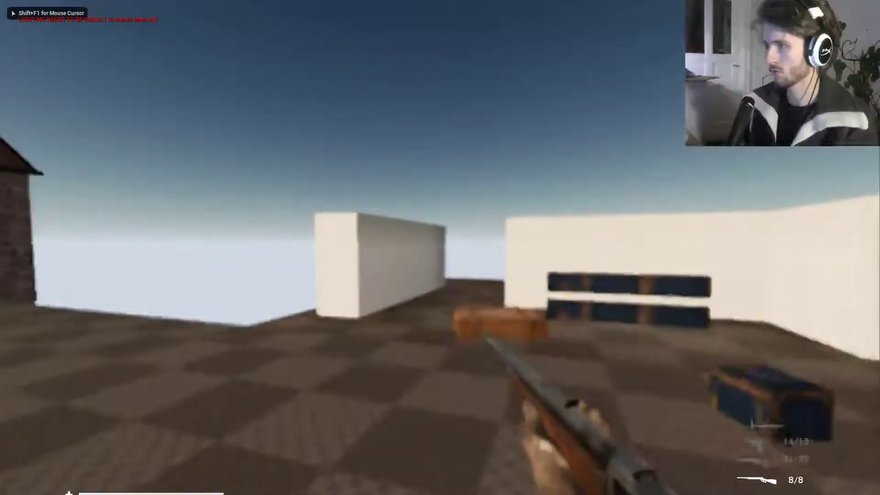
click(440, 248)
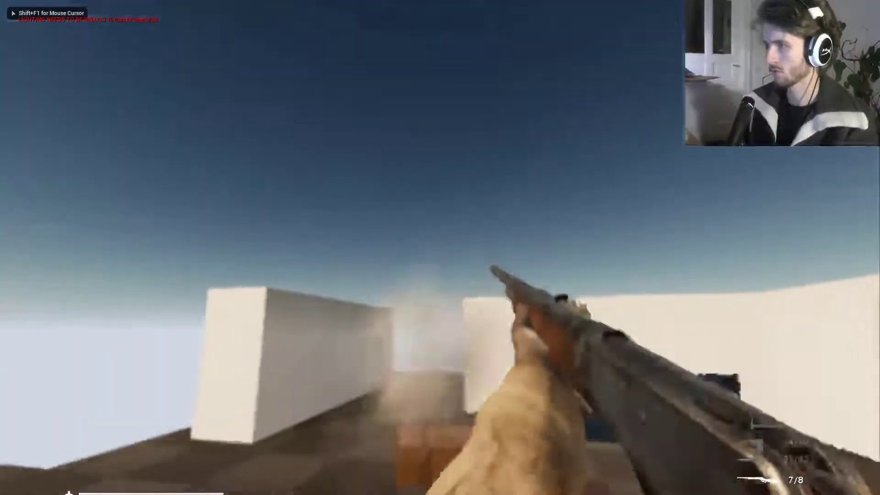
key(w)
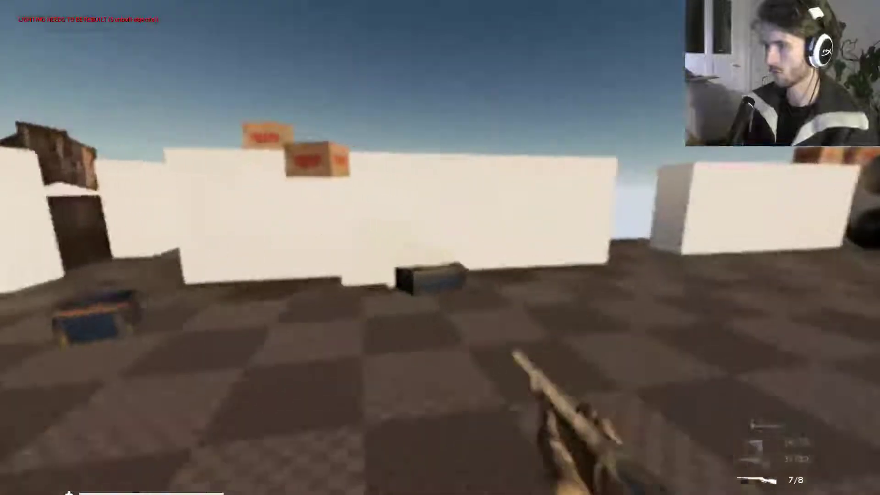
scroll(440, 248, down, 1)
key(w)
key(space)
key(space)
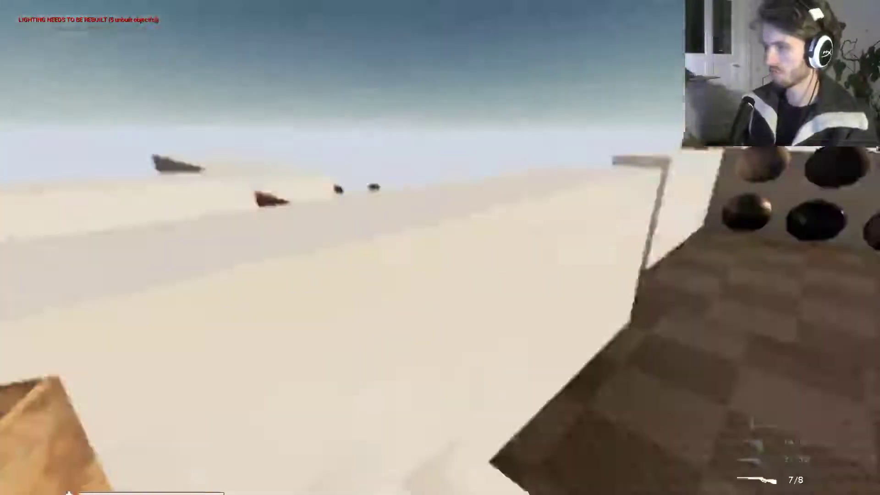
- Equip the pickaxe, smash the wooden crates on and behind the white wall, and collect their contents
scroll(440, 248, down, 3)
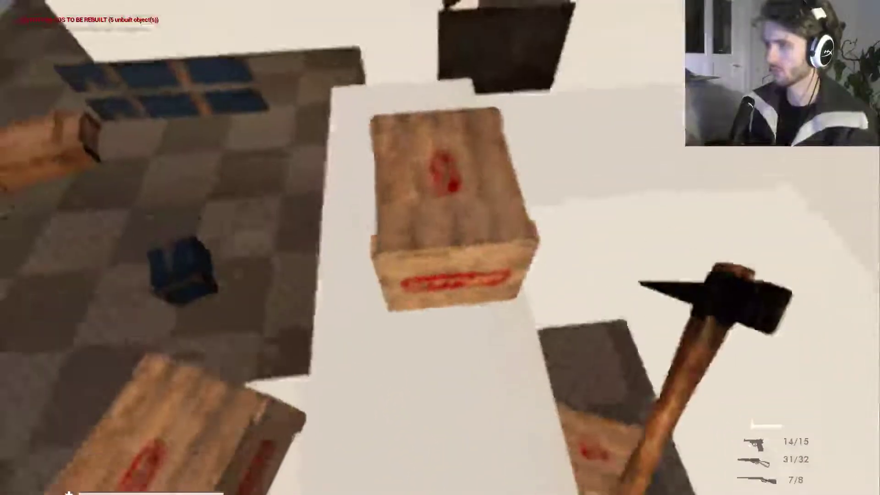
click(440, 248)
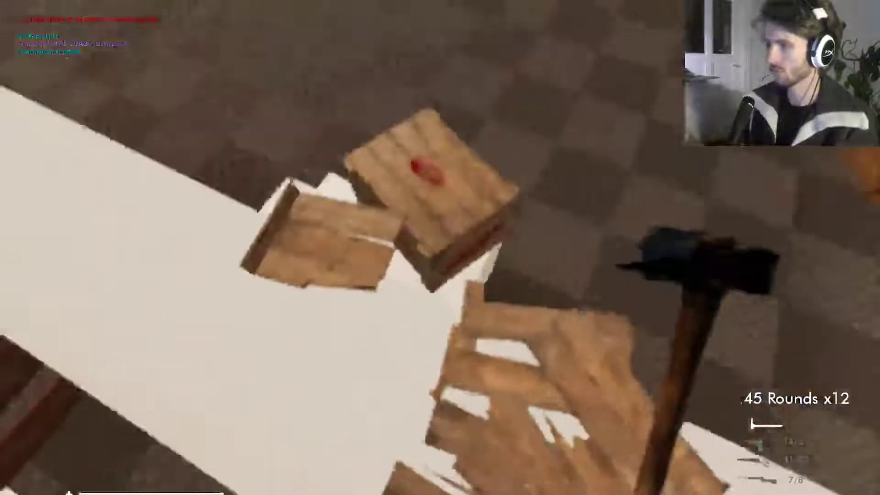
click(440, 248)
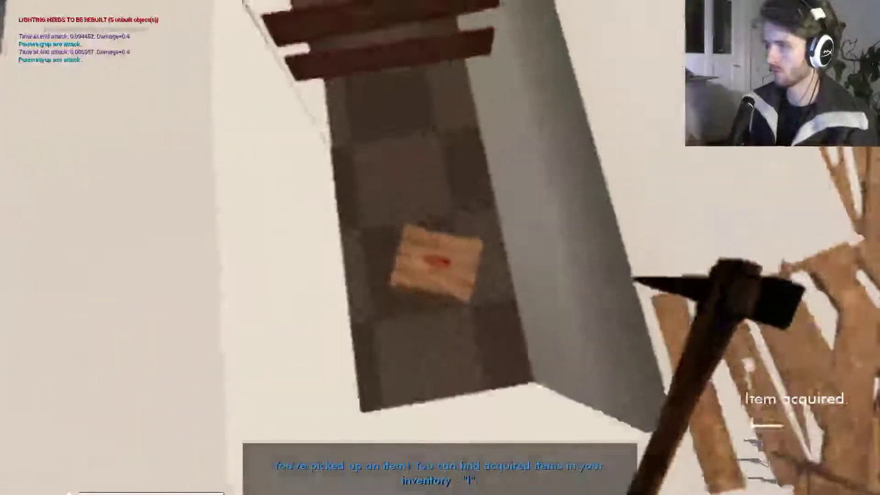
click(440, 248)
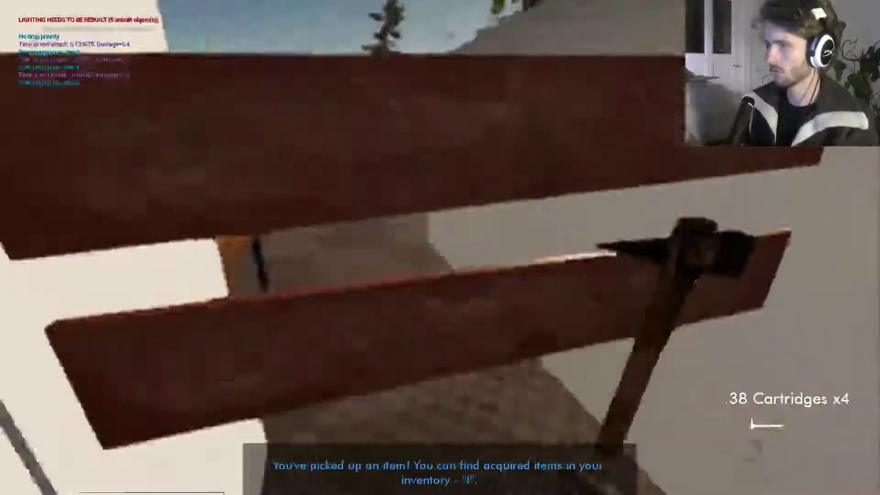
- Break the lower red planks blocking the gap between the white walls and crouch through the opening
click(440, 247)
key(ctrl)
click(440, 248)
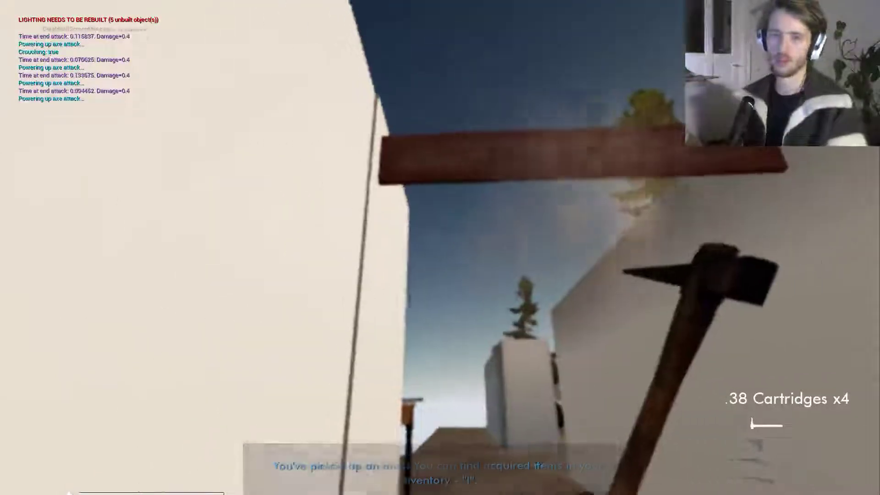
key(w)
key(ctrl)
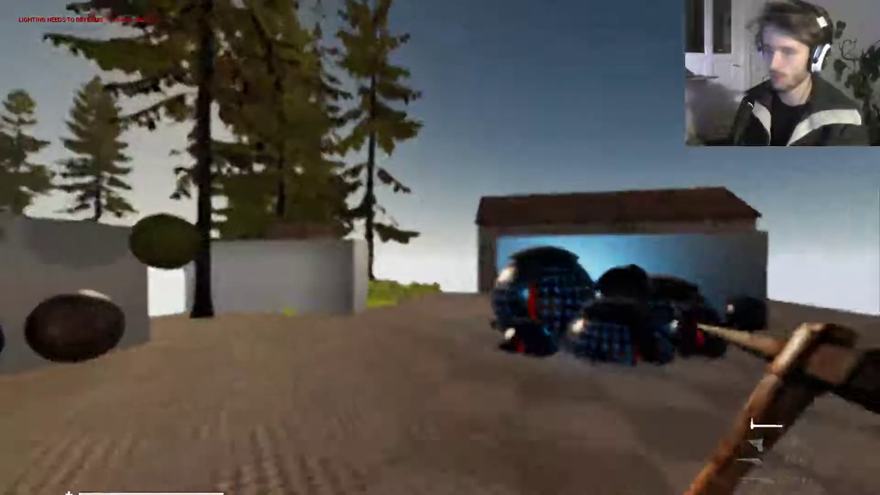
- Walk from the glowing domes to a wooden crate, smash it and pick up the item inside
key(w)
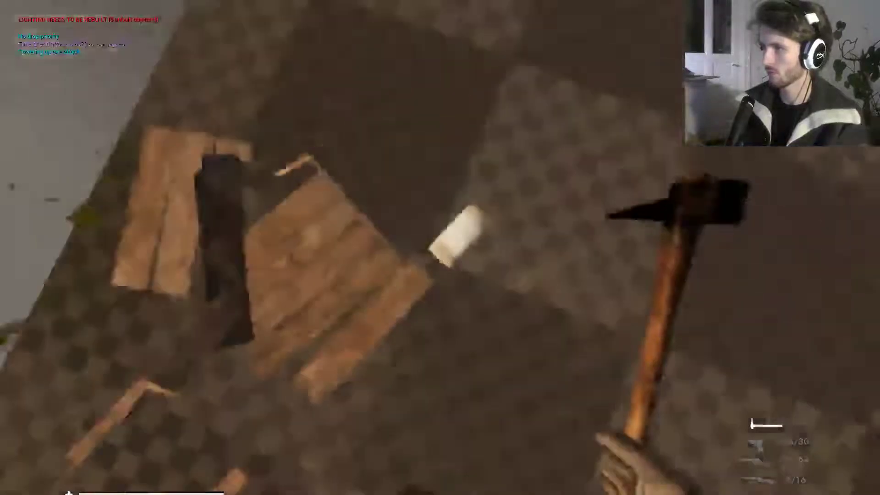
key(e)
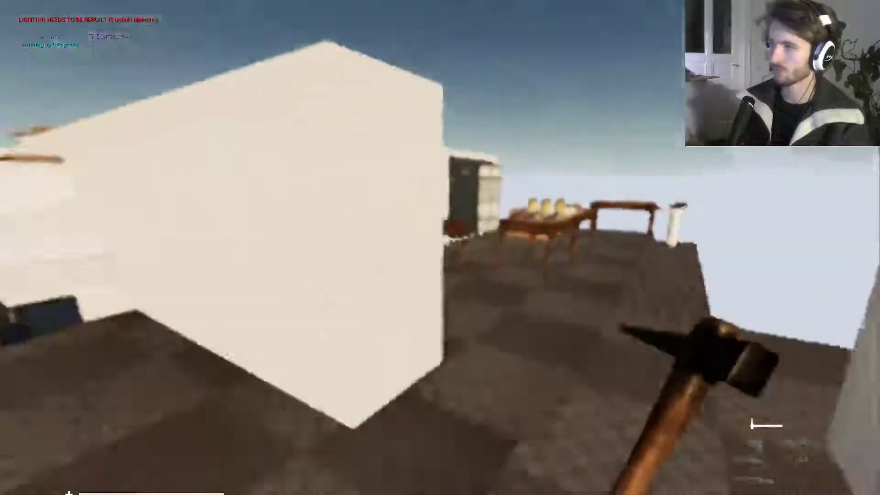
- Eject from the play-test, restore the full editor layout and open a Content Browser to load the 02_Institute level
key(w)
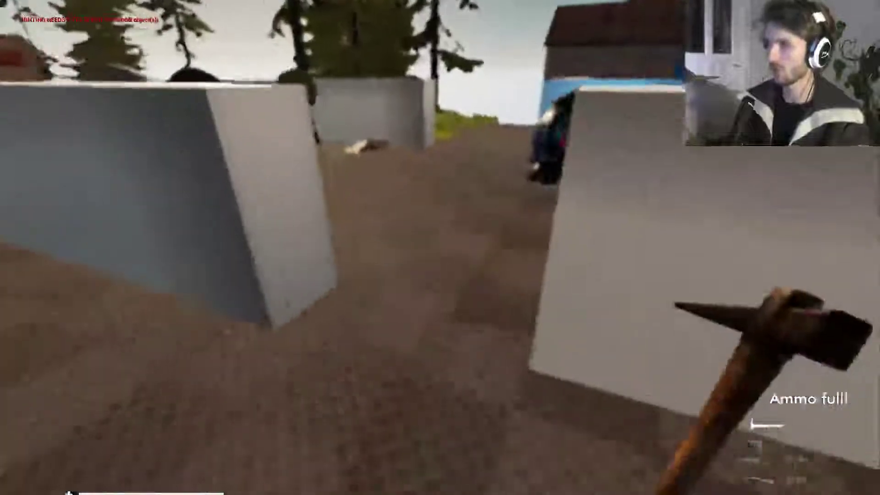
key(F8)
key(s)
right_drag(837, 322, 825, 353)
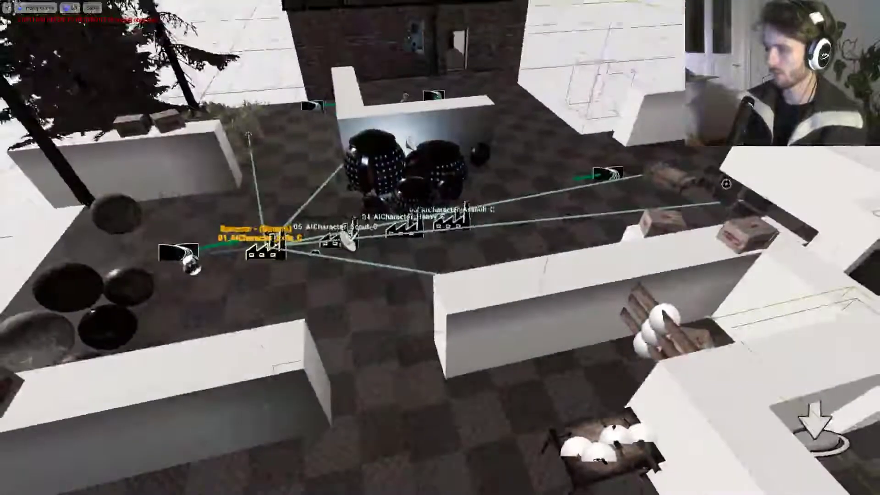
key(F11)
click(47, 17)
mouse_move(86, 161)
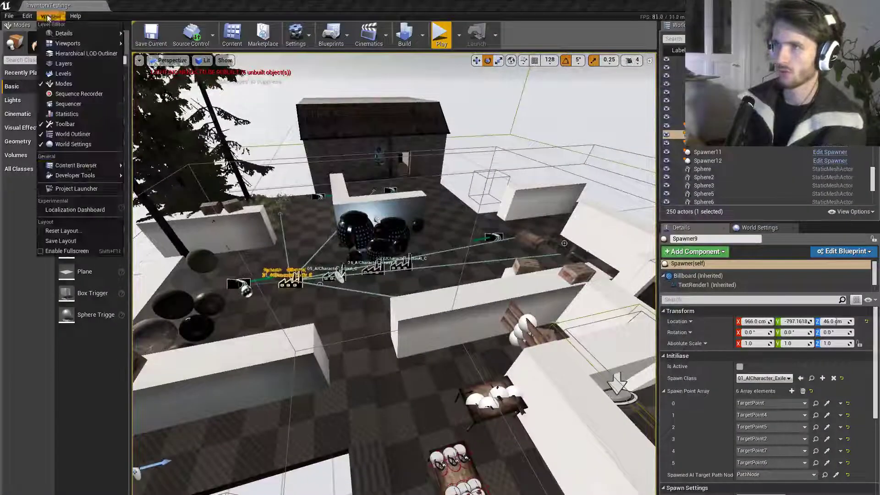
click(152, 165)
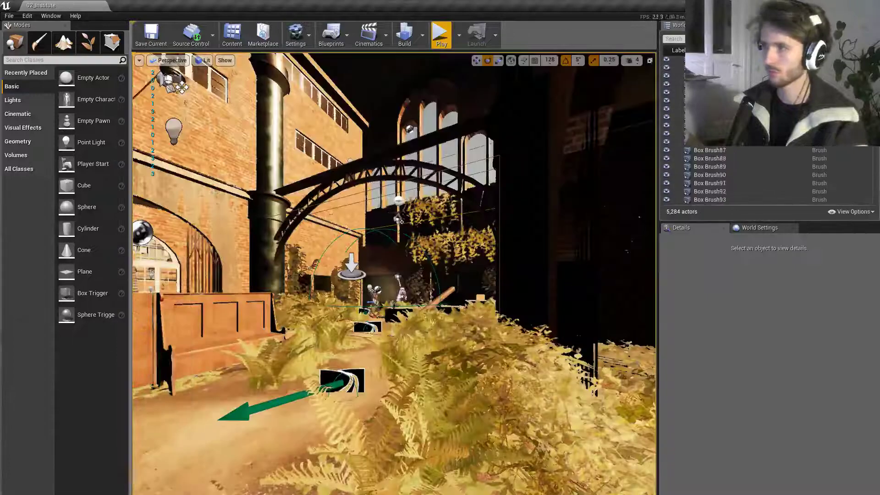
- Fly along the overgrown courtyard to the rubble beside the brick wall and start playing from that spot
key(w)
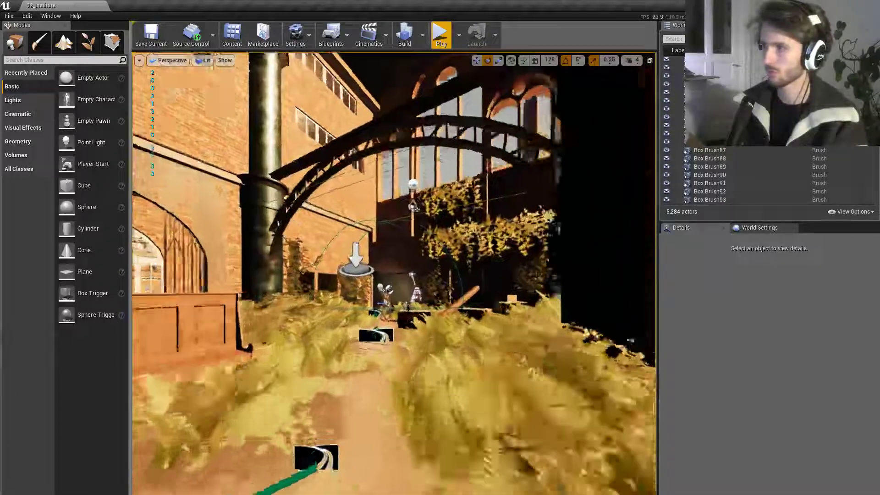
key(w)
right_drag(394, 274, 408, 344)
key(w)
key(w)
key(w)
key(w)
key(s)
right_click(454, 321)
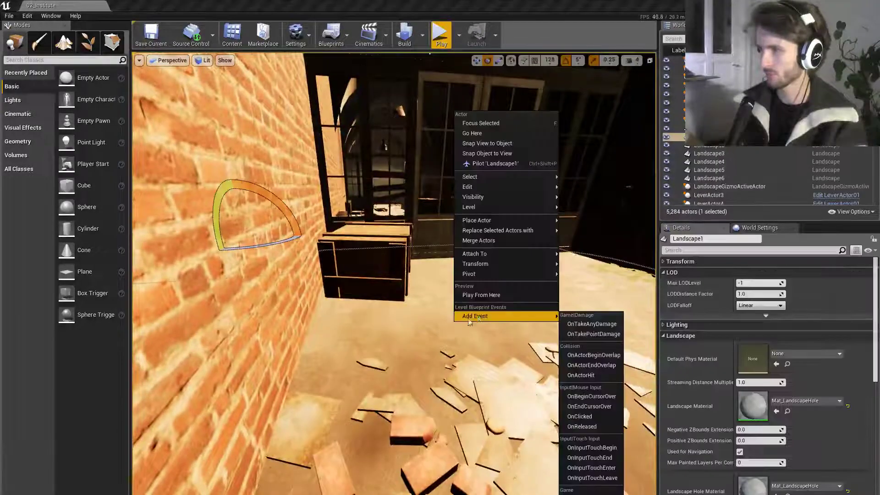
click(496, 294)
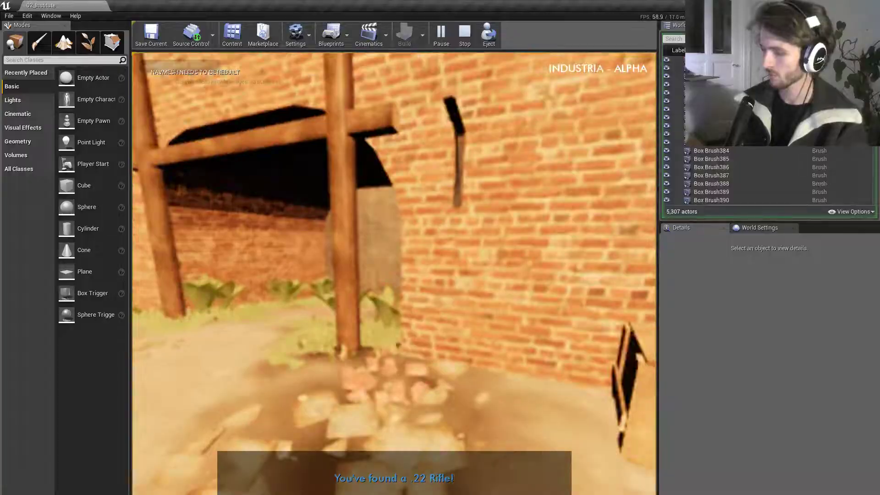
- Play the level in the immersive viewport, walk to the glass doors and stop the play session
key(F11)
key(w)
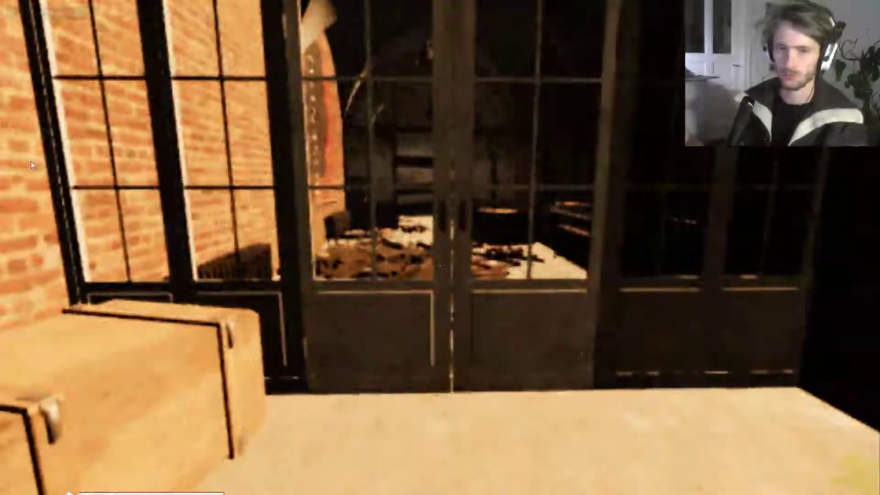
key(Escape)
- Fly through the tiled hallway, the overgrown courtyard and the machine hall to review the level's lighting
right_drag(86, 199, 678, 199)
key(w)
right_drag(440, 248, 423, 246)
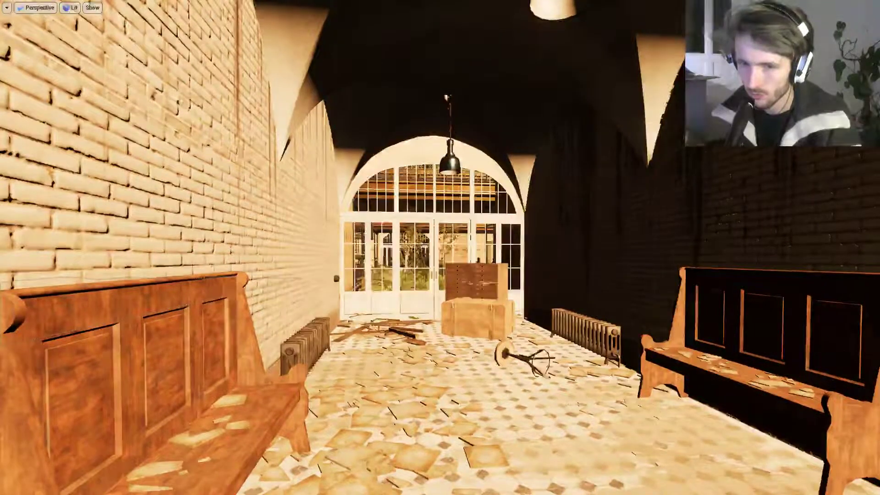
key(s)
right_drag(440, 247, 293, 238)
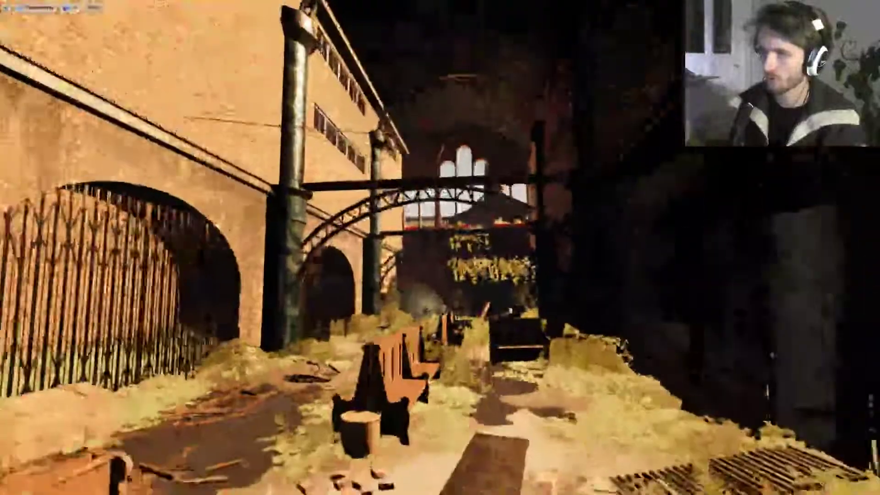
key(w)
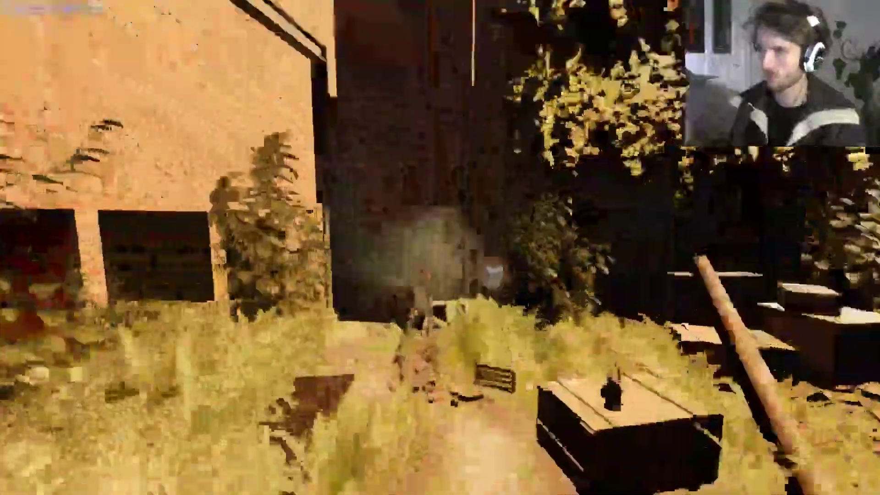
right_drag(440, 248, 440, 192)
key(w)
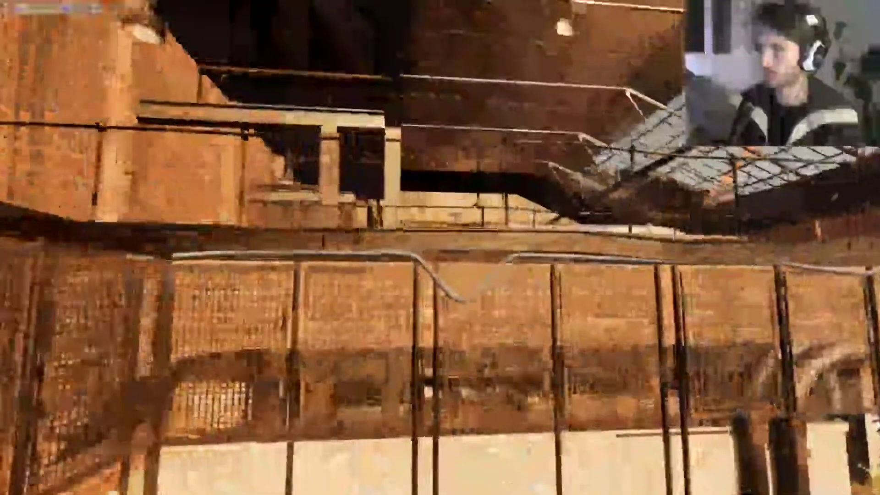
key(w)
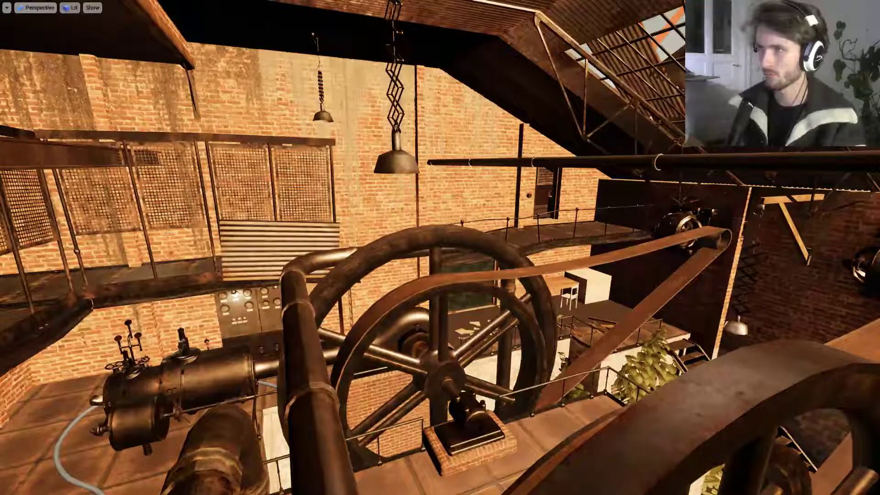
- Switch the viewport to Unlit and inspect the machine hall and the arched brick courtyard
click(83, 36)
mouse_move(84, 39)
right_down()
mouse_move(285, 119)
mouse_move(303, 257)
mouse_move(268, 264)
mouse_move(229, 215)
mouse_move(184, 101)
mouse_move(165, 120)
mouse_move(160, 142)
mouse_move(138, 160)
mouse_move(128, 156)
right_up()
key(a)
key(w)
key(w)
right_drag(482, 344, 364, 171)
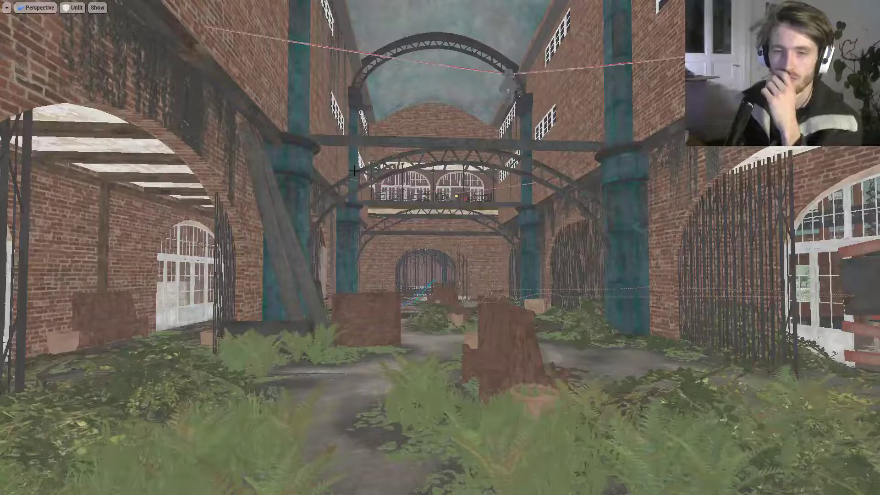
key(w)
right_drag(358, 172, 358, 202)
key(w)
- Toggle the game view and inspect the laboratory classroom and the furnace hall in Unlit mode
key(g)
key(g)
key(g)
key(g)
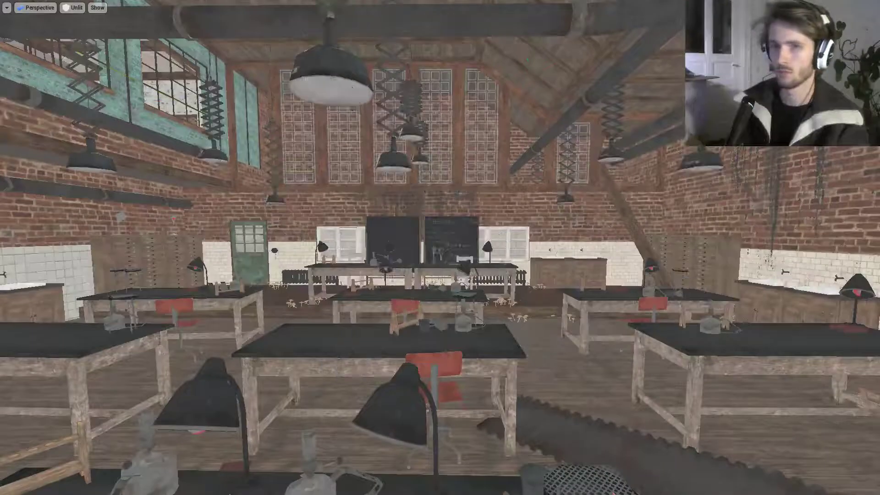
right_drag(357, 202, 385, 163)
key(w)
key(w)
mouse_move(440, 250)
right_down()
mouse_move(481, 252)
mouse_move(363, 243)
mouse_move(440, 250)
right_up()
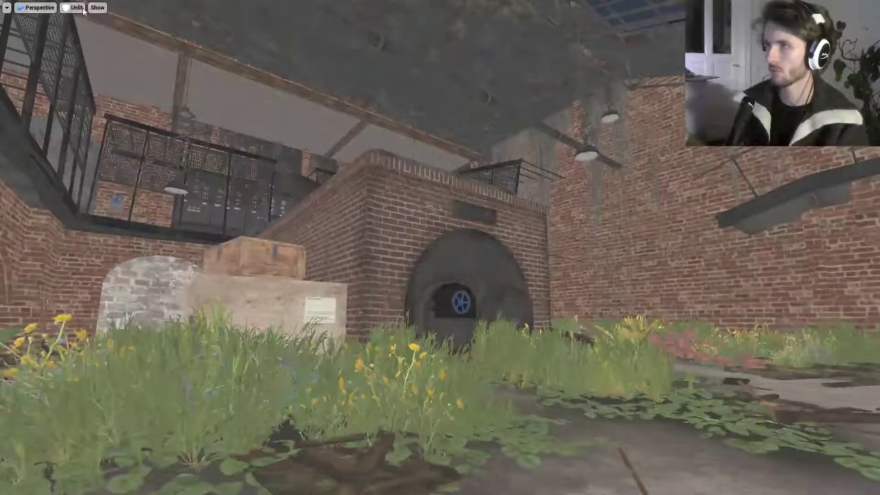
- Return the viewport to Lit shading and look through the viewport's stat, bookmark and layout options
click(72, 7)
click(69, 28)
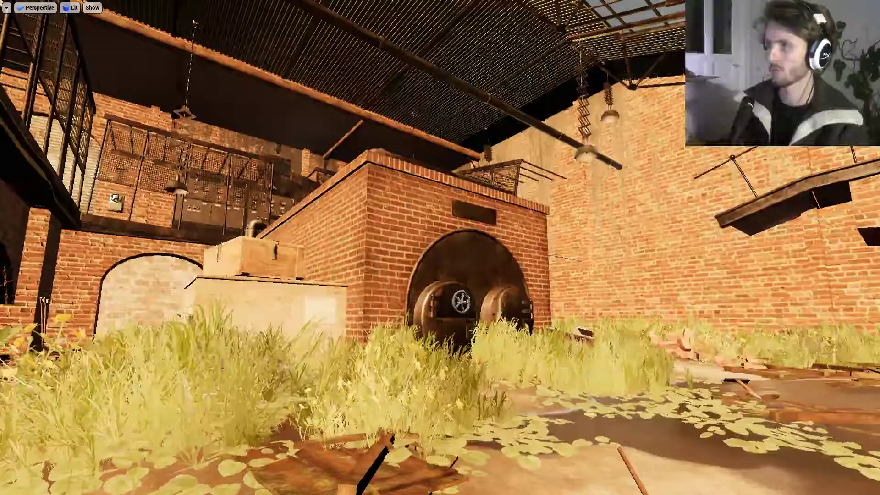
click(72, 7)
click(6, 7)
mouse_move(51, 67)
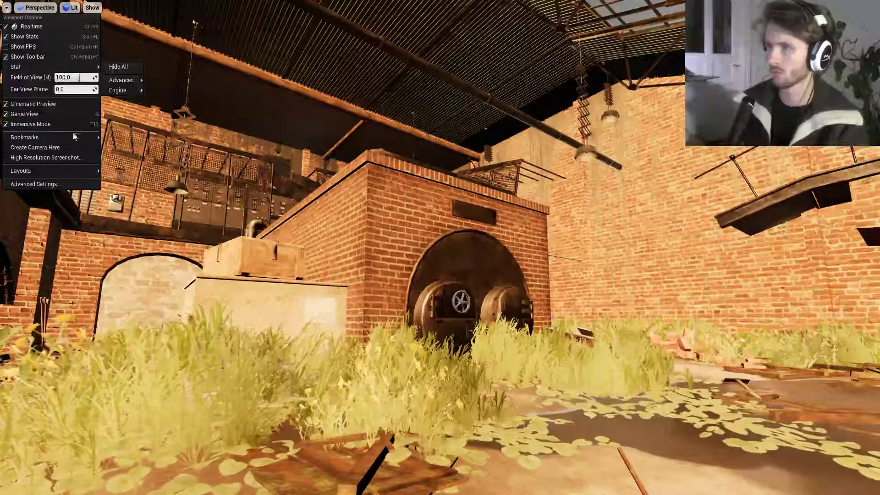
mouse_move(72, 134)
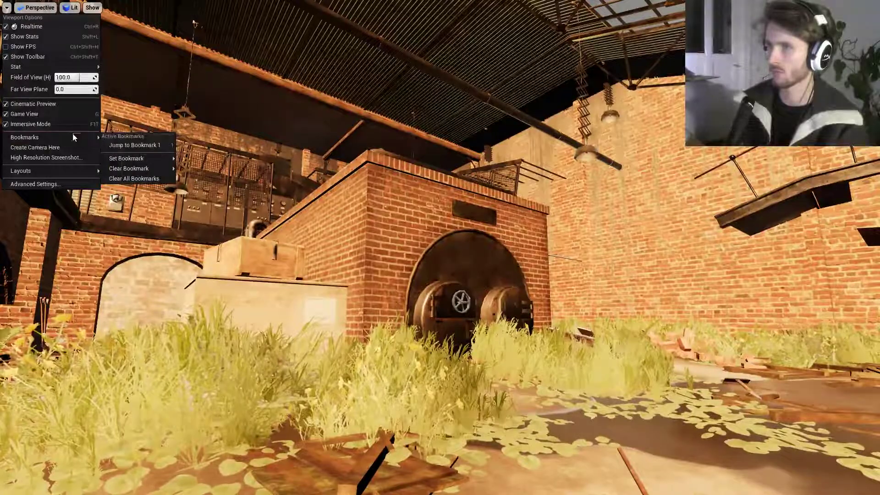
mouse_move(71, 170)
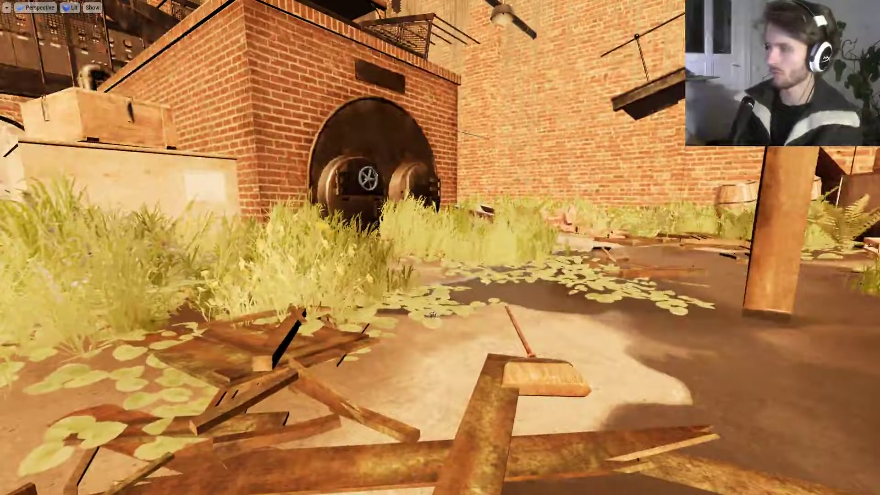
- Start playing from the ground in front of the brick furnace and open the game's options
right_click(433, 314)
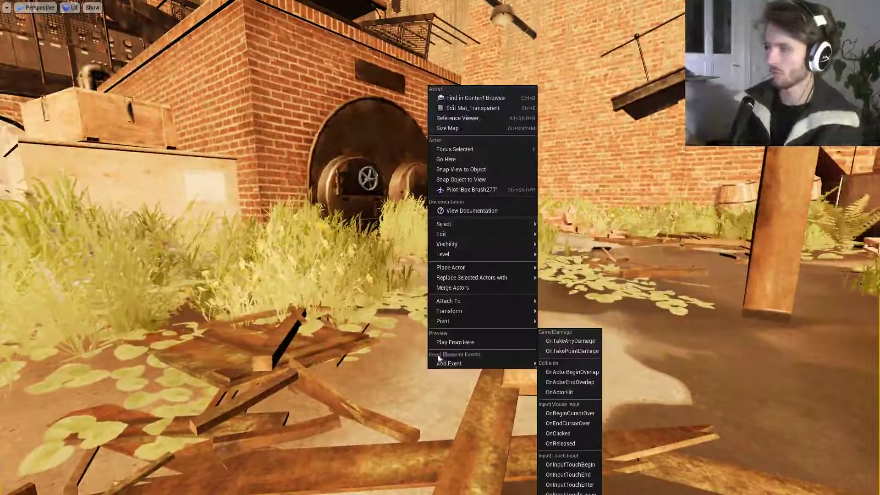
click(453, 345)
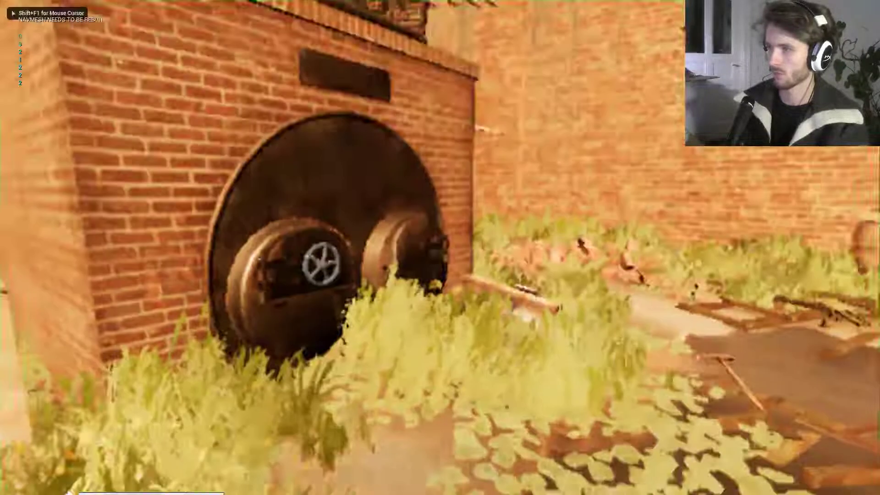
key(Escape)
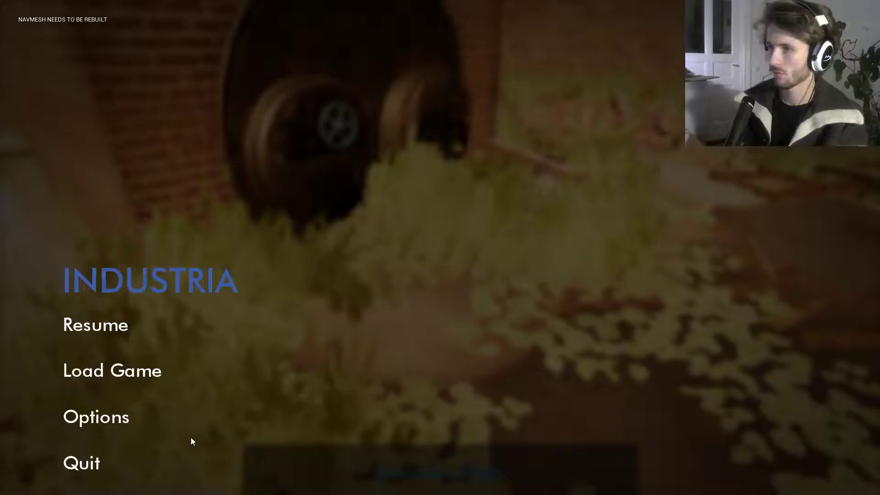
click(81, 422)
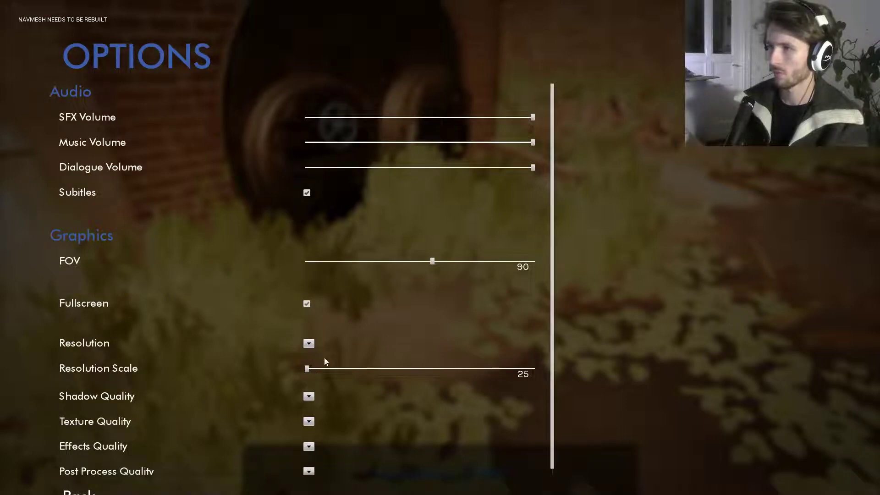
- Set the shadow, texture, effects and post process quality to Ultra and resume the game
click(308, 397)
click(320, 447)
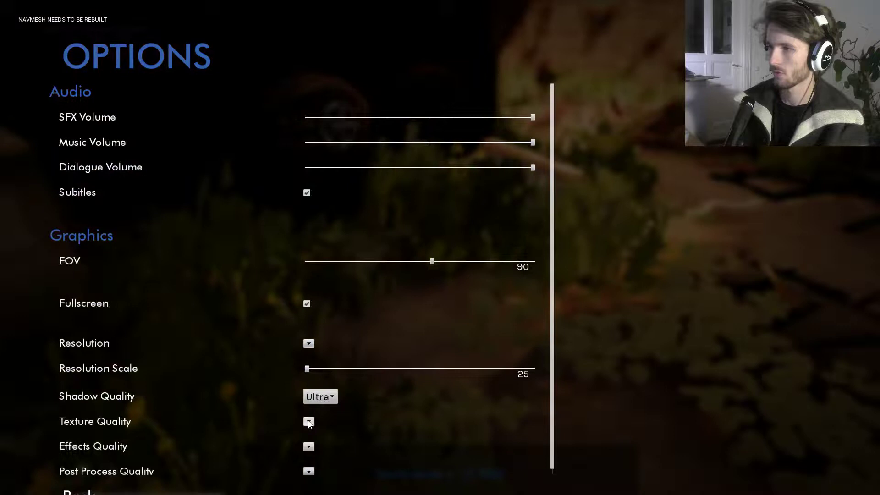
click(315, 469)
click(309, 446)
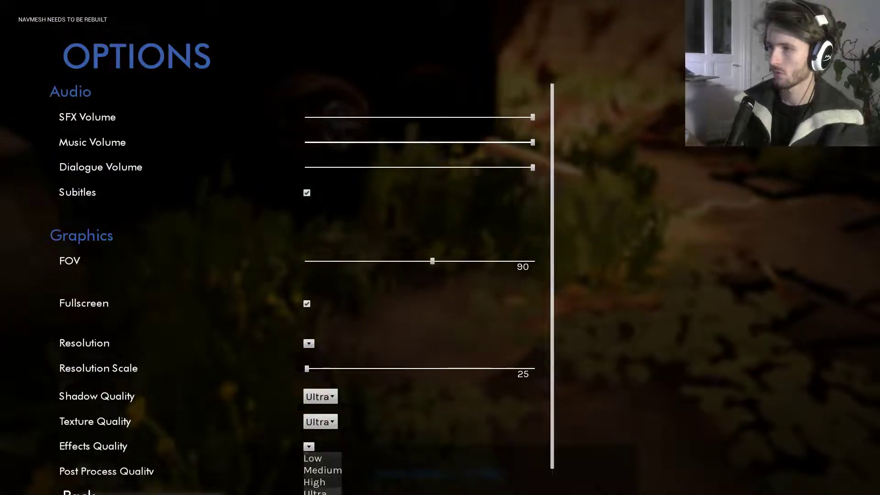
click(316, 492)
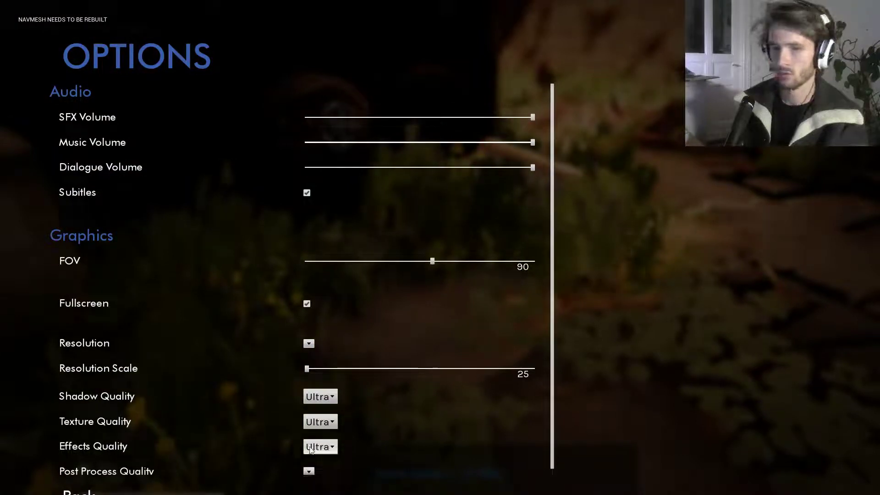
click(309, 472)
click(316, 494)
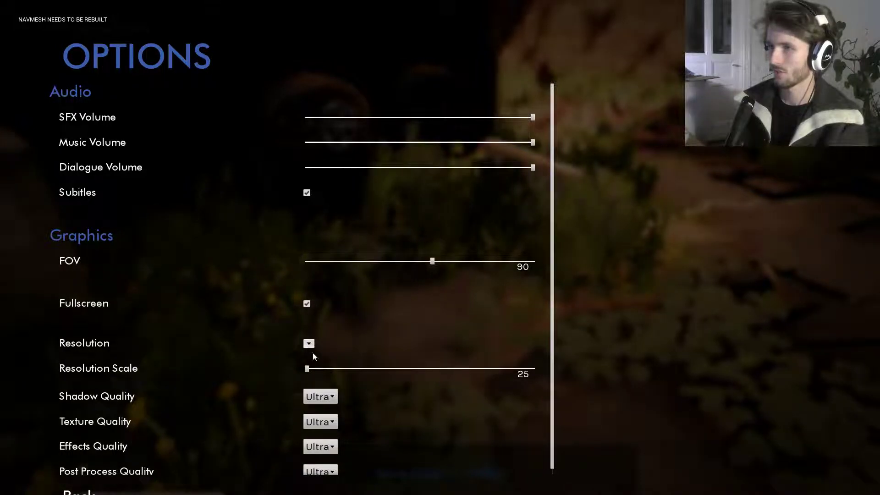
click(84, 492)
click(94, 323)
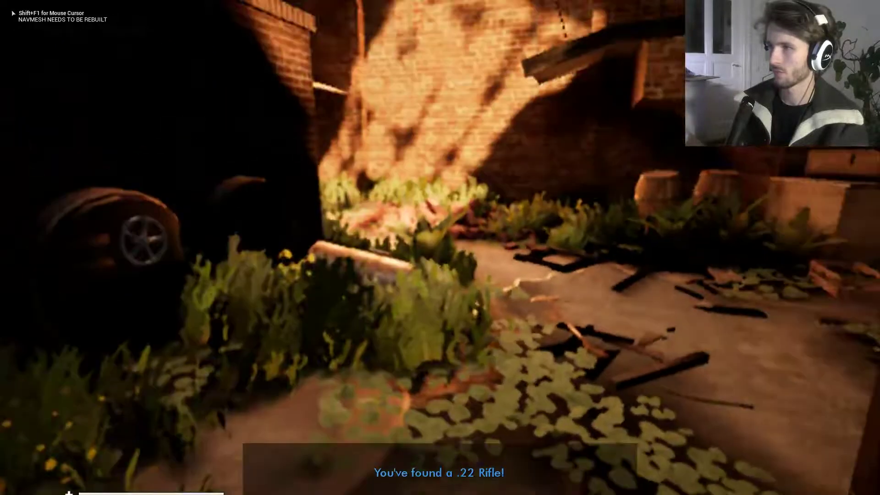
- Set the resolution scale to 62 in the game's options and resume playing
key(Escape)
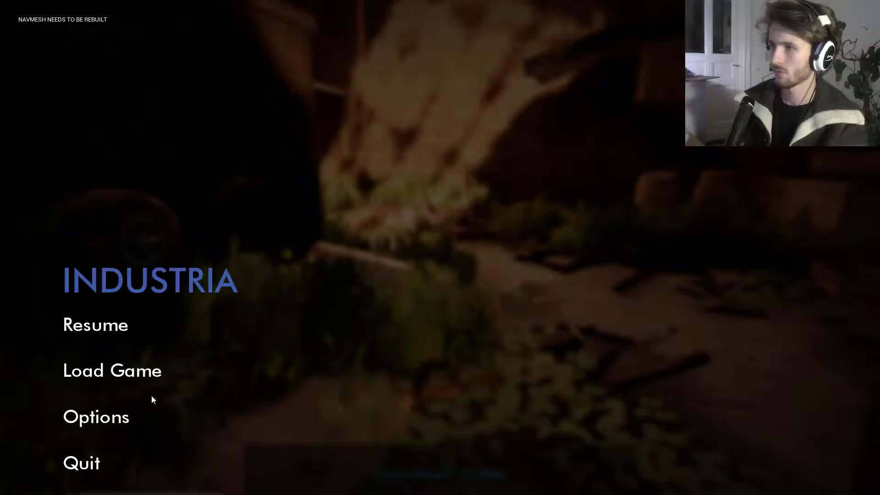
click(113, 418)
drag(395, 367, 416, 375)
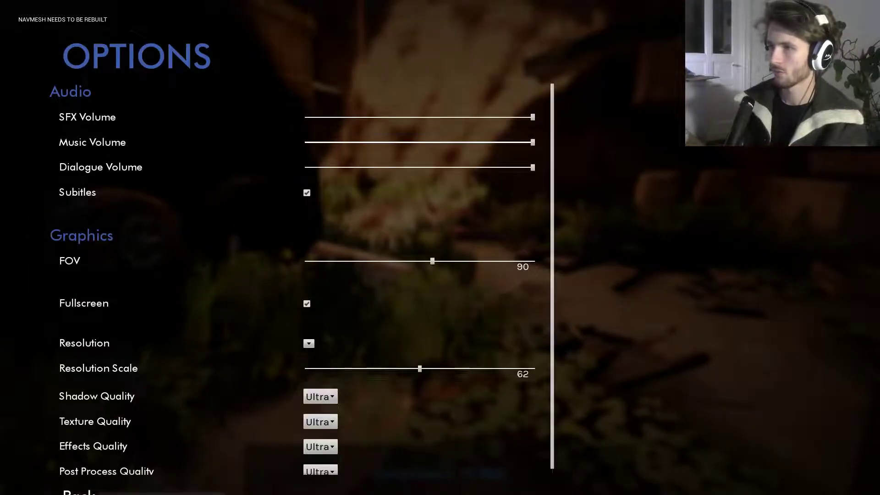
click(83, 492)
click(98, 325)
- Walk around the furnace, barrel and brick rubble to check the visuals, and end the play session
key(w)
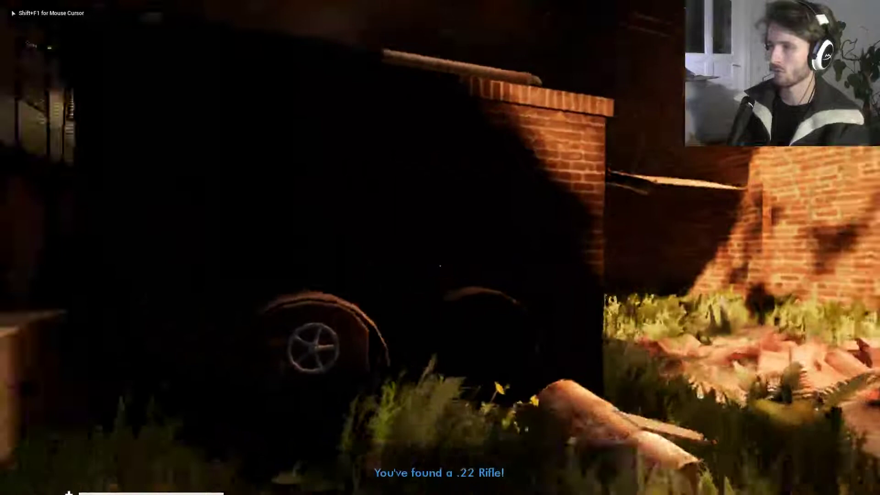
key(w)
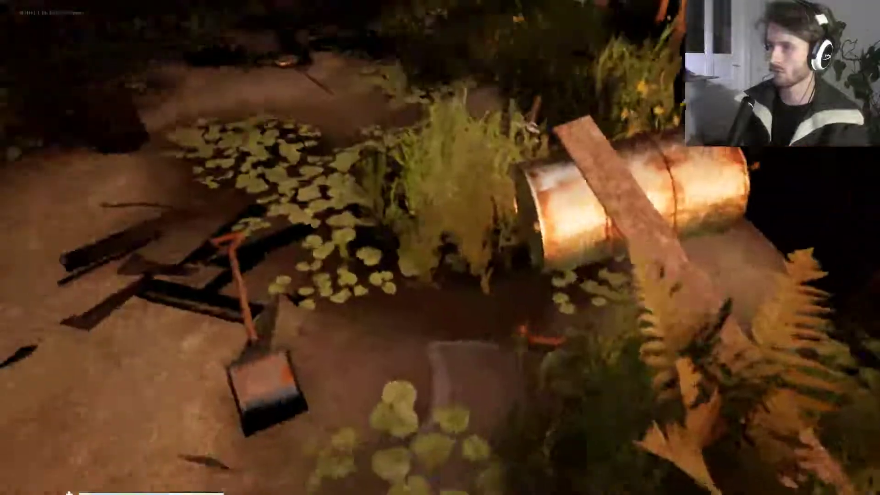
key(w)
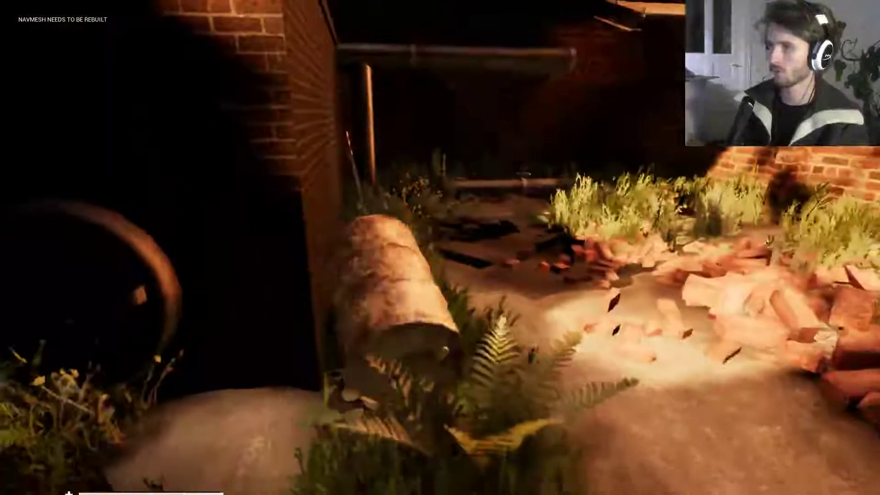
key(Escape)
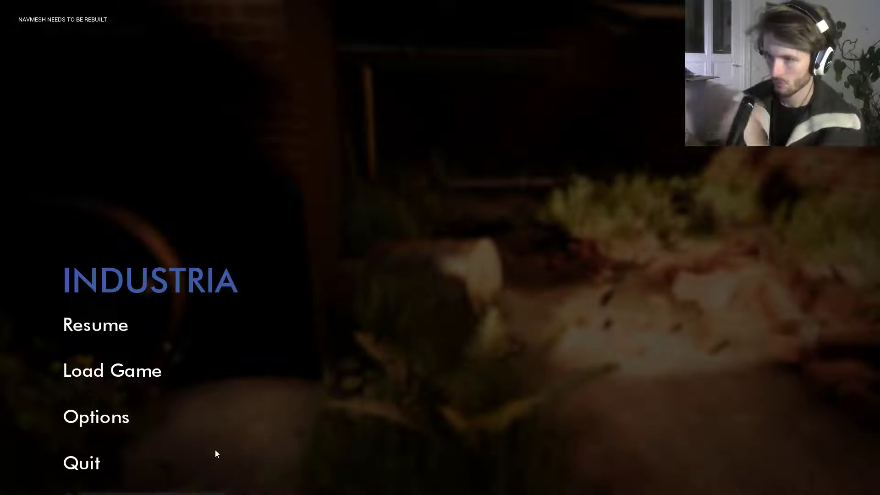
key(Escape)
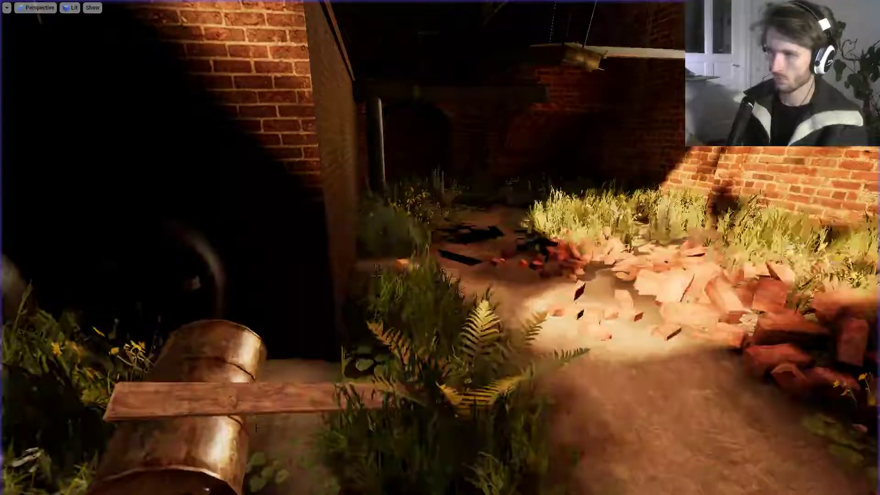
- Switch the viewport to Unlit and examine the concrete ground near the furnace up close
click(70, 8)
click(82, 36)
key(w)
right_drag(156, 81, 156, 222)
key(w)
key(a)
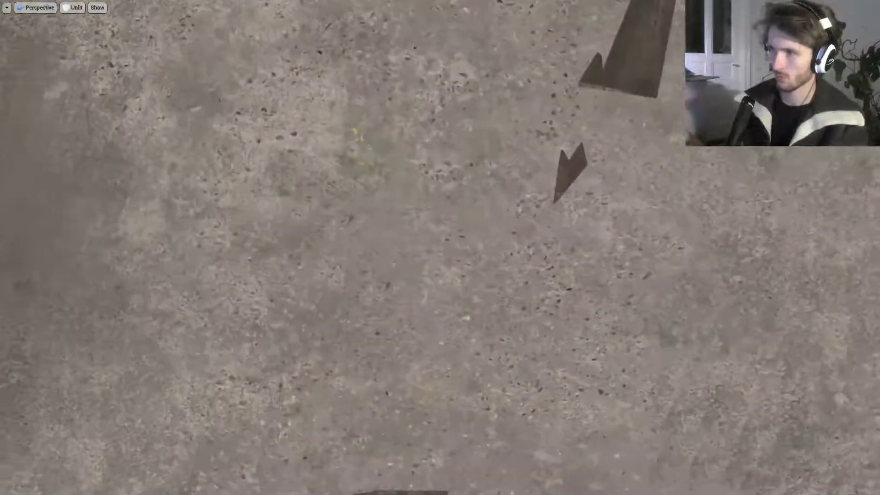
mouse_move(416, 177)
right_down()
mouse_move(420, 55)
mouse_move(416, 176)
right_up()
- Move in on the grass, flowers and lily leaves by the wooden crates to examine the foliage
key(w)
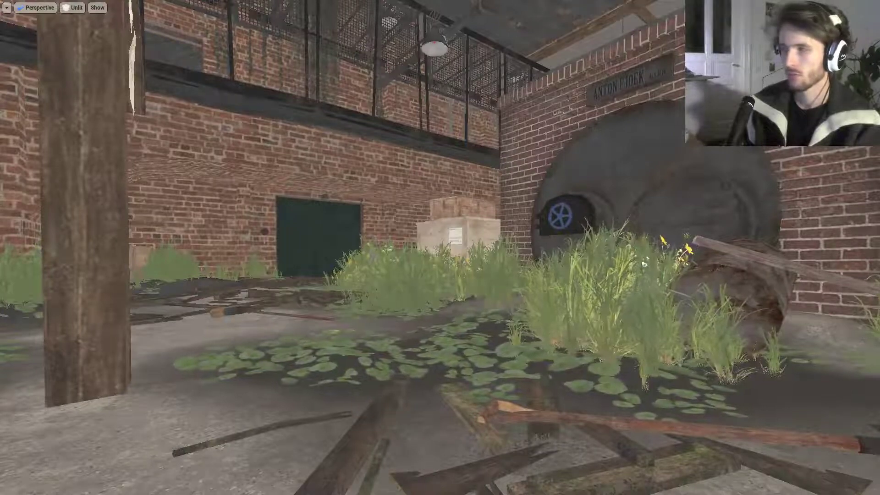
key(w)
right_drag(440, 247, 490, 384)
key(w)
key(w)
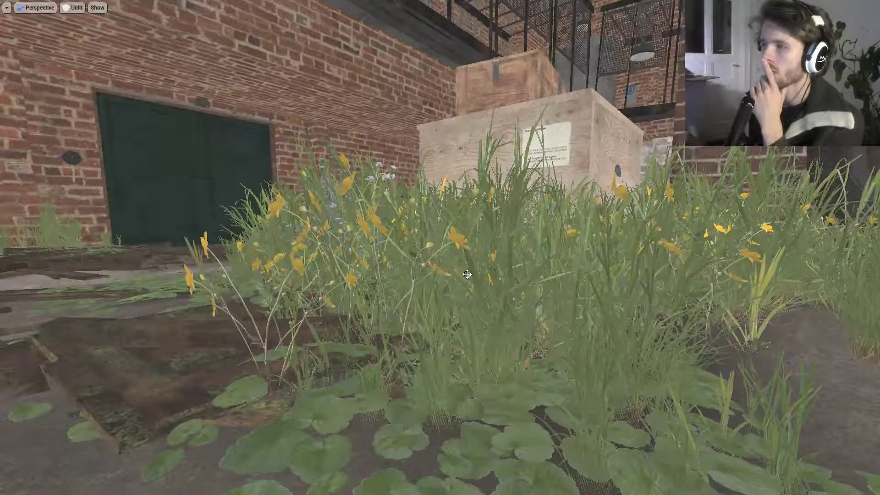
click(490, 283)
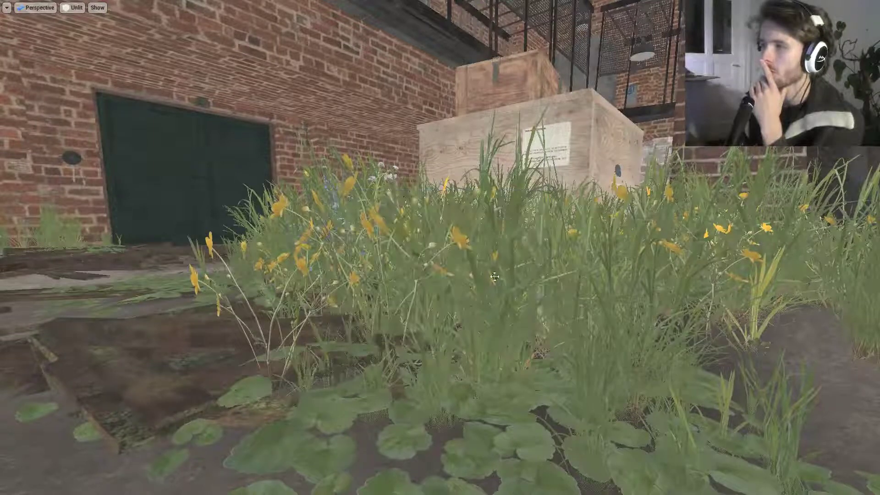